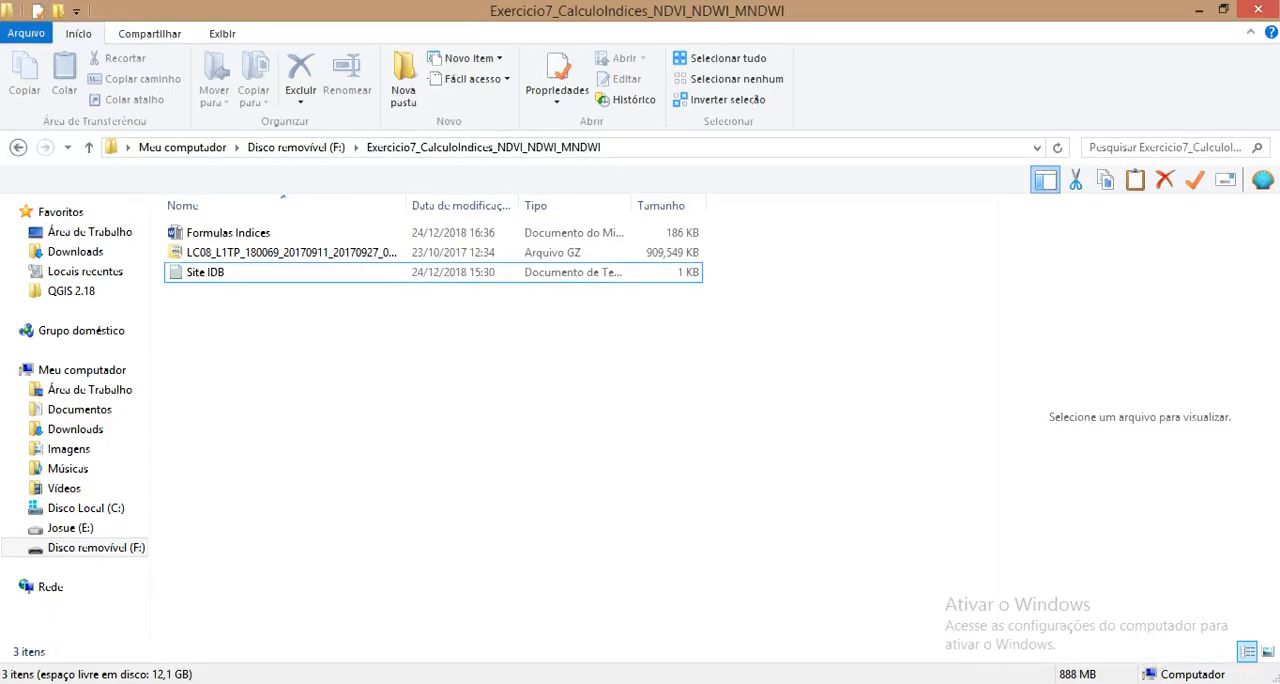
Step: Preview the Site IDB and Formulas Indices files in the Exercicio7_CalculoIndices_NDVI_NDWI_MNDWI folder and fit the name column to its contents
key("alt+Up")
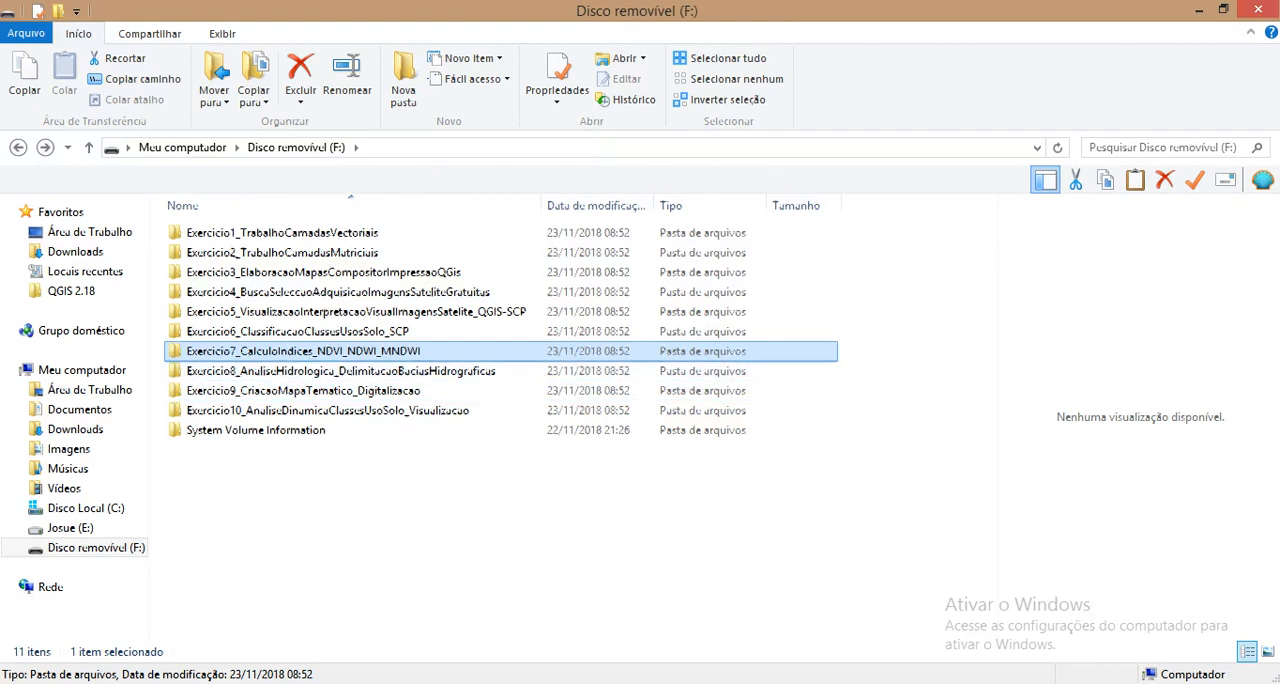
key("Return")
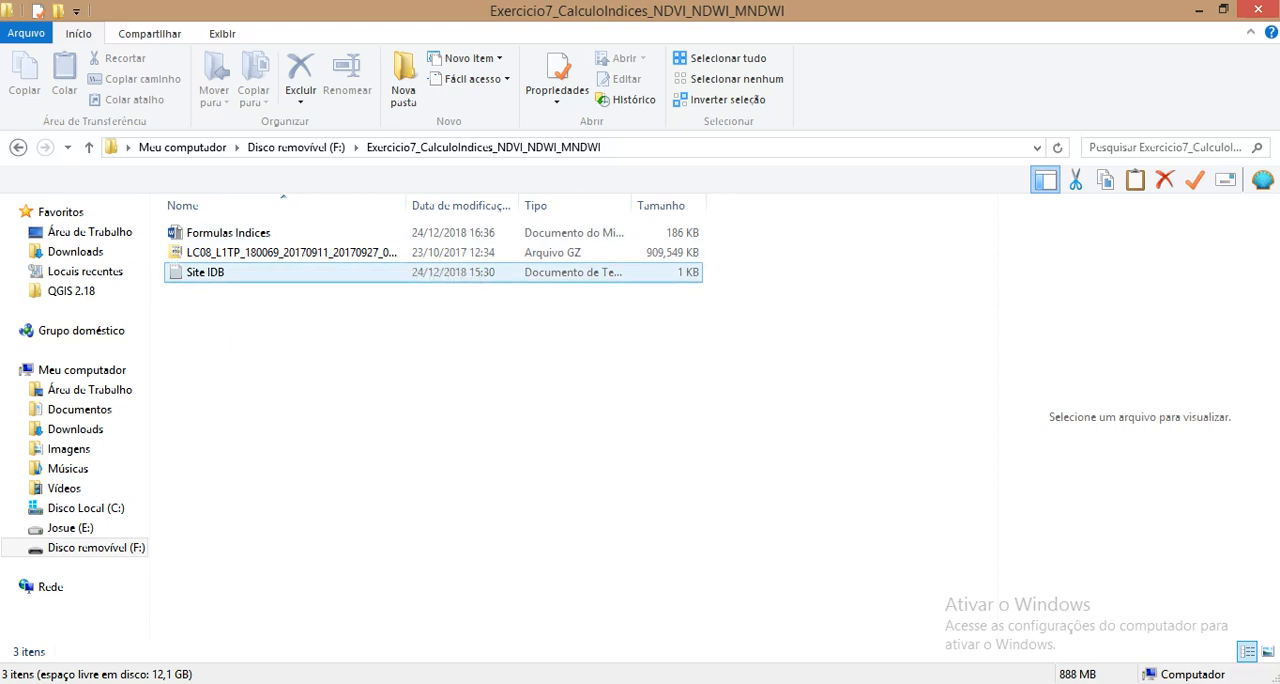
left_click(206, 272)
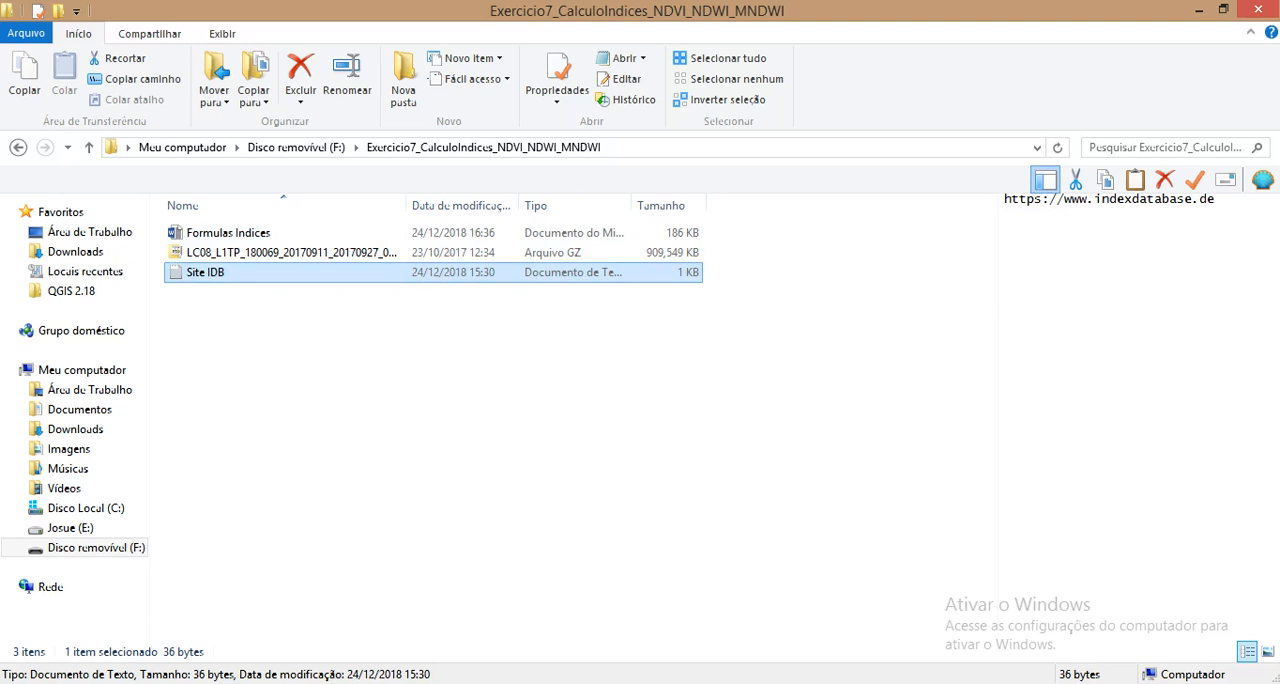
left_click(228, 233)
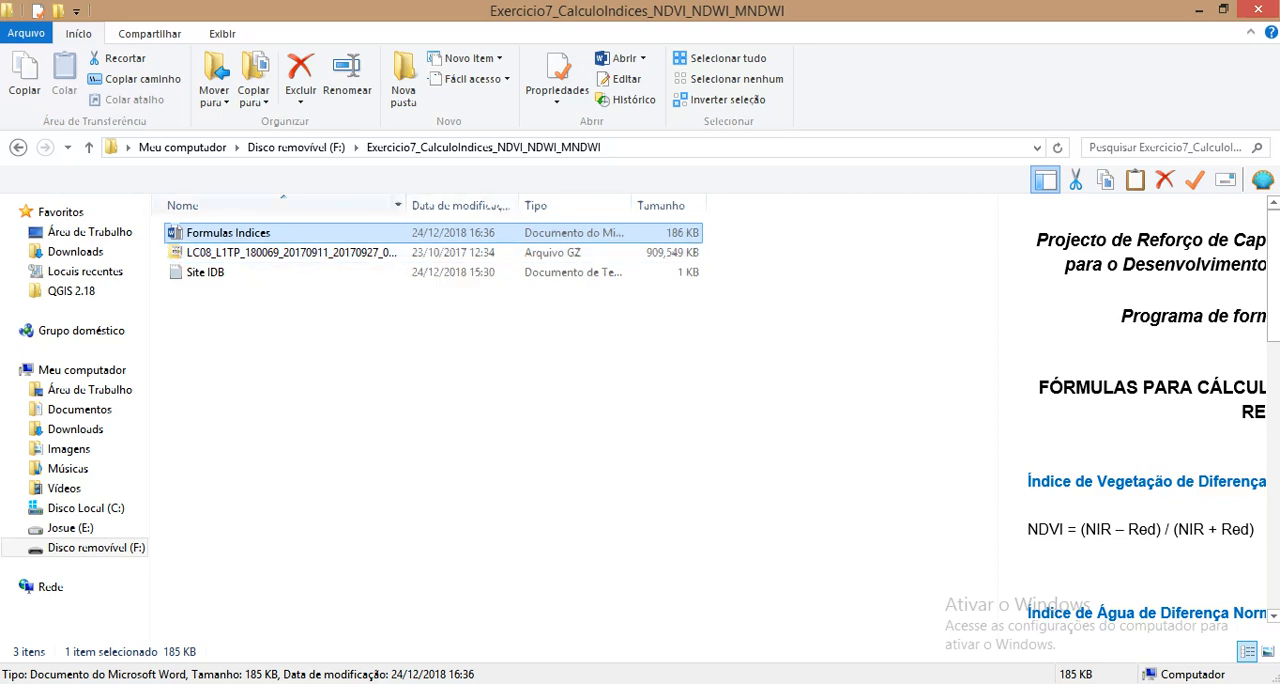
double_click(407, 205)
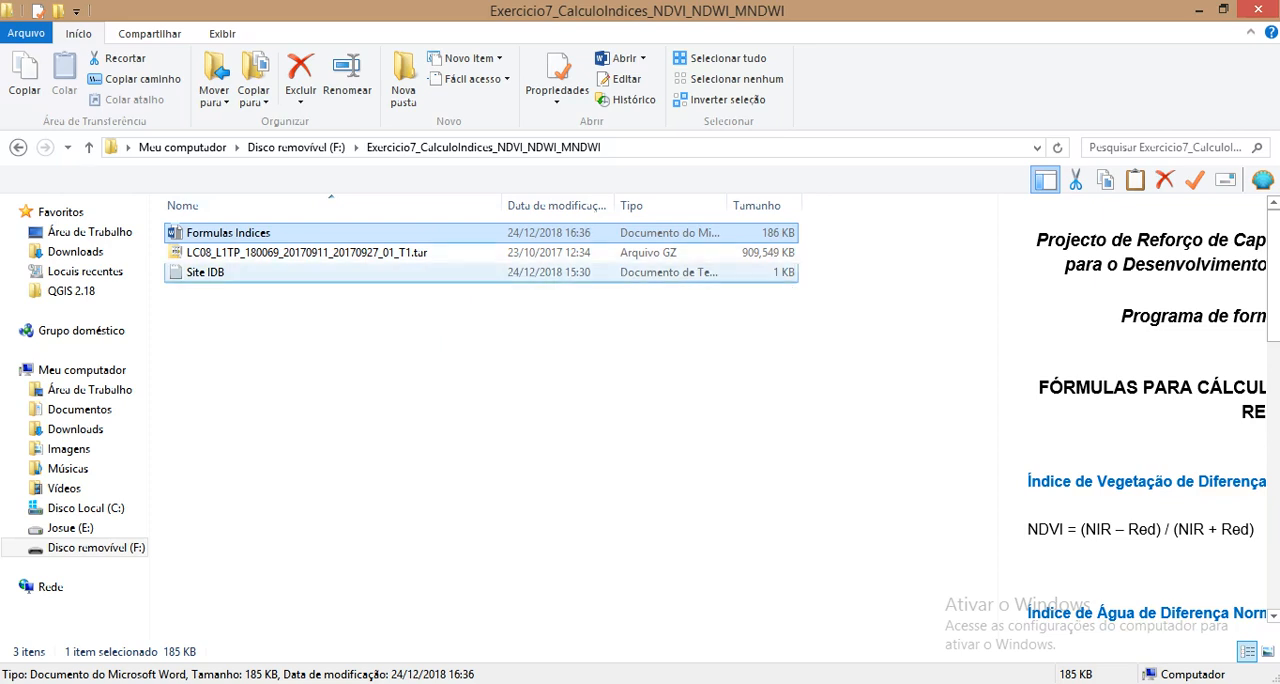
double_click(205, 272)
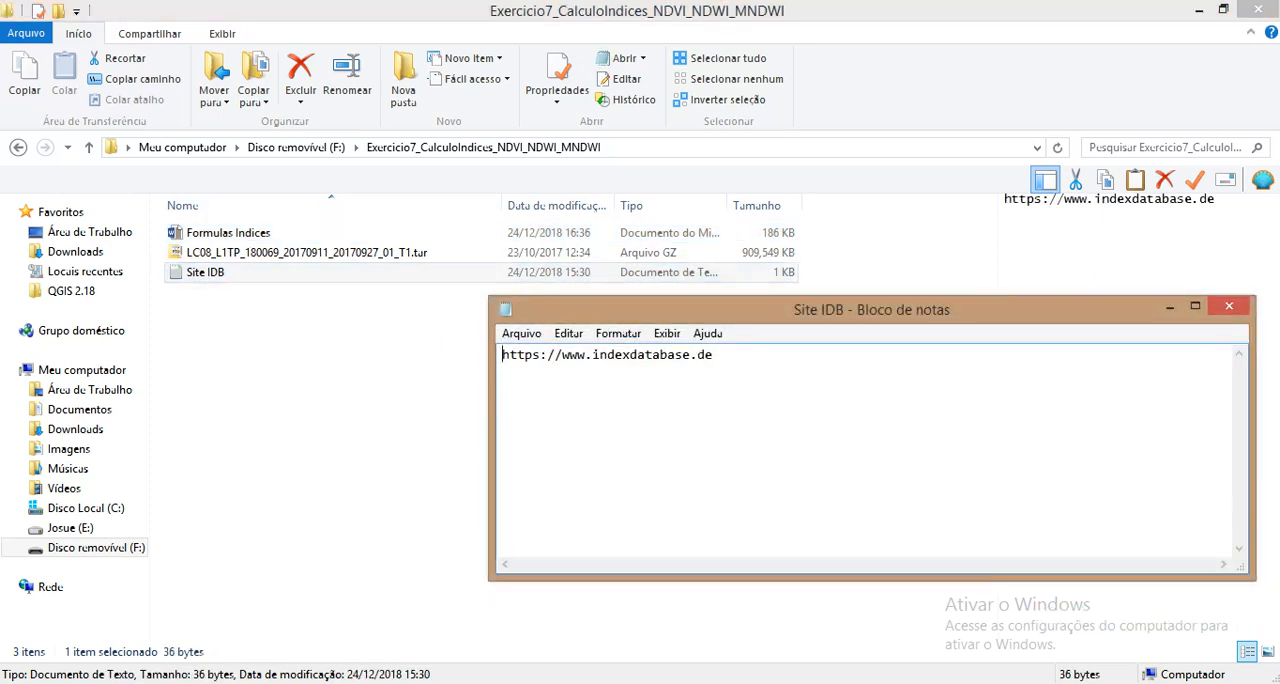
left_click_drag(716, 356, 502, 357)
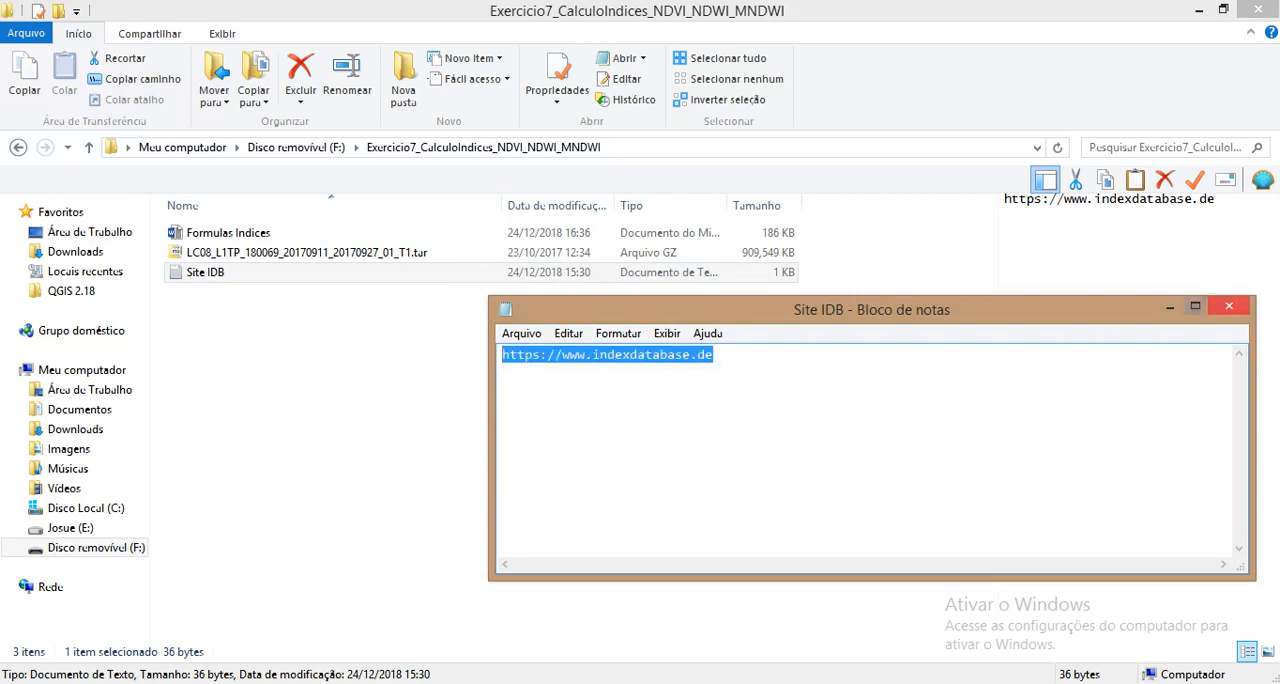
left_click(1228, 305)
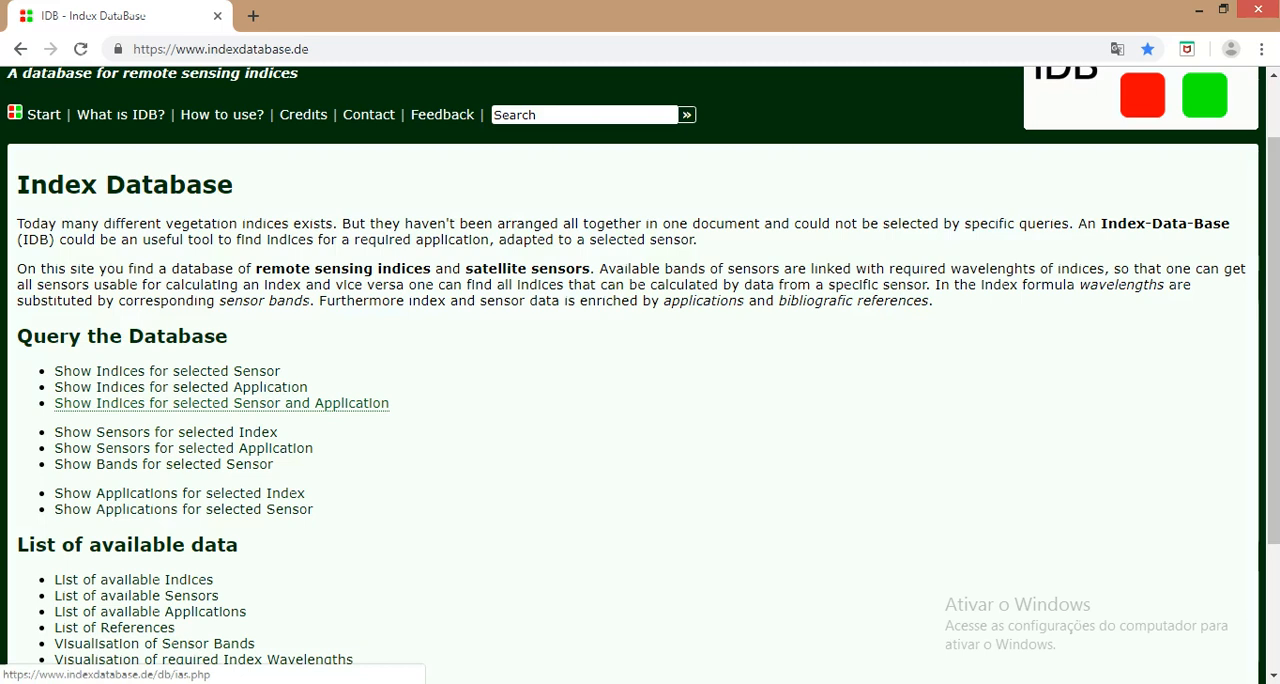
Step: On the Index DataBase website, open the query for indices by sensor and application and set the sensor to Landsat 8
left_click(221, 403)
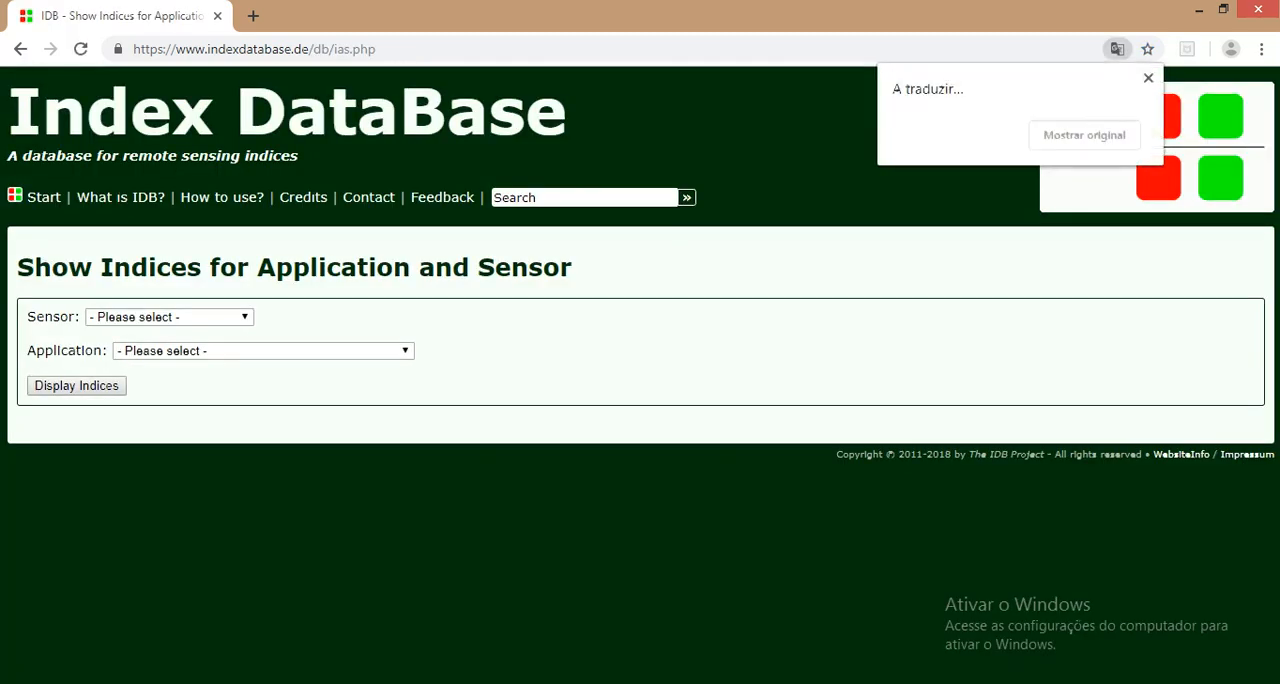
left_click(169, 317)
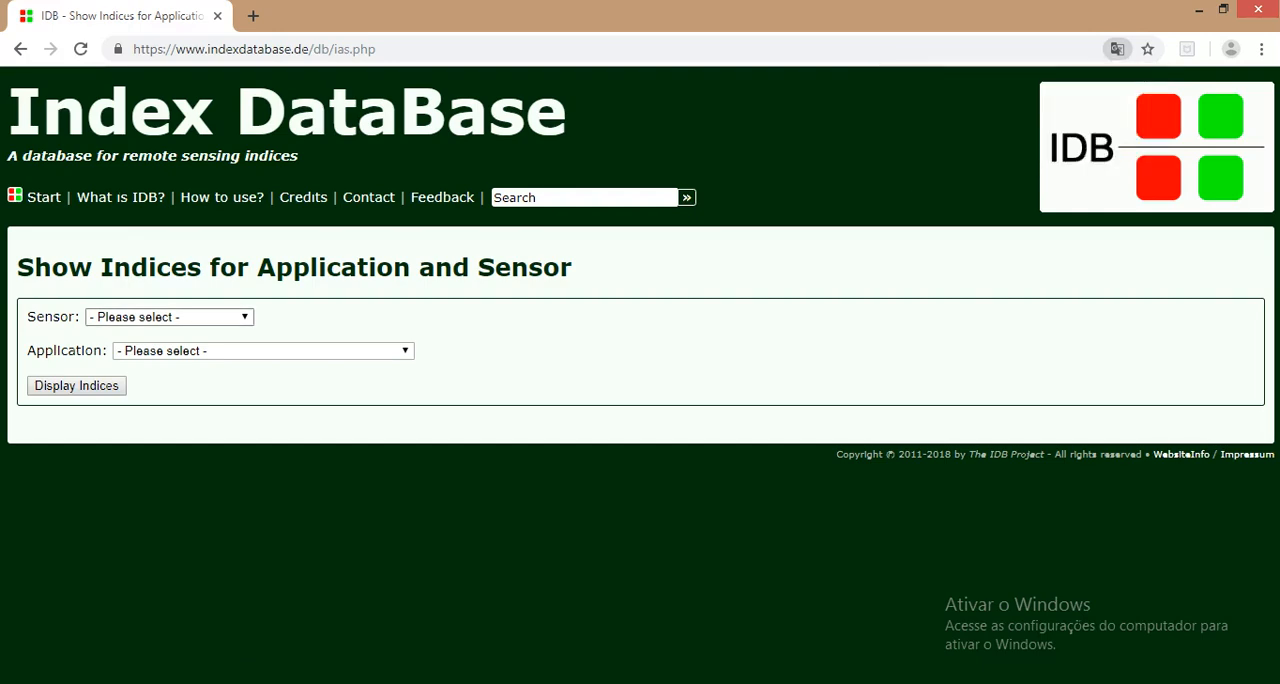
left_click(169, 317)
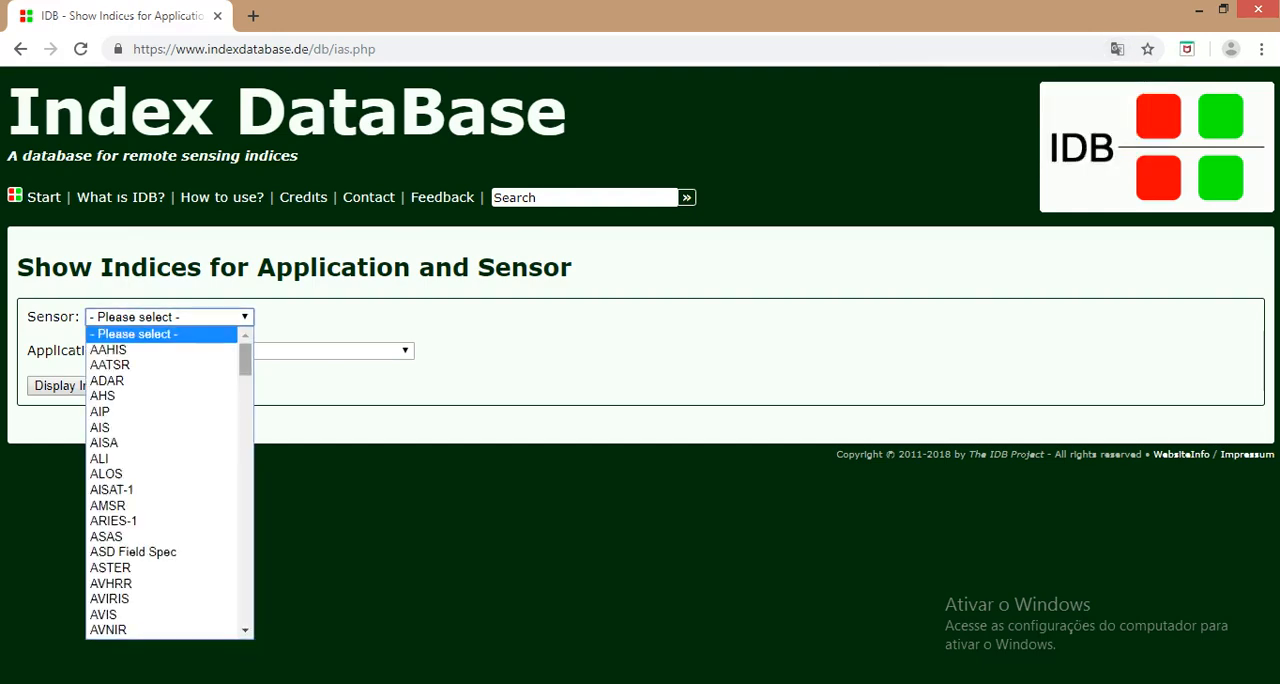
scroll(165, 480, "down", 20)
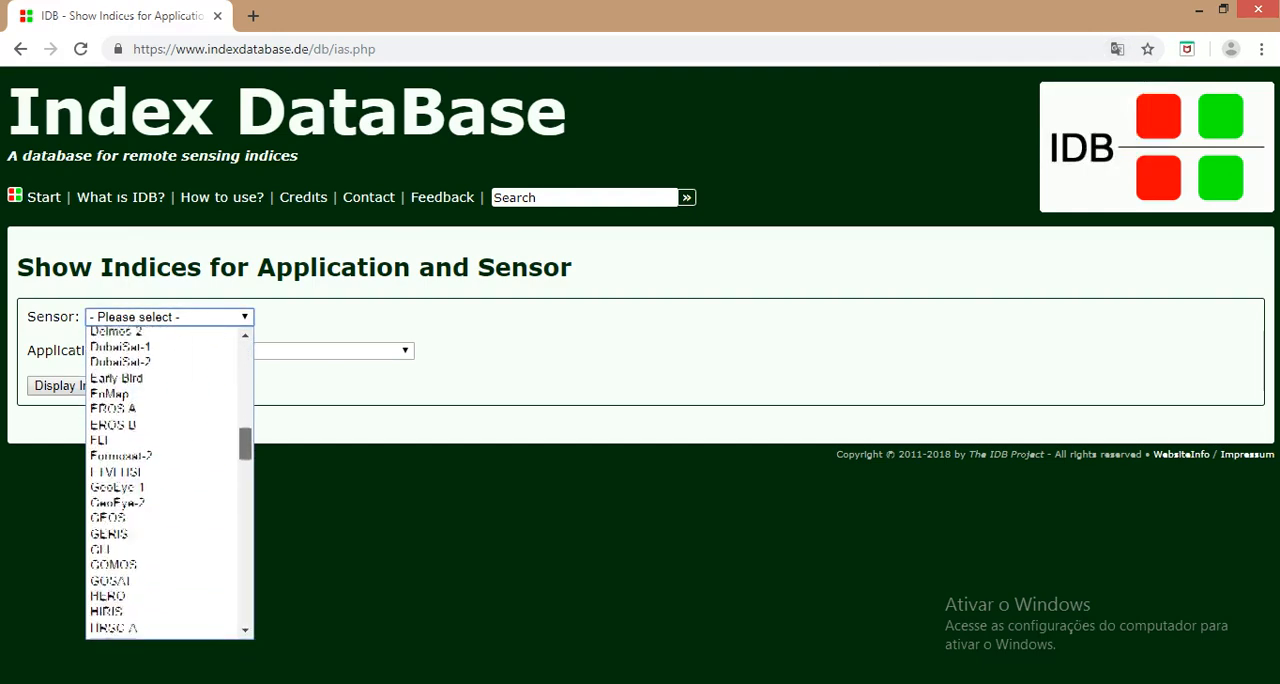
scroll(165, 480, "down", 6)
scroll(165, 480, "up", 2)
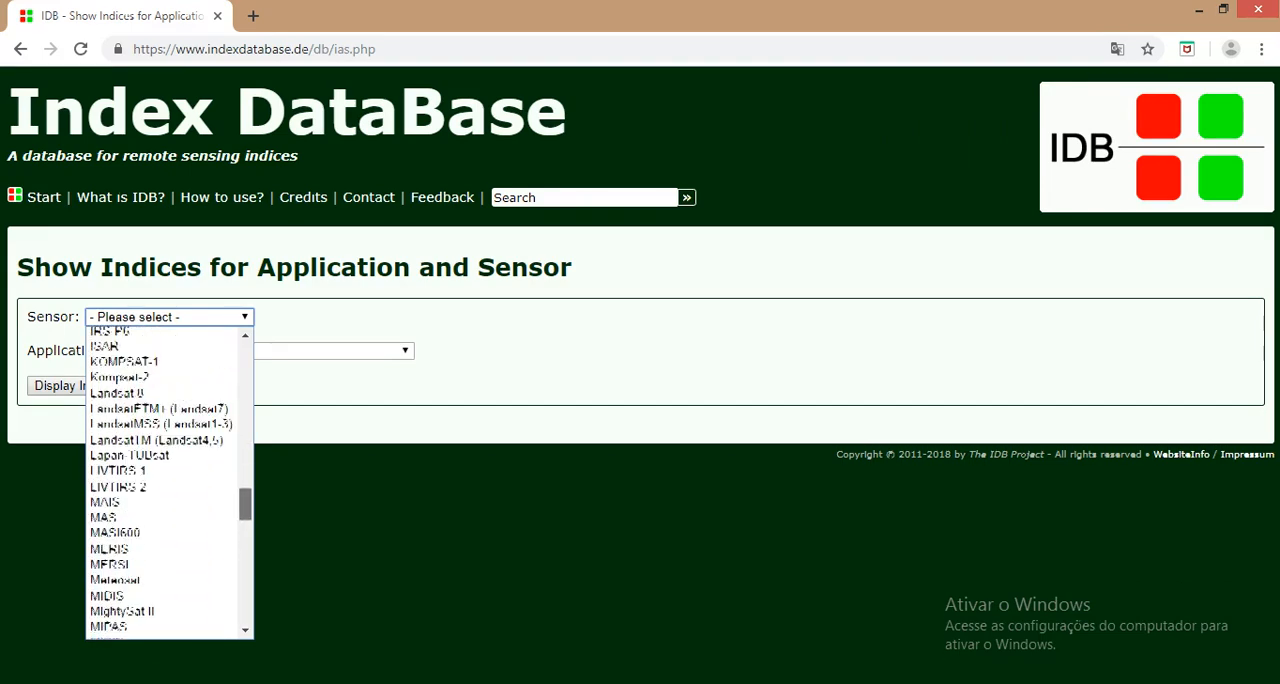
scroll(165, 480, "down", 1)
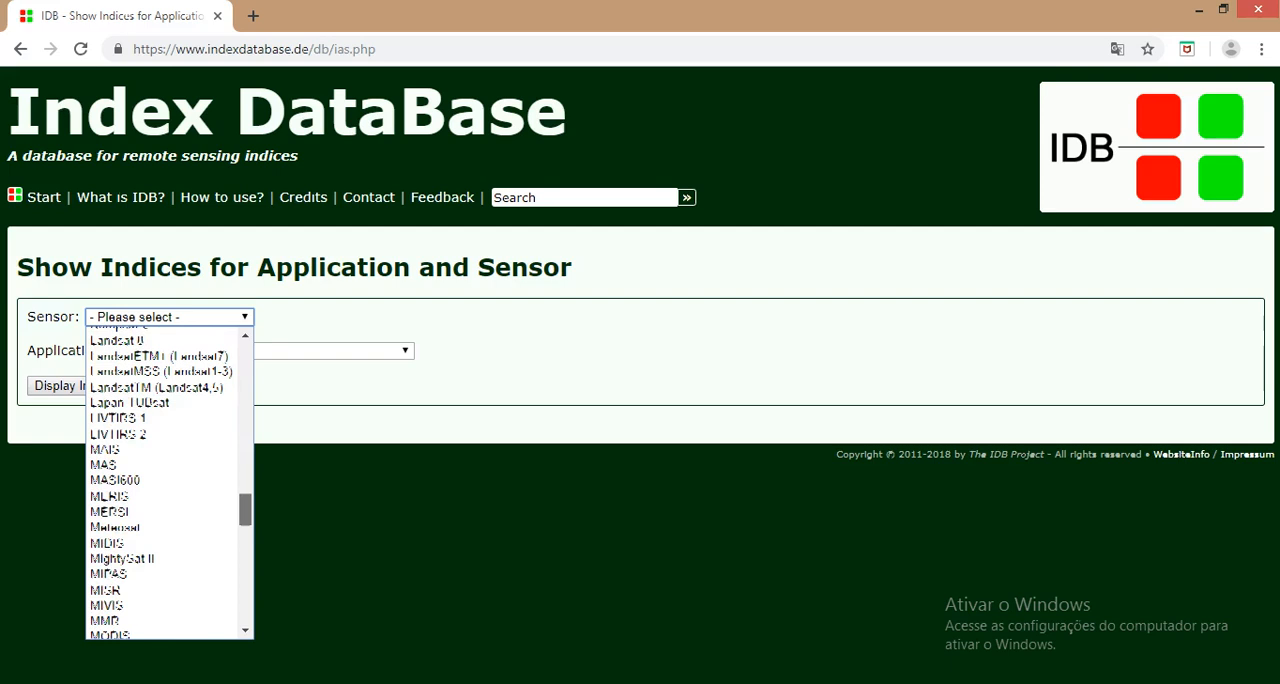
scroll(165, 480, "down", 1)
scroll(165, 480, "up", 1)
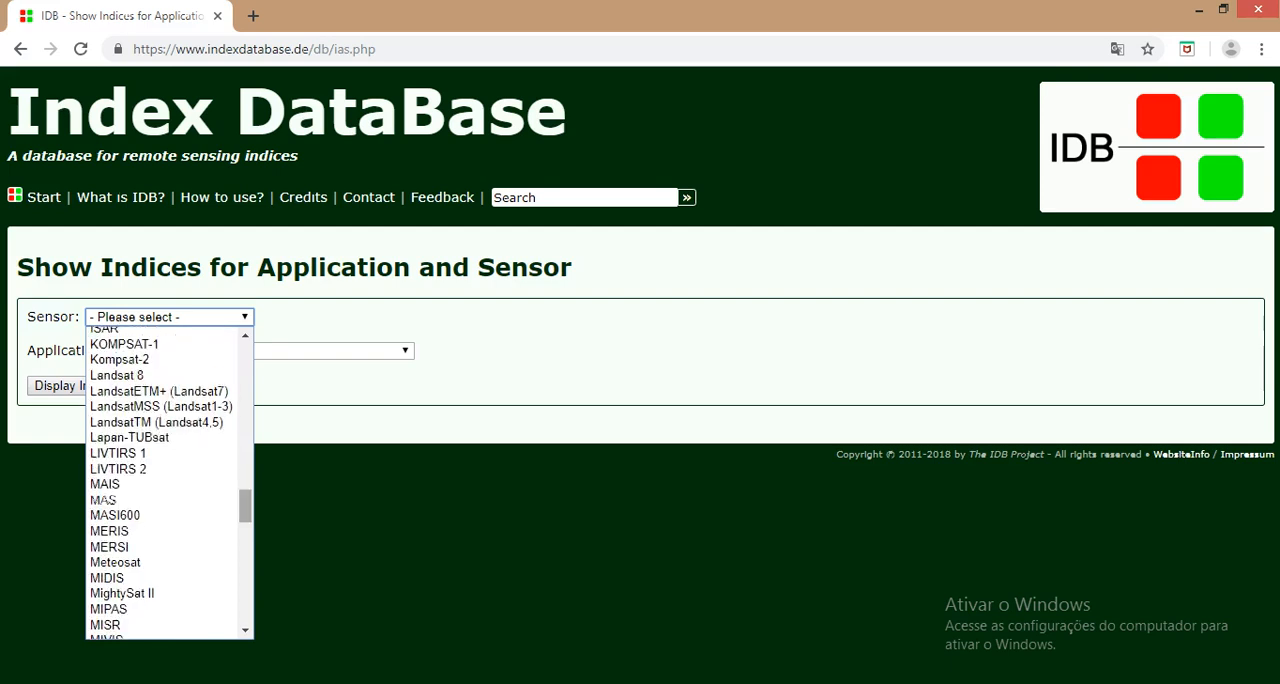
left_click(120, 371)
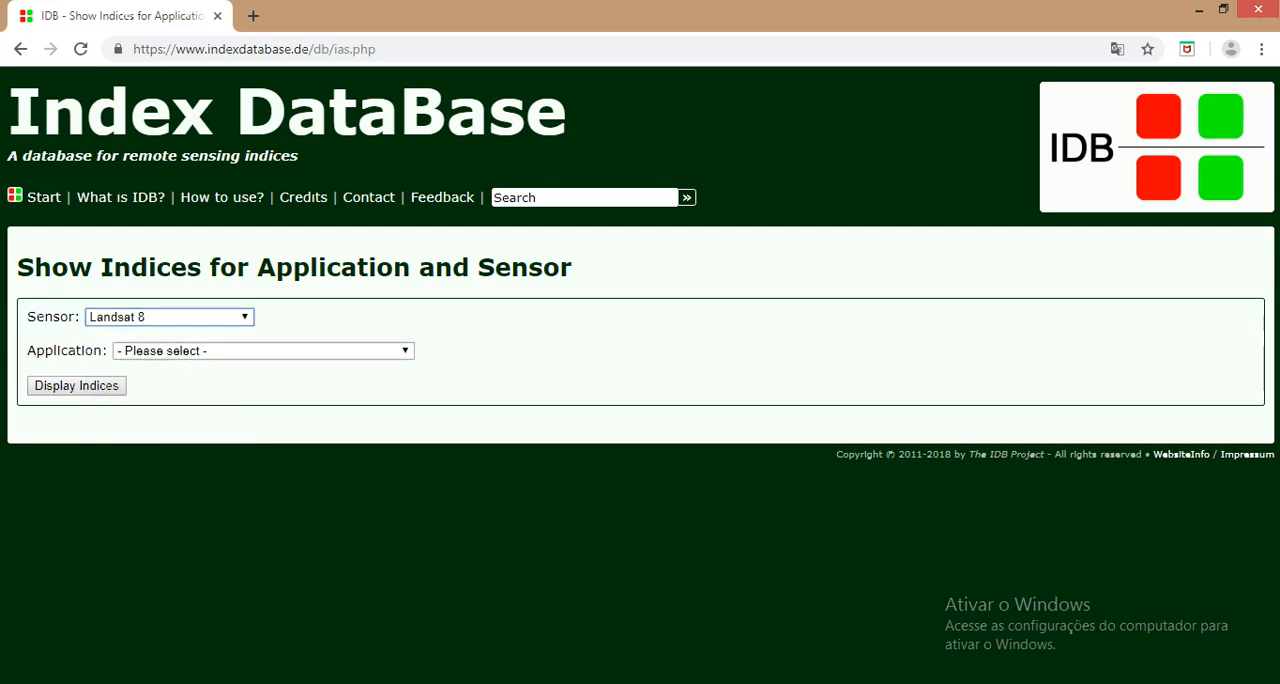
Step: Display the Landsat 8 indices for the general Agriculture application and dismiss the translation popup
left_click(263, 351)
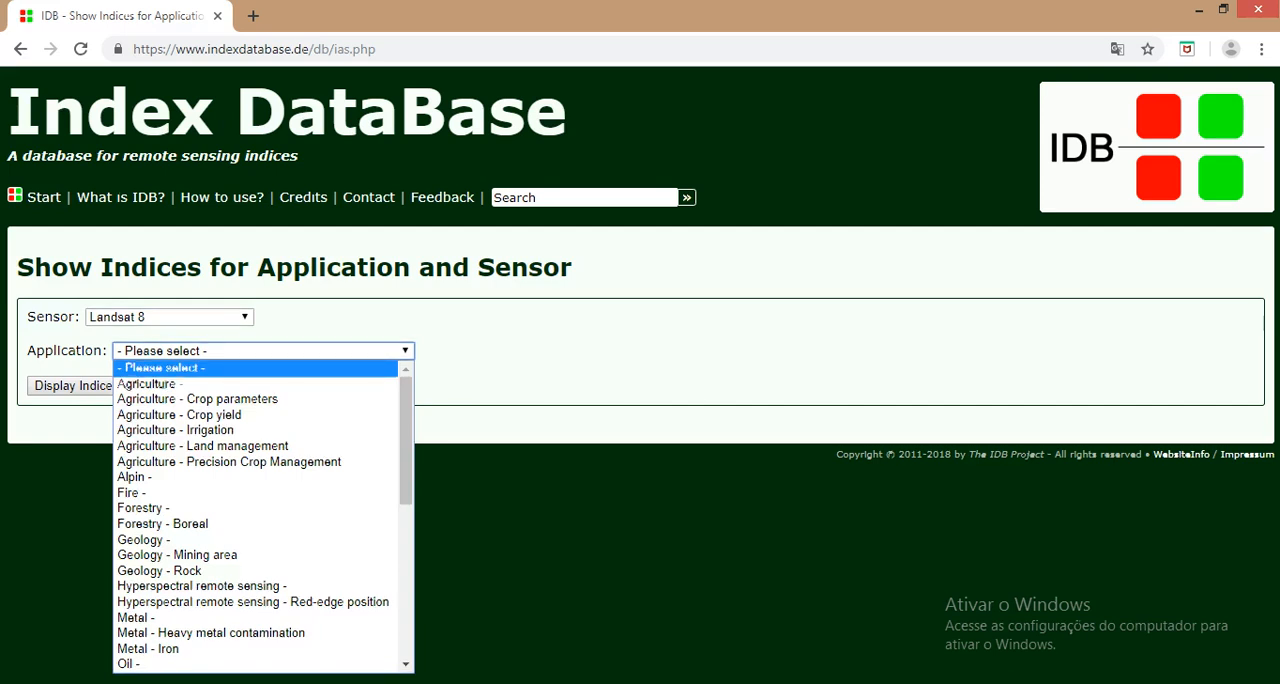
left_click(150, 384)
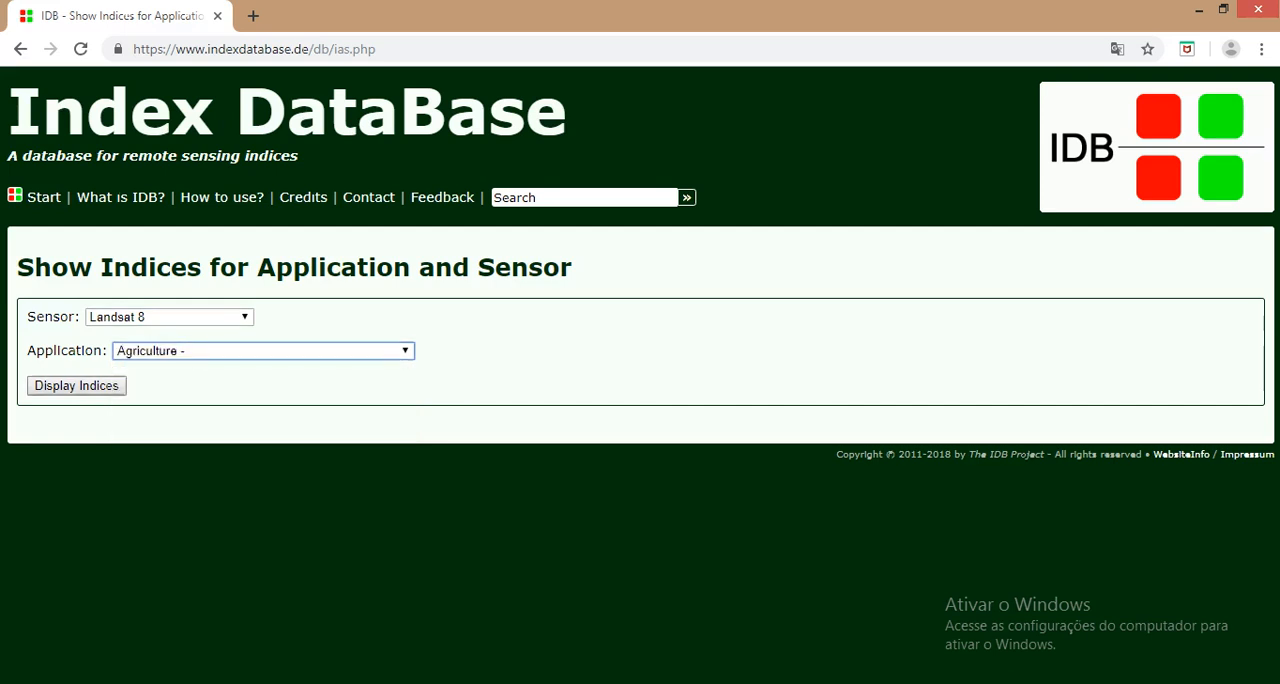
left_click(77, 386)
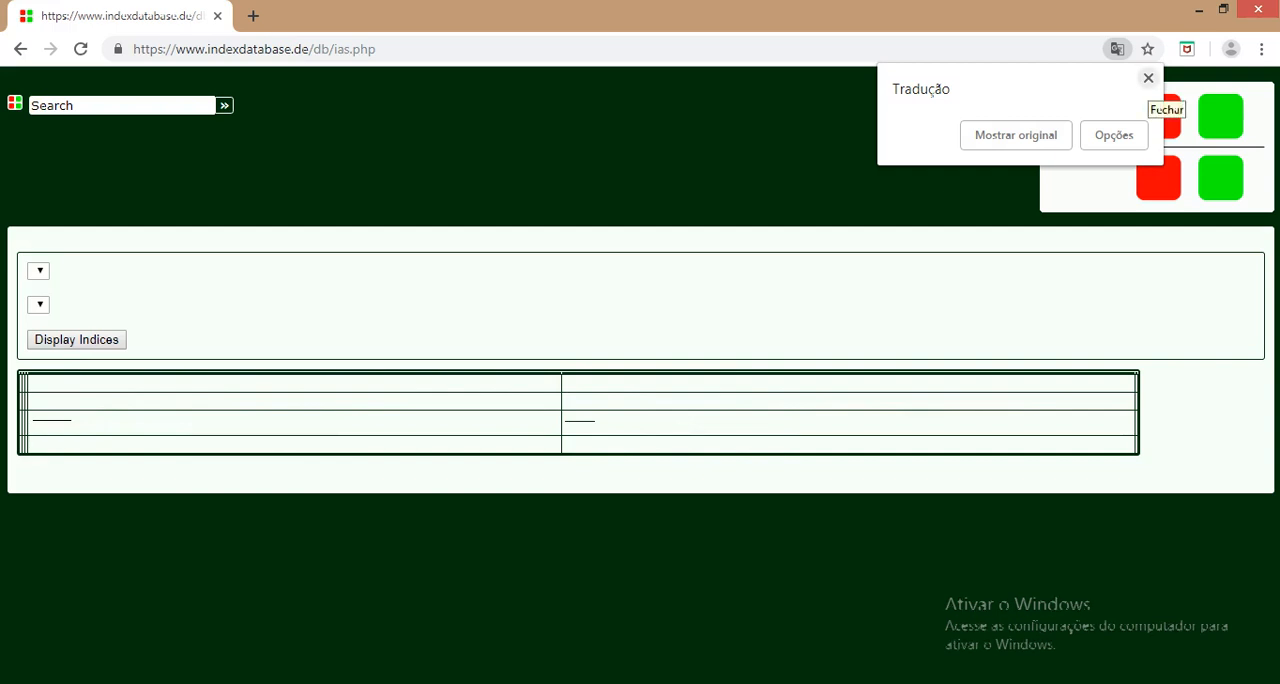
left_click(1148, 78)
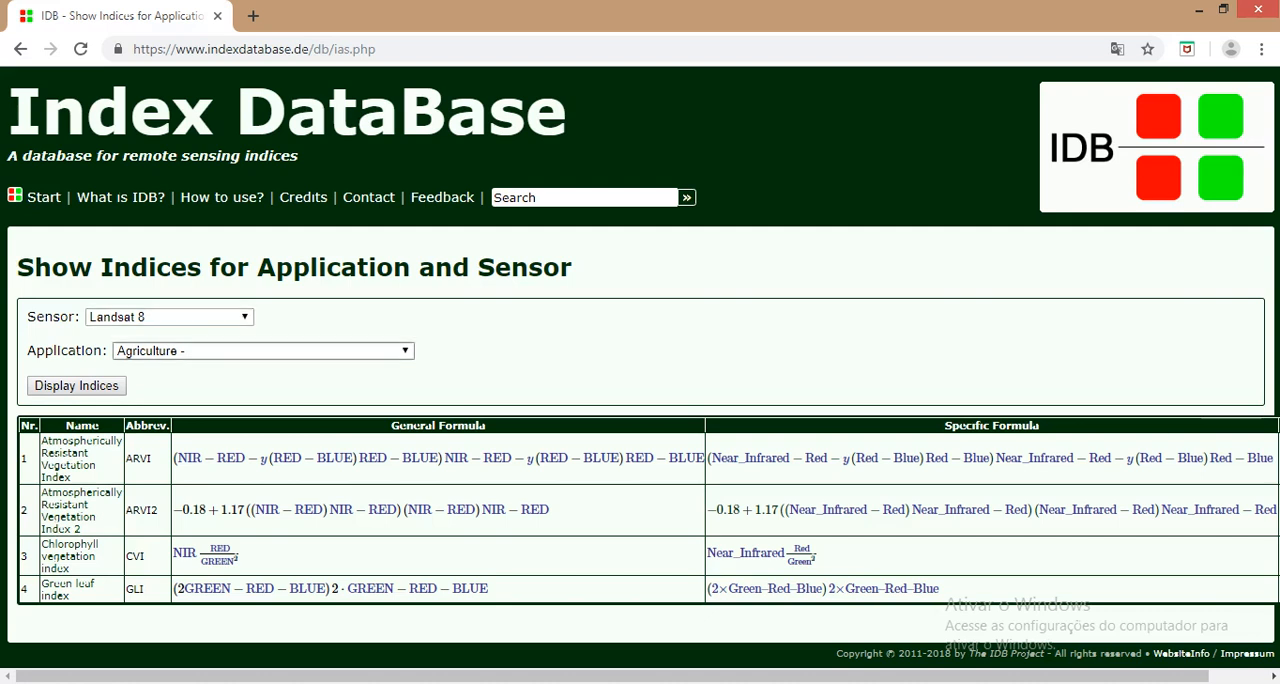
Step: Display the Landsat 8 indices for the general Forestry application, followed by those for Agriculture - Irrigation
left_click(150, 351)
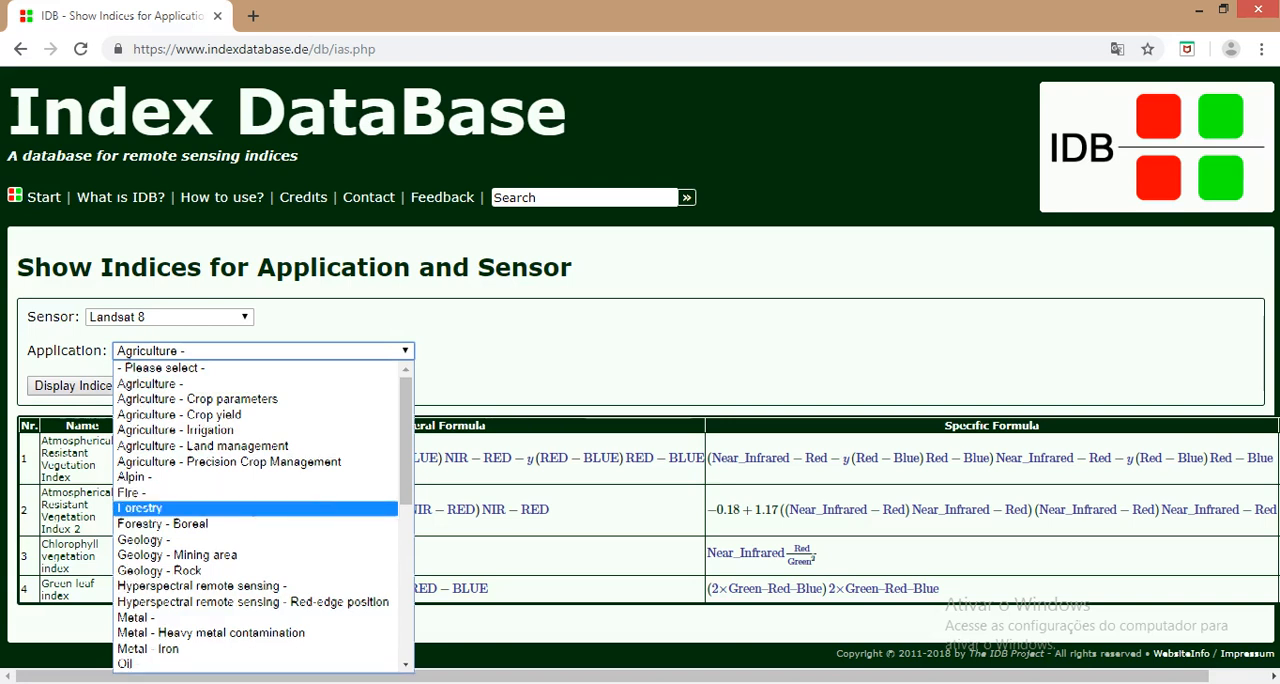
key("Return")
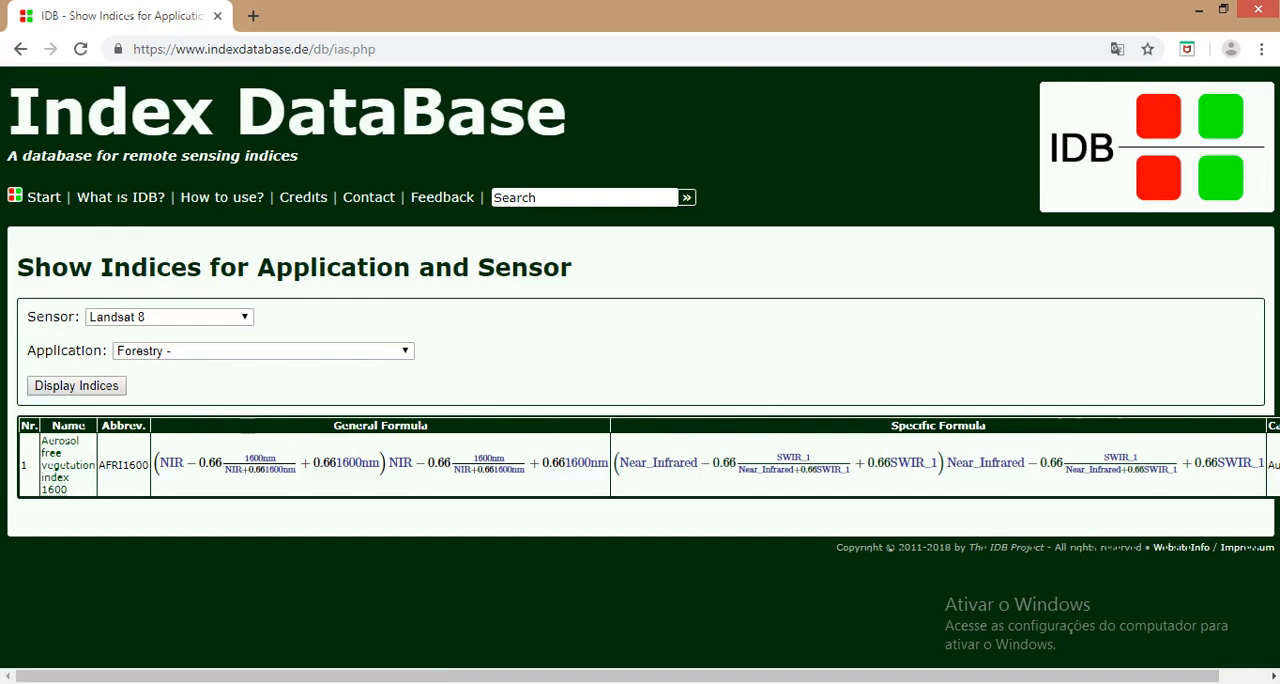
left_click(263, 351)
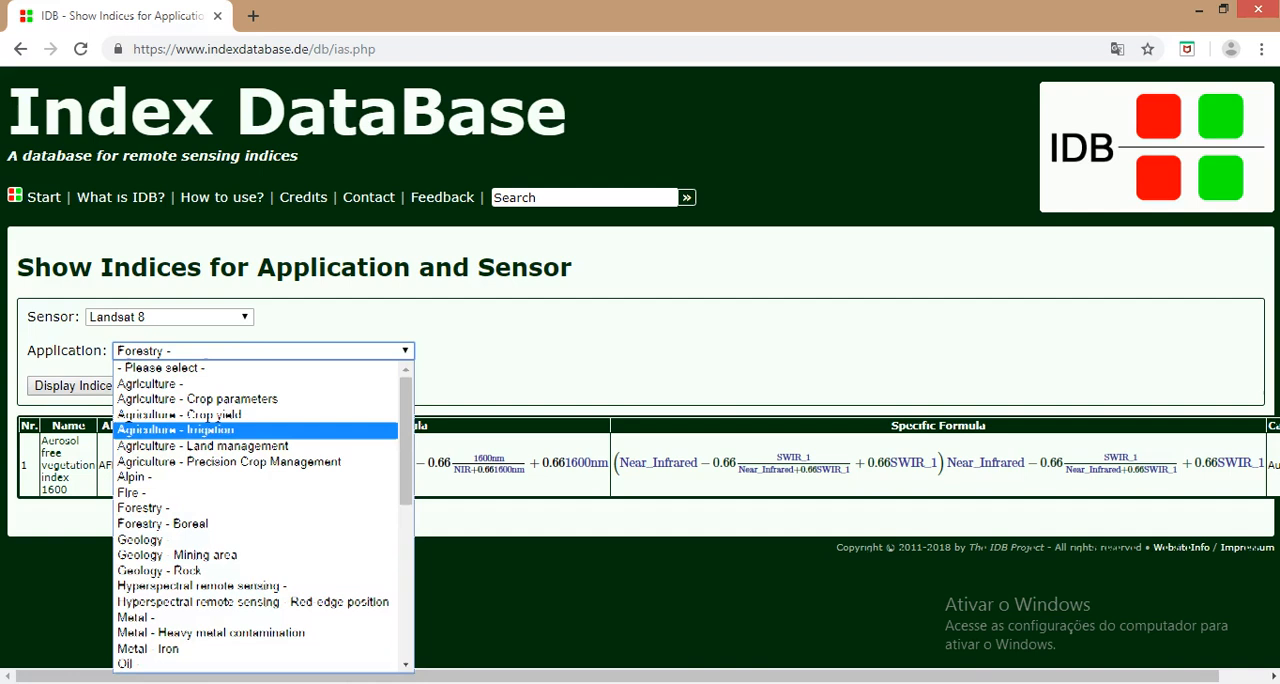
left_click(176, 430)
left_click(76, 386)
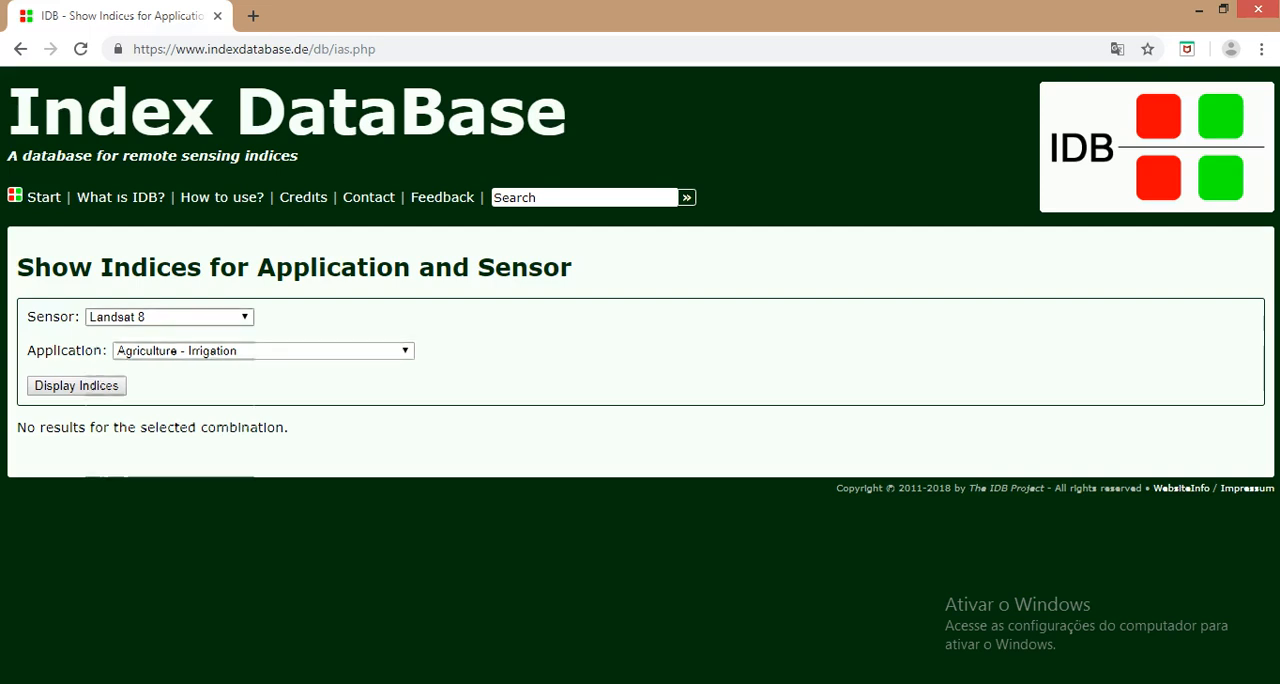
Step: Change the sensor to MODIS and display its indices for the Agriculture - Irrigation application
left_click(190, 317)
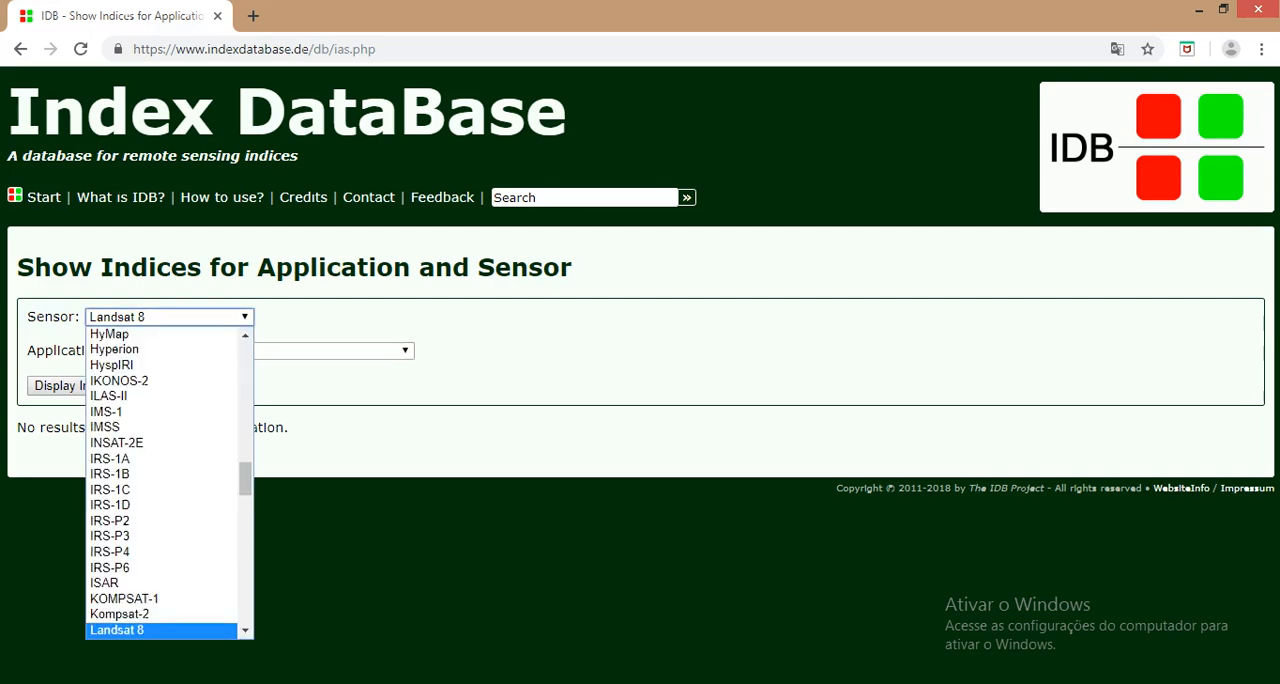
scroll(165, 480, "up", 10)
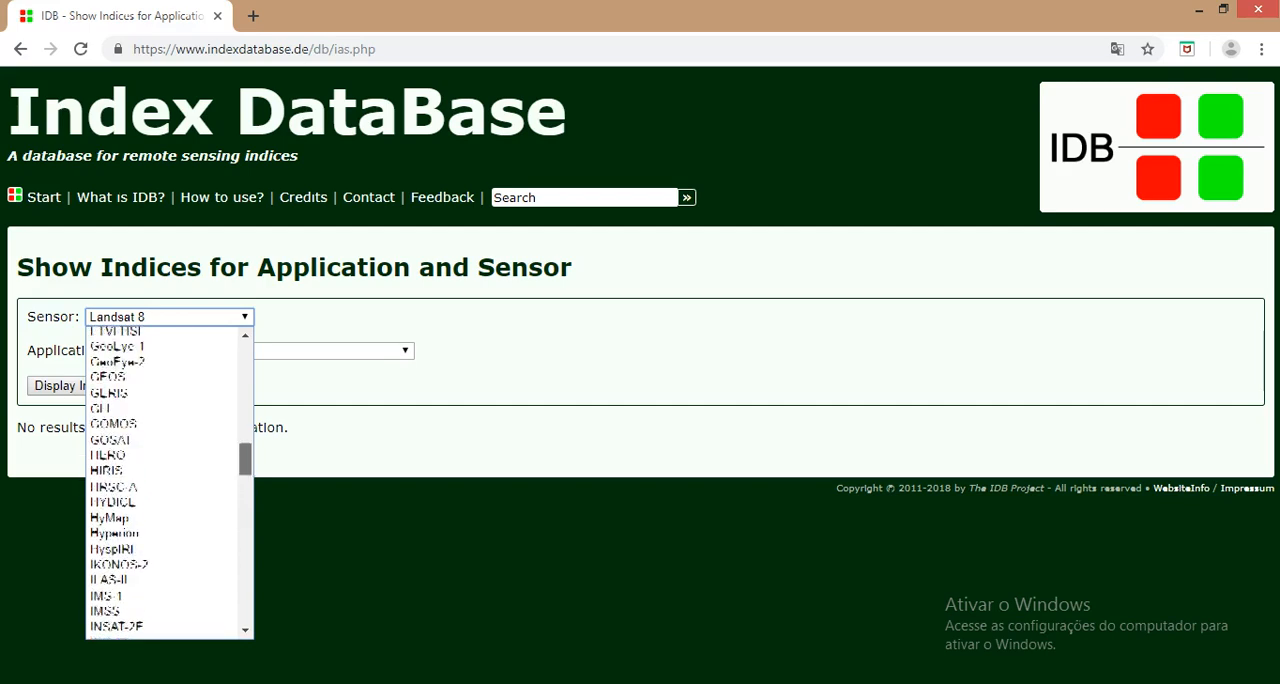
scroll(165, 480, "up", 10)
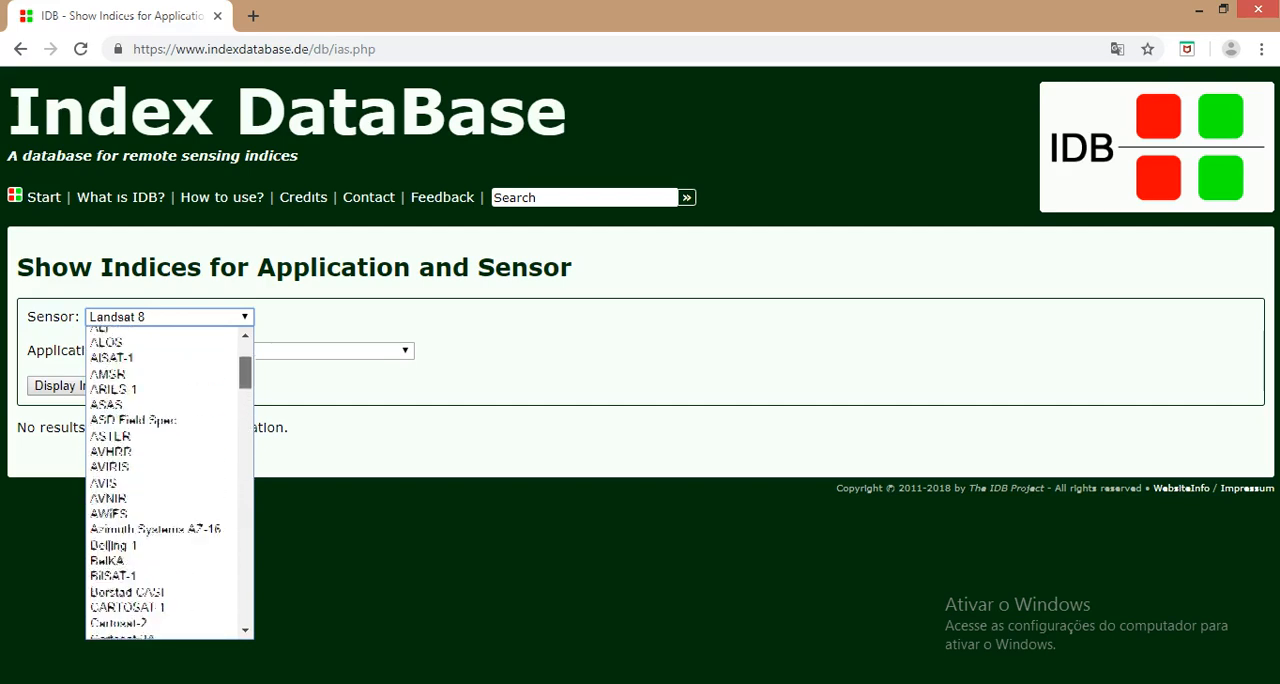
scroll(165, 480, "down", 6)
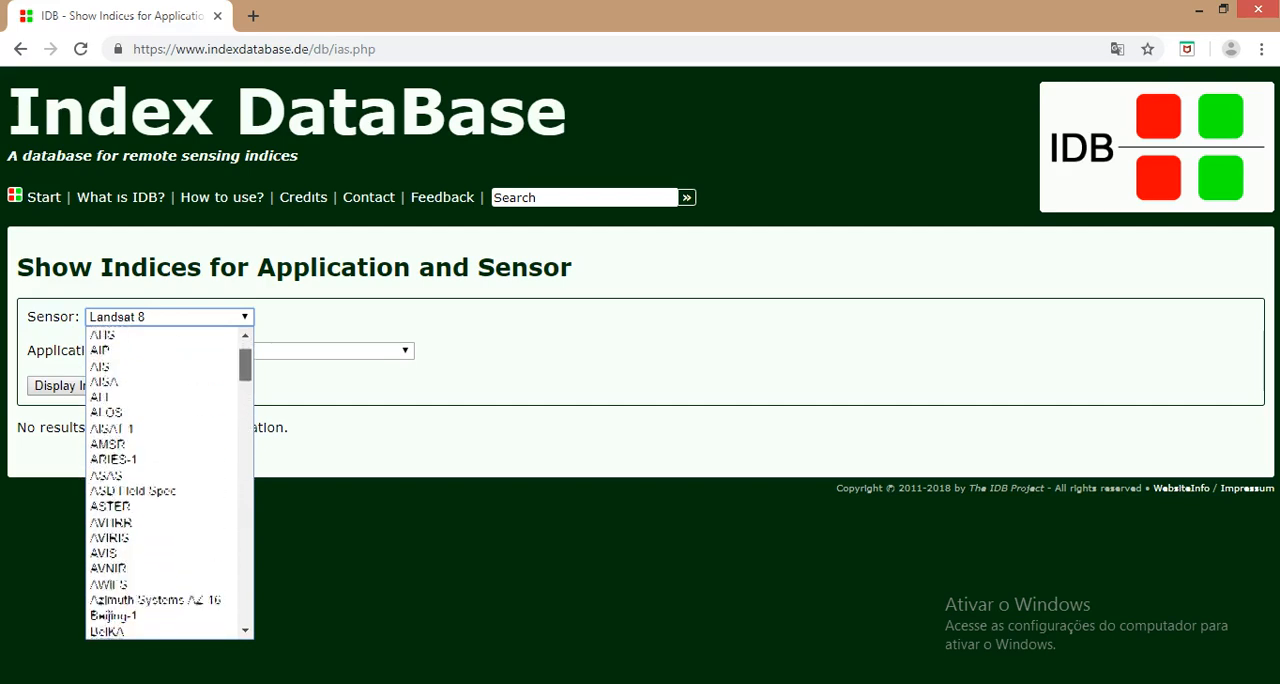
scroll(165, 480, "down", 12)
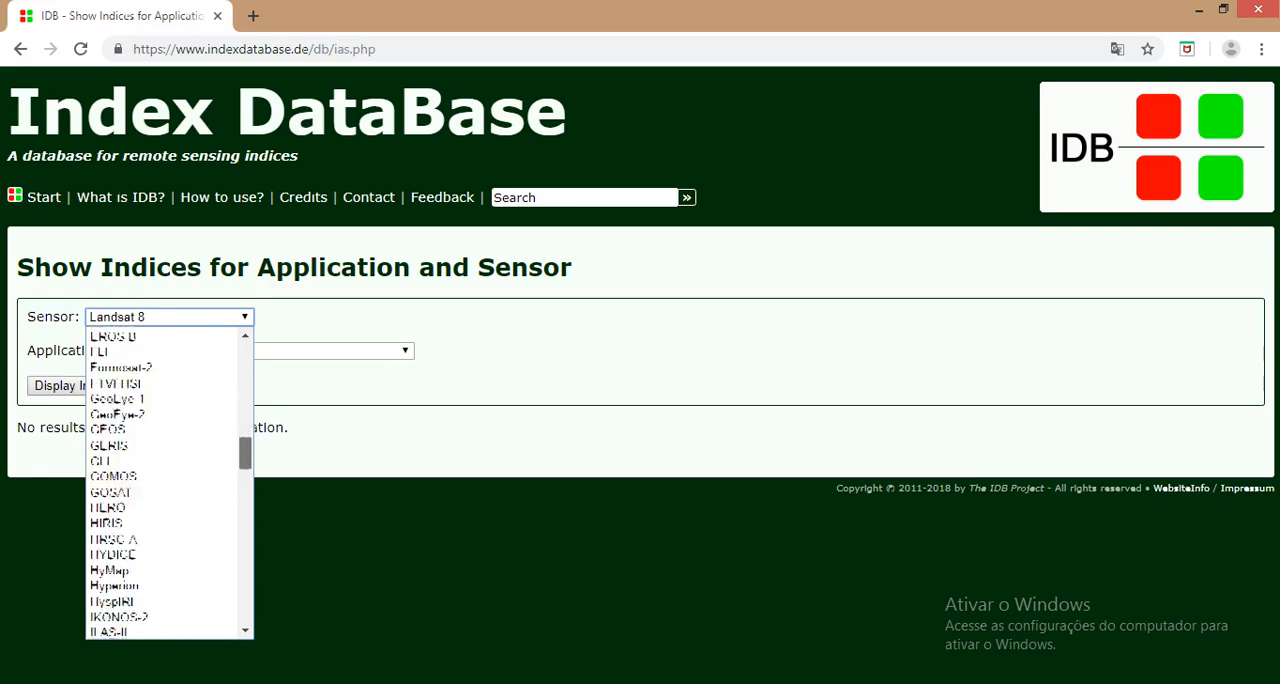
scroll(165, 480, "down", 9)
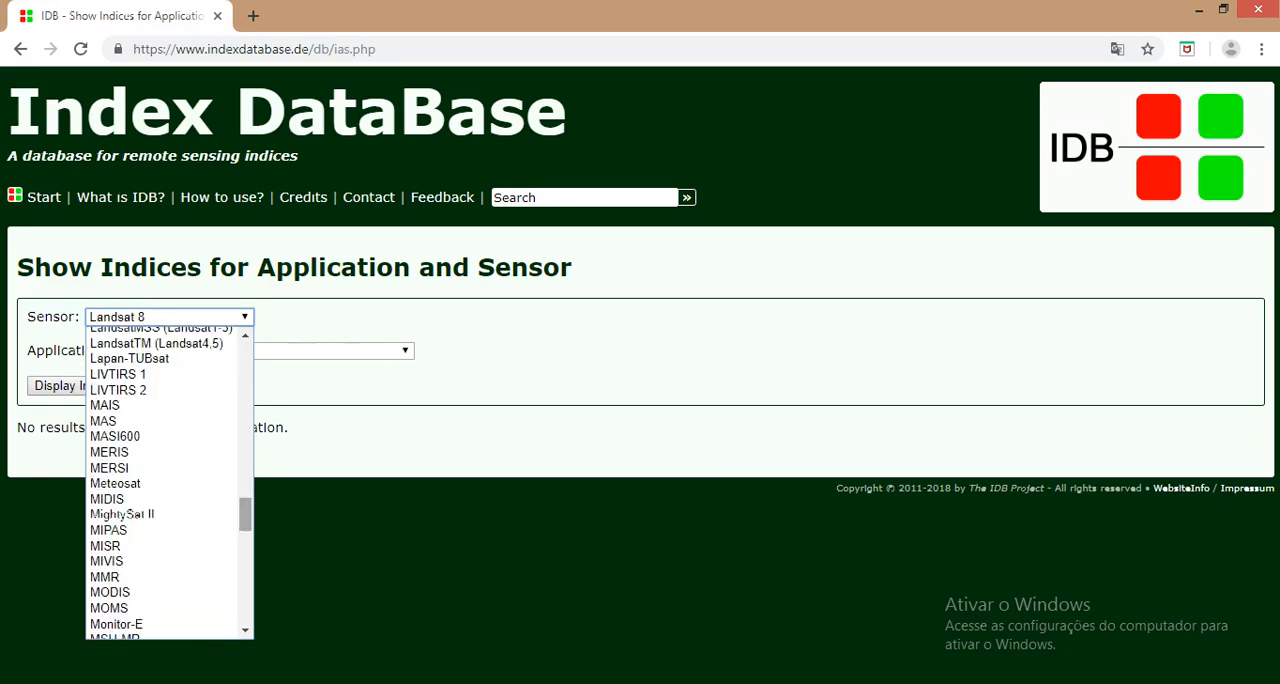
left_click(110, 592)
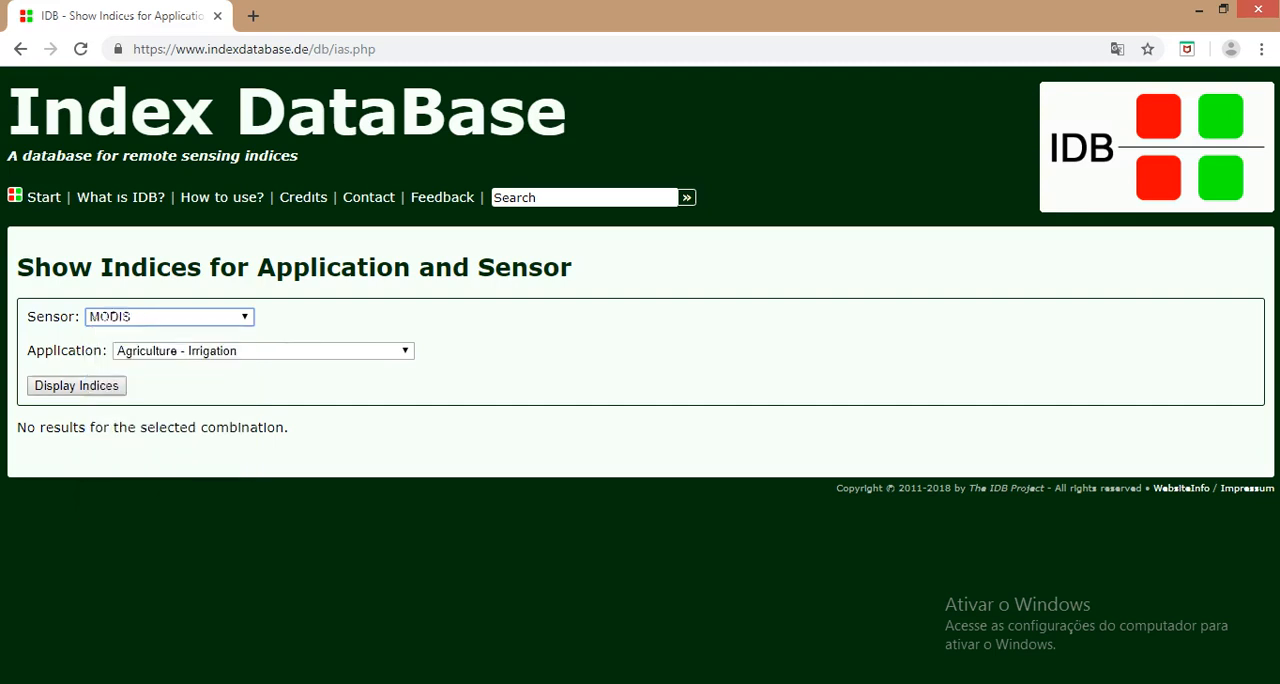
left_click(77, 386)
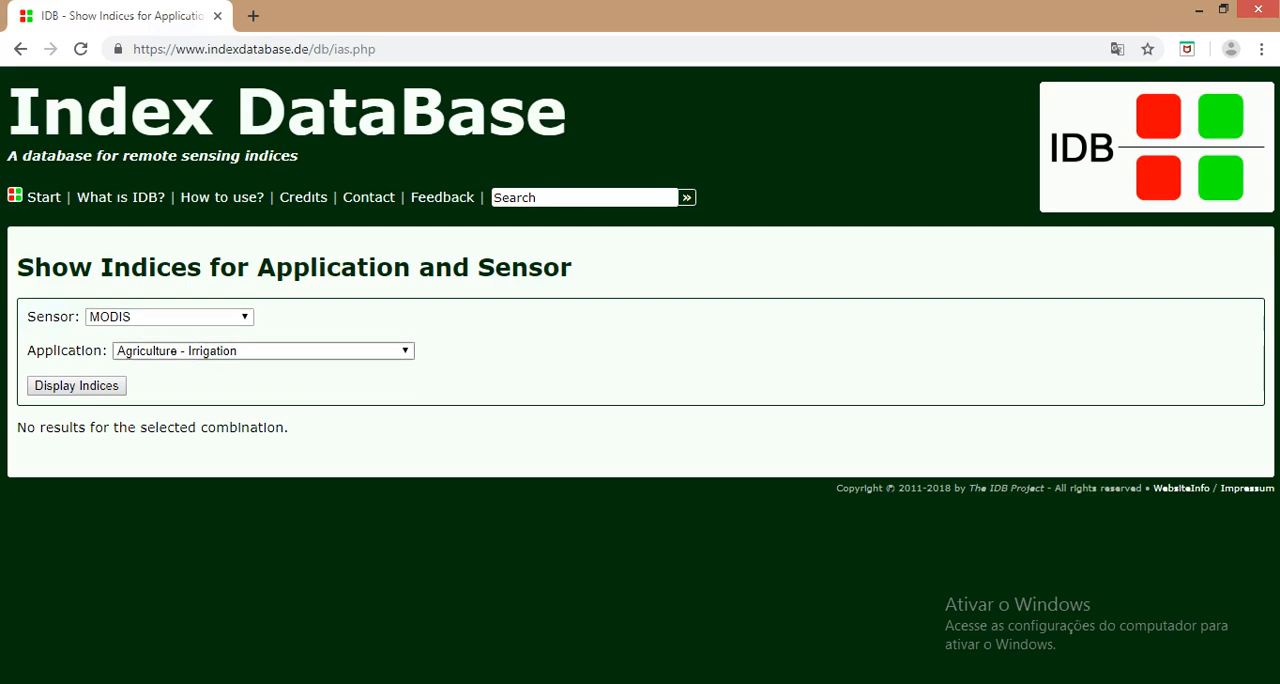
left_click(263, 351)
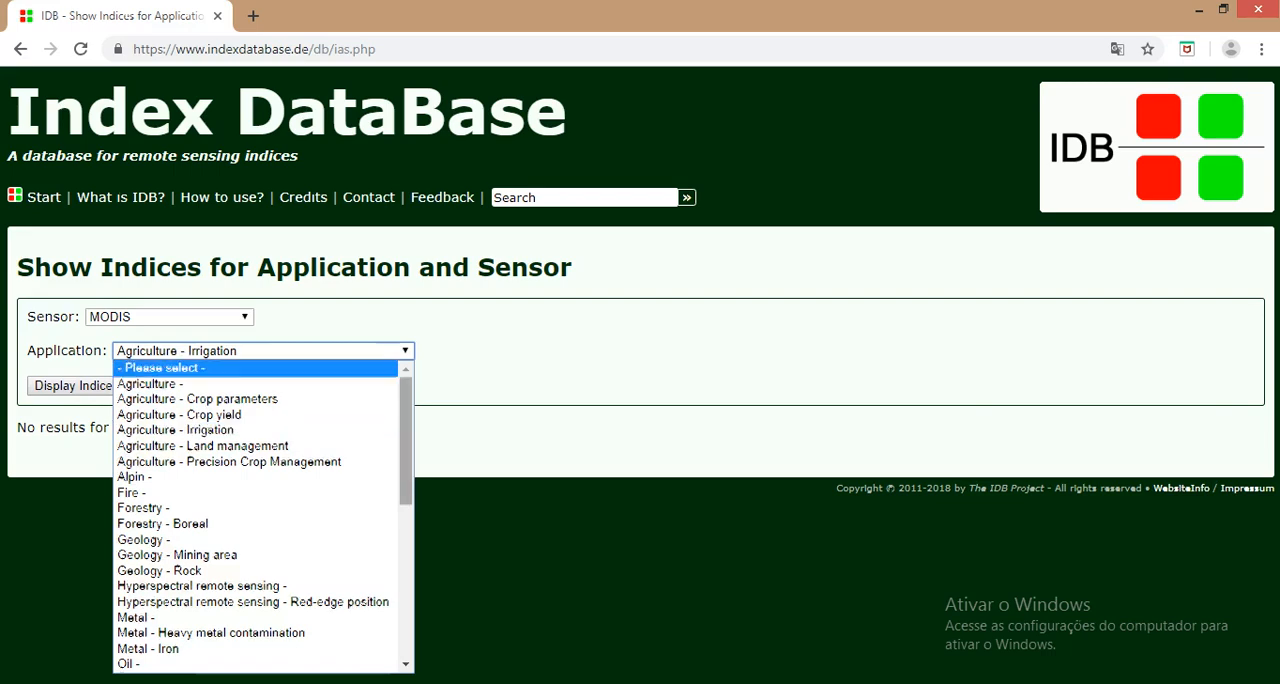
scroll(263, 515, "down", 10)
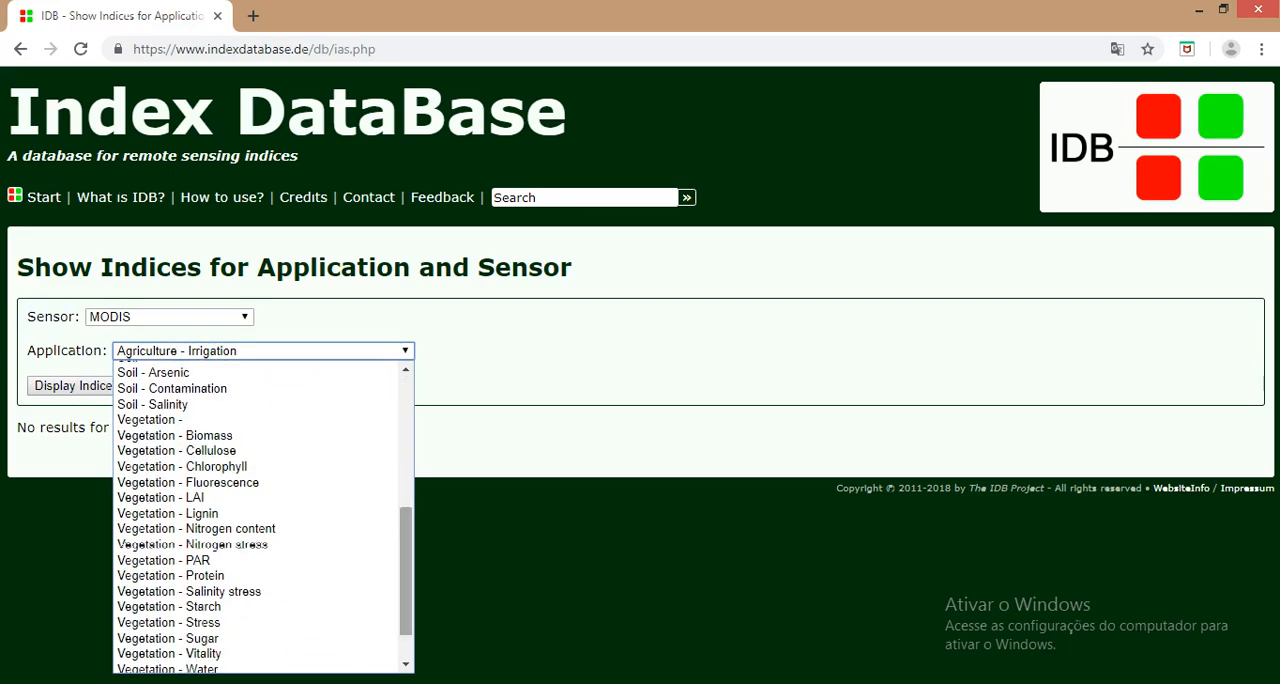
scroll(263, 515, "down", 1)
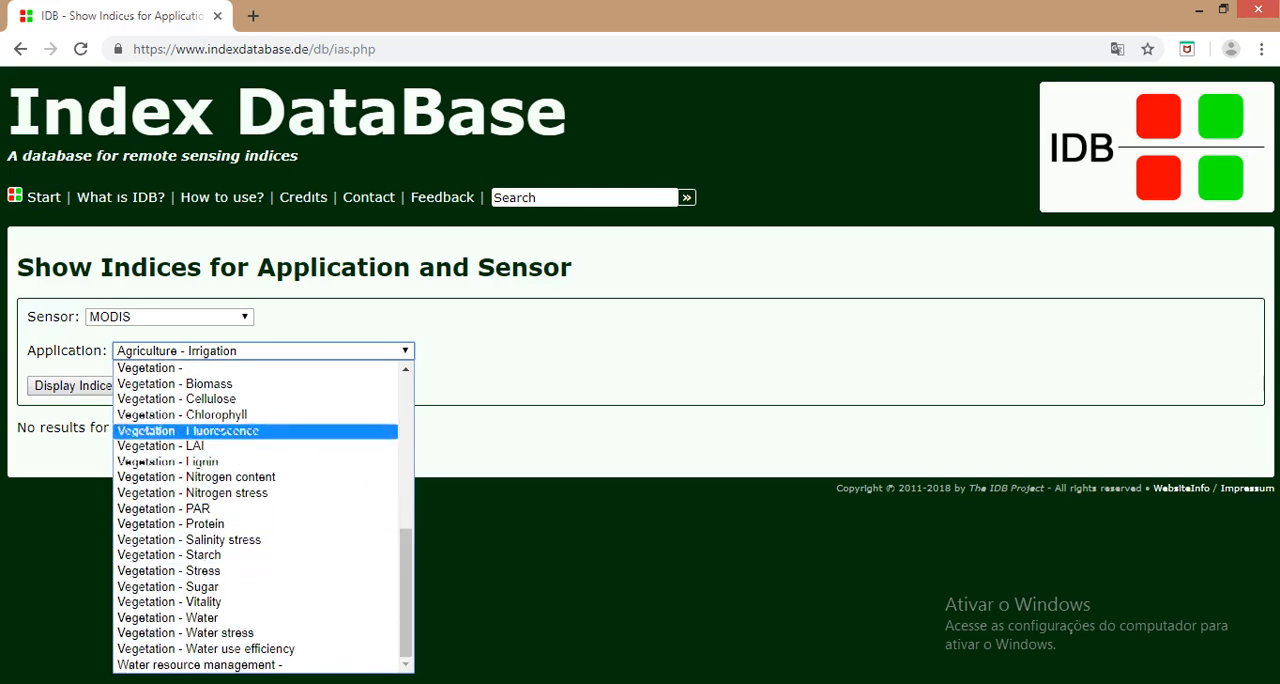
Step: Change the sensor to Landsat 8 and display its indices for the general Vegetation application
left_click(168, 316)
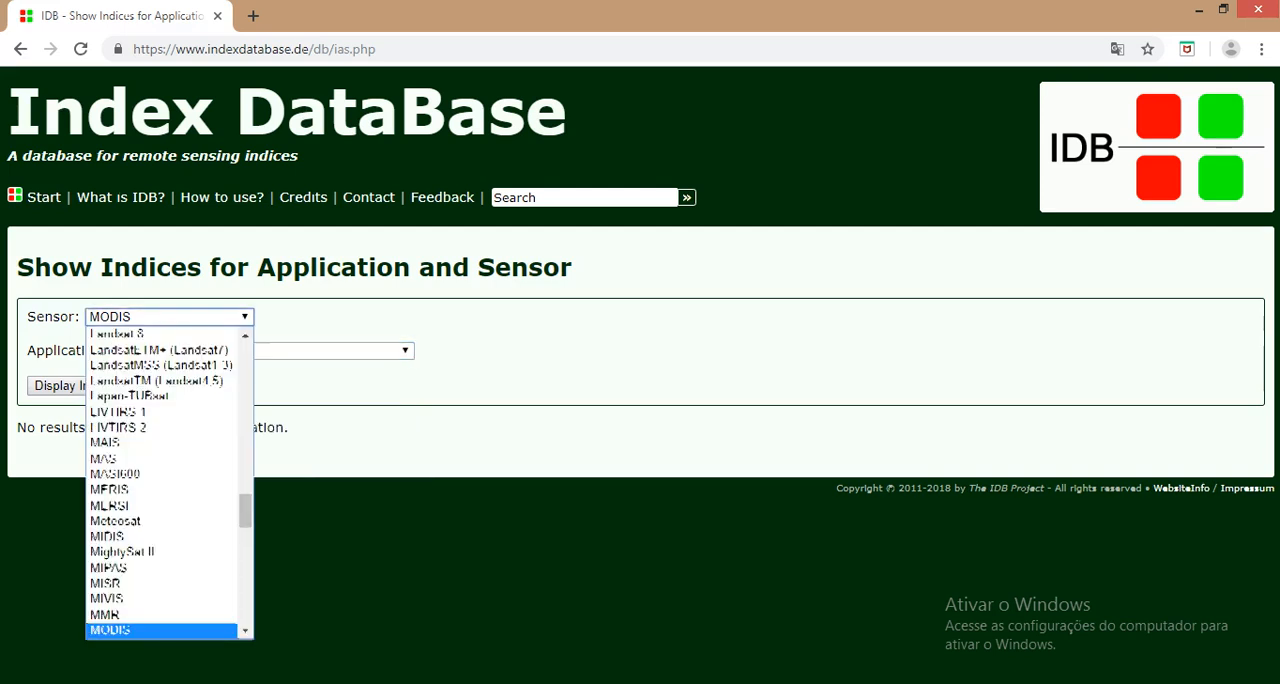
left_click(116, 333)
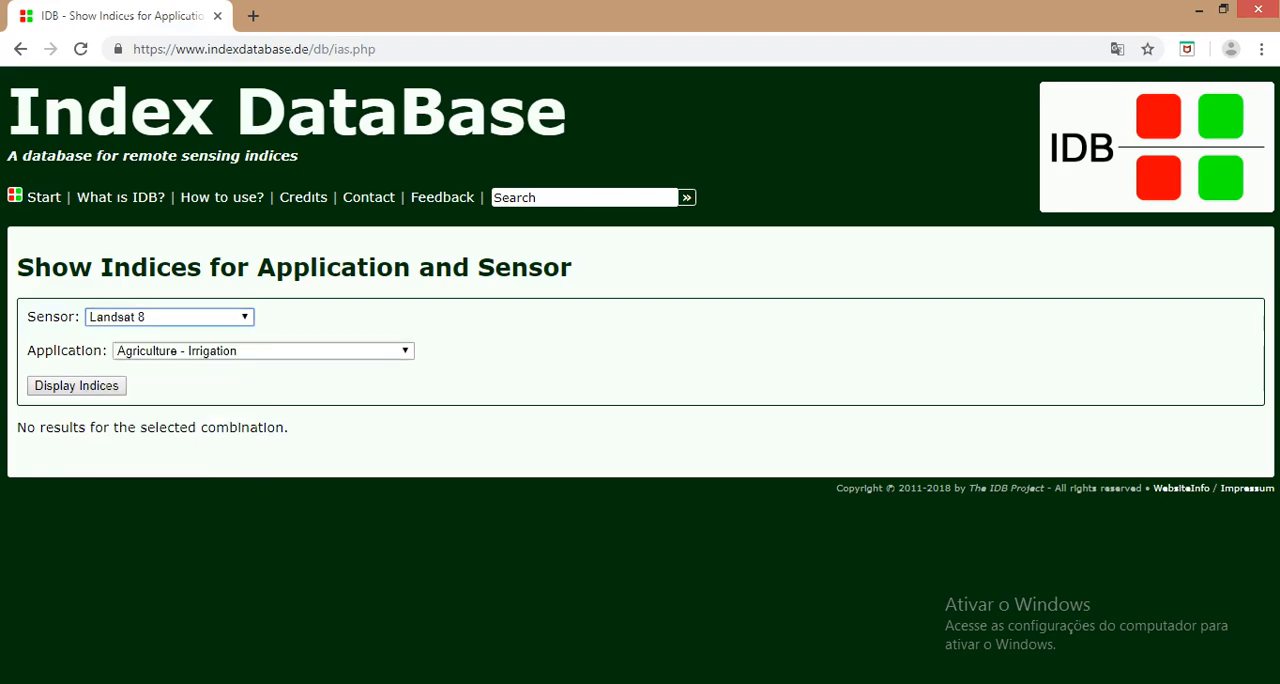
left_click(263, 351)
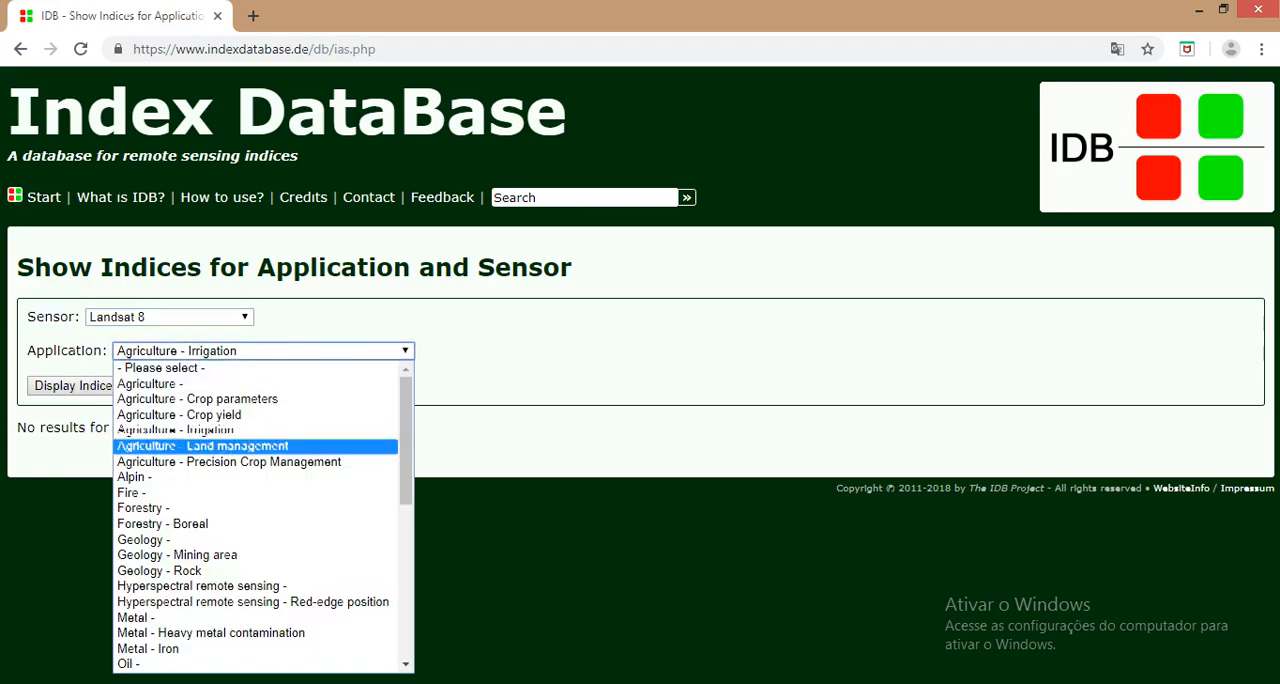
left_click_drag(406, 450, 406, 532)
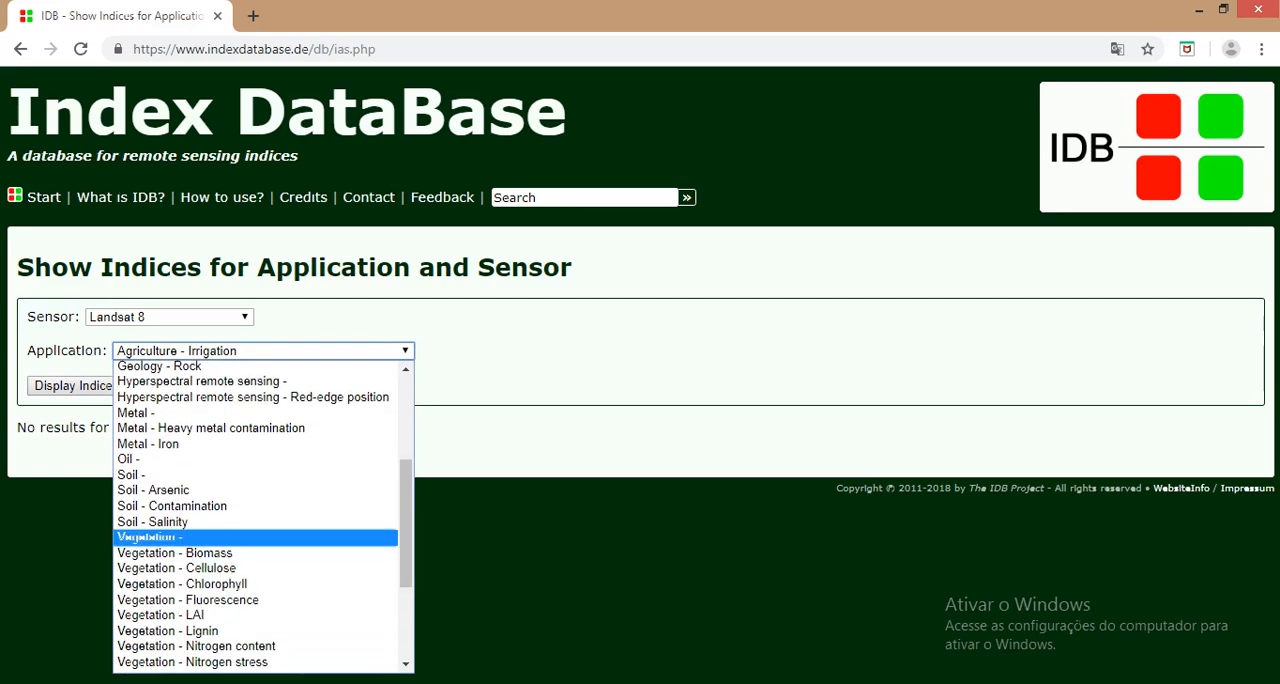
left_click(150, 537)
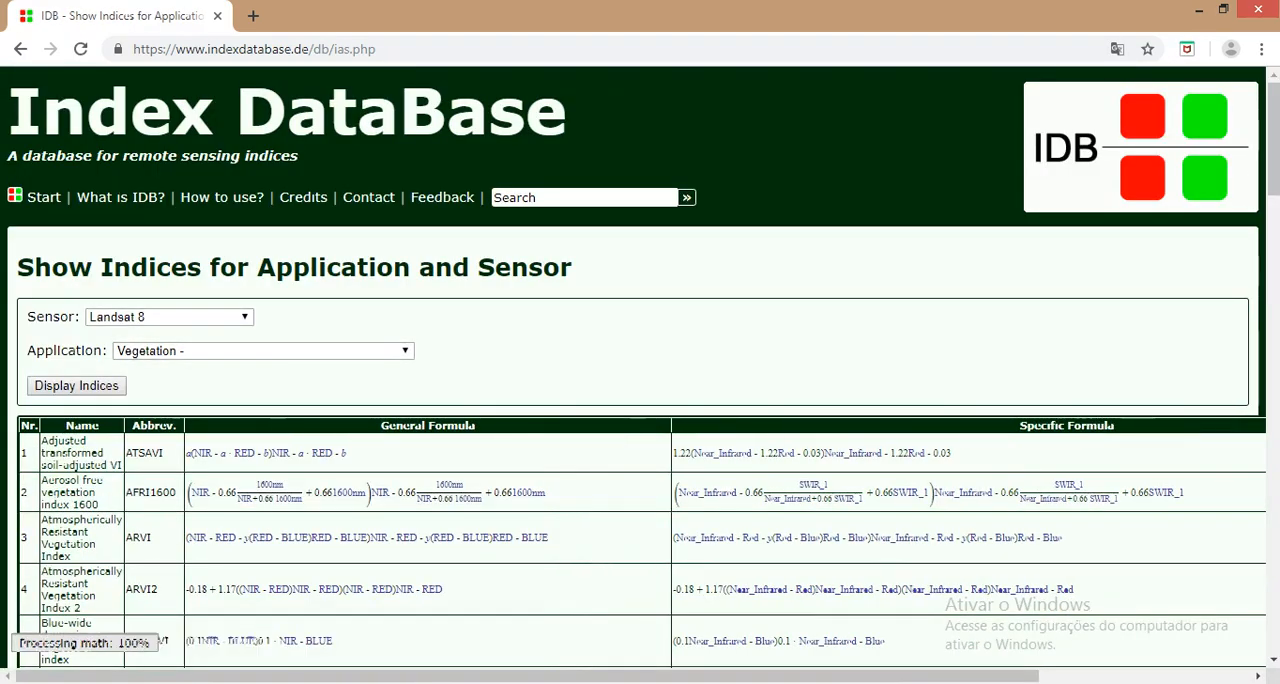
Step: Examine the names, abbreviations and formulas of the Landsat 8 vegetation indices throughout the results table
scroll(640, 400, "down", 3)
scroll(640, 370, "down", 5)
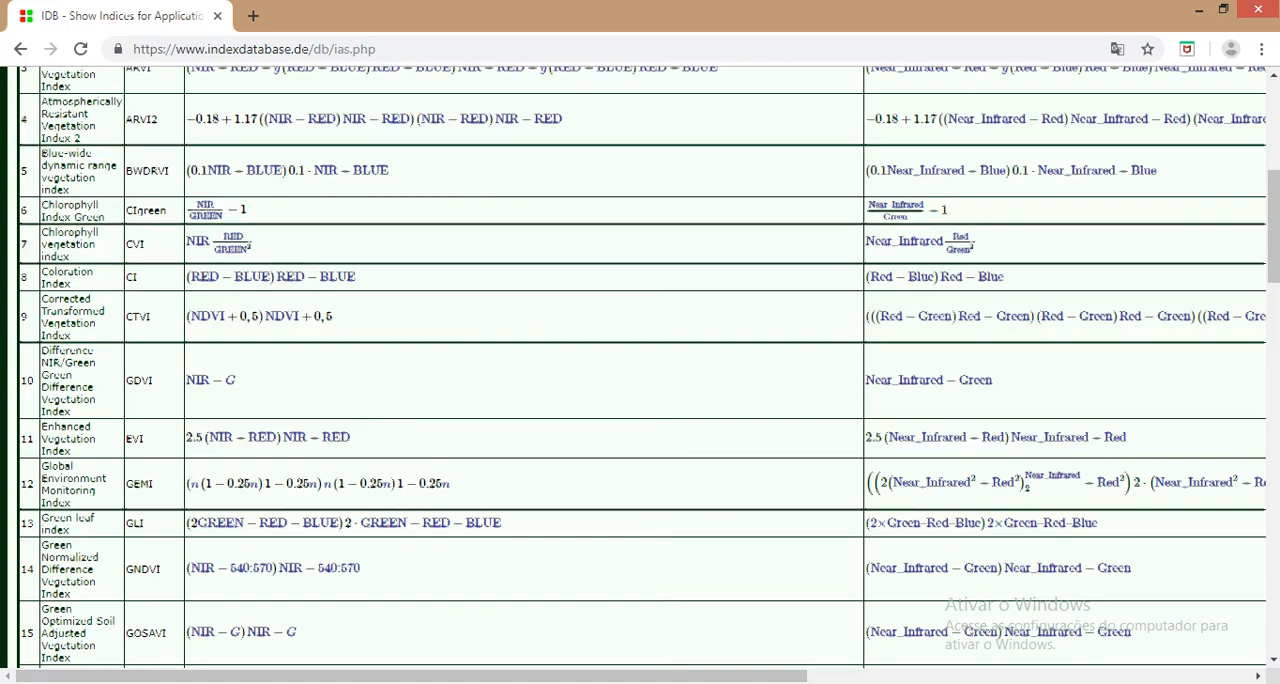
scroll(640, 370, "down", 5)
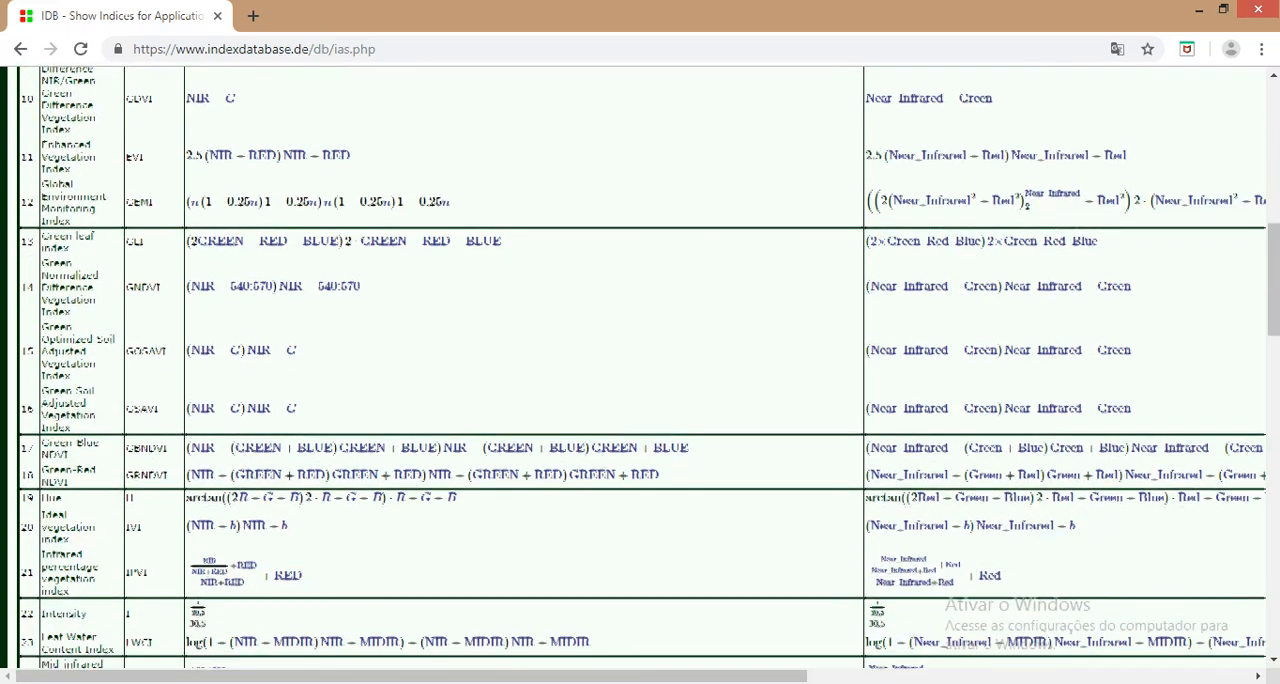
scroll(640, 370, "down", 3)
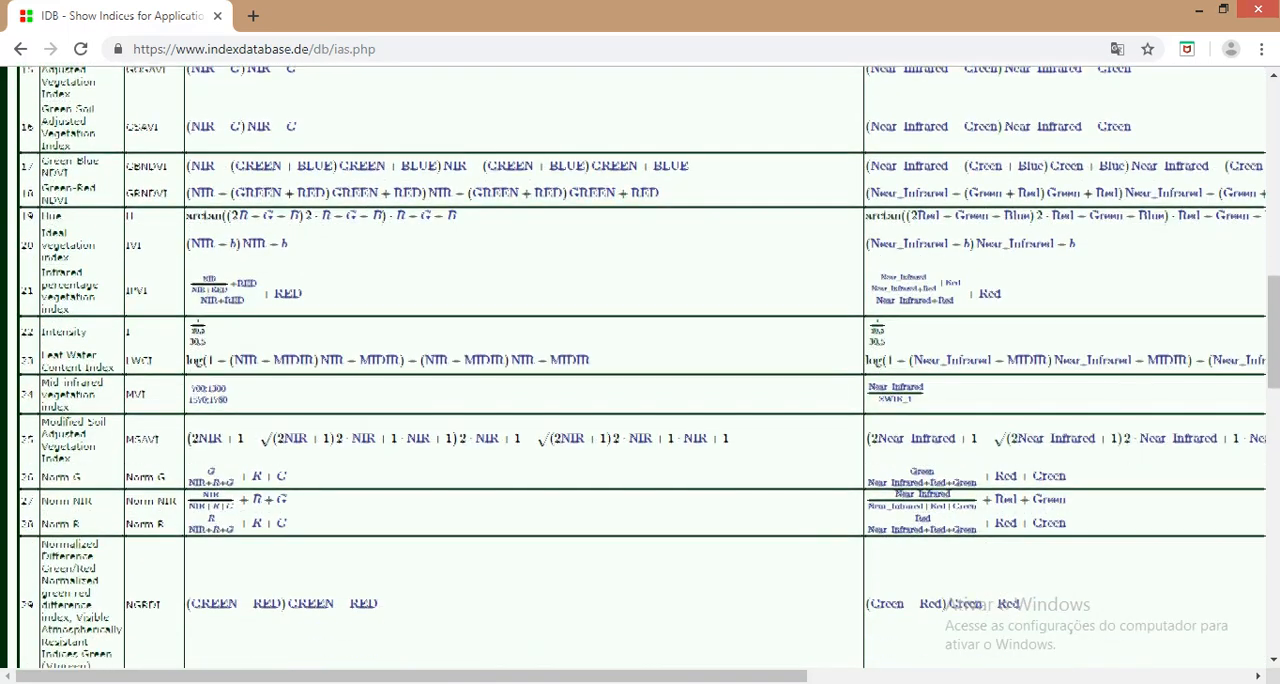
scroll(640, 370, "down", 5)
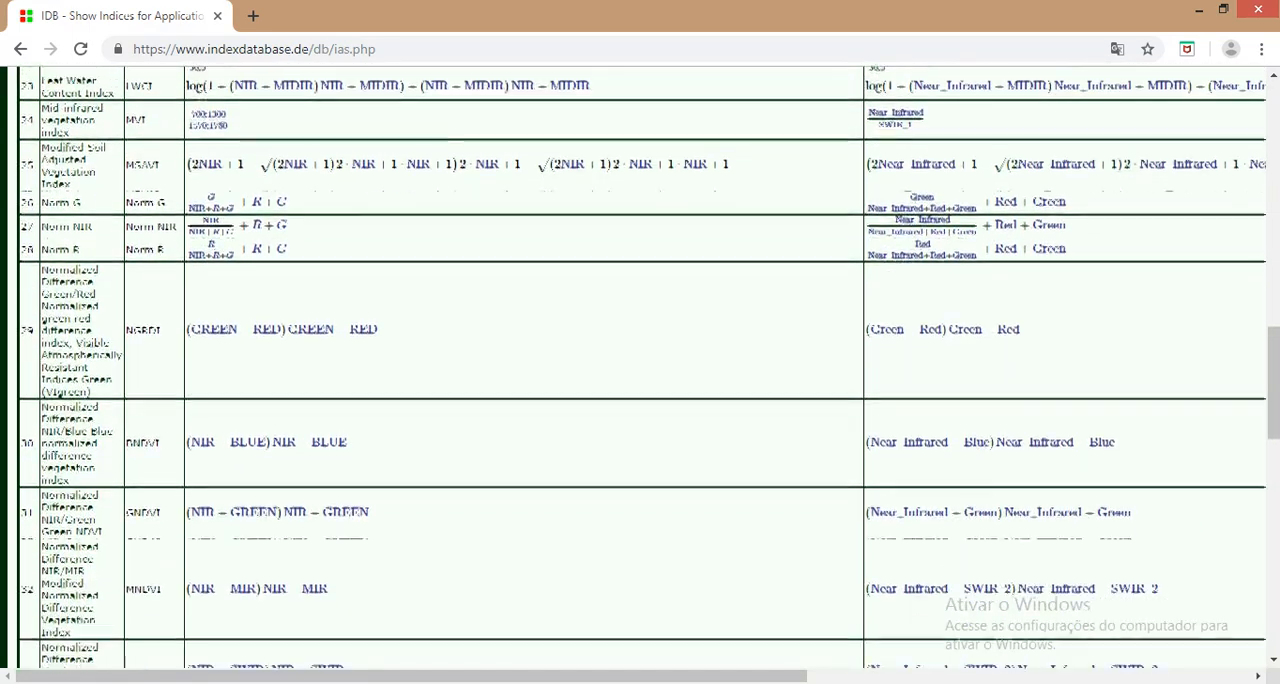
scroll(640, 370, "down", 3)
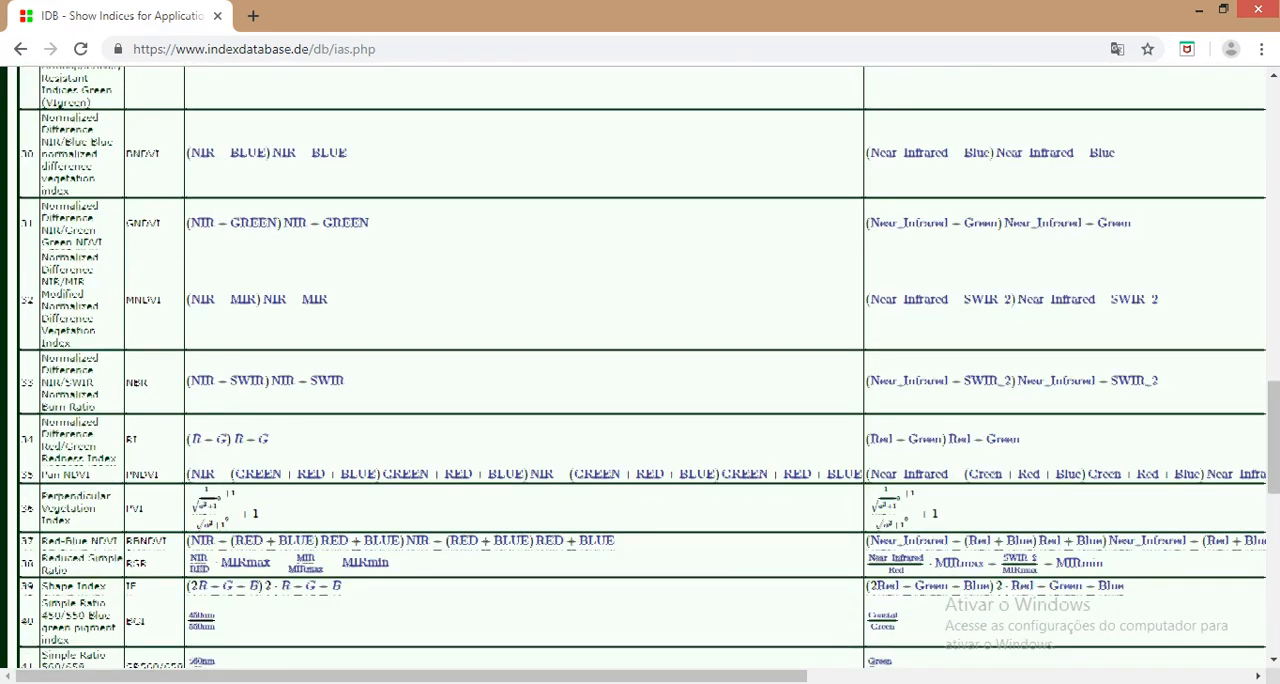
scroll(640, 370, "down", 5)
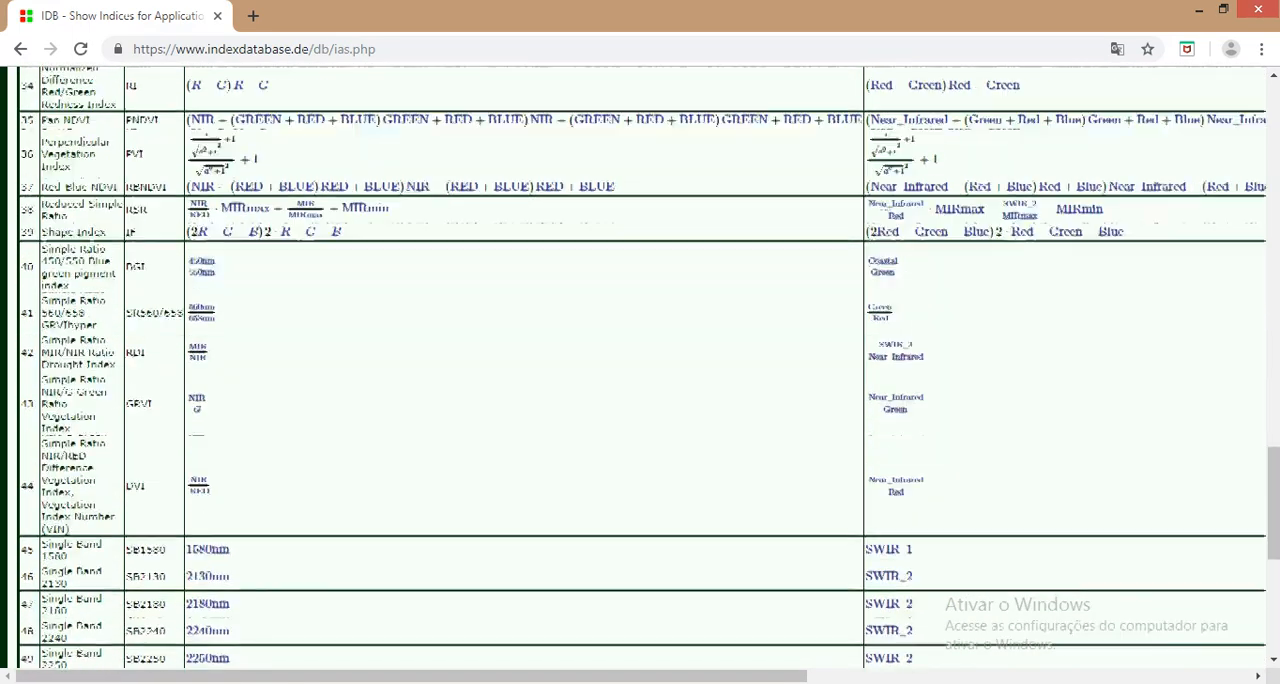
scroll(640, 370, "down", 4)
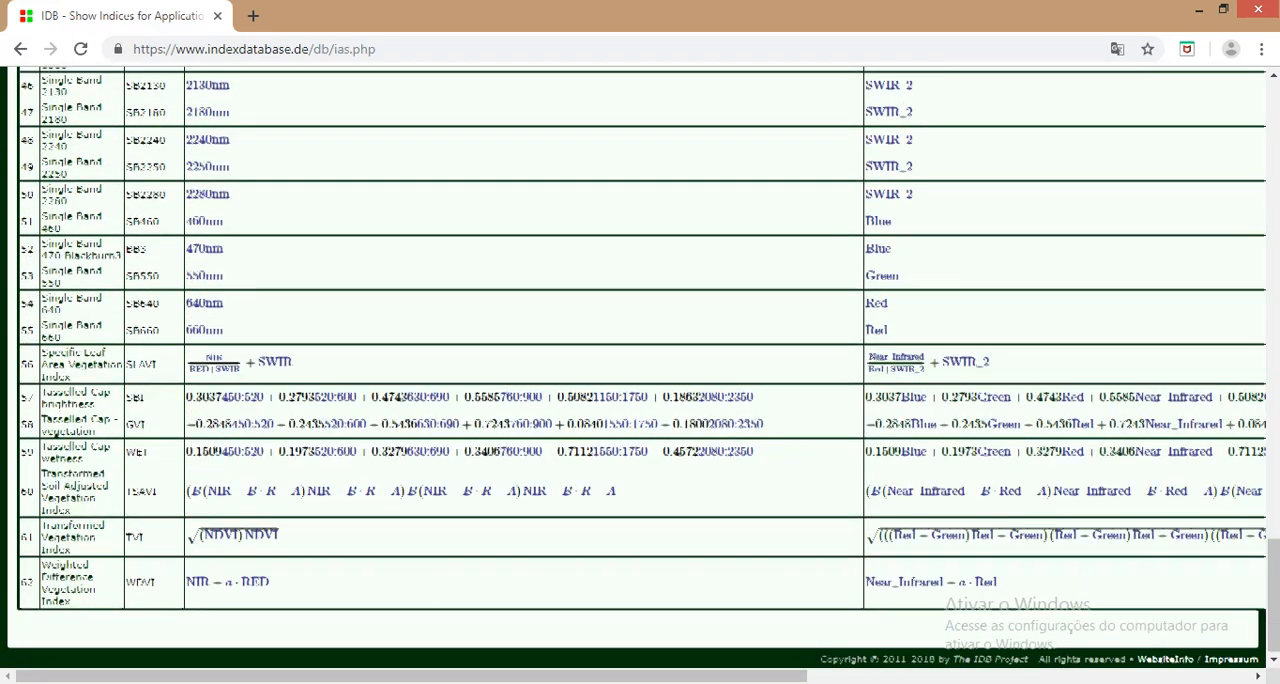
scroll(640, 370, "up", 2)
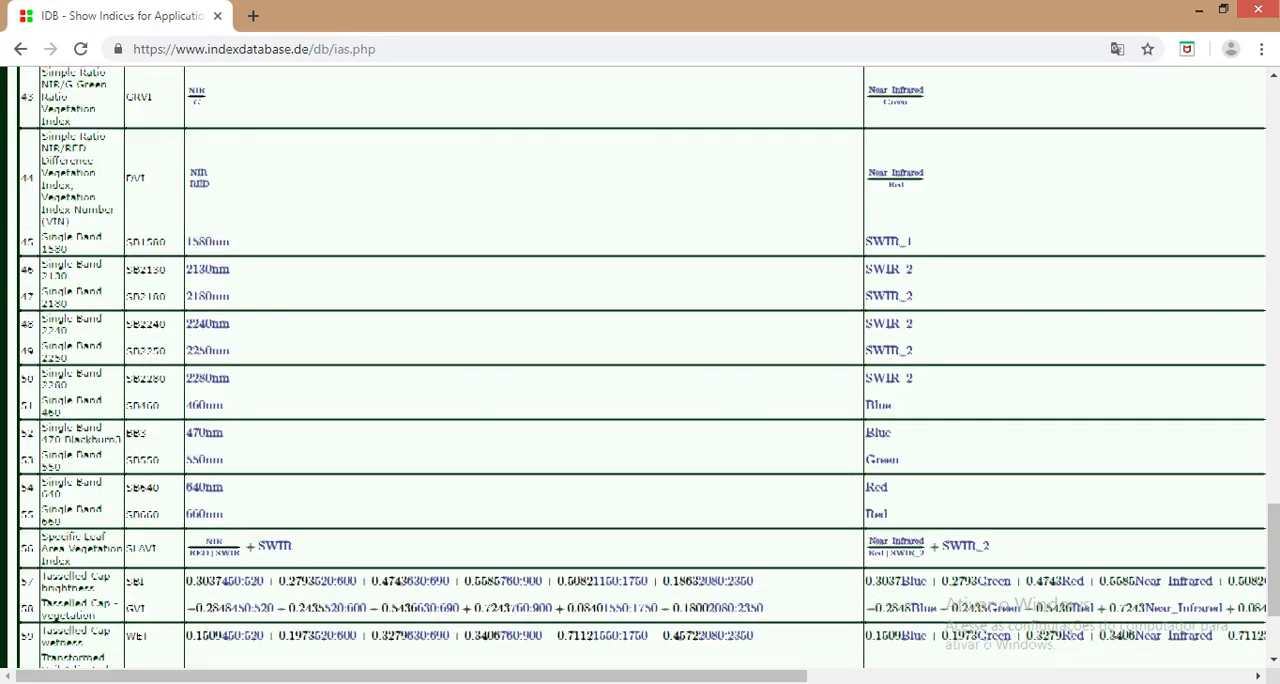
scroll(640, 370, "up", 1)
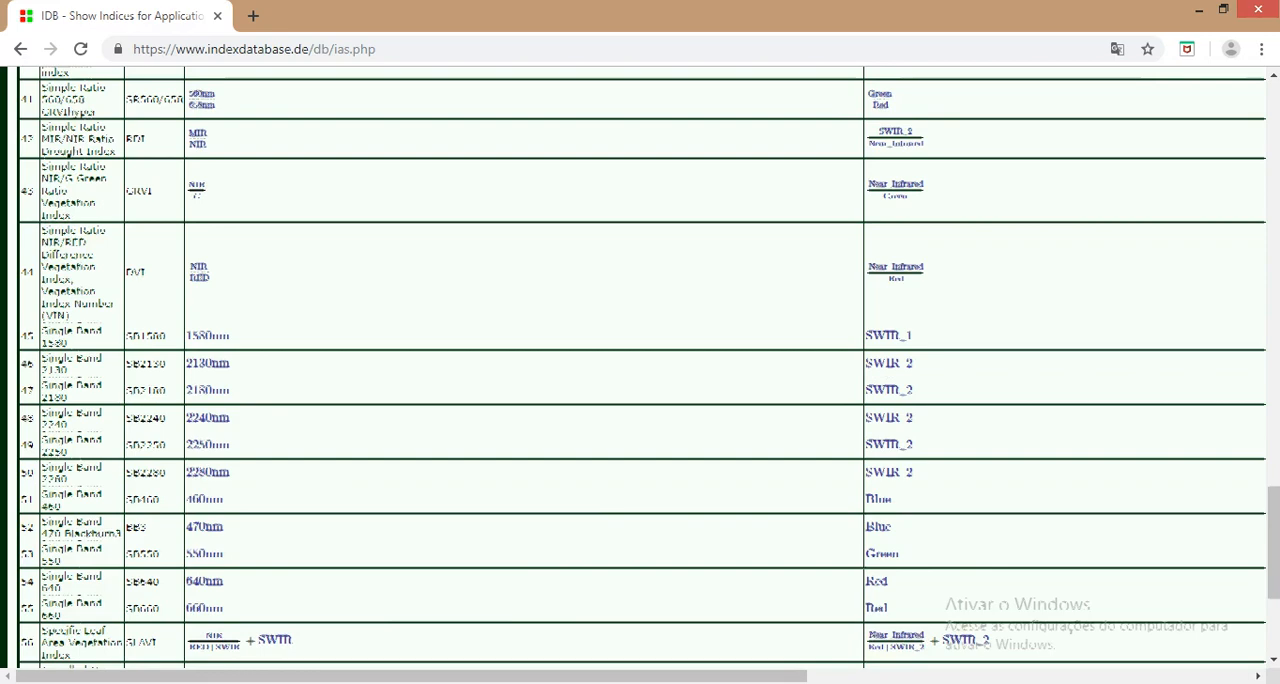
scroll(640, 370, "up", 5)
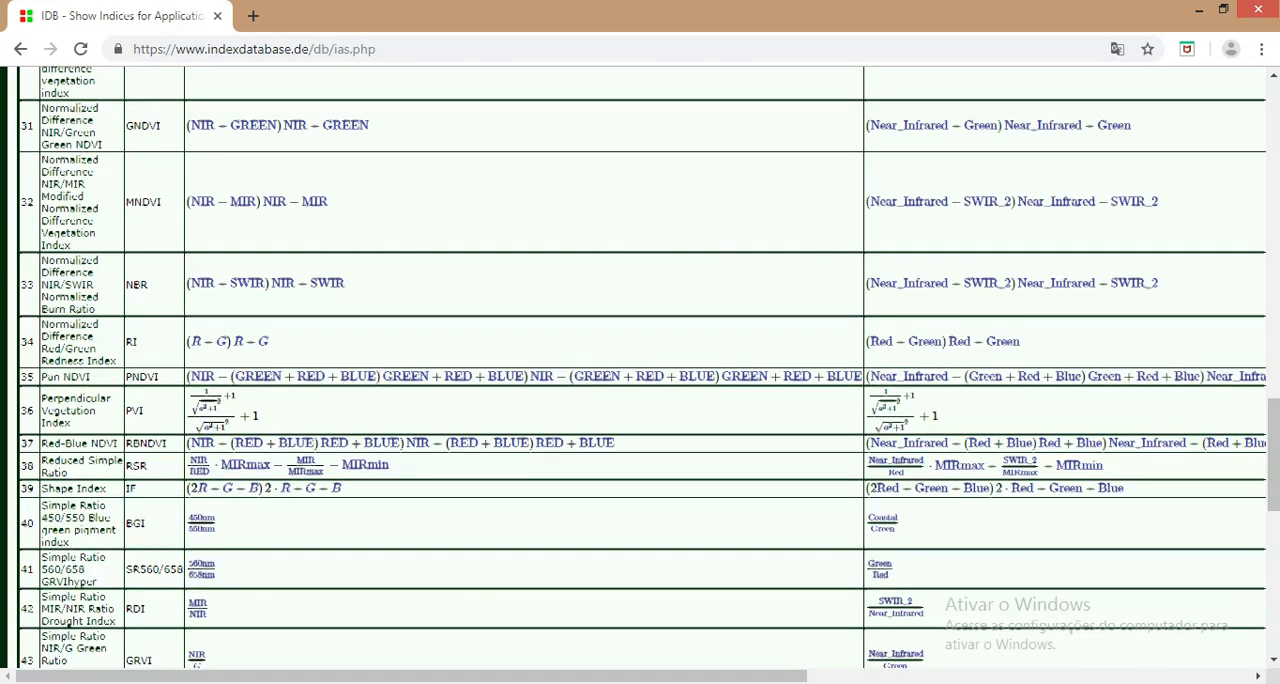
scroll(640, 370, "up", 1)
scroll(640, 370, "up", 1)
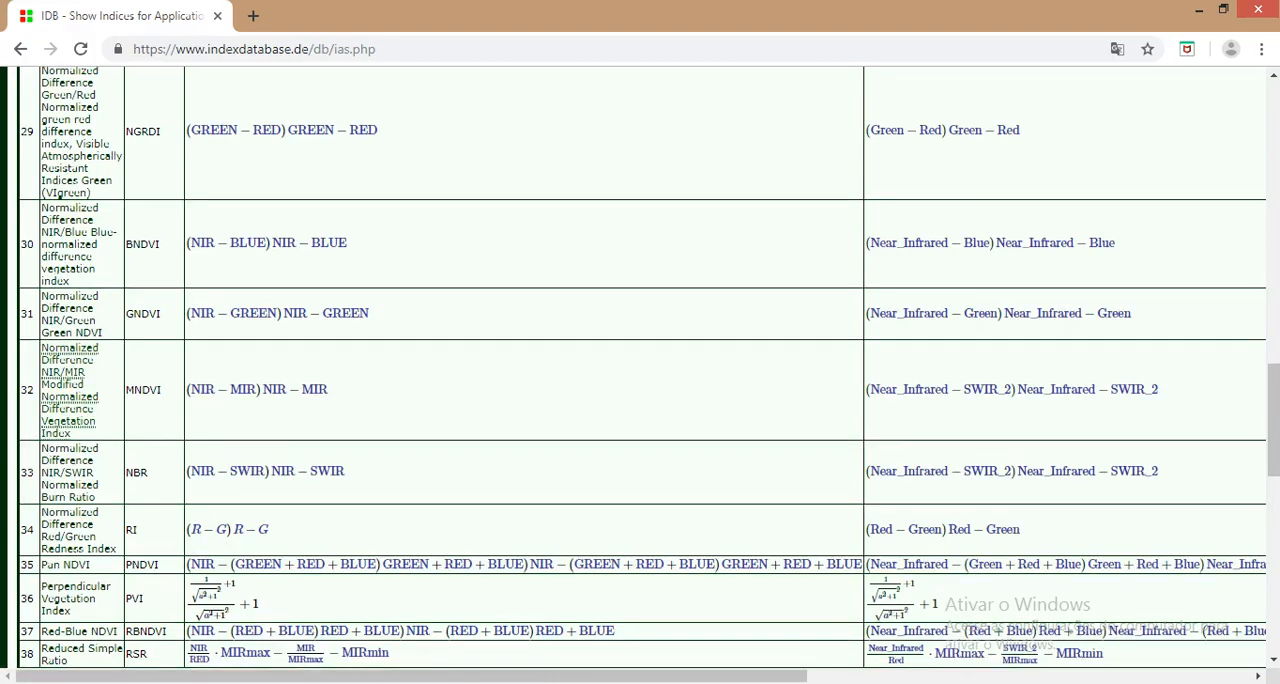
scroll(640, 370, "up", 6)
scroll(640, 370, "up", 12)
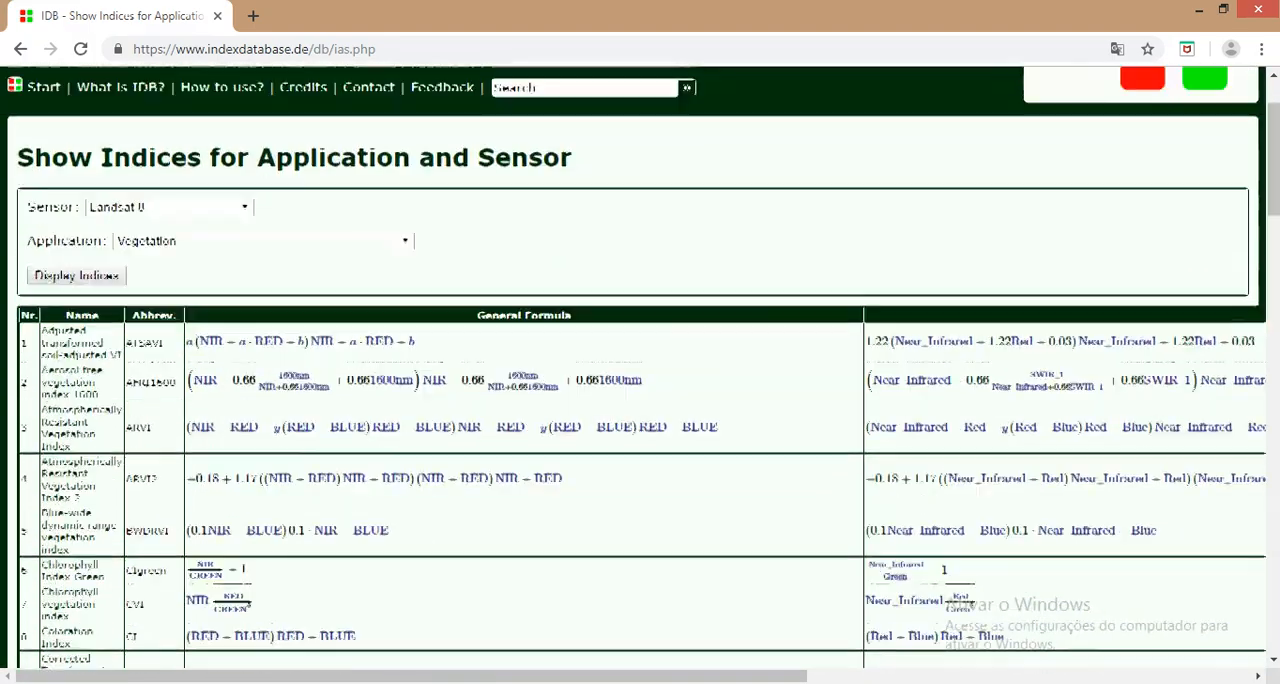
Step: Display the Landsat 8 indices for the Vegetation - Biomass application and review the resulting table
left_click(264, 351)
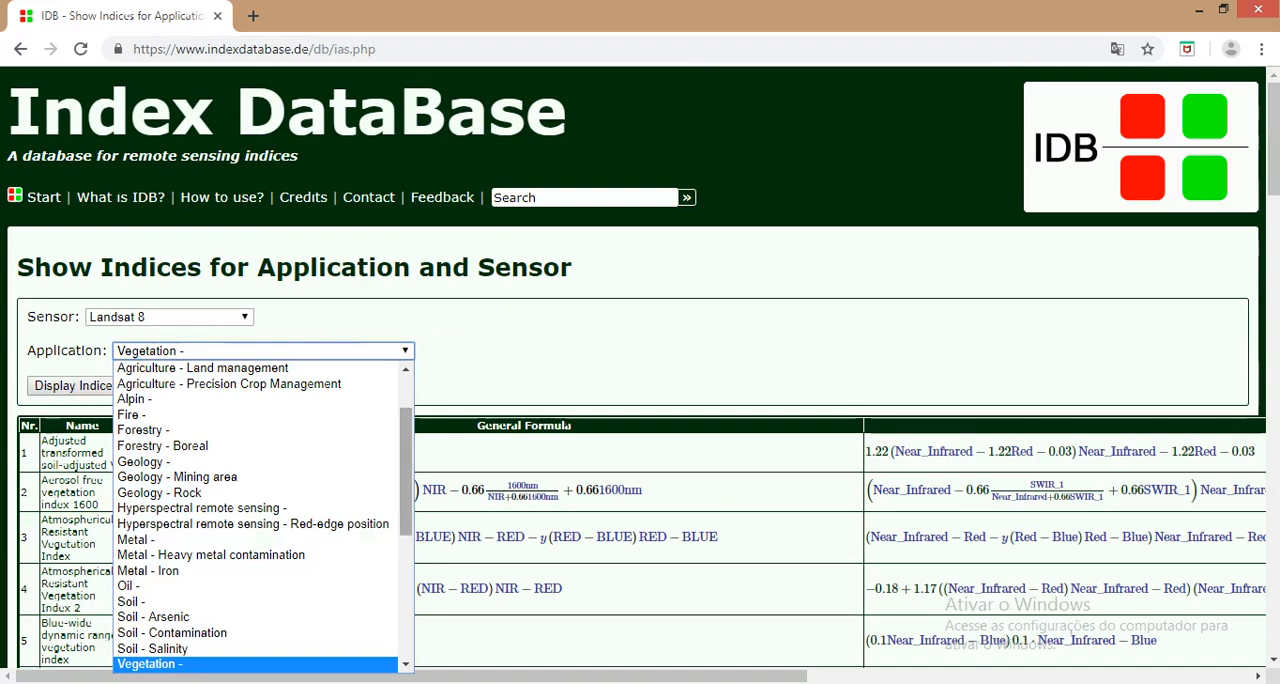
scroll(255, 515, "down", 2)
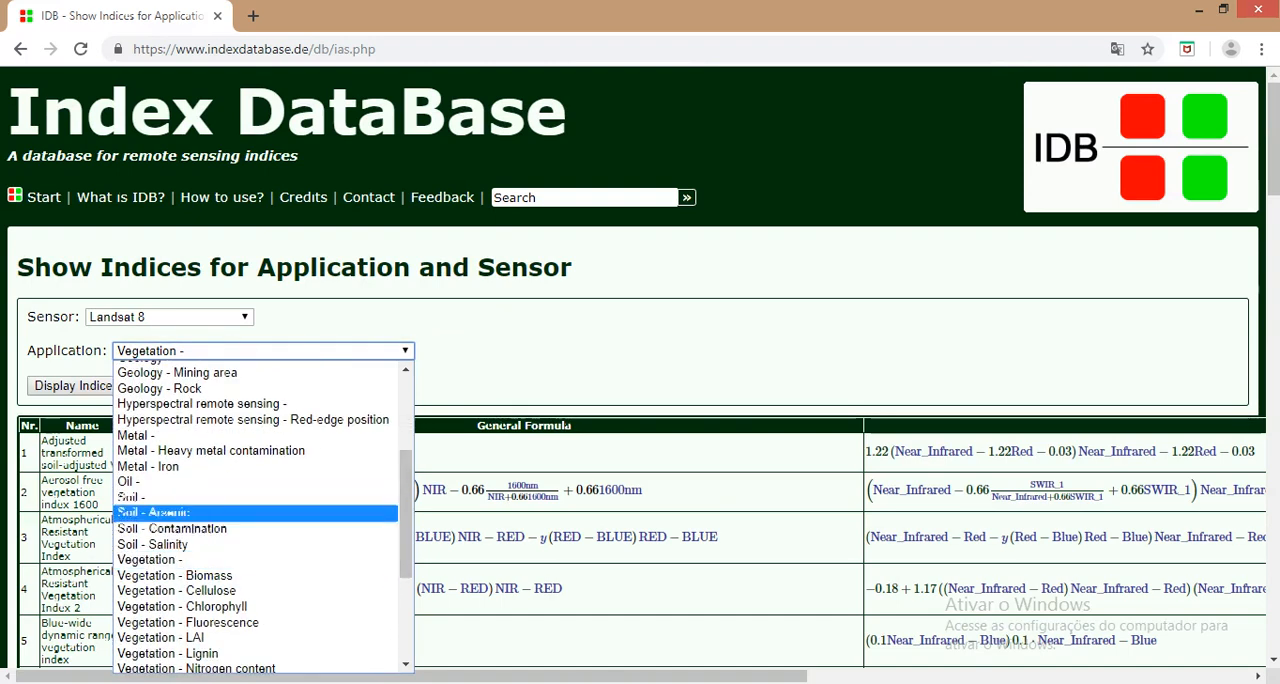
left_click(175, 575)
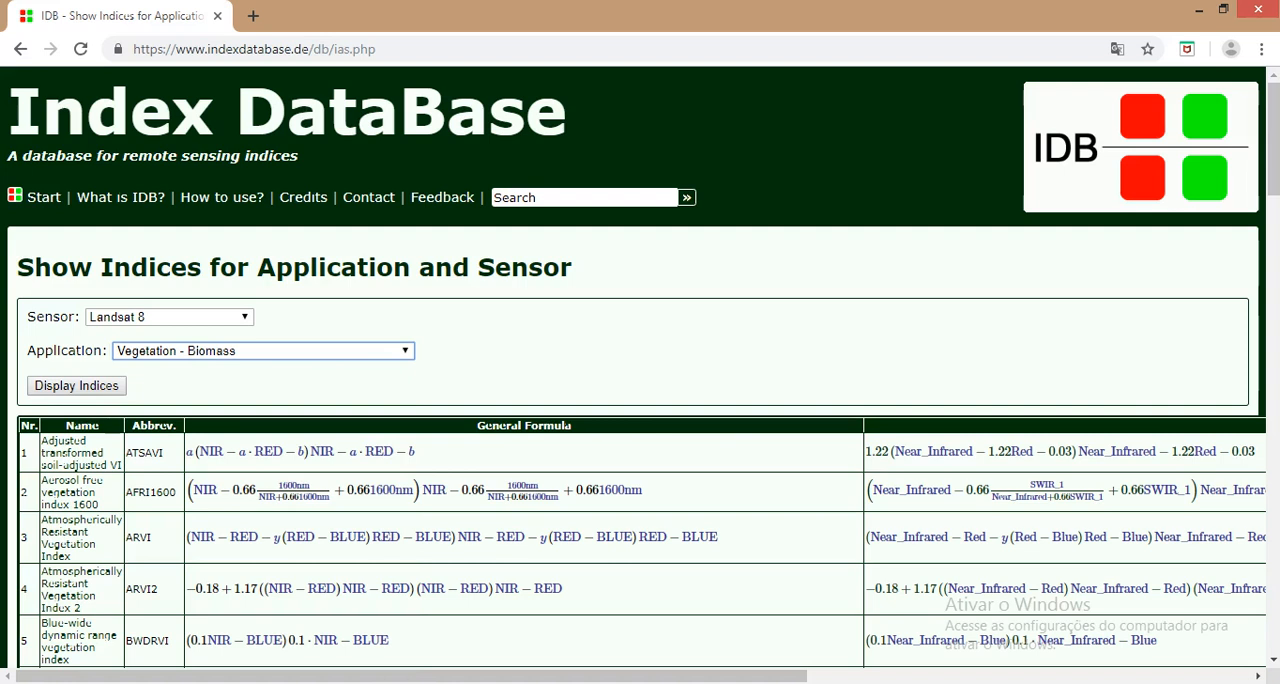
left_click(76, 385)
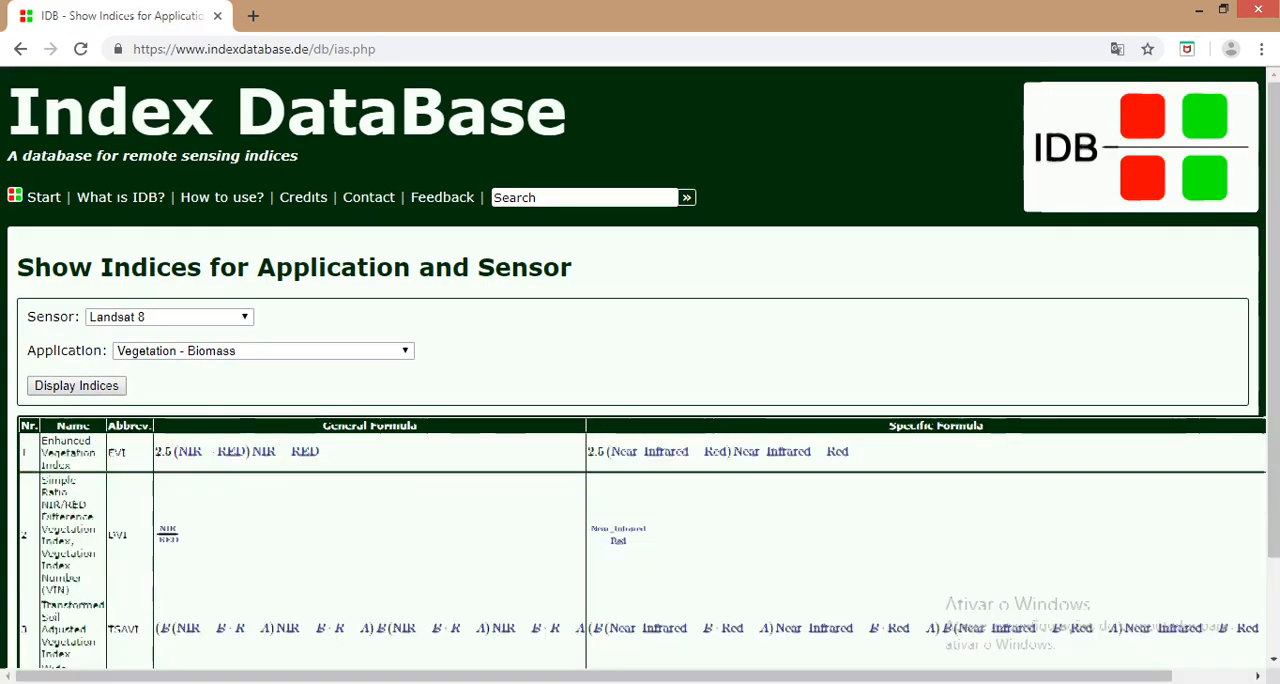
scroll(640, 368, "down", 1)
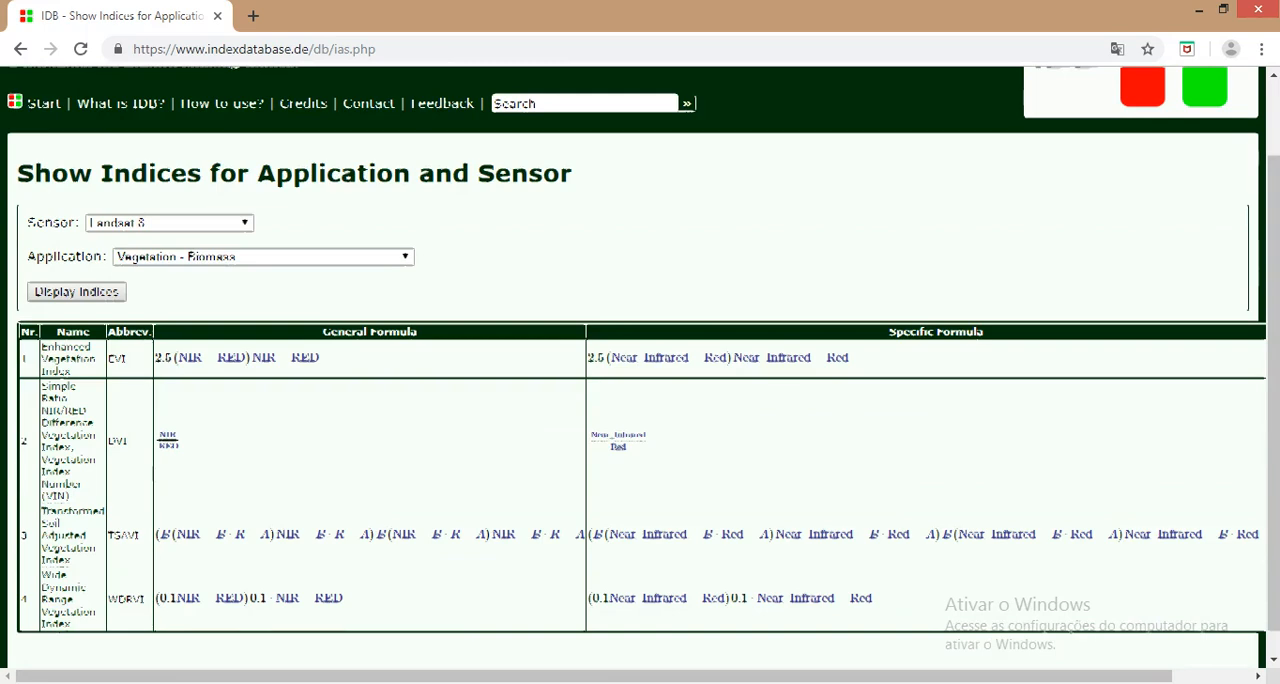
scroll(640, 368, "down", 1)
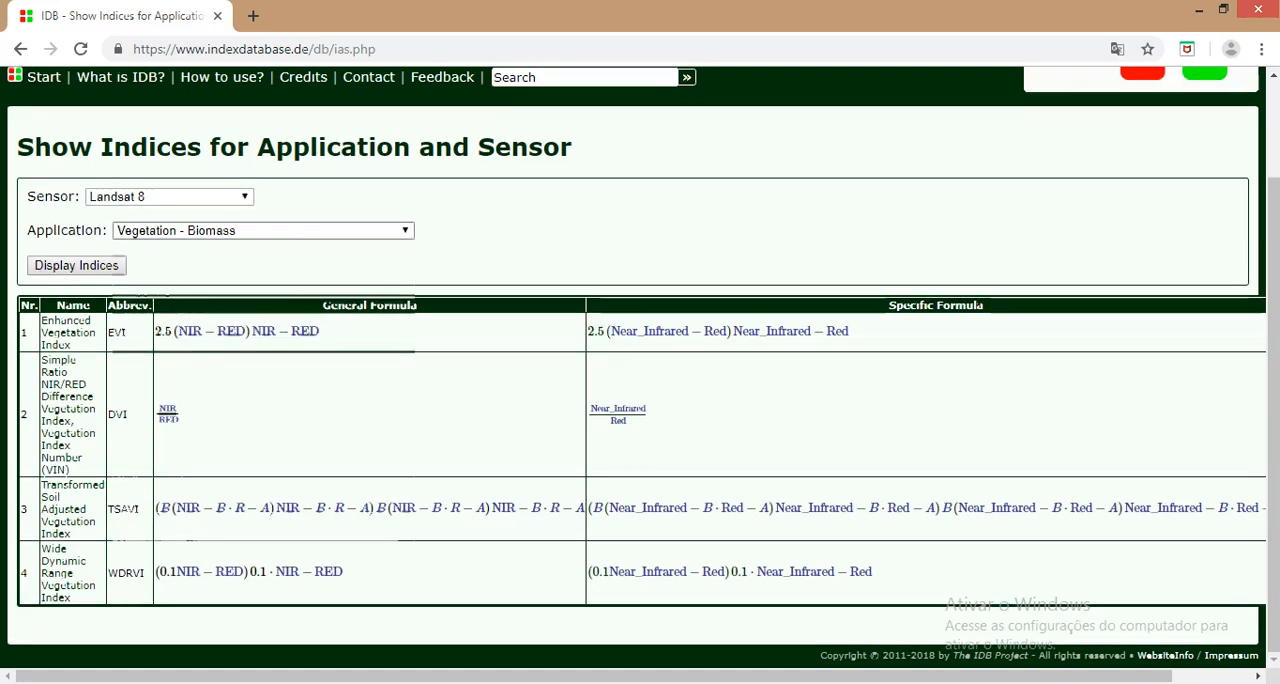
Step: Display the Landsat 8 indices for the Vegetation - Water application
left_click(350, 231)
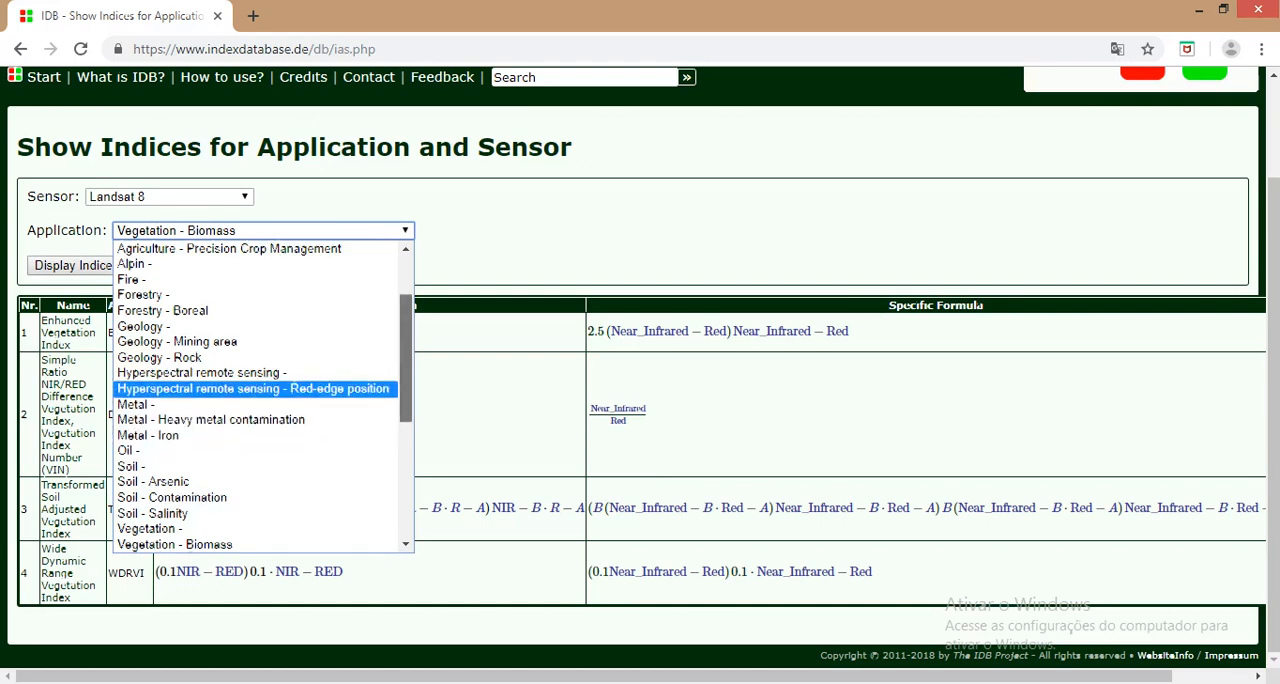
scroll(260, 395, "down", 5)
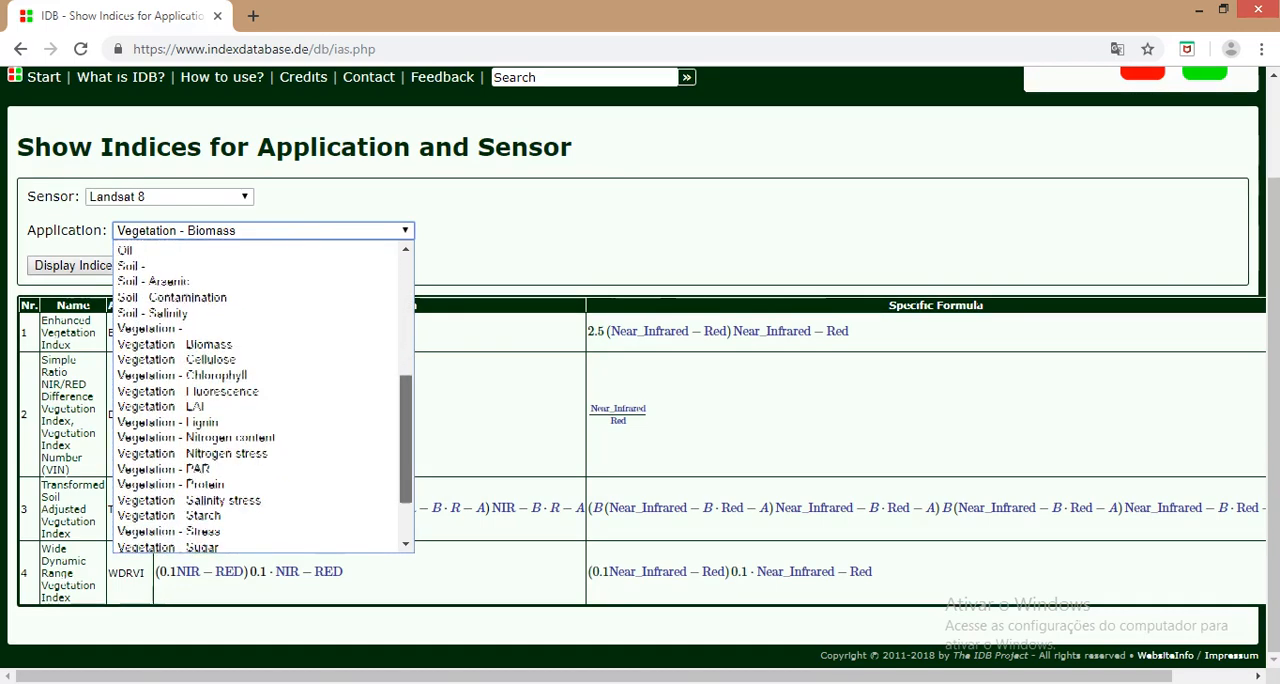
scroll(260, 400, "down", 2)
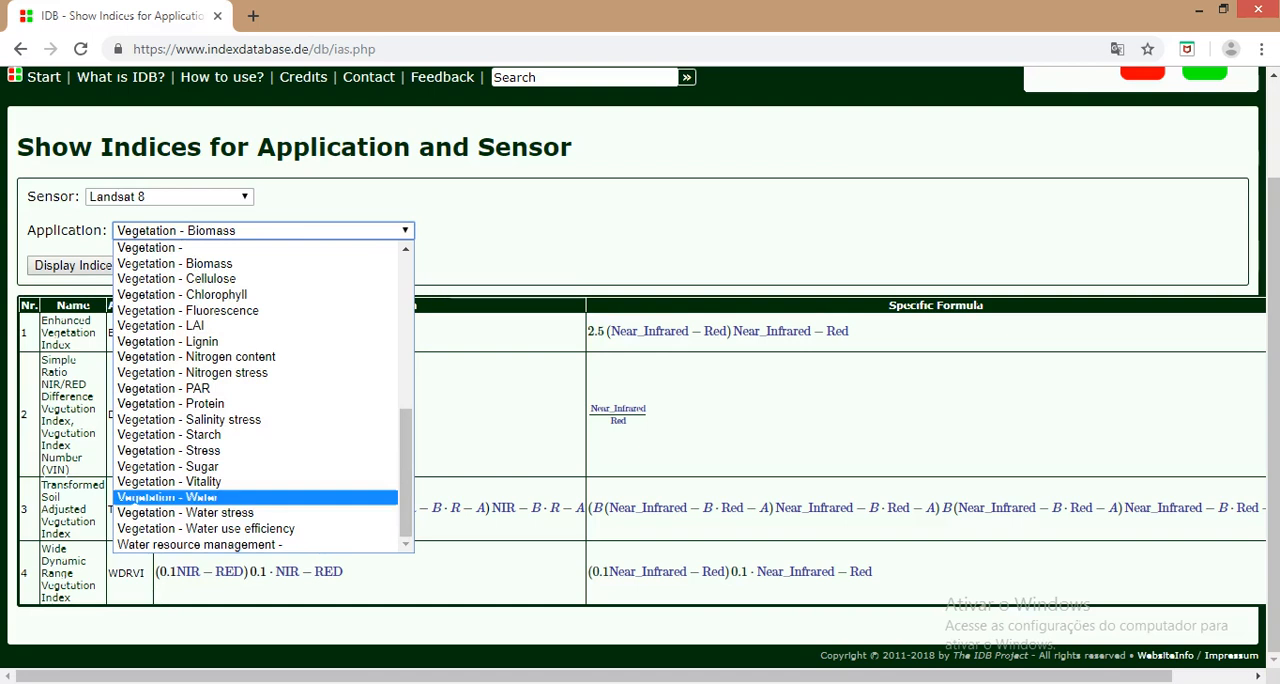
left_click(218, 497)
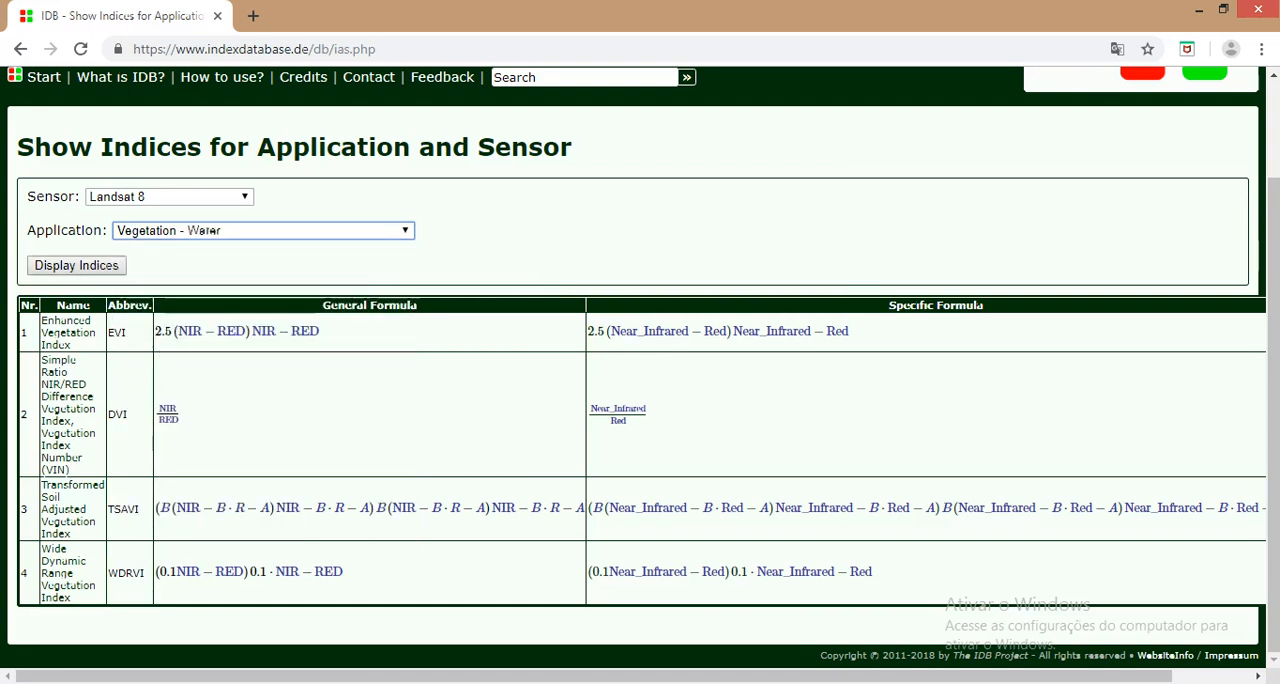
left_click(76, 265)
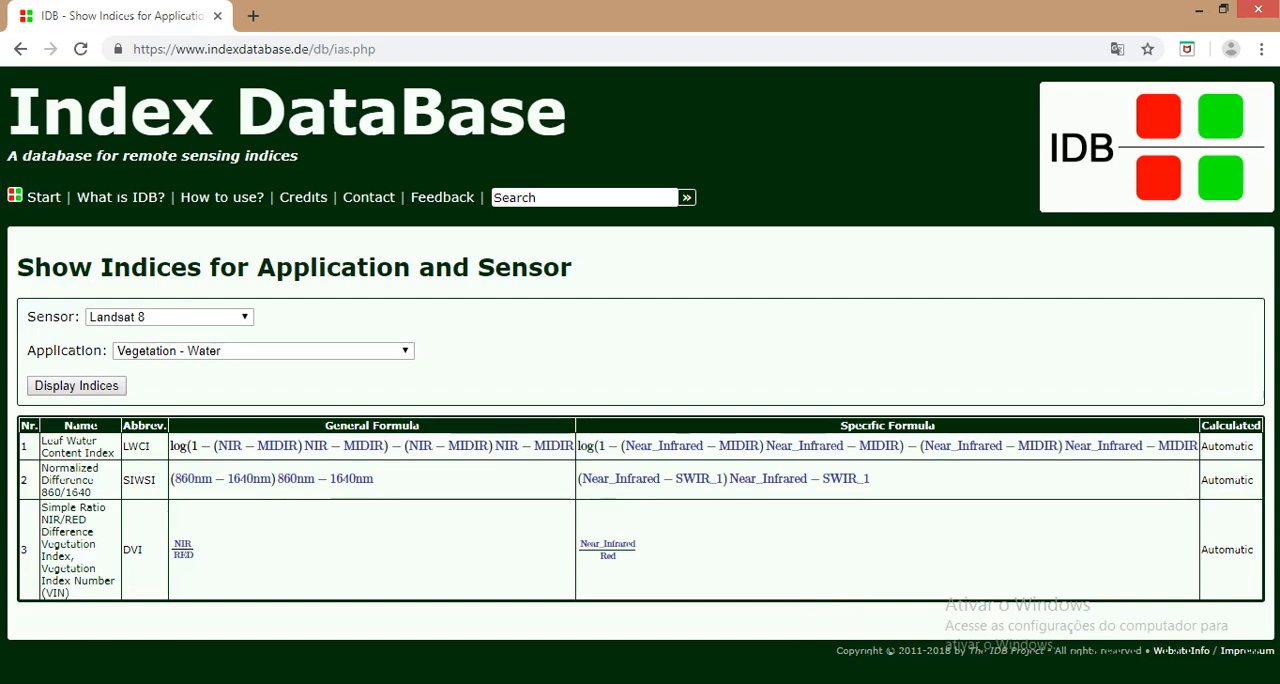
Step: Open the details of the Simple Ratio NIR/RED index (DVI) and review its basic information, spectral range and sensors
left_click(70, 546)
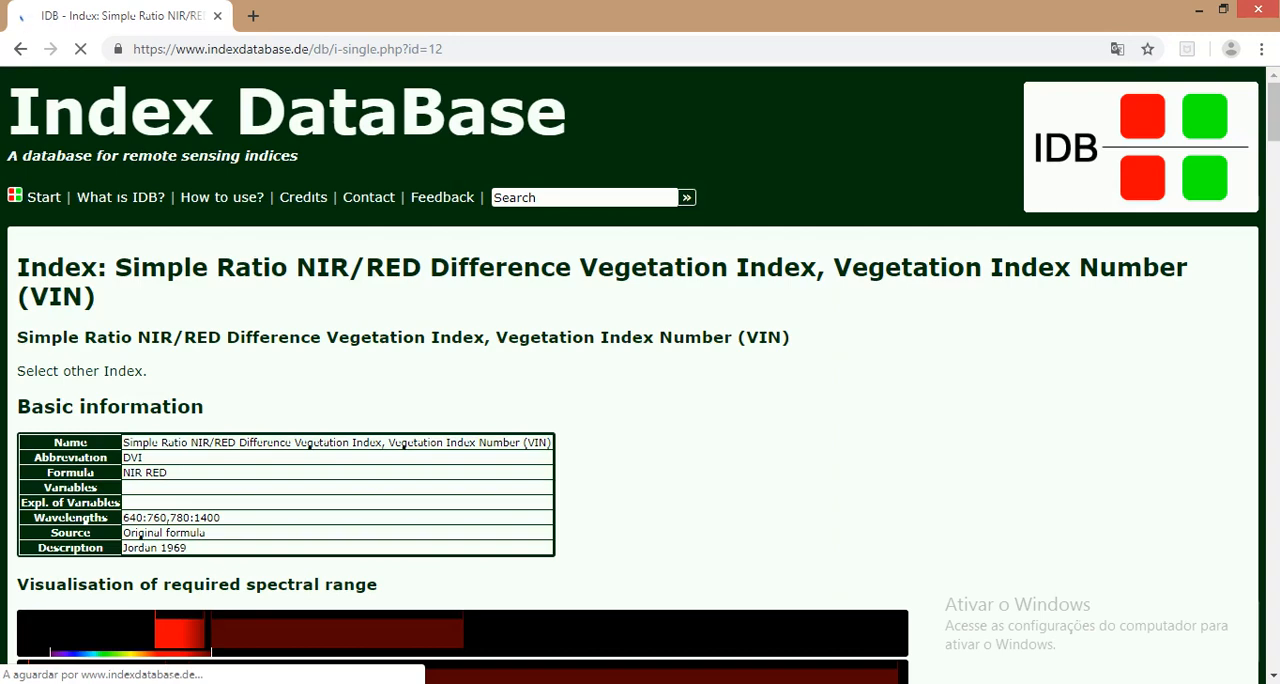
scroll(640, 370, "down", 1)
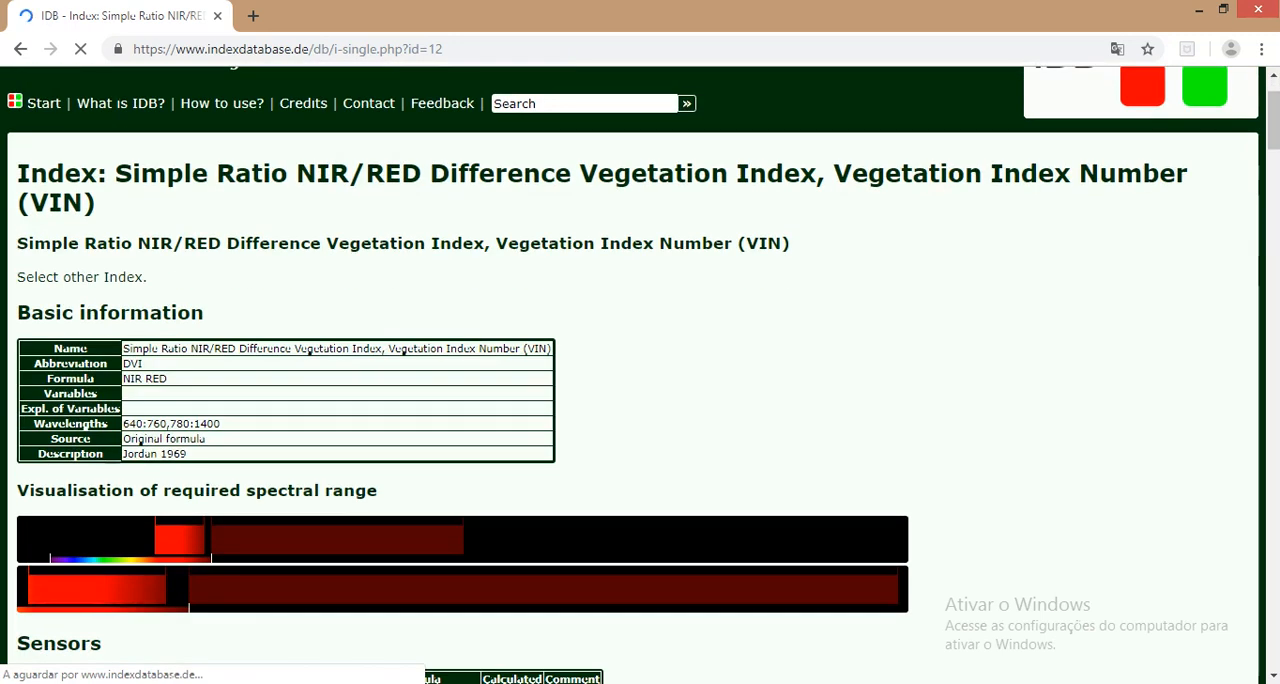
scroll(640, 370, "down", 2)
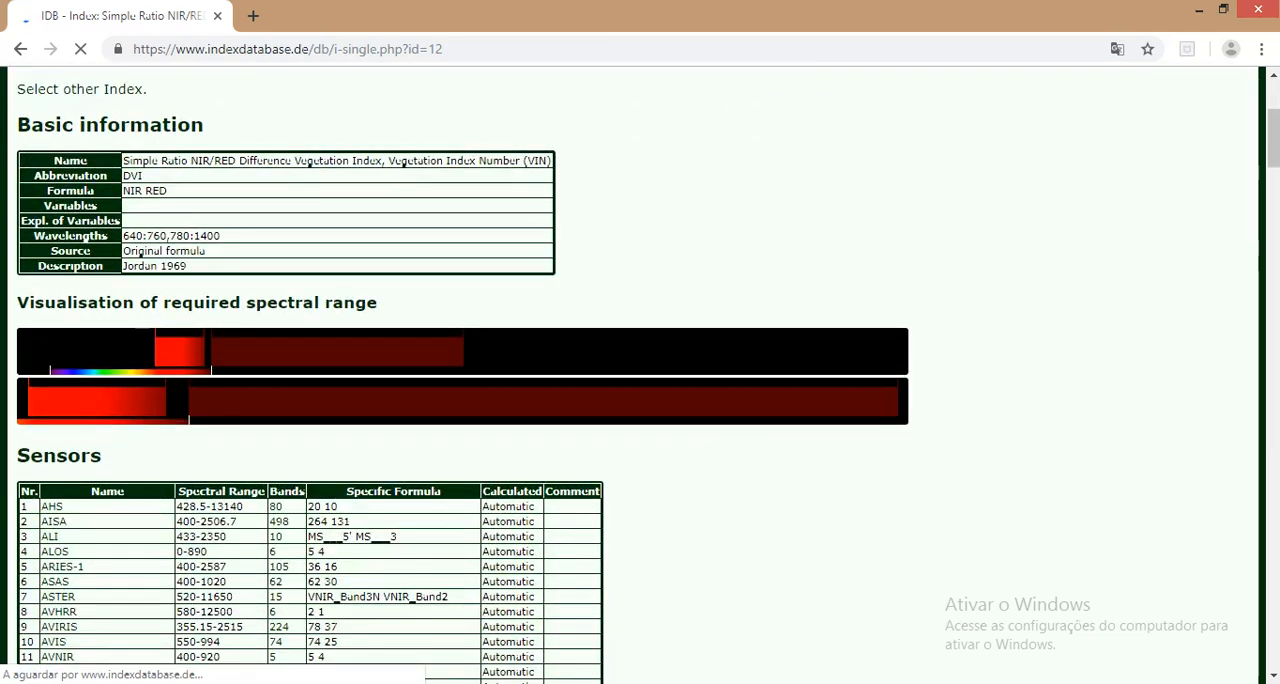
scroll(88, 545, "down", 2)
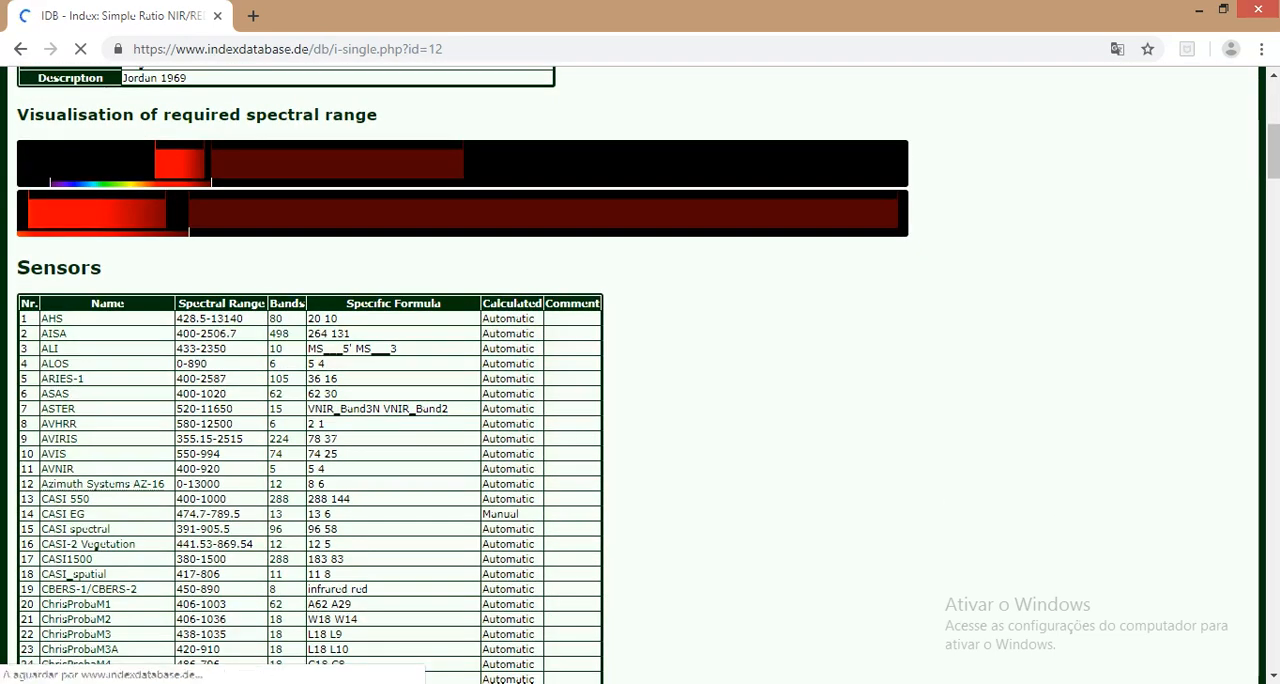
Step: Review the sensors table of the Simple Ratio NIR/RED index and return to its basic information
scroll(88, 545, "down", 4)
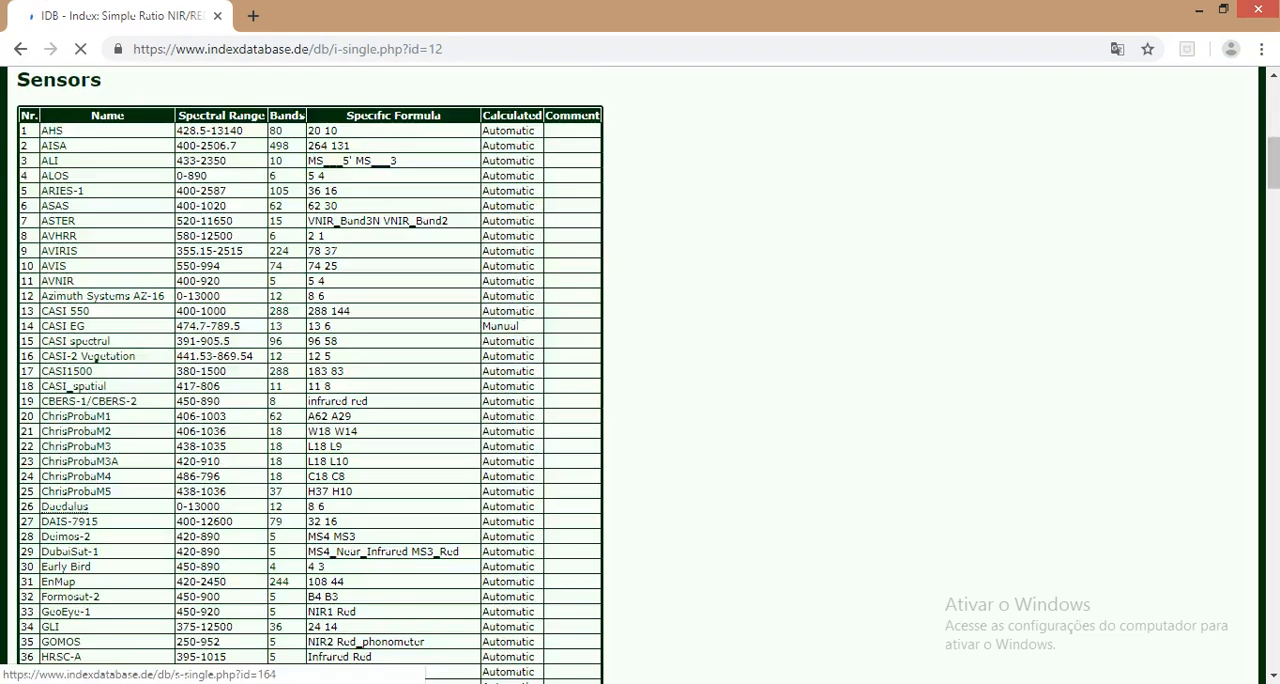
scroll(88, 545, "down", 4)
scroll(88, 545, "up", 11)
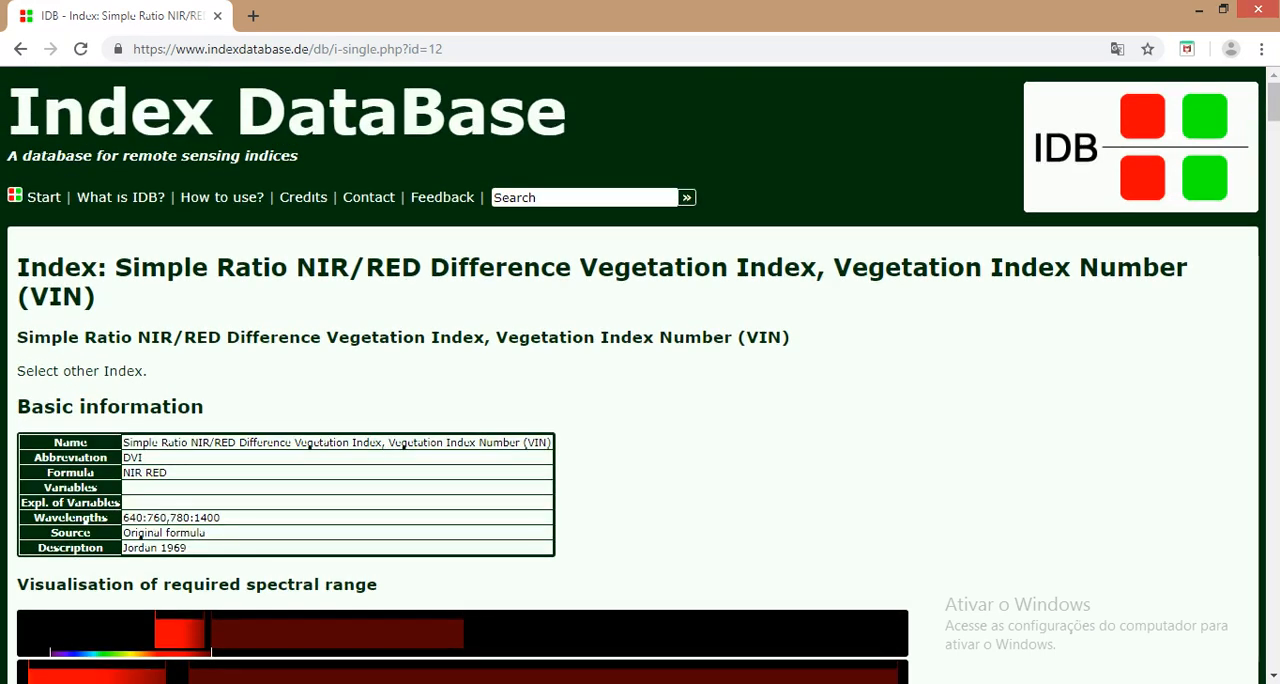
Step: Switch to the exercise folder, open the Formulas Indices document in Word and go to the NDVI, NDWI and MNDWI formulas
key("alt+Tab")
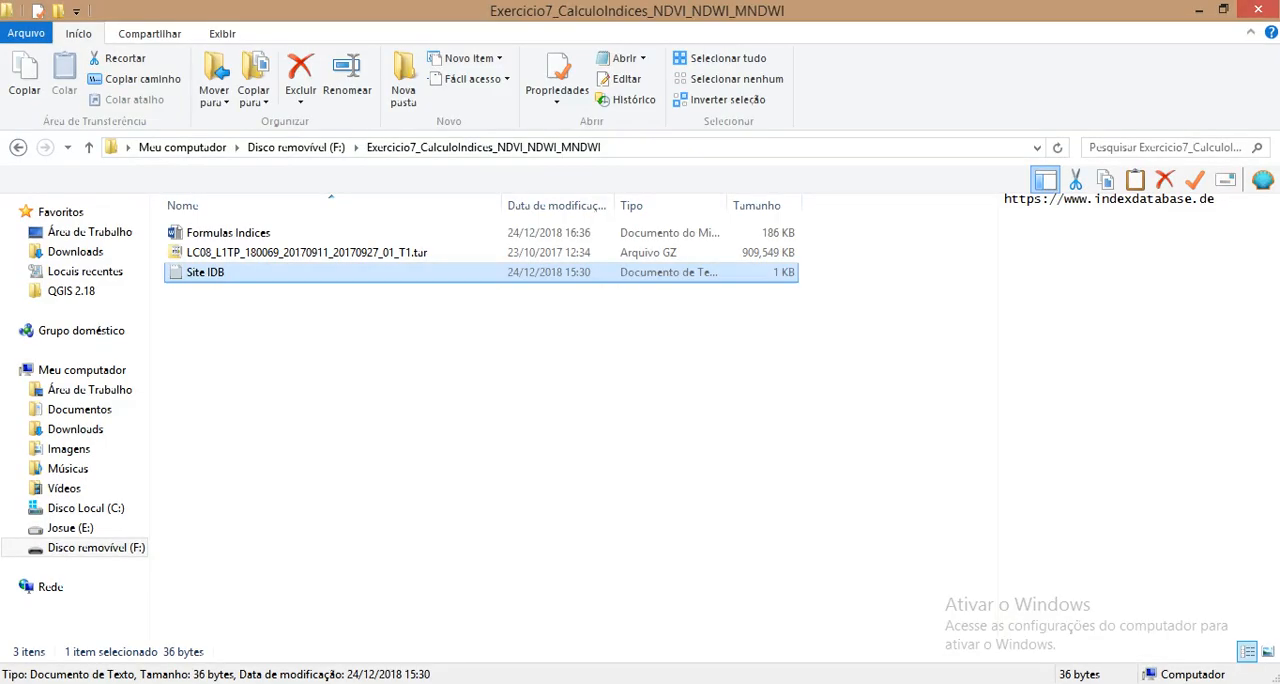
left_click(228, 233)
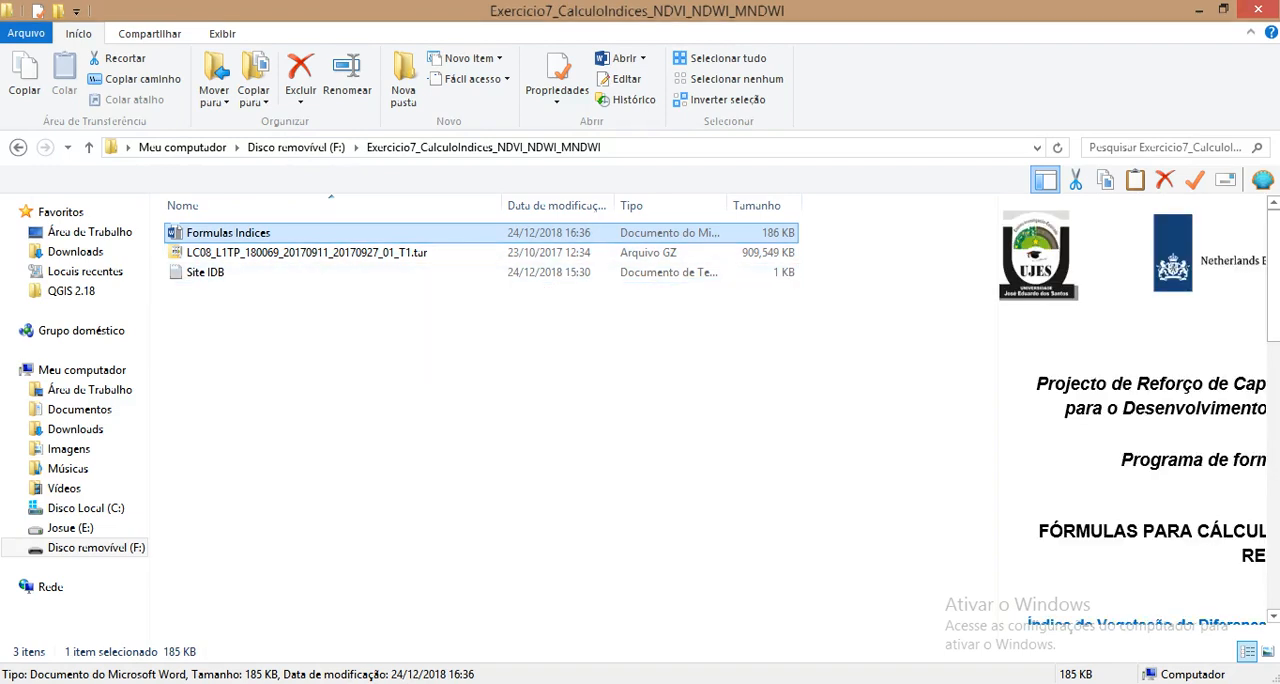
double_click(228, 233)
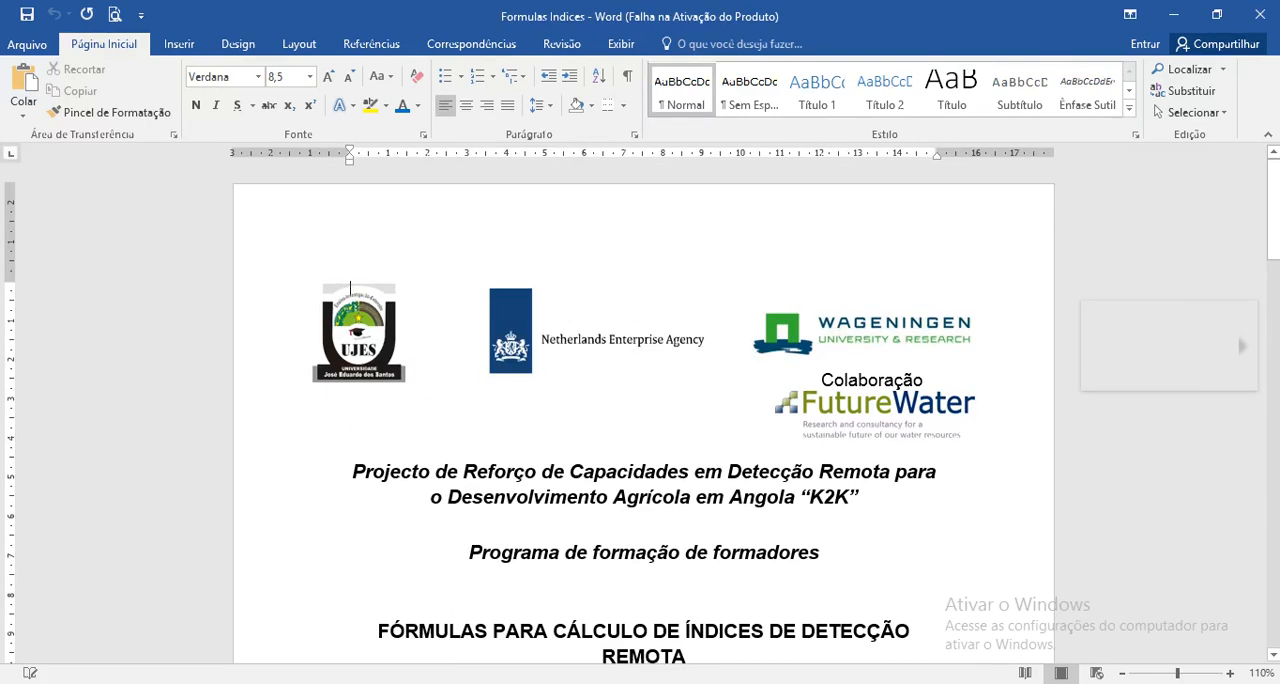
scroll(643, 410, "down", 2)
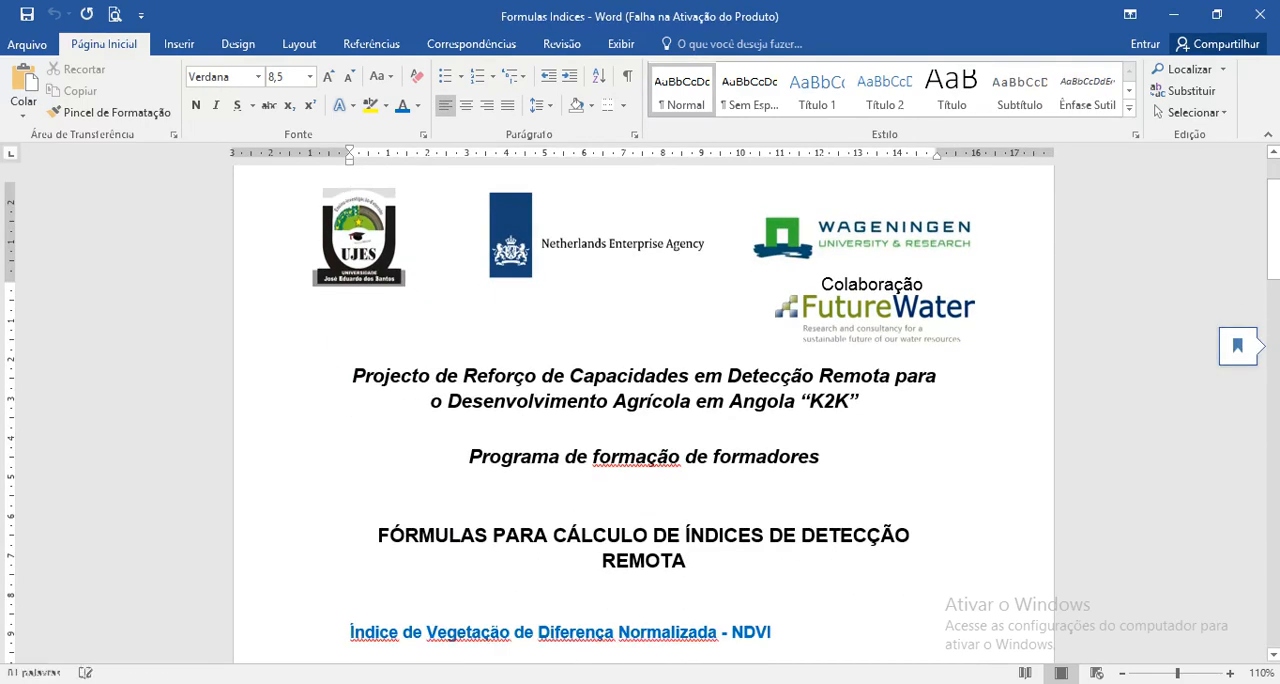
scroll(350, 193, "down", 1)
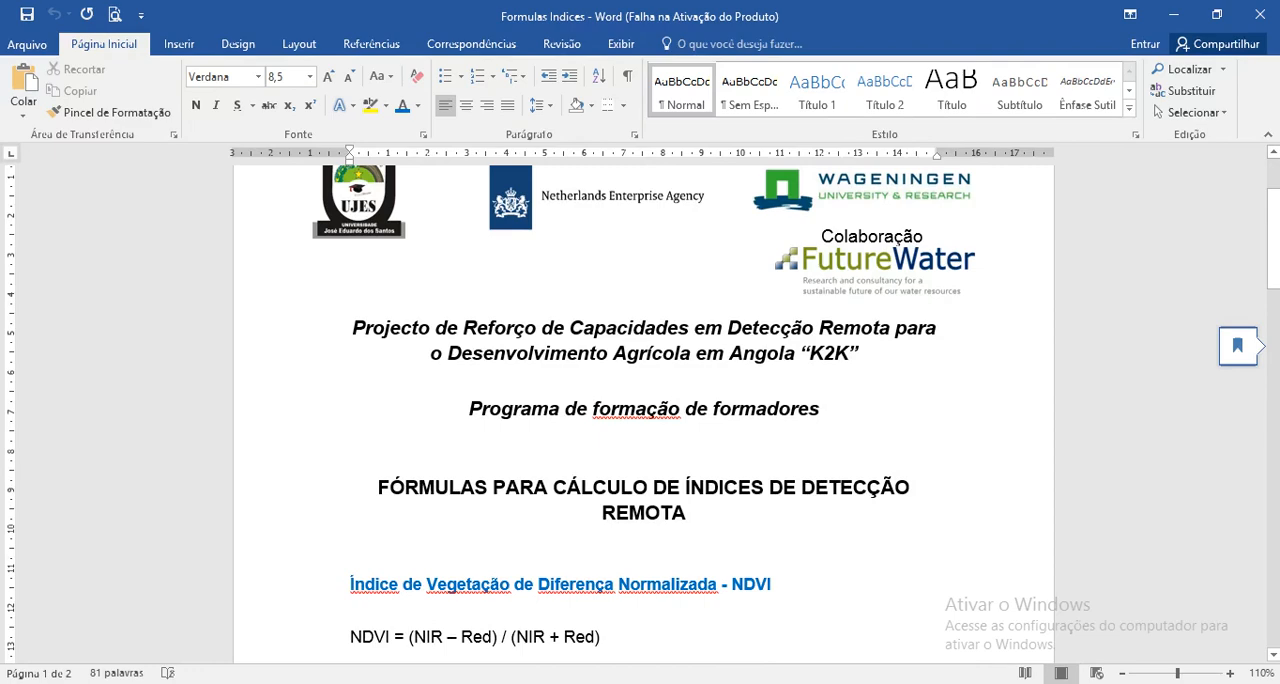
scroll(643, 407, "down", 2)
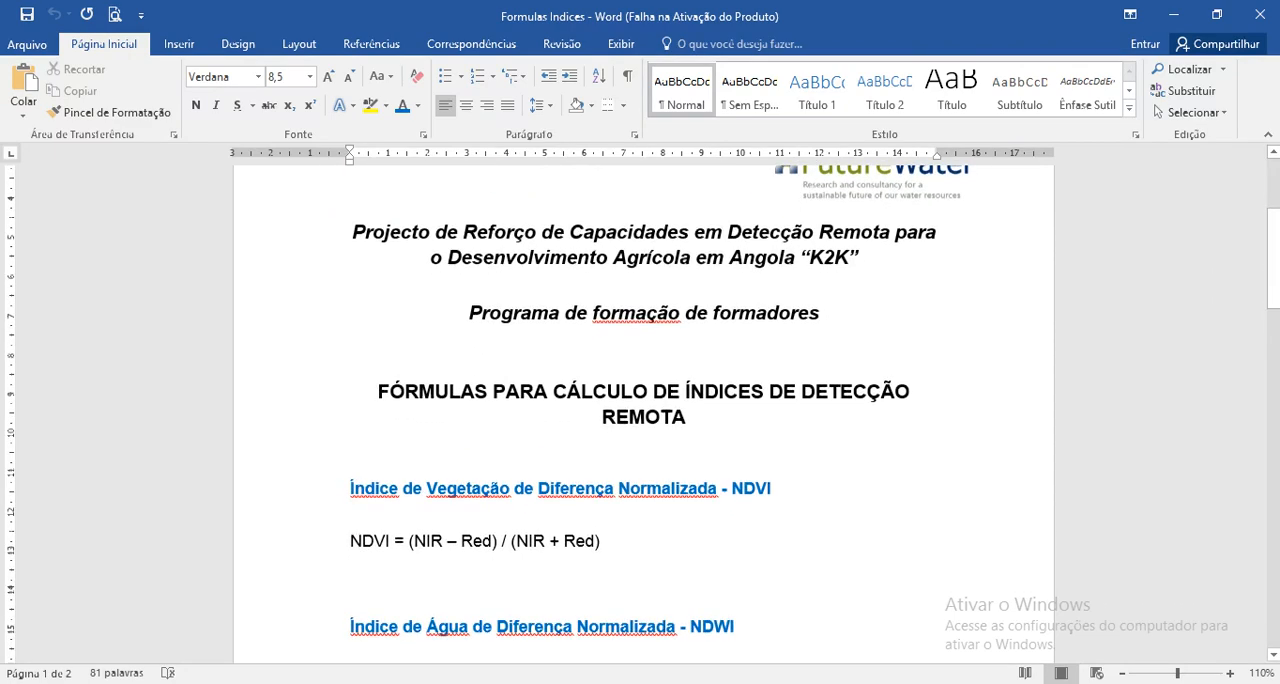
scroll(643, 410, "down", 1)
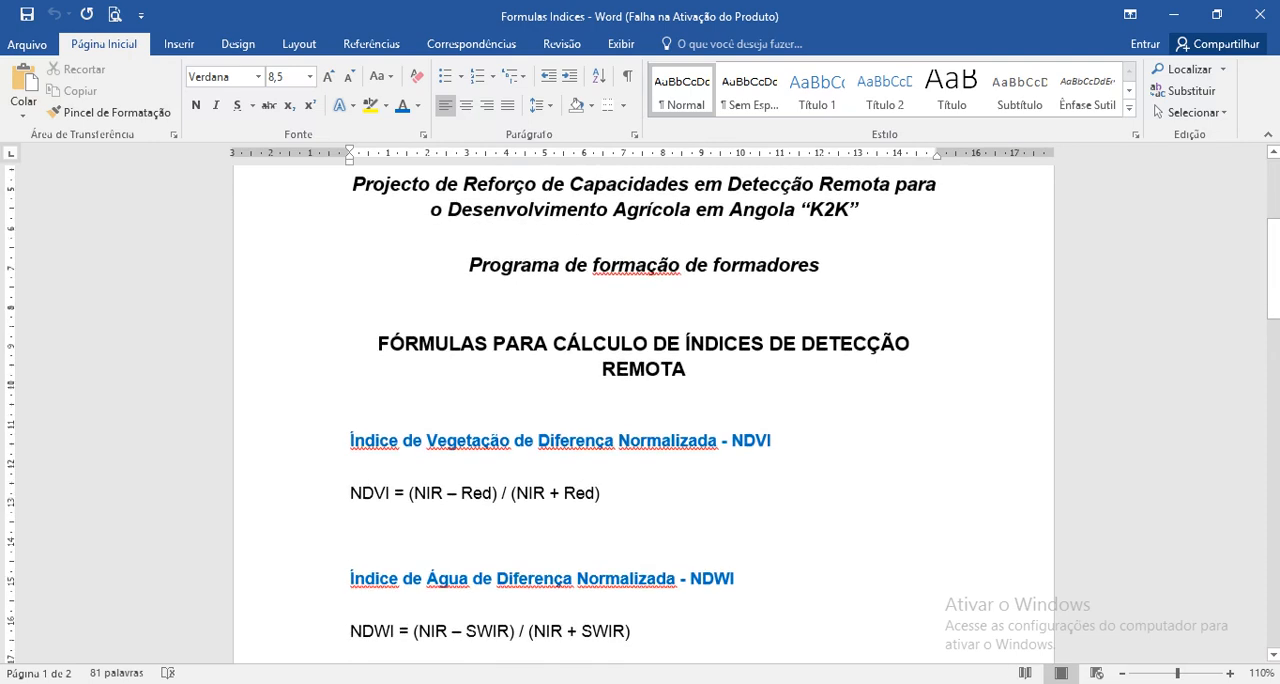
scroll(643, 410, "down", 2)
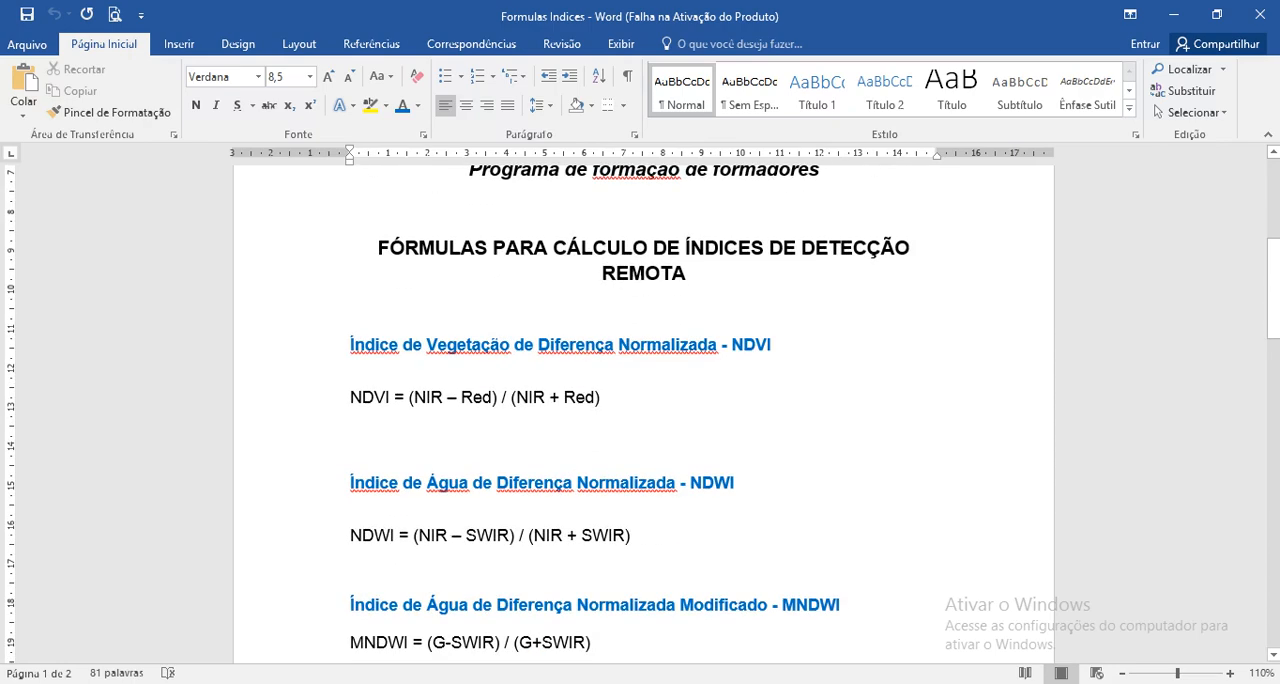
Step: Examine the NDVI heading and the NIR and Red terms of its formula
left_click_drag(414, 397, 442, 397)
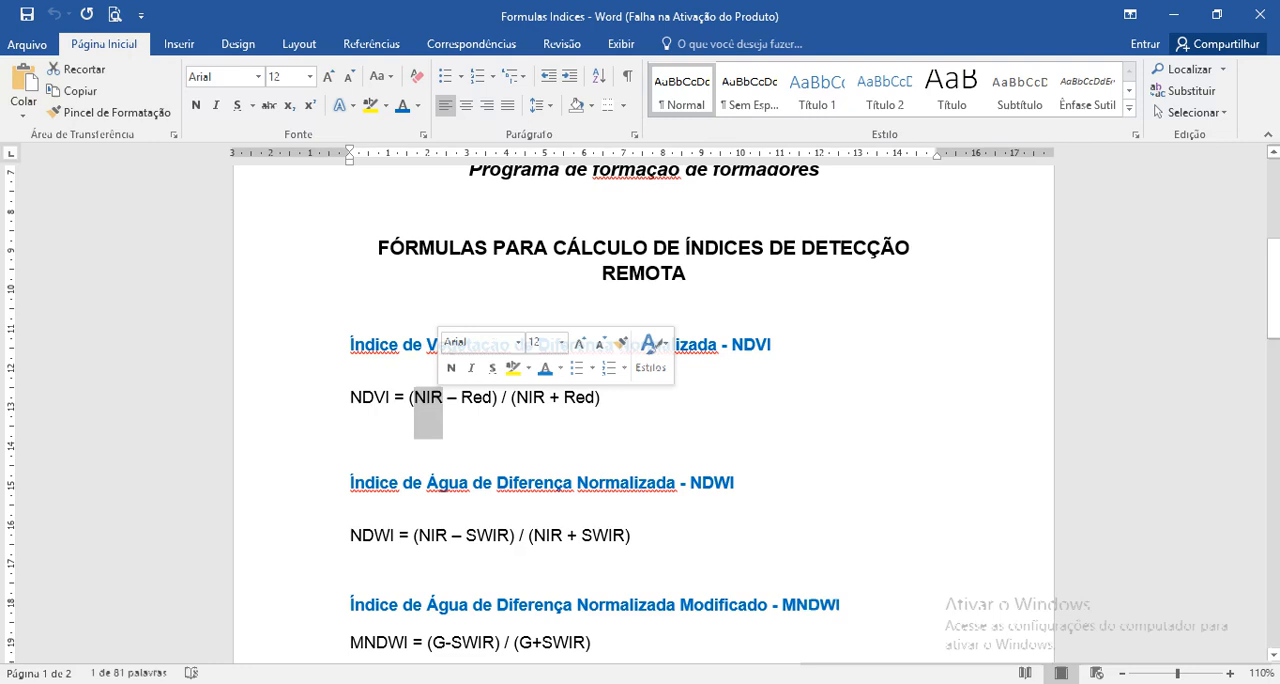
left_click(440, 455)
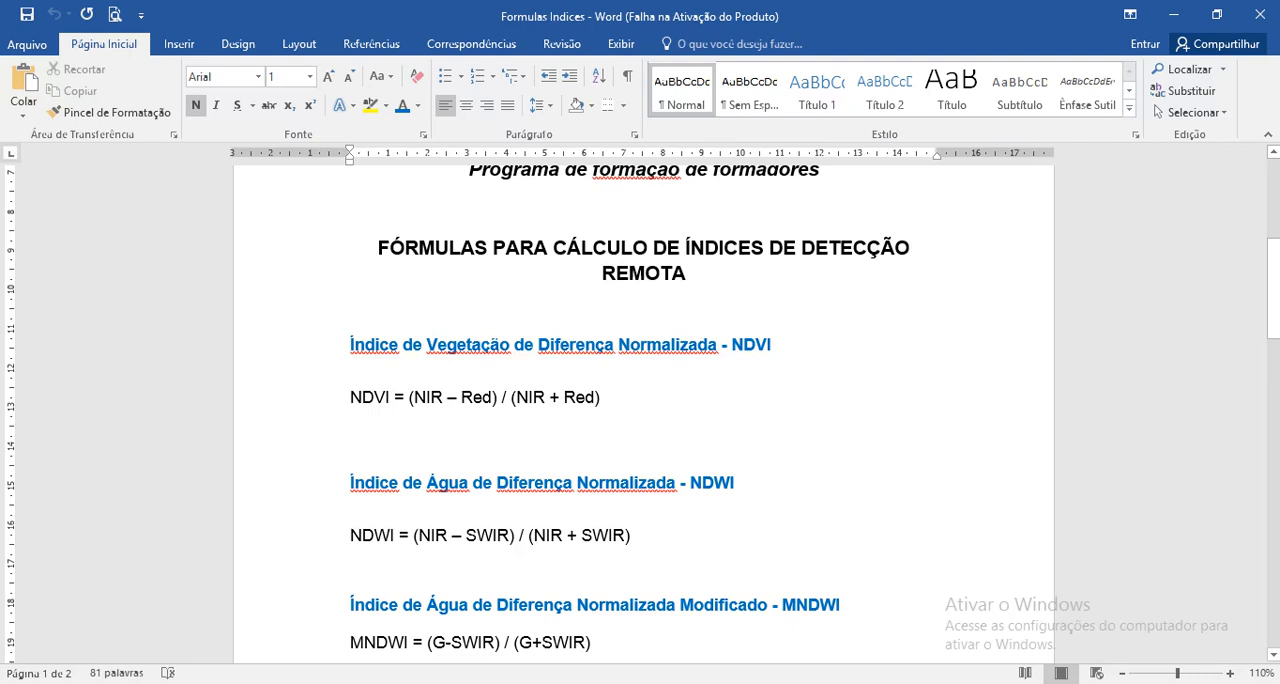
left_click_drag(731, 345, 771, 350)
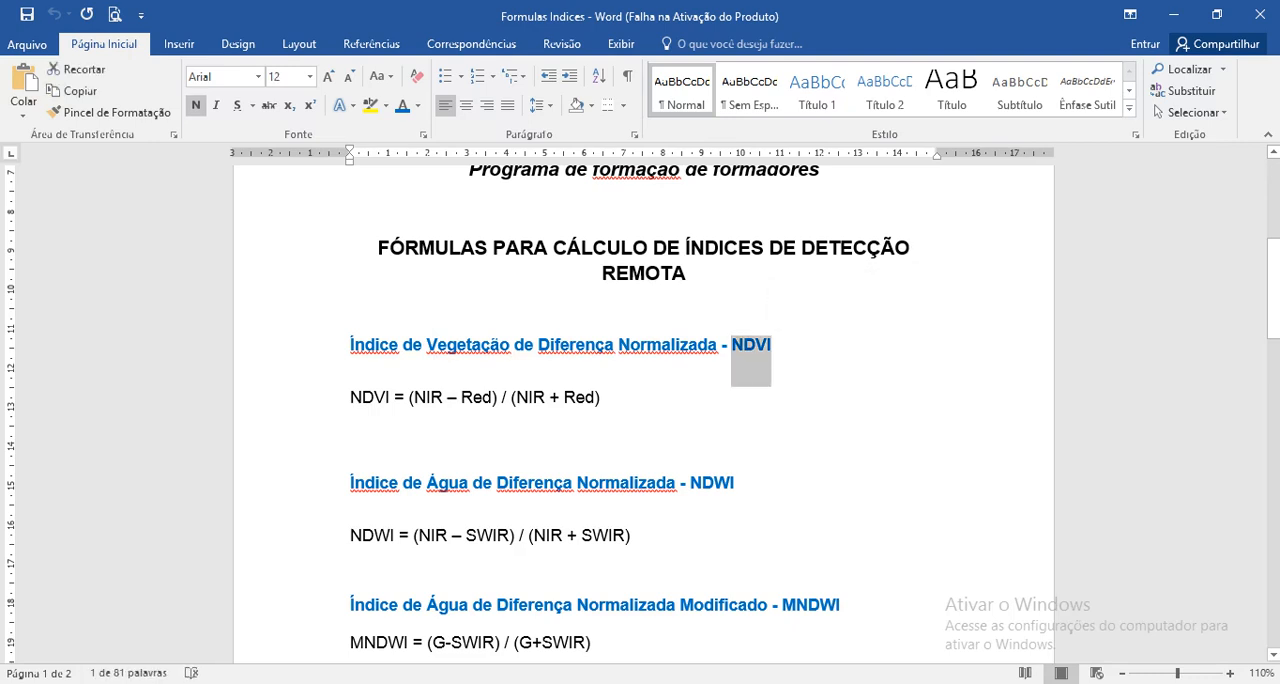
left_click(498, 398)
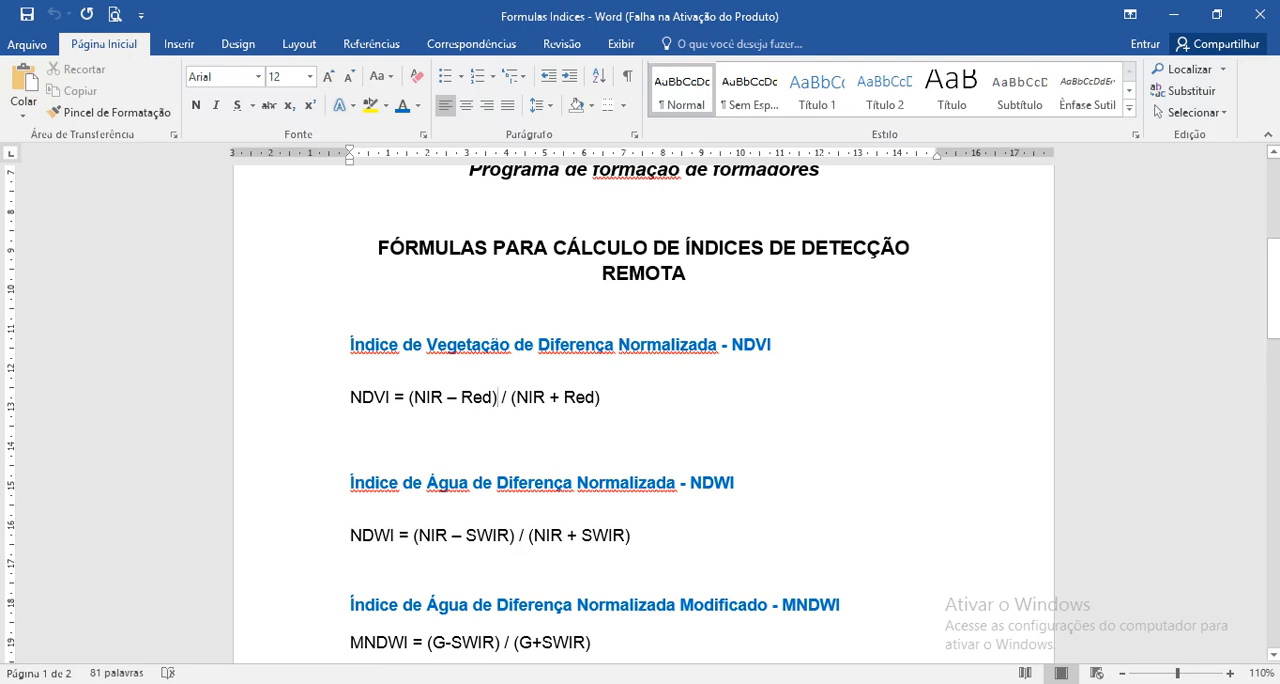
Step: Examine the NIR and SWIR terms in the first parenthesis of the NDWI formula
scroll(640, 400, "down", 2)
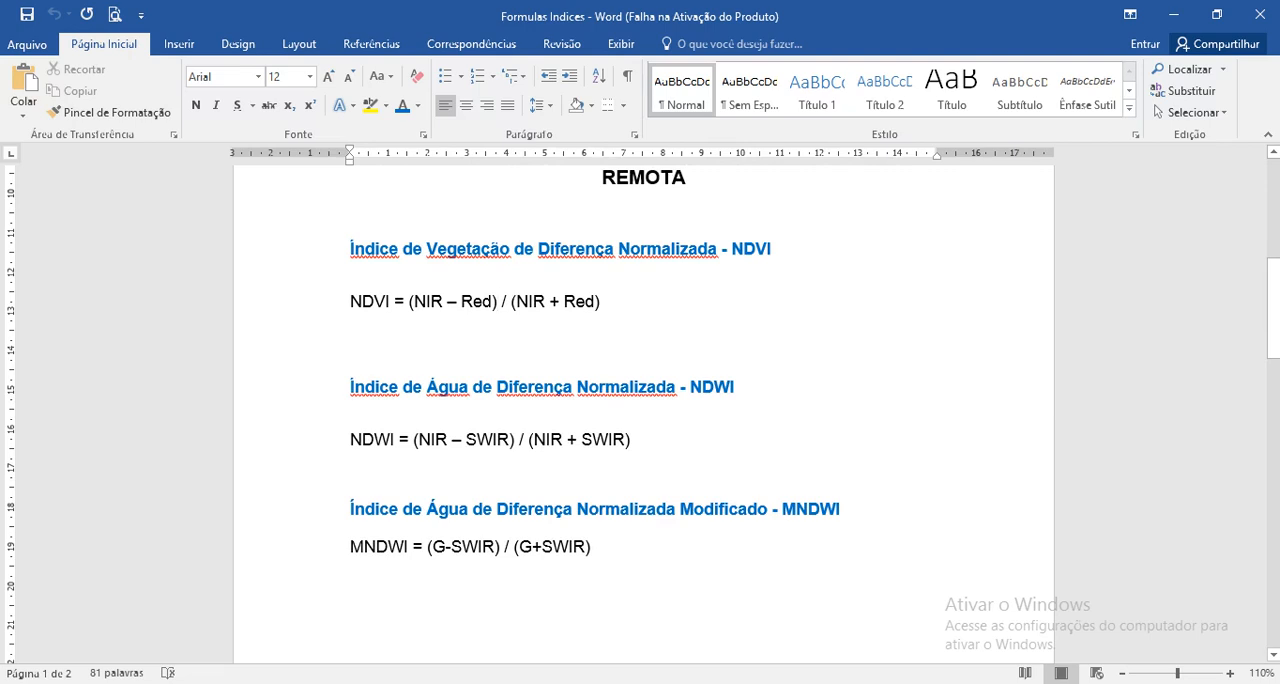
left_click_drag(417, 440, 451, 440)
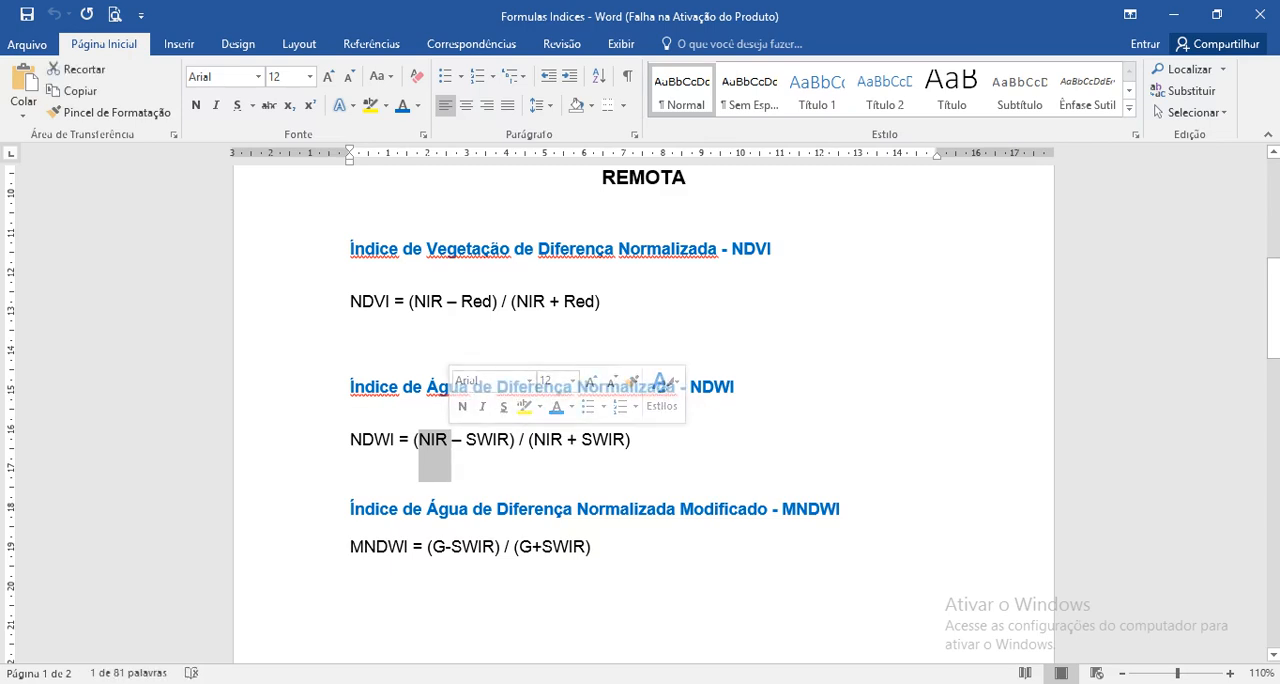
left_click(436, 440)
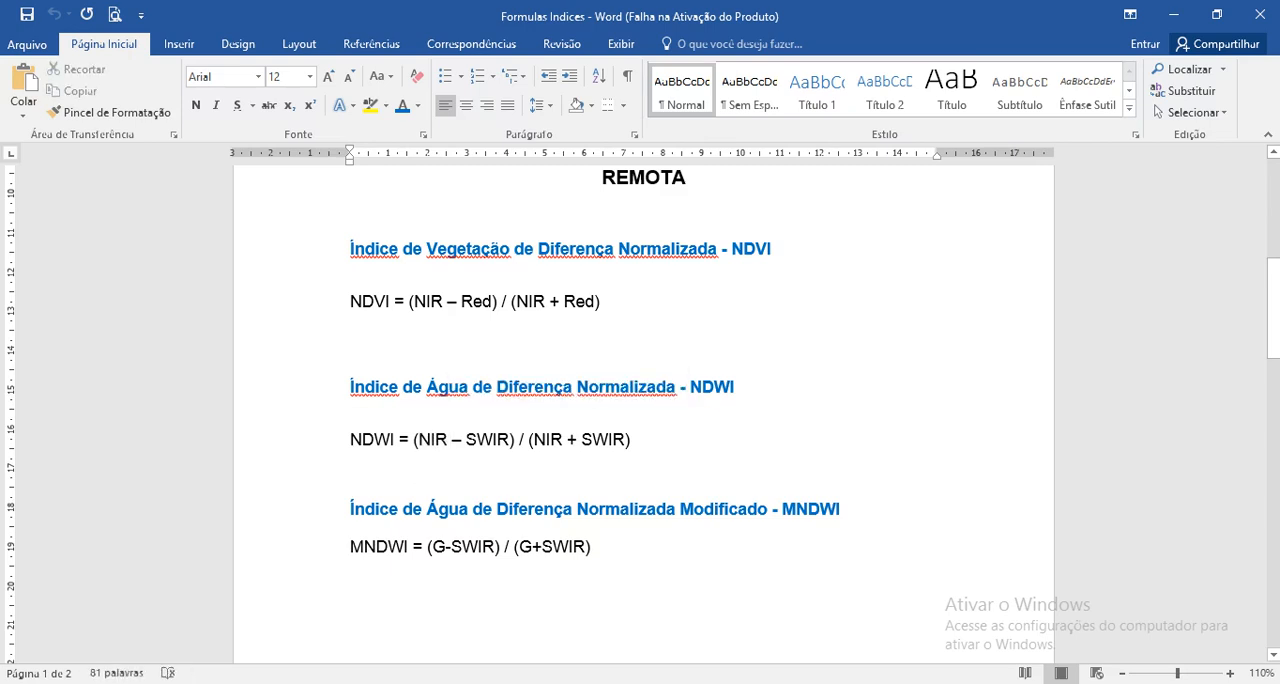
left_click_drag(466, 440, 510, 440)
left_click(452, 440)
Step: Examine the MNDWI formula and the word Modificado in its heading against the NDWI formula
left_click_drag(596, 550, 497, 510)
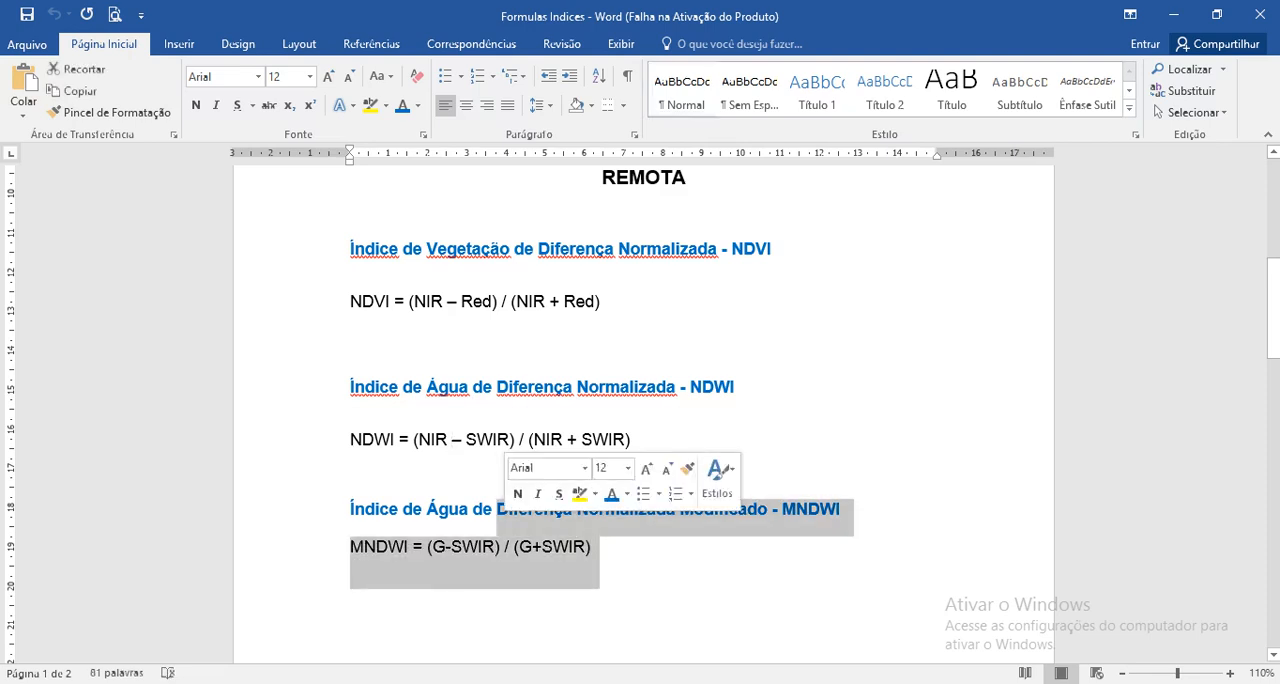
left_click(493, 439)
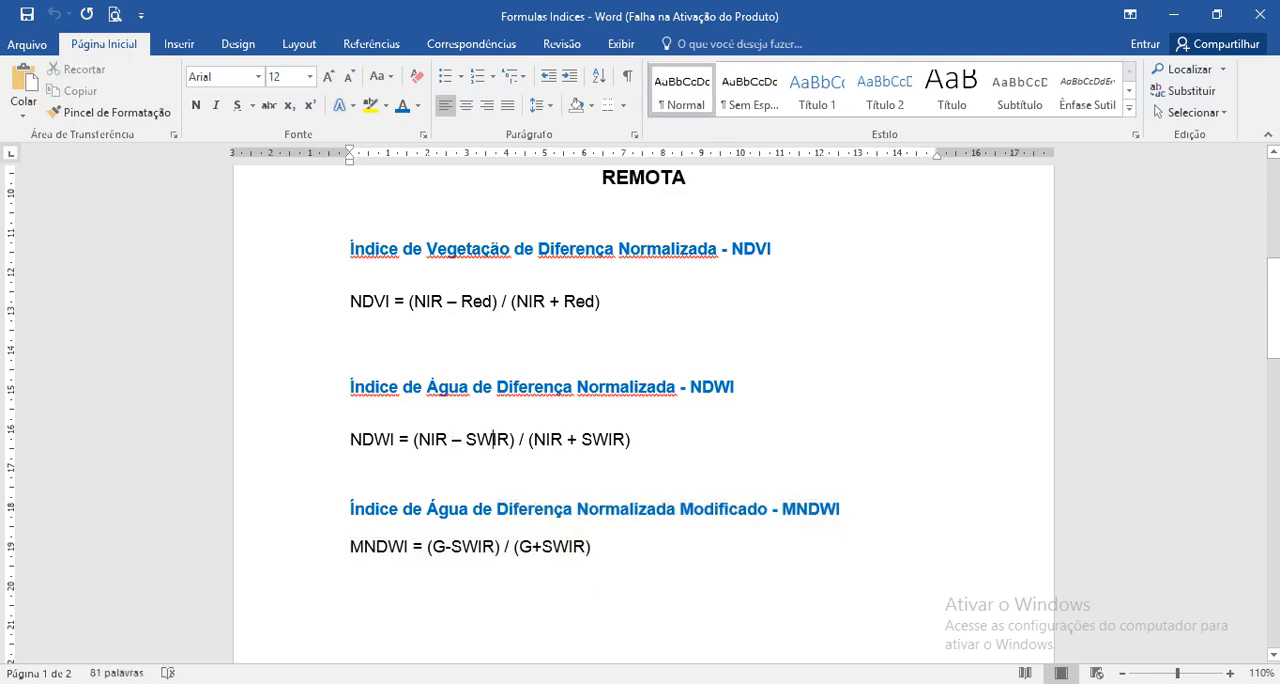
left_click_drag(680, 511, 767, 512)
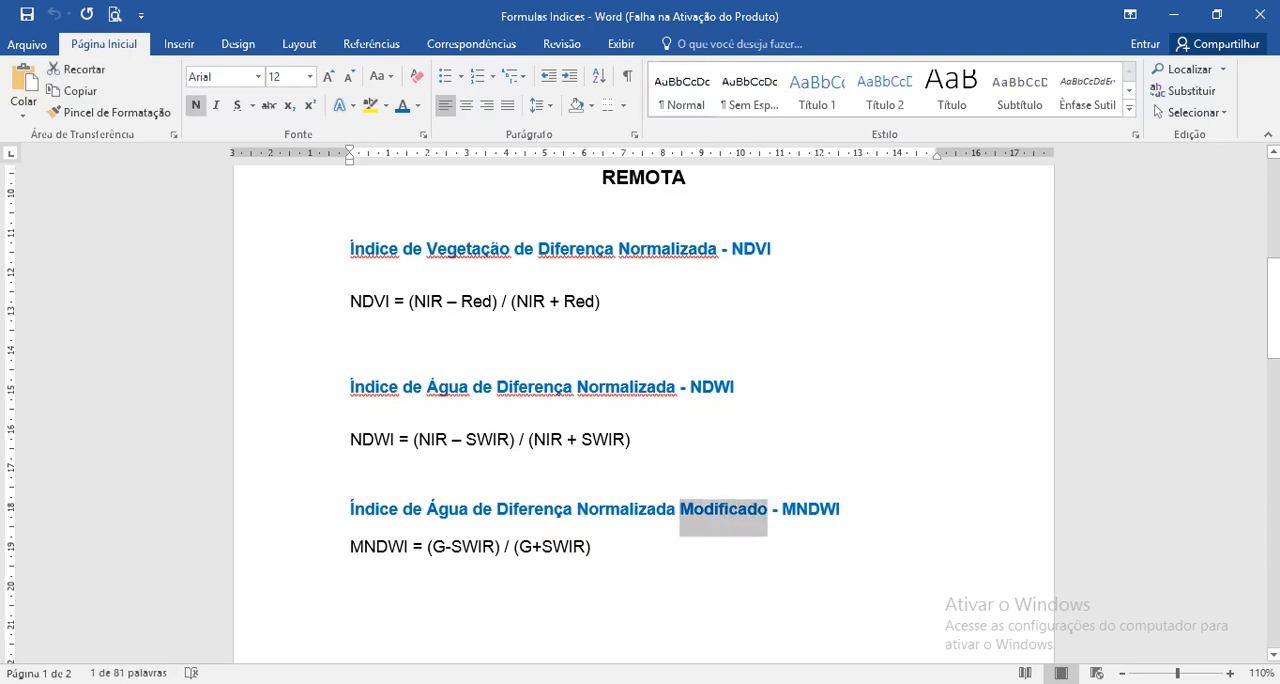
left_click(592, 547)
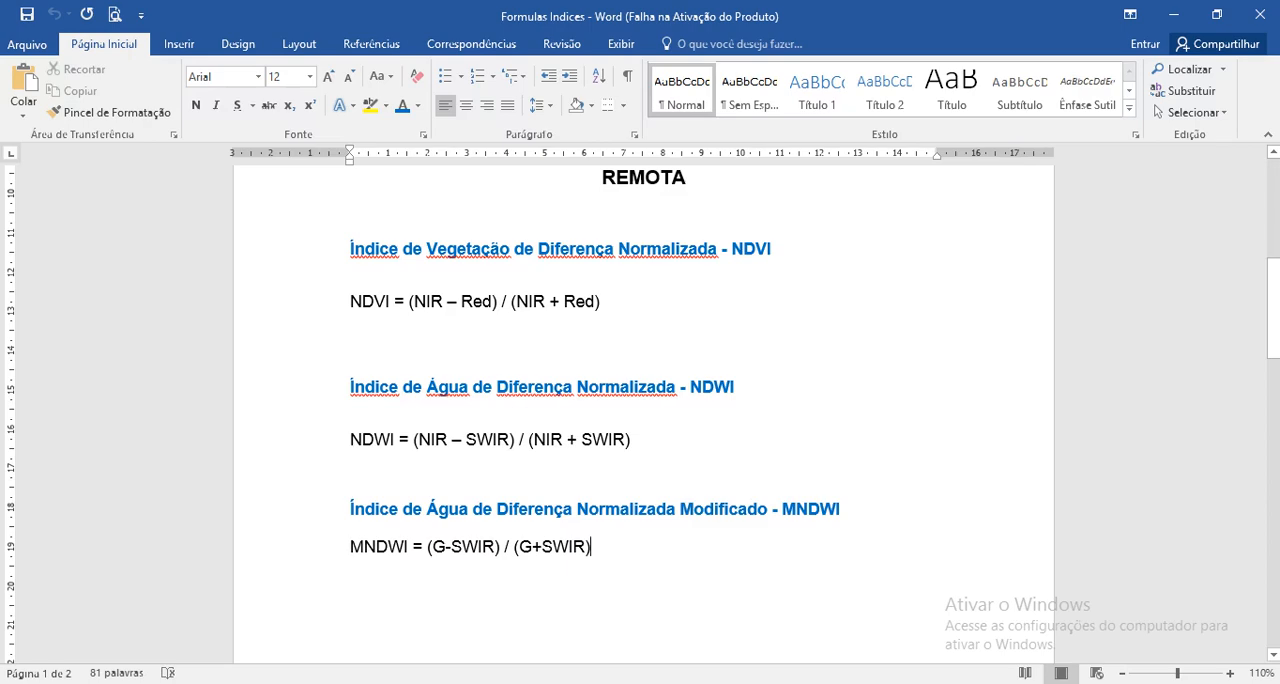
Step: Review the Landsat 8 spectral characteristics table on page 2 and compare its bands with the index formulas
scroll(643, 400, "down", 8)
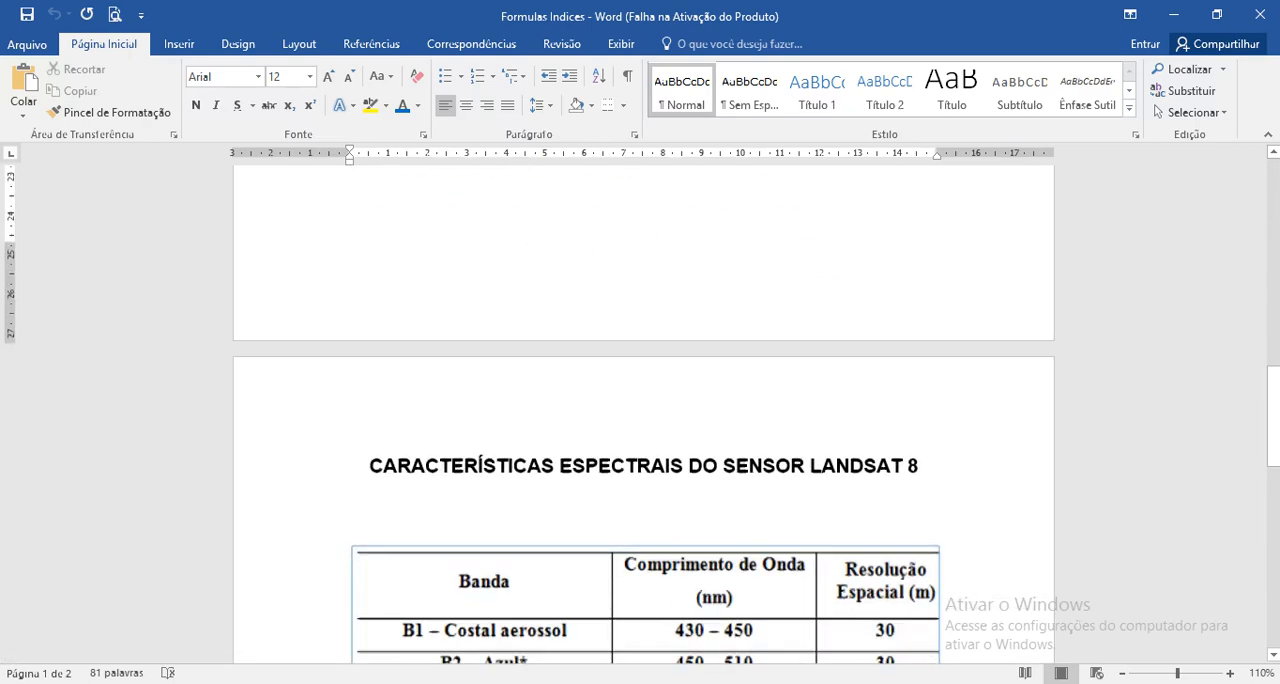
scroll(643, 414, "down", 4)
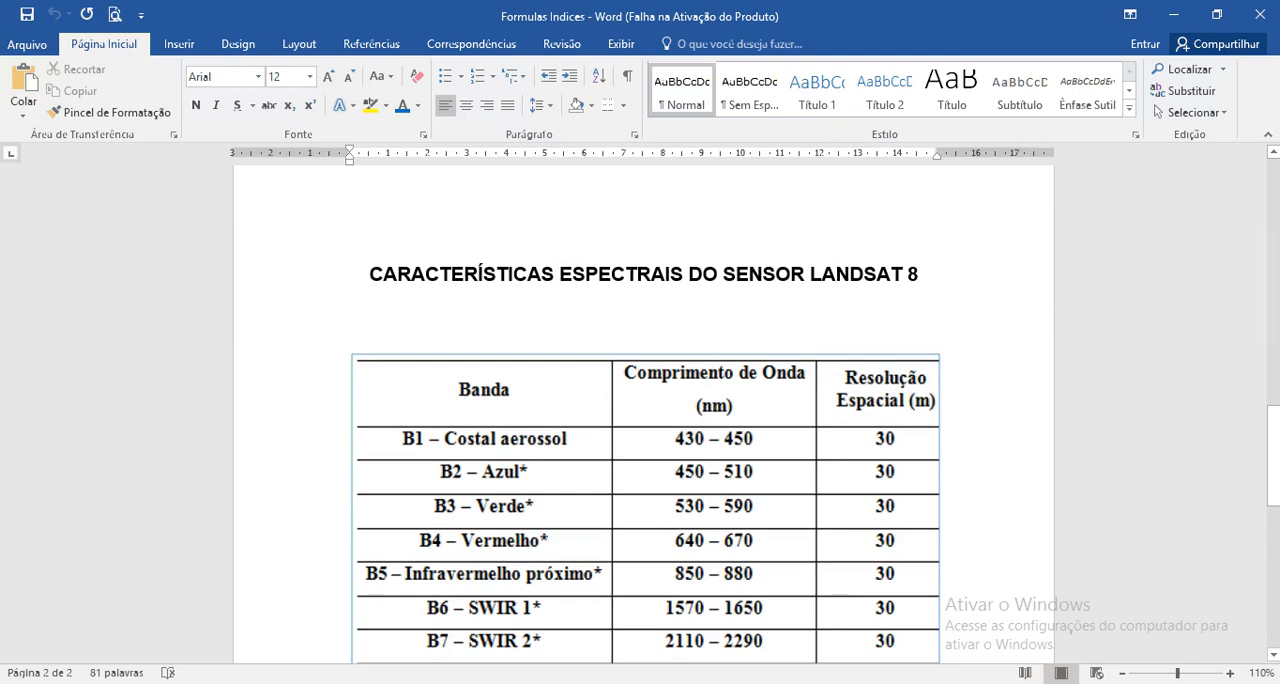
scroll(643, 414, "down", 2)
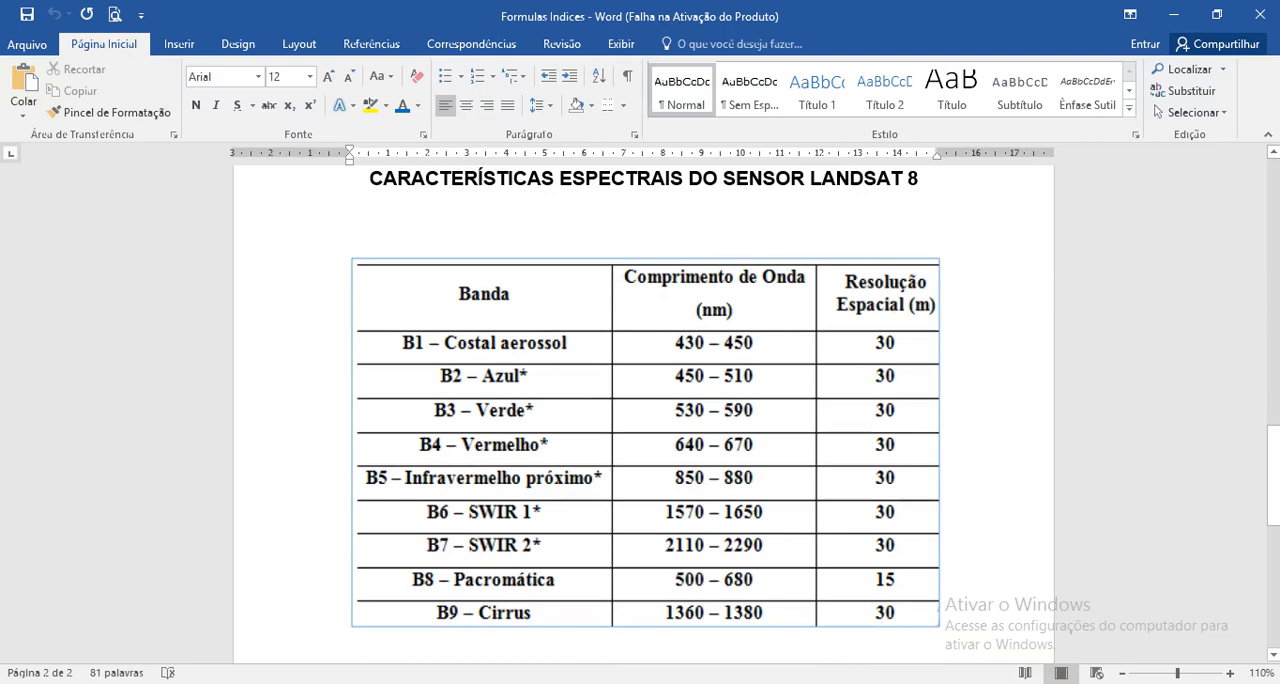
scroll(645, 420, "down", 1)
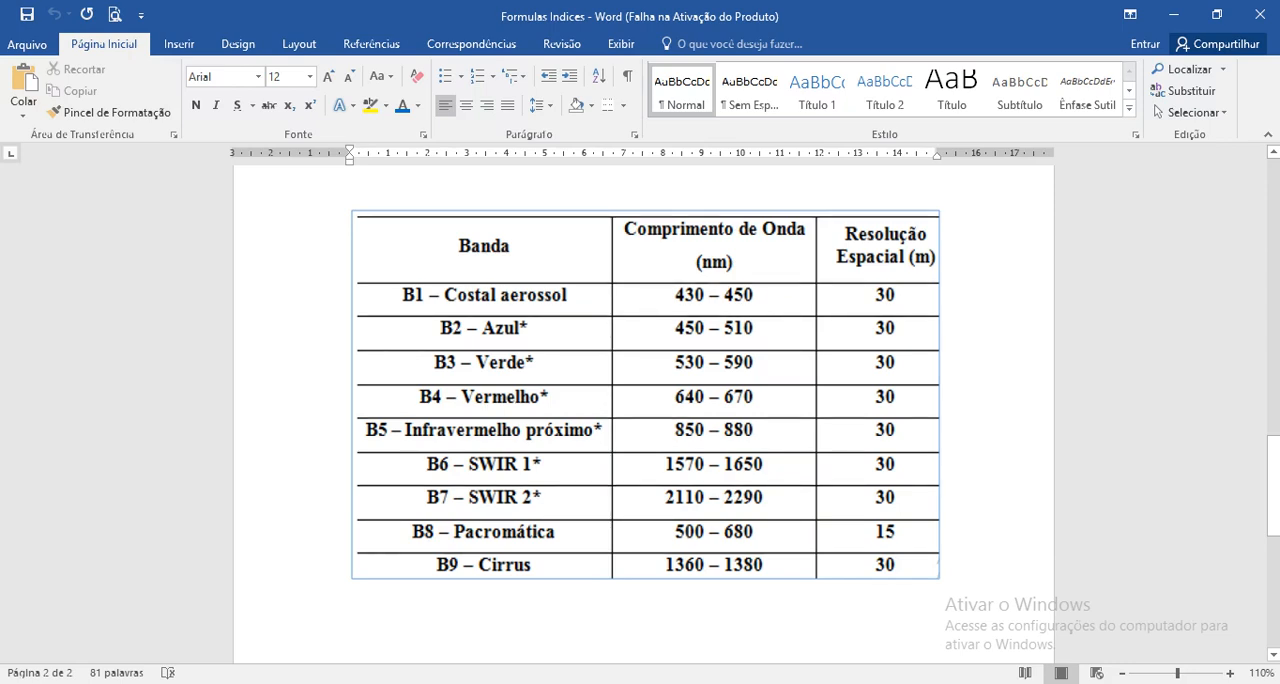
scroll(643, 400, "up", 10)
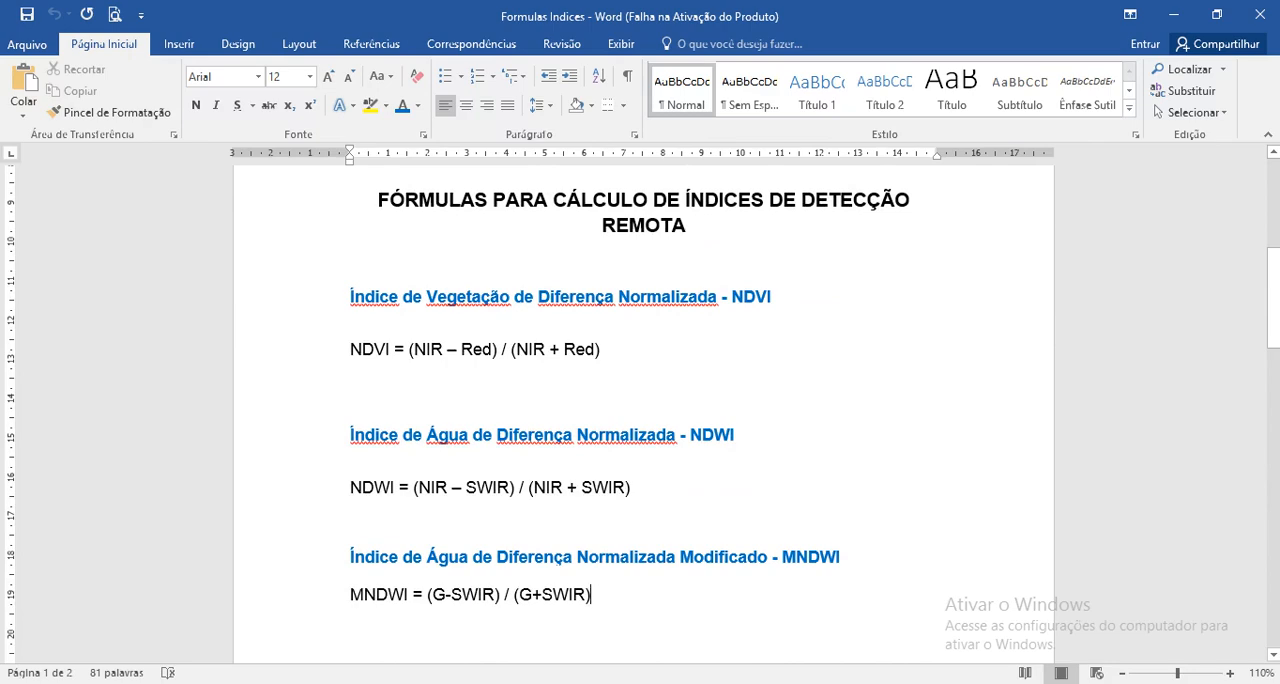
scroll(643, 400, "down", 10)
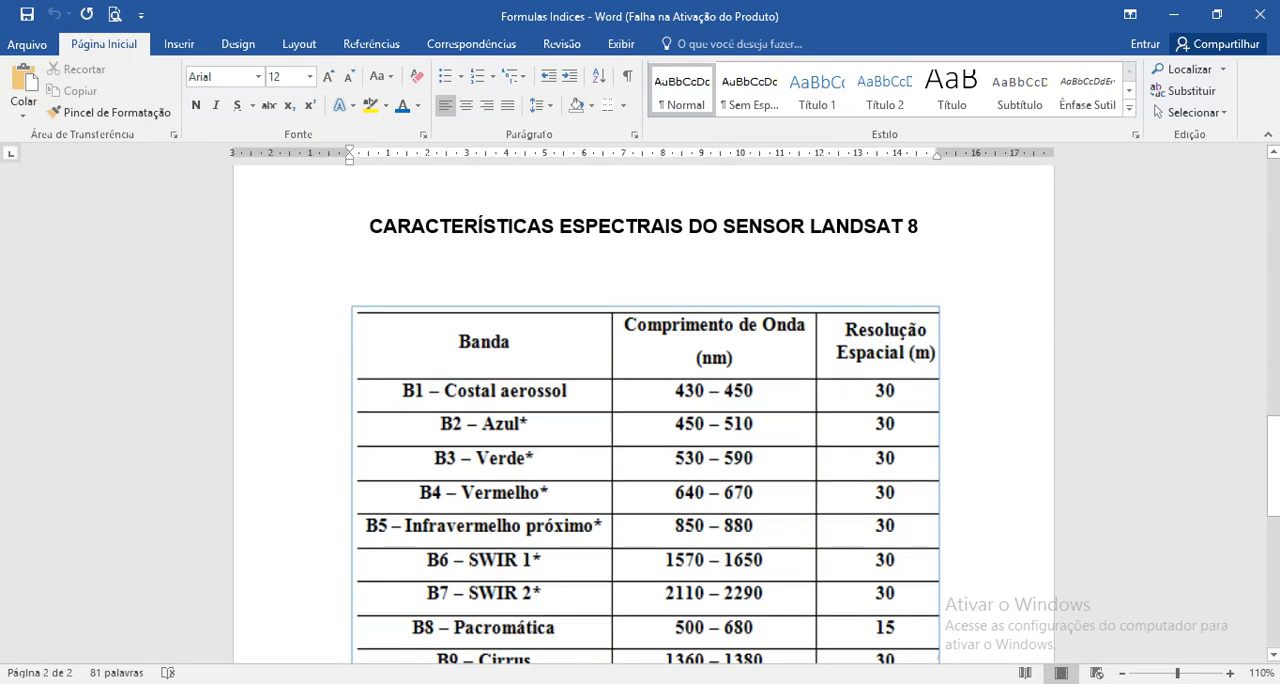
scroll(643, 400, "up", 10)
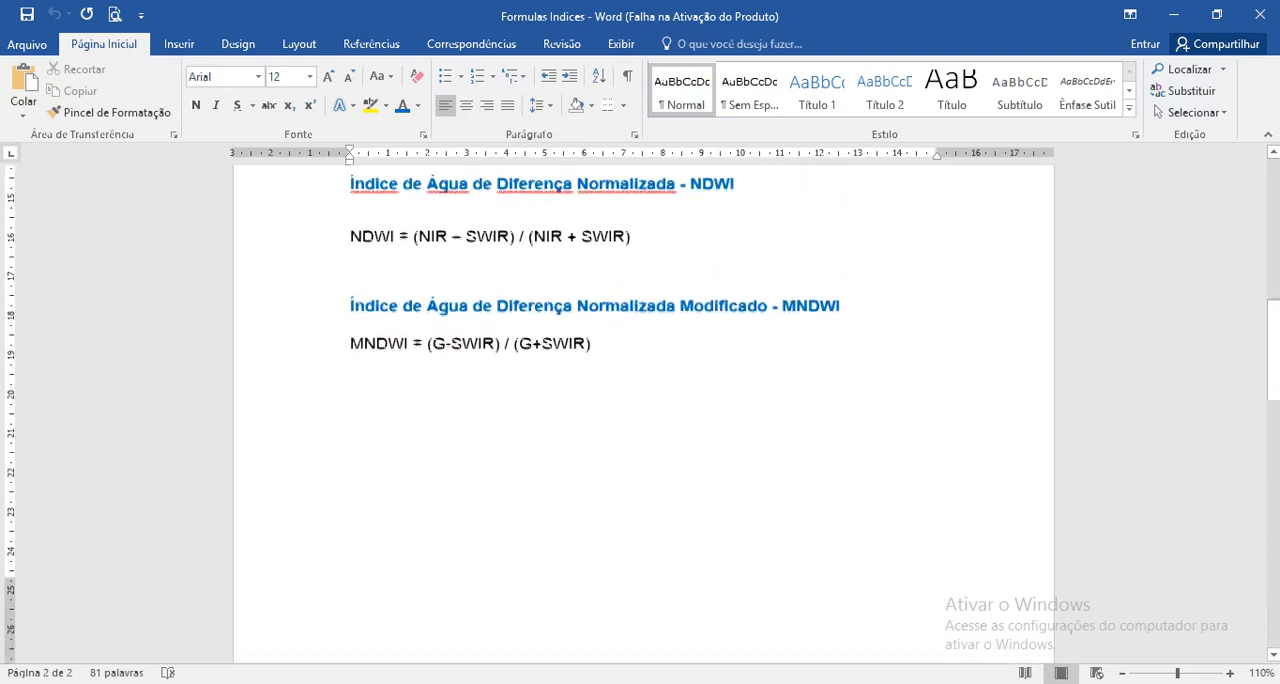
Step: Duplicate the NDVI formula on a new line directly below the original and remove the extra blank line between them
left_click_drag(630, 248, 350, 248)
scroll(643, 400, "up", 3)
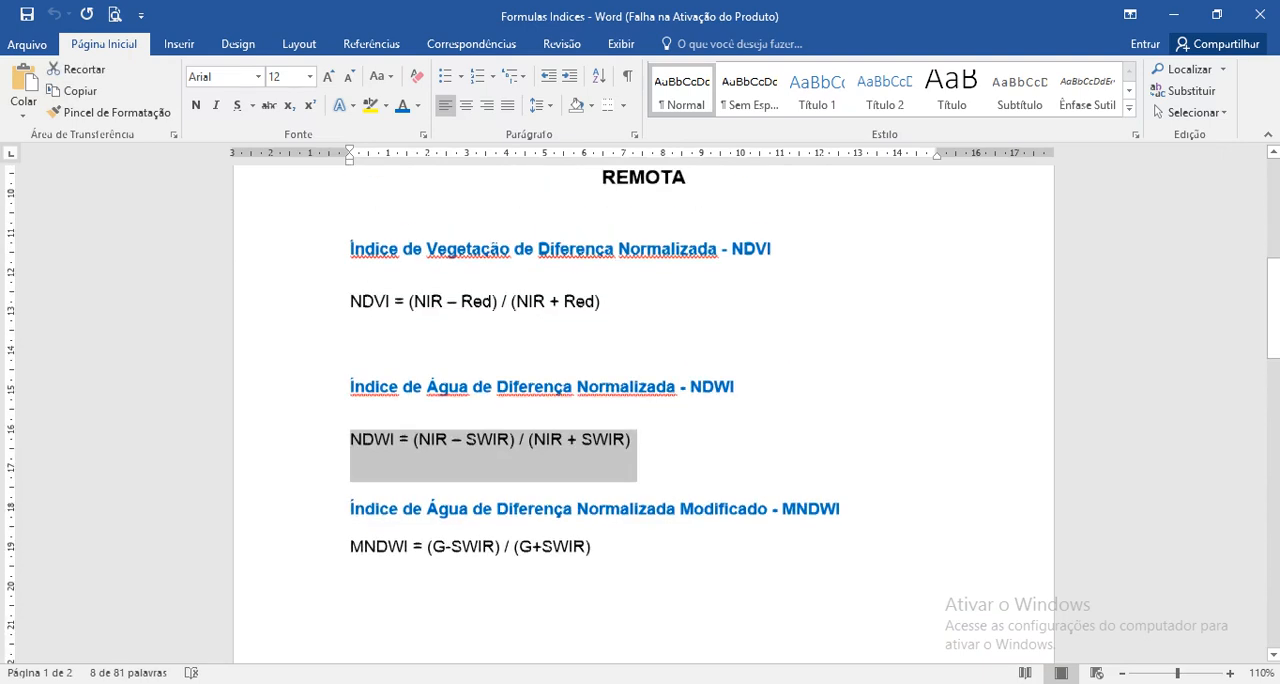
left_click_drag(604, 301, 350, 301)
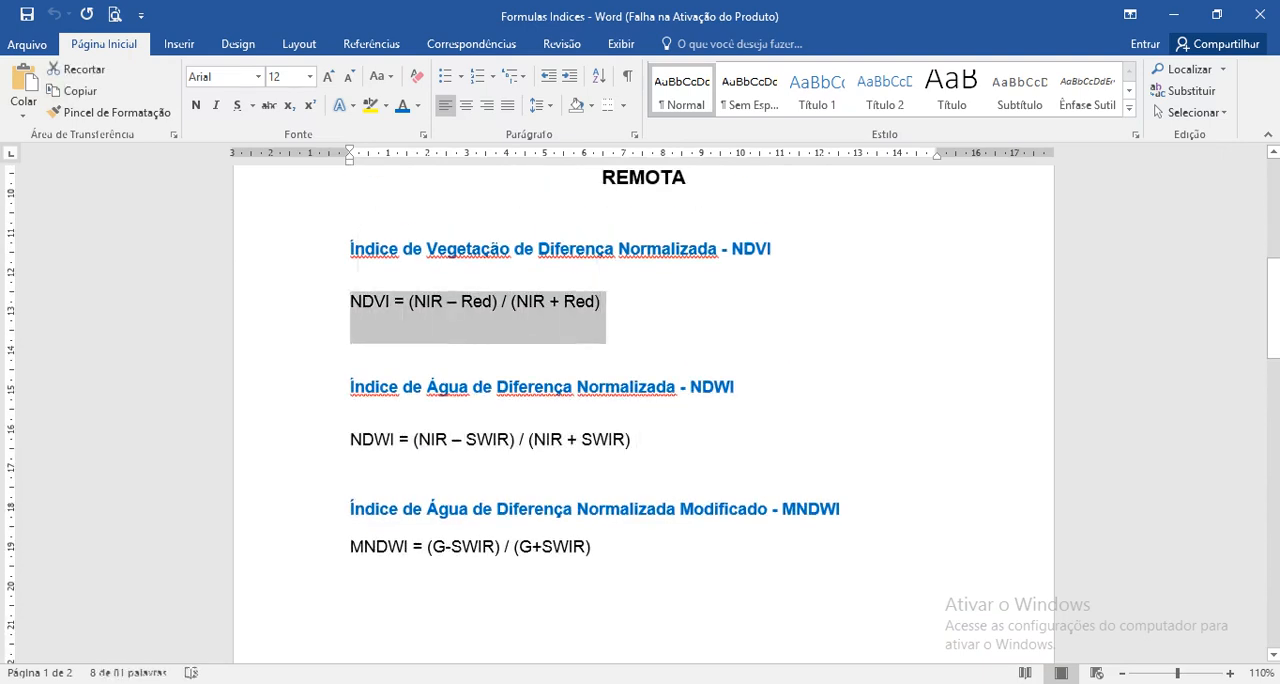
type("https://www.indexdatabase.de")
key("ctrl+z")
left_click(352, 350)
key("Return")
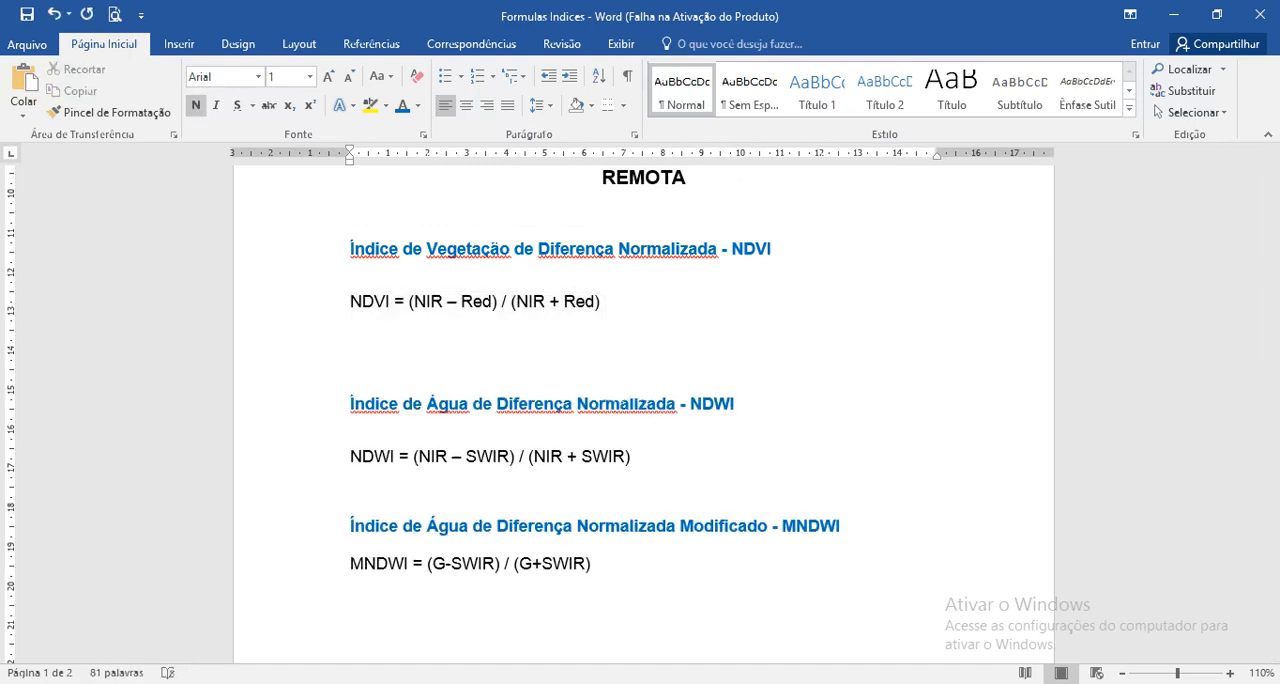
type("NDVI = (NIR – Red) / (NIR + Red)")
key("Up")
key("Up")
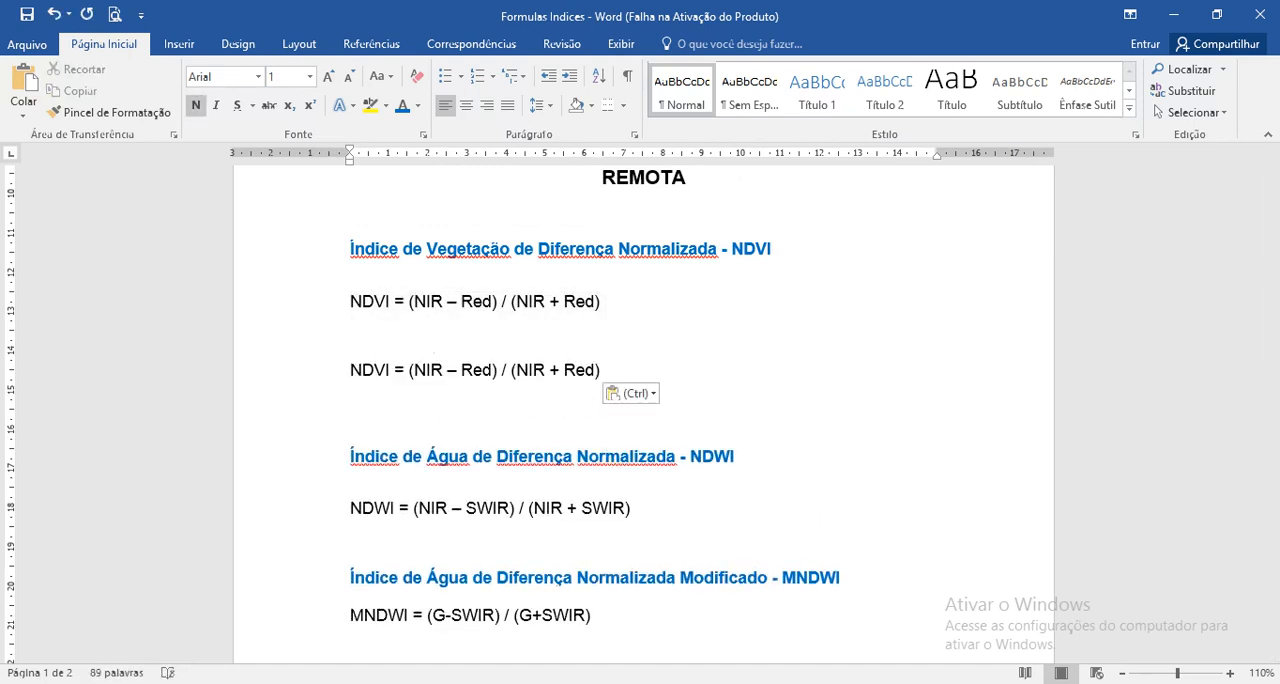
key("Delete")
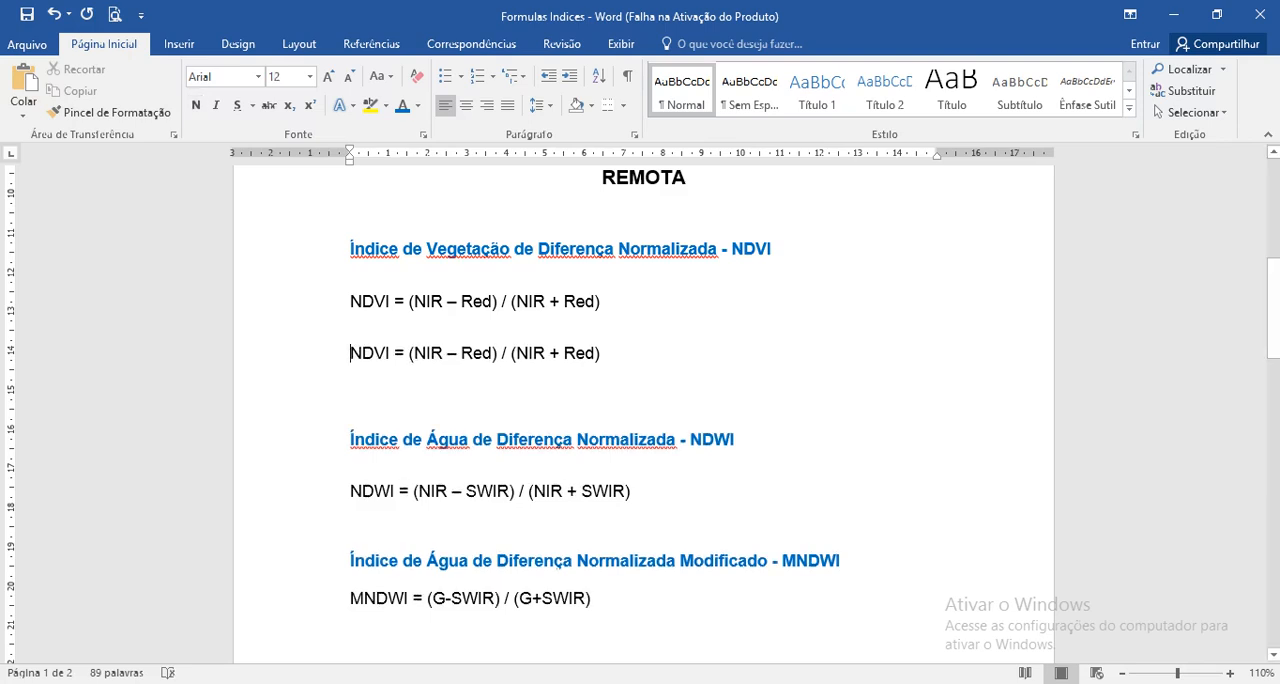
Step: Replace NIR with B5 in the first parenthesis of the duplicated NDVI formula
type("B5")
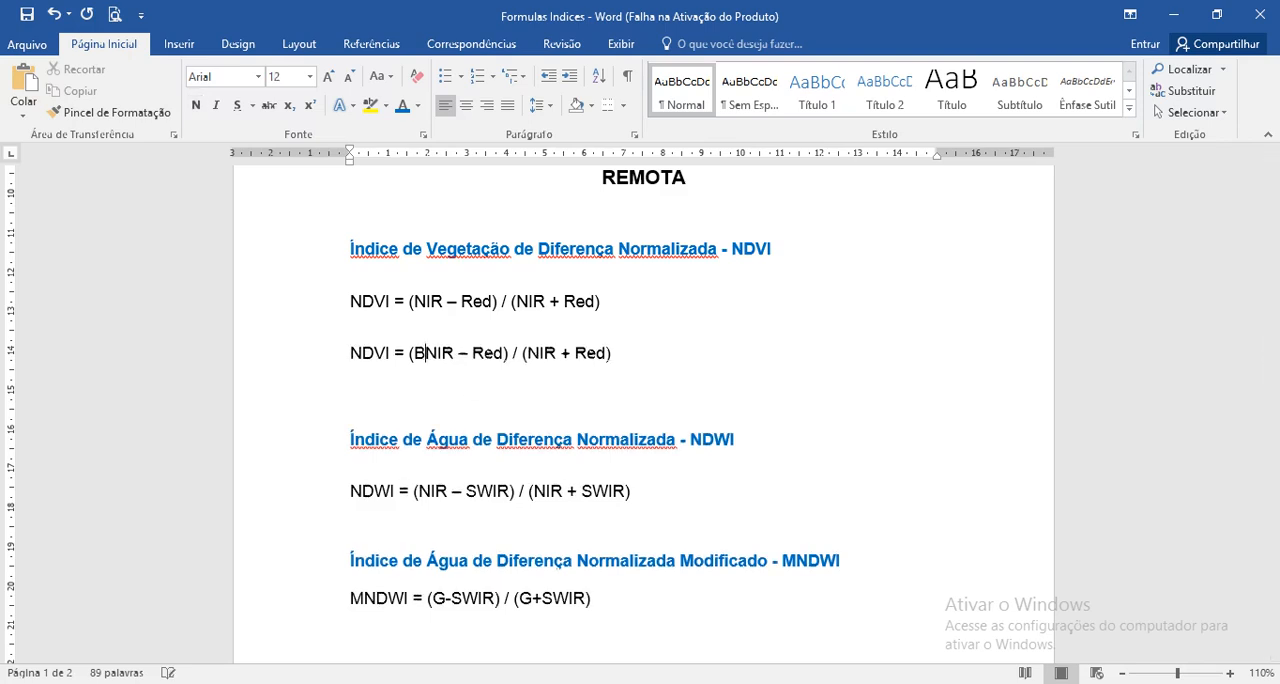
key("Delete")
key("Delete")
key("Delete")
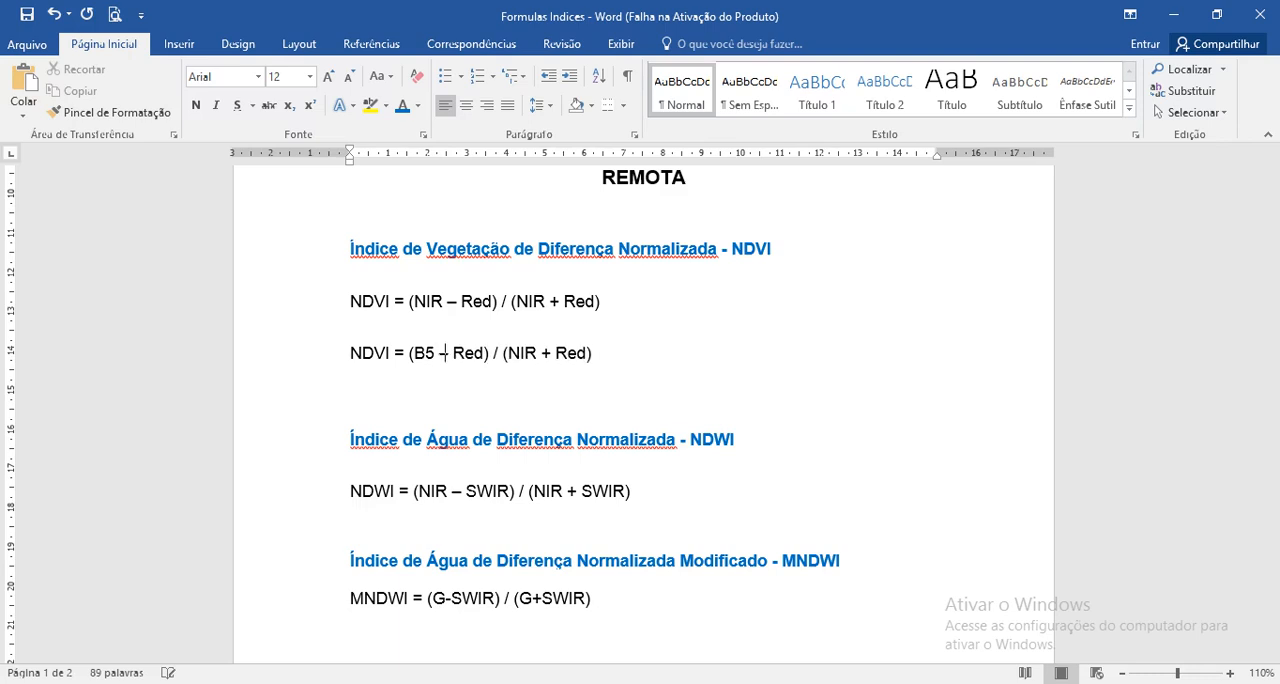
Step: Replace Red with B4 in the first parenthesis of the duplicated NDVI formula
key("BackSpace")
type("B4")
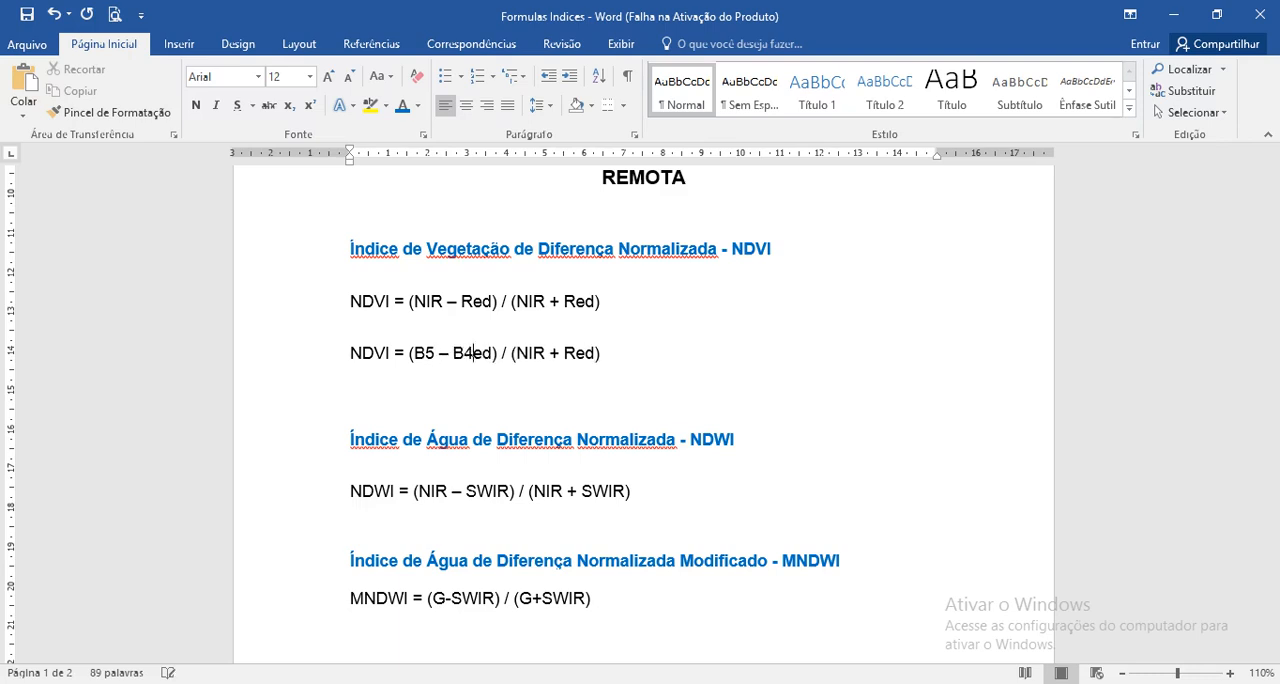
key("shift+Right")
key("Delete")
Step: Replace NIR with B5 in the second parenthesis of the duplicated NDVI formula
key("Right")
key("Right")
key("Right")
key("Right")
key("Right")
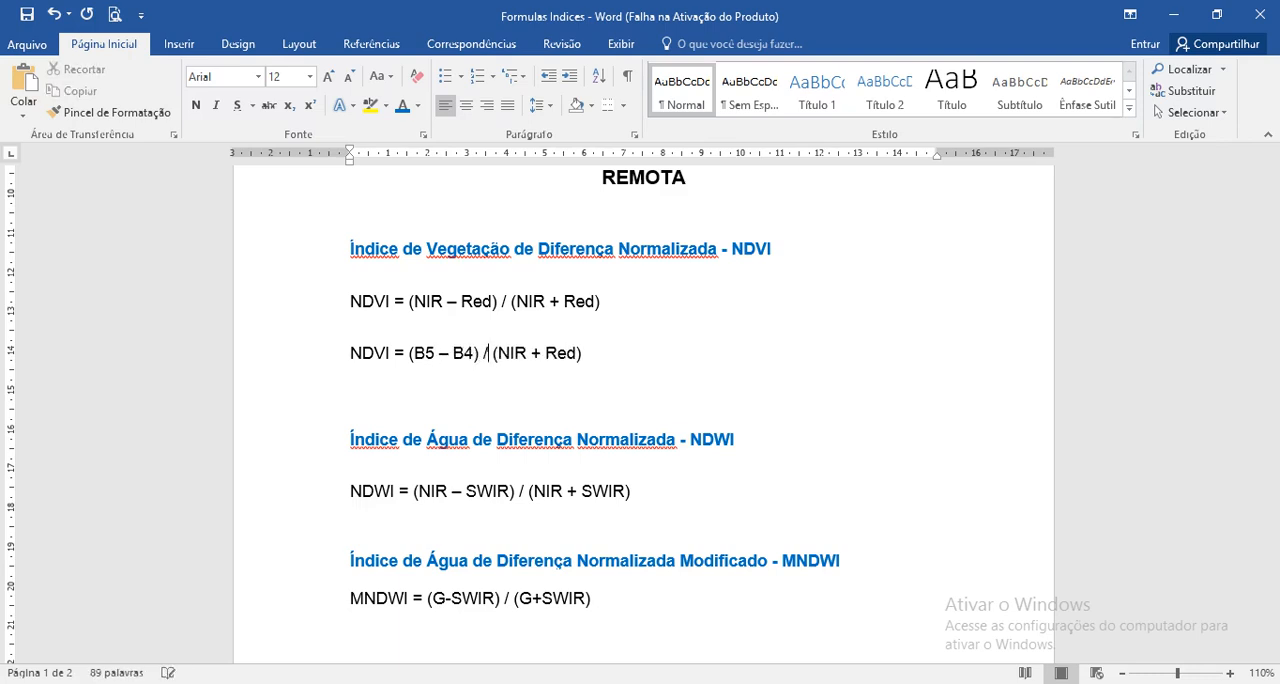
type("B5")
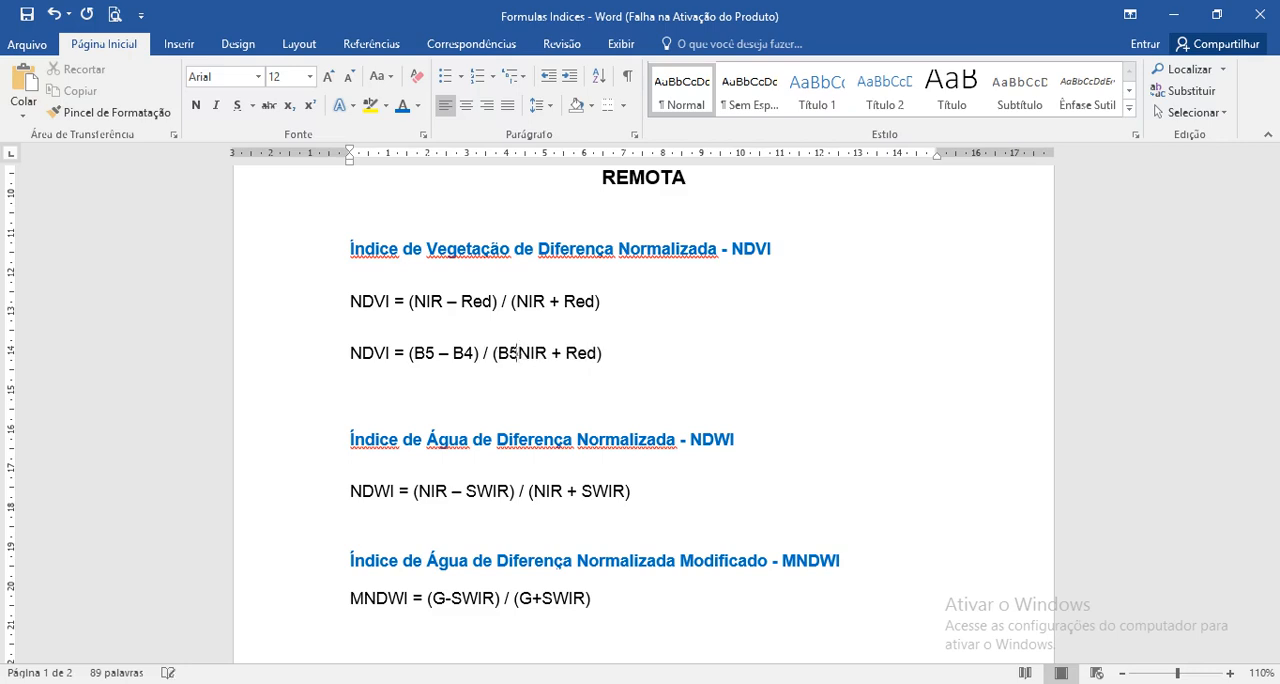
key("Delete")
key("Delete")
key("Delete")
key("Delete")
Step: Replace Red with an uppercase B4 in the second parenthesis of the duplicated NDVI formula
key("Right")
key("Right")
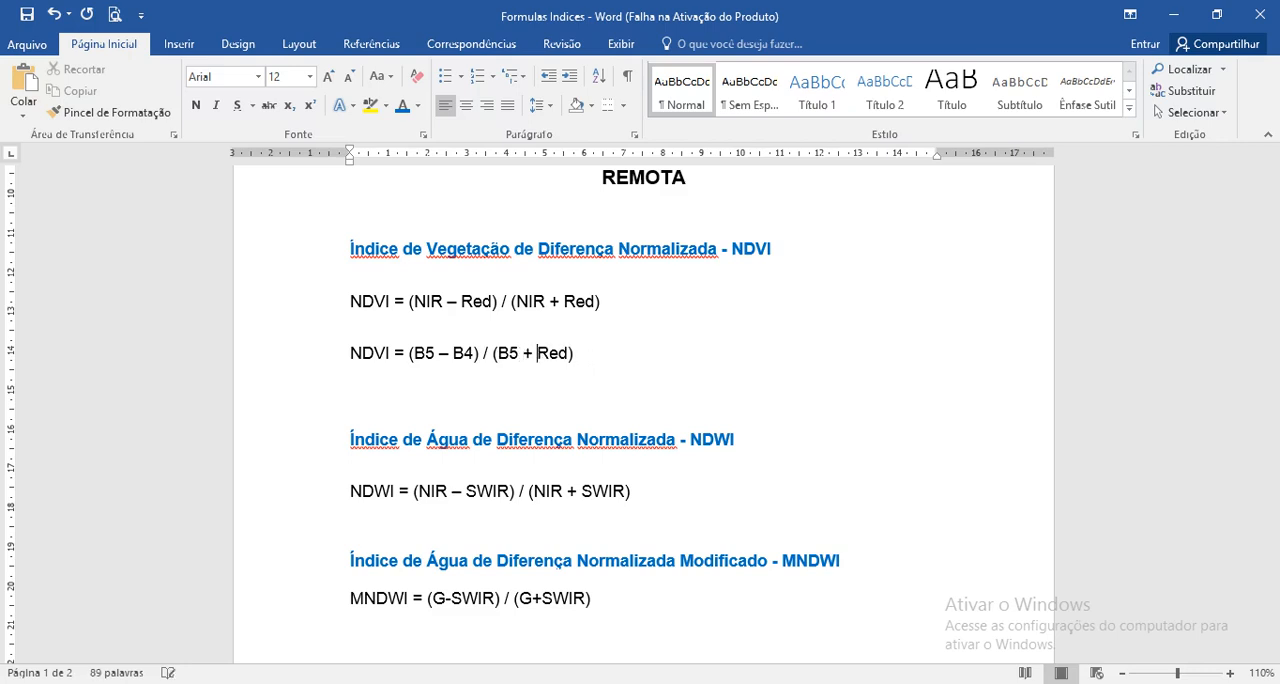
type("b4")
key("Delete")
key("Delete")
key("Left")
key("BackSpace")
type("B")
key("Right")
key("Delete")
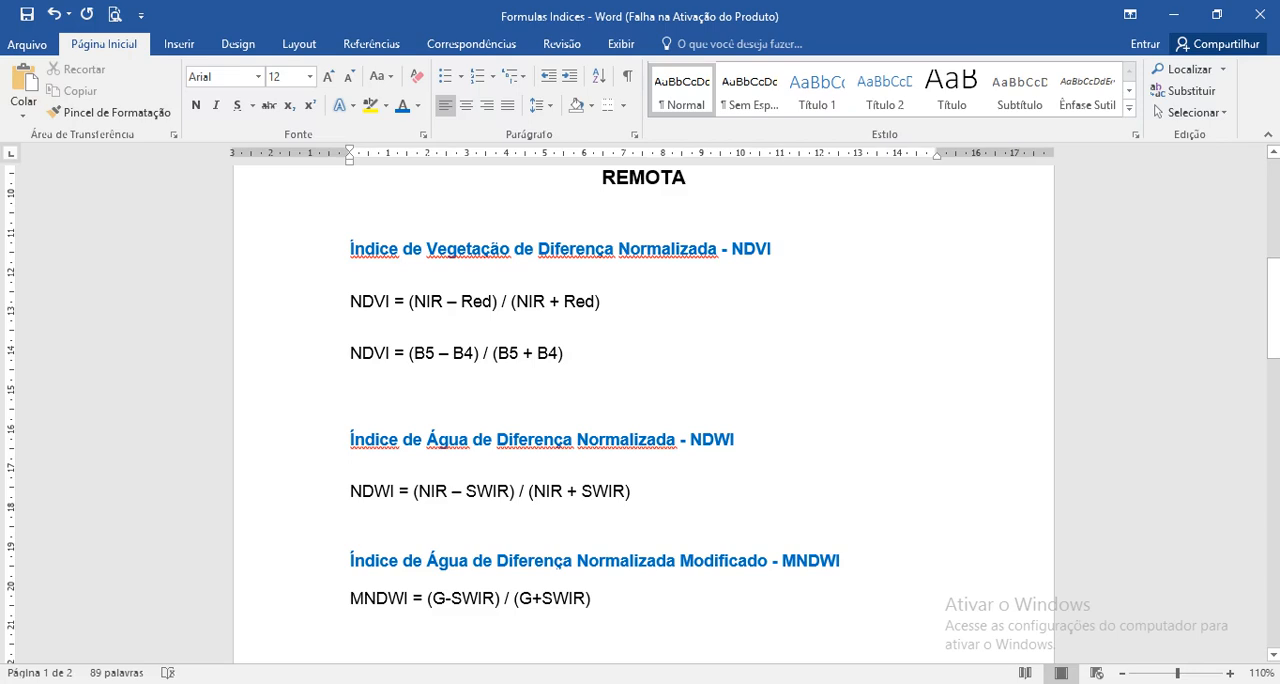
Step: Duplicate the NDWI formula on a new line directly below the original
left_click(631, 492)
left_click_drag(631, 492, 350, 492)
key("ctrl+c")
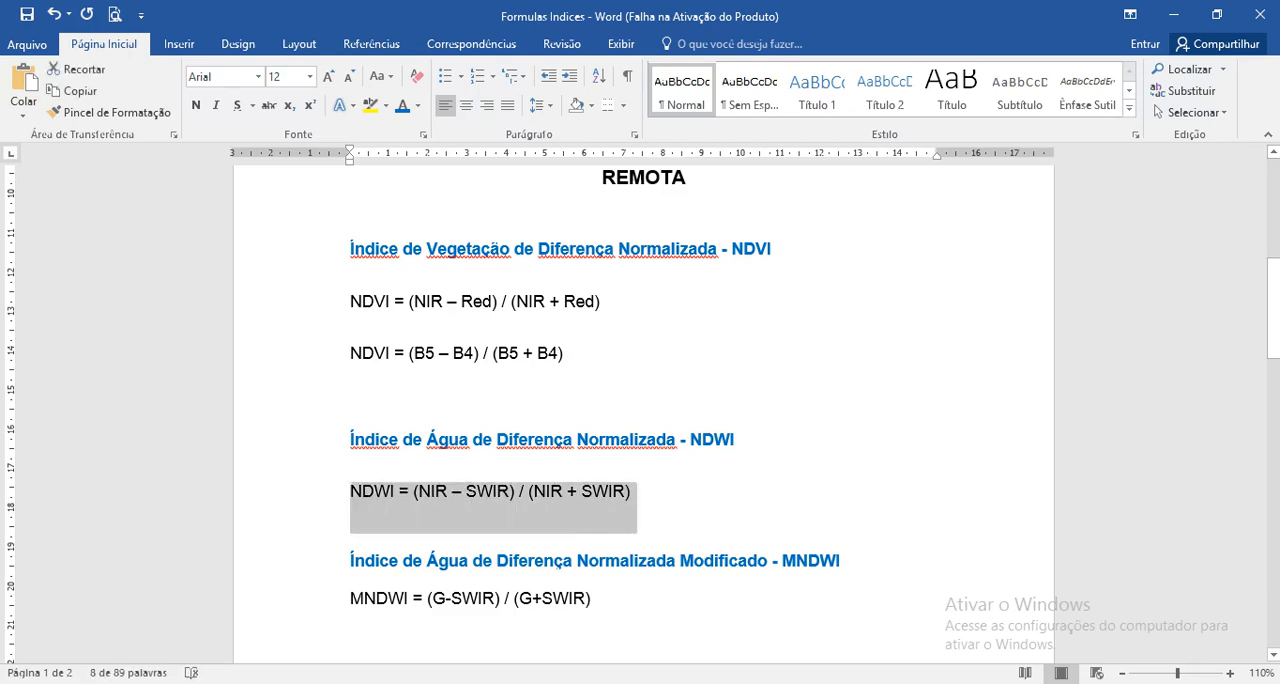
left_click(396, 533)
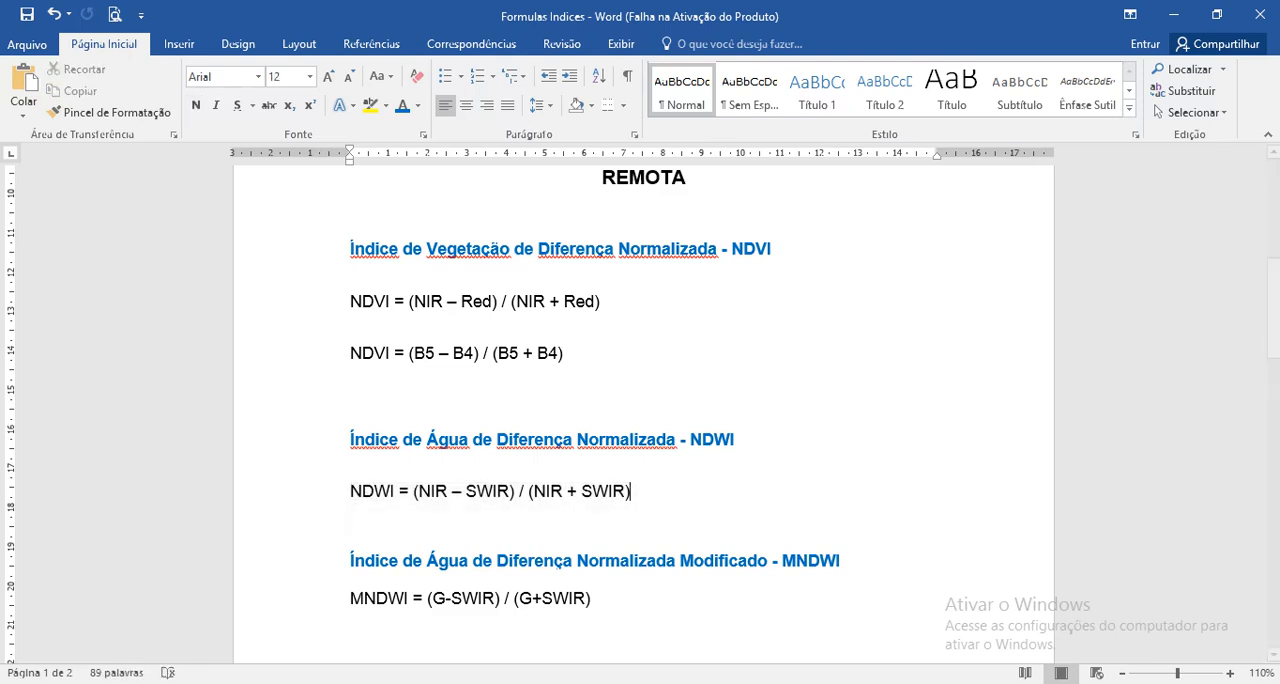
key("Return")
key("ctrl+v")
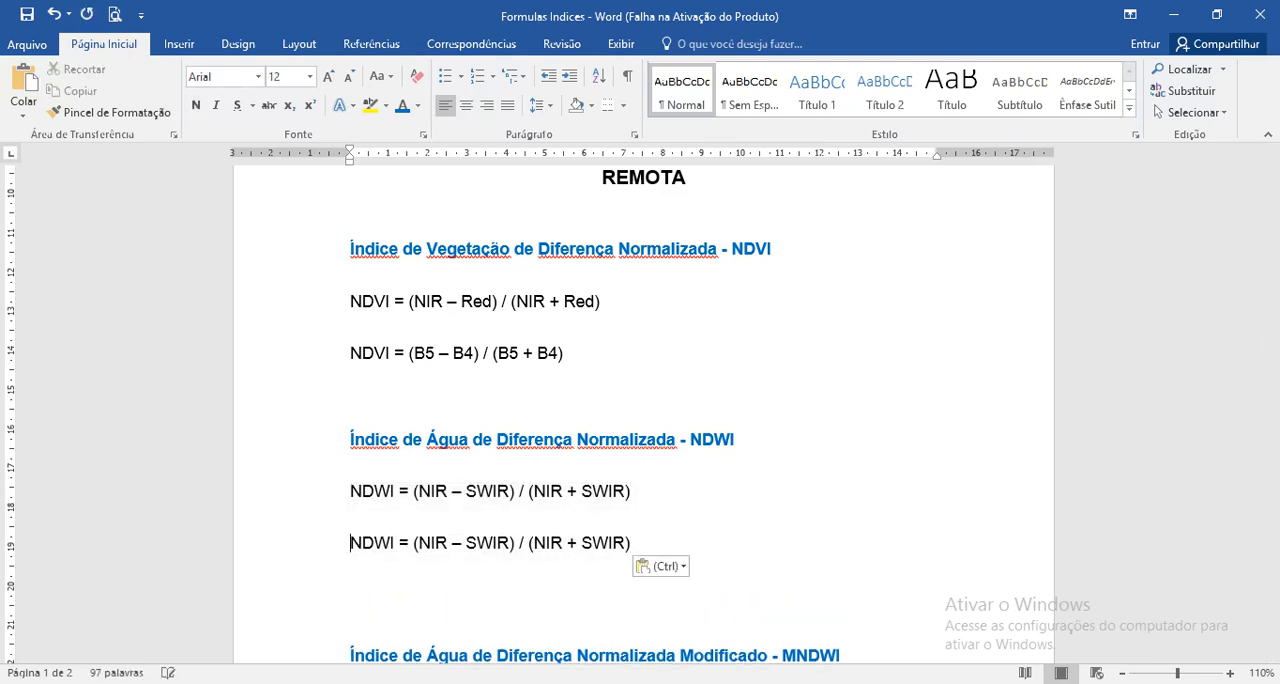
Step: Replace NIR with B5 in the first parenthesis of the duplicated NDWI formula
key("Right")
key("Right")
key("Right")
key("Right")
key("Right")
key("Right")
key("Right")
type("B5")
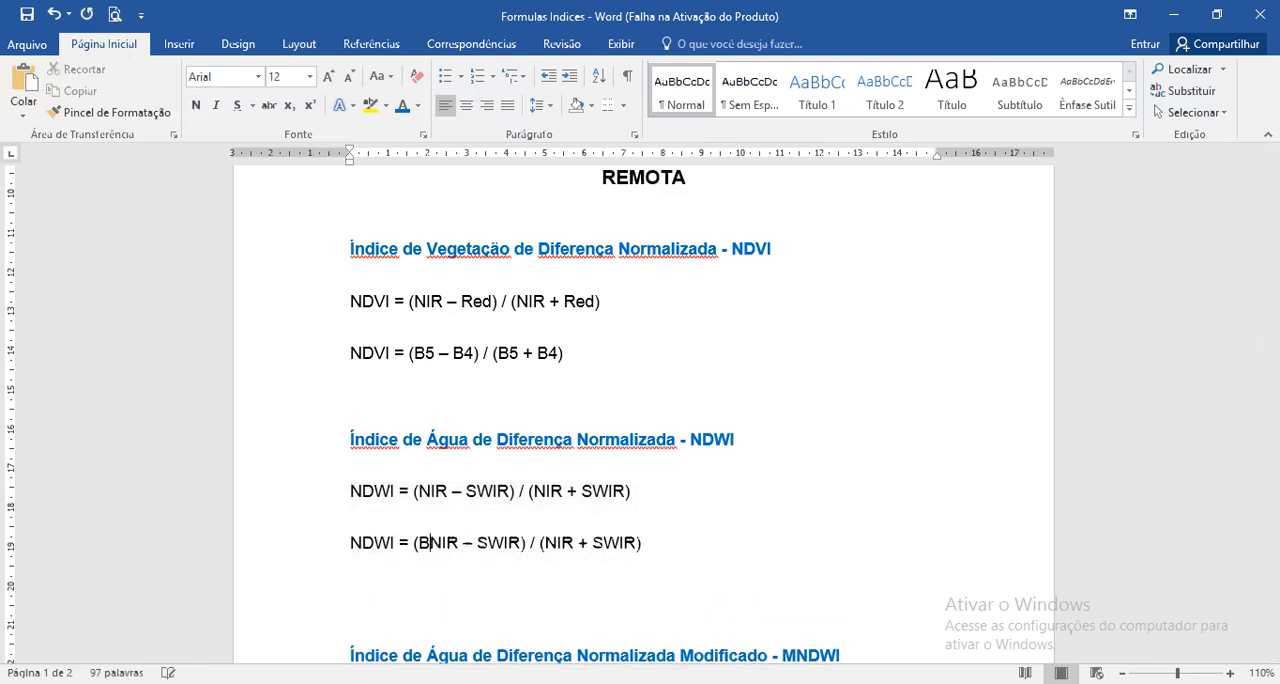
key("Delete")
key("Delete")
key("Delete")
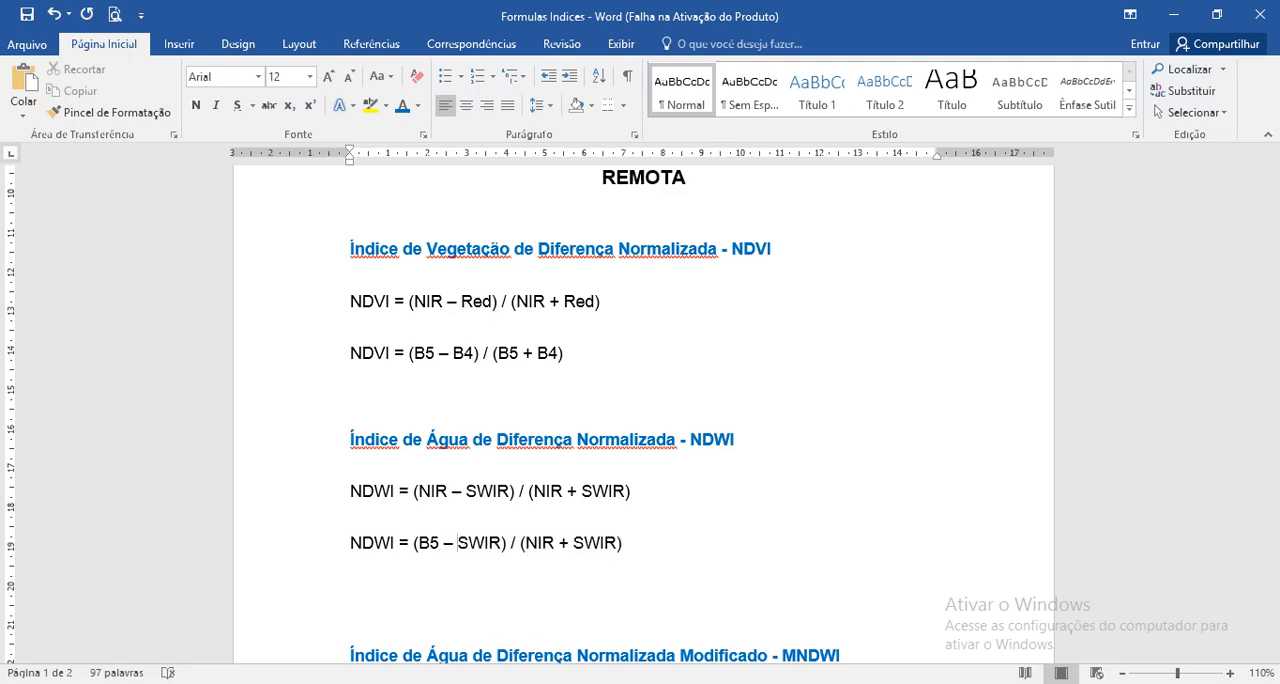
Step: Replace SWIR with an uppercase B6 in the first parenthesis of the duplicated NDWI formula
type("b6")
key("Delete")
key("Delete")
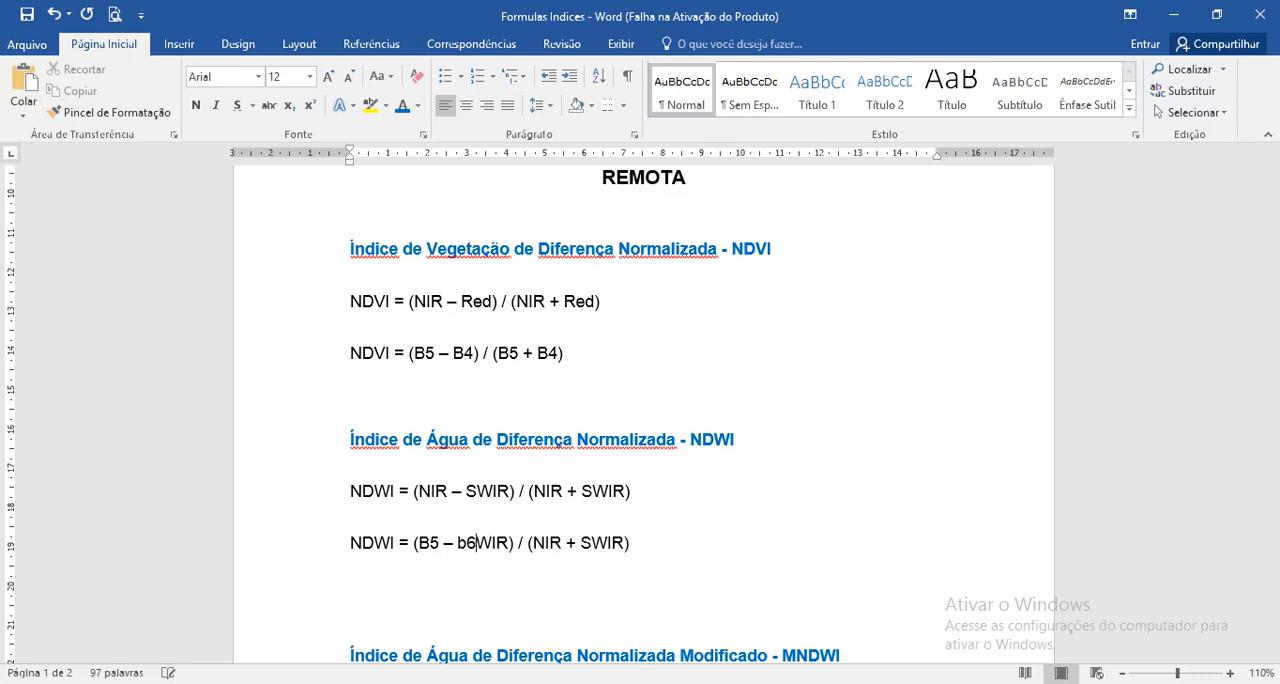
key("Left")
key("BackSpace")
type("B")
key("Delete")
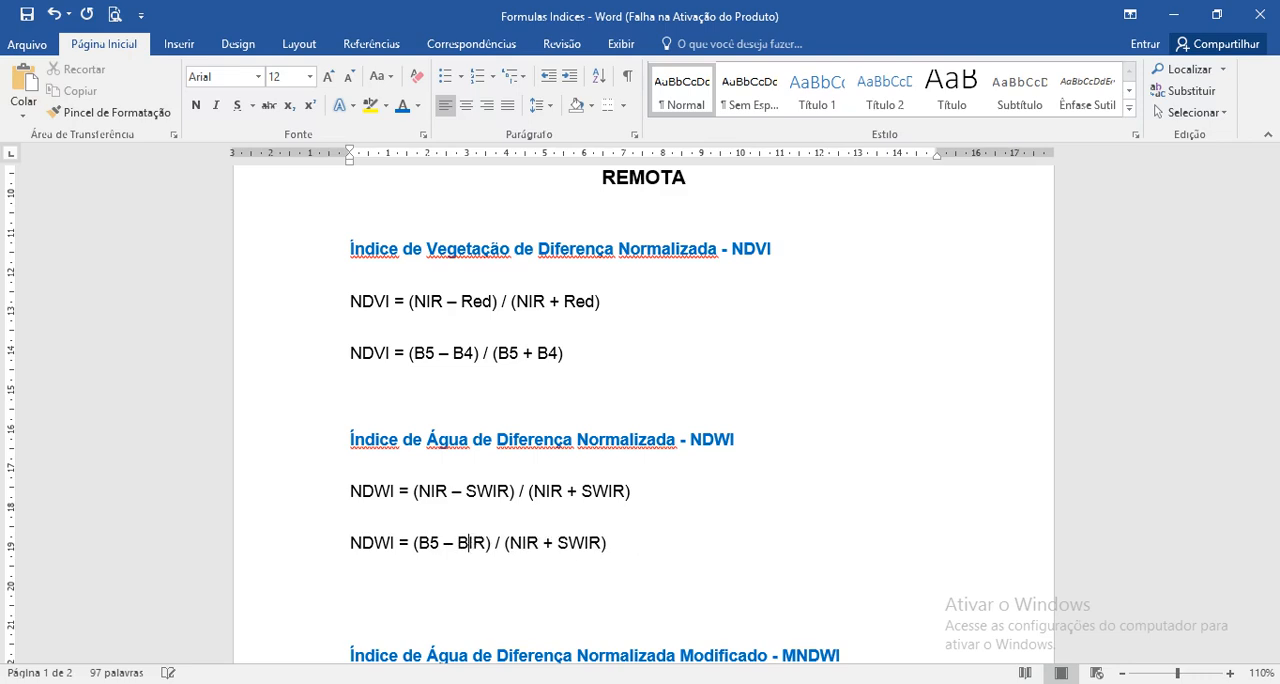
type("6")
key("Delete")
key("Delete")
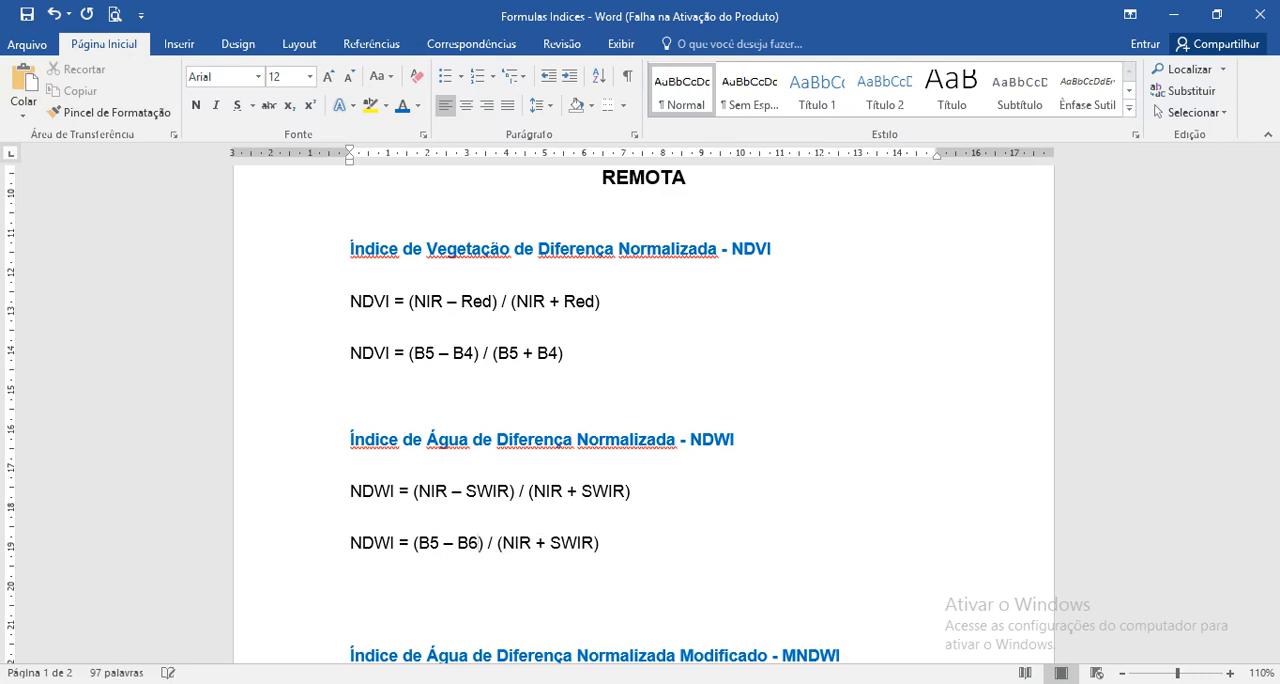
Step: Copy B5 – B6 over the second parenthesis contents of the duplicated NDWI formula and change its minus sign to a plus
scroll(643, 400, "down", 4)
scroll(643, 400, "down", 14)
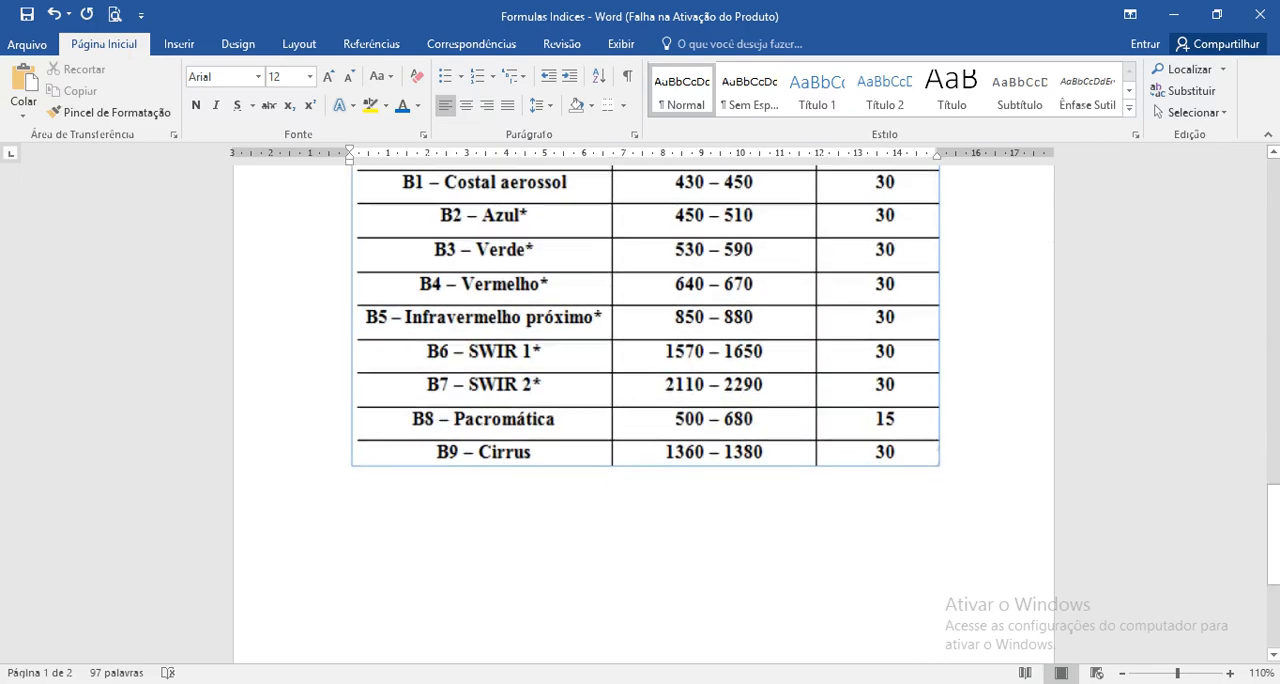
scroll(643, 400, "up", 14)
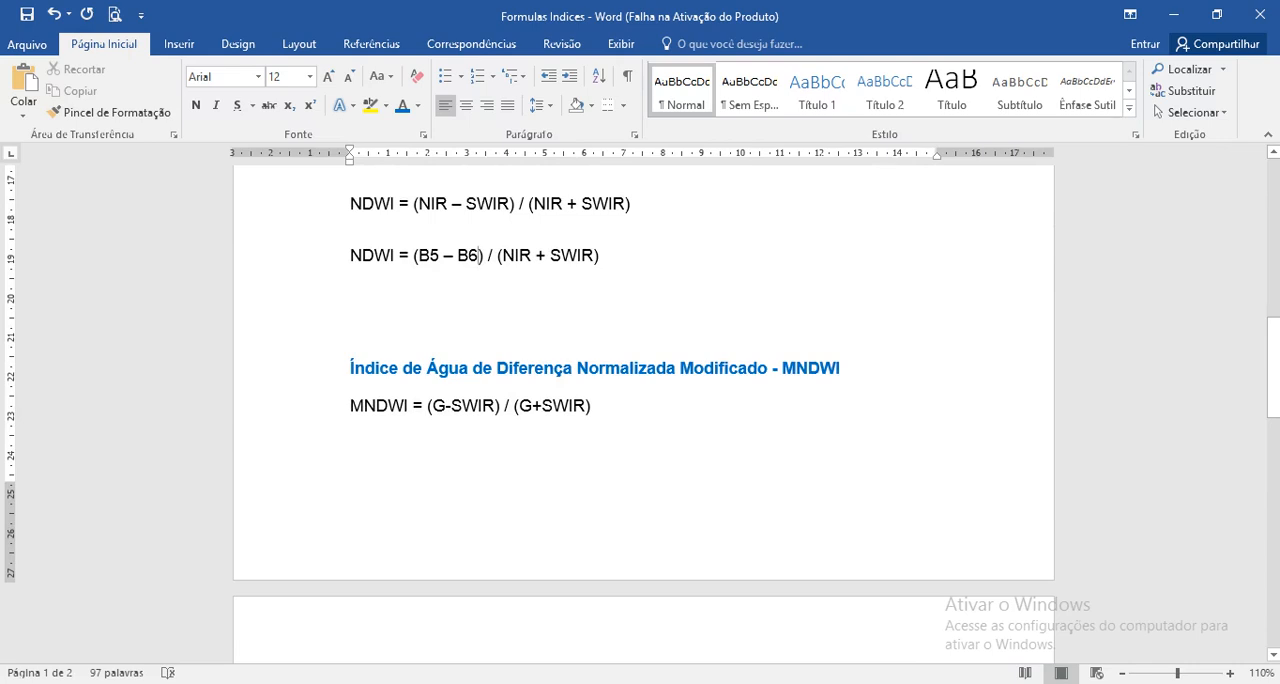
left_click_drag(479, 256, 418, 296)
key("ctrl+c")
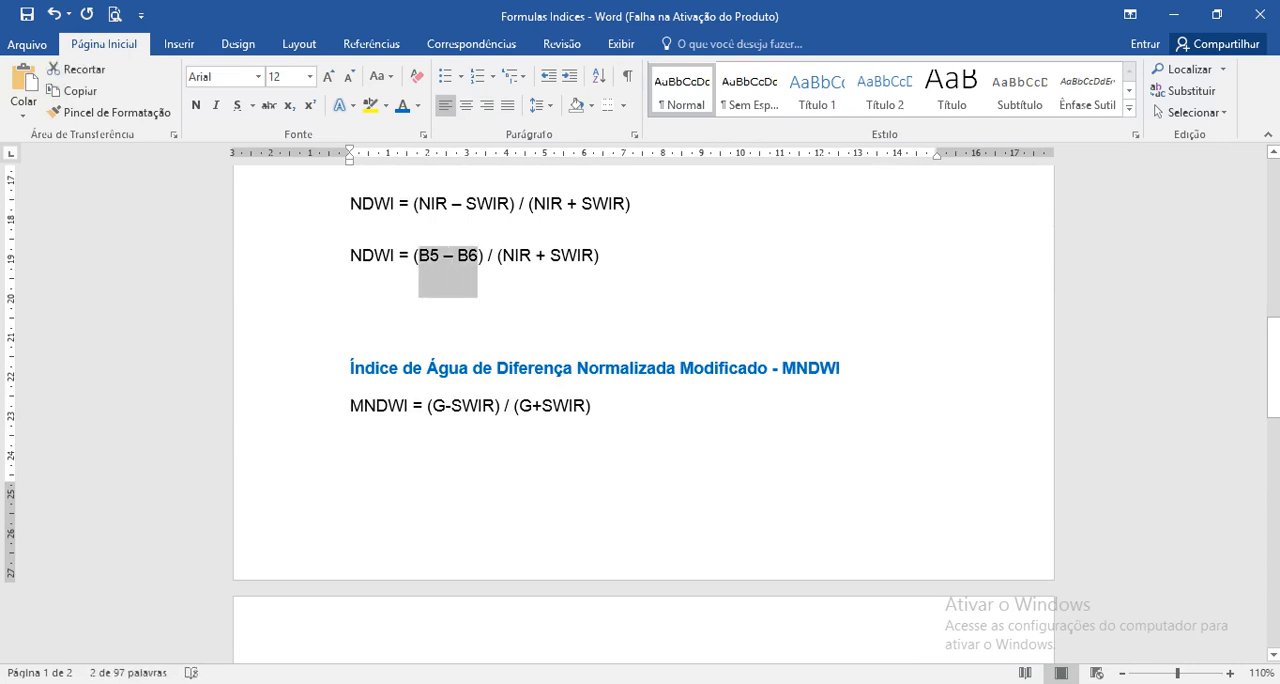
left_click_drag(502, 256, 593, 256)
key("ctrl+v")
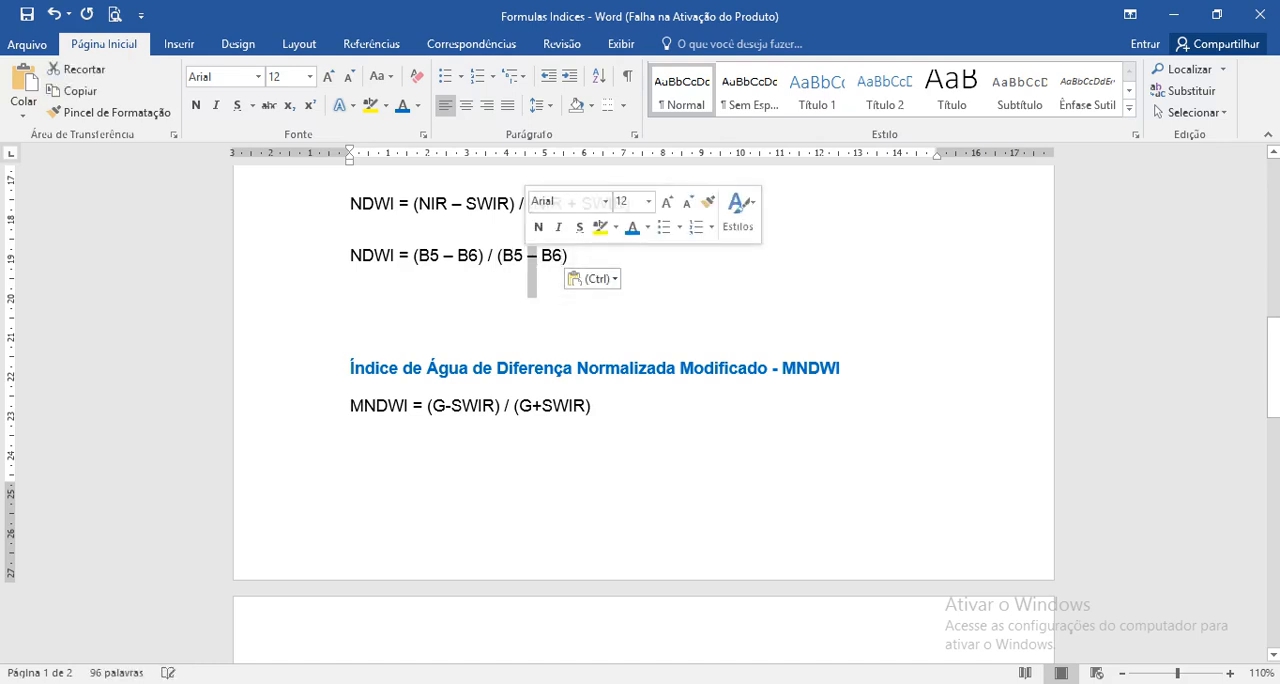
type("+")
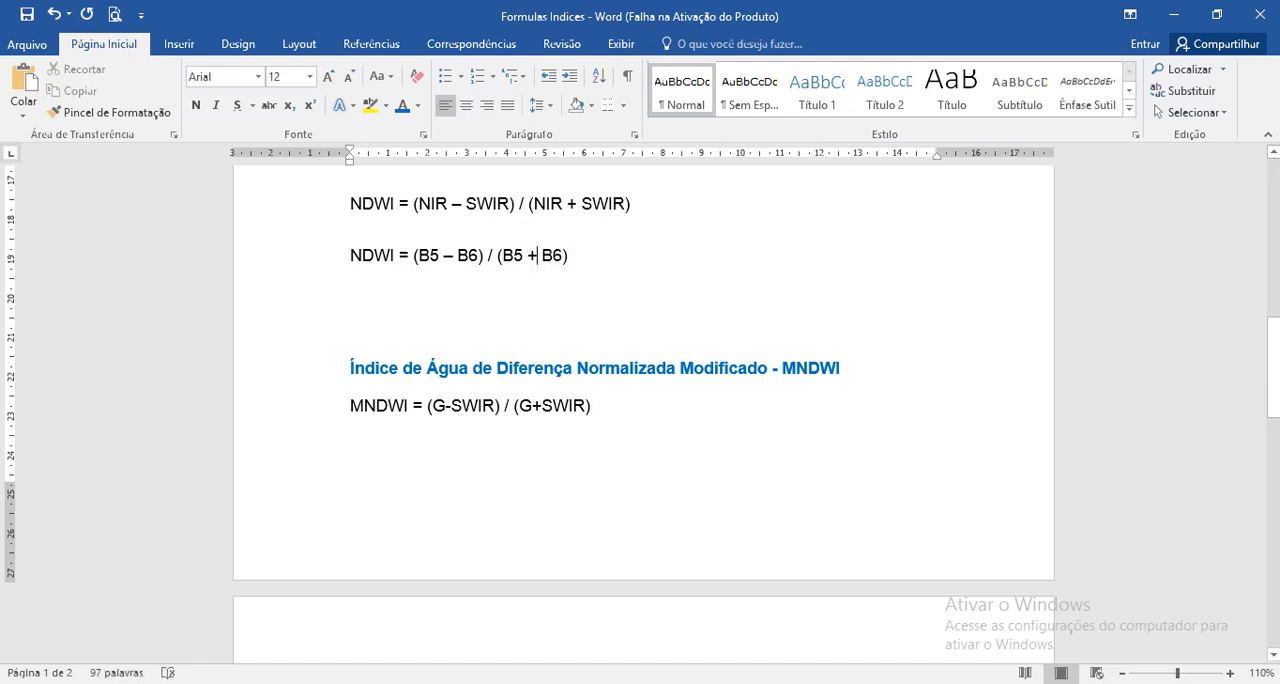
Step: Remove the extra blank lines above the MNDWI and NDWI headings
scroll(643, 370, "down", 1)
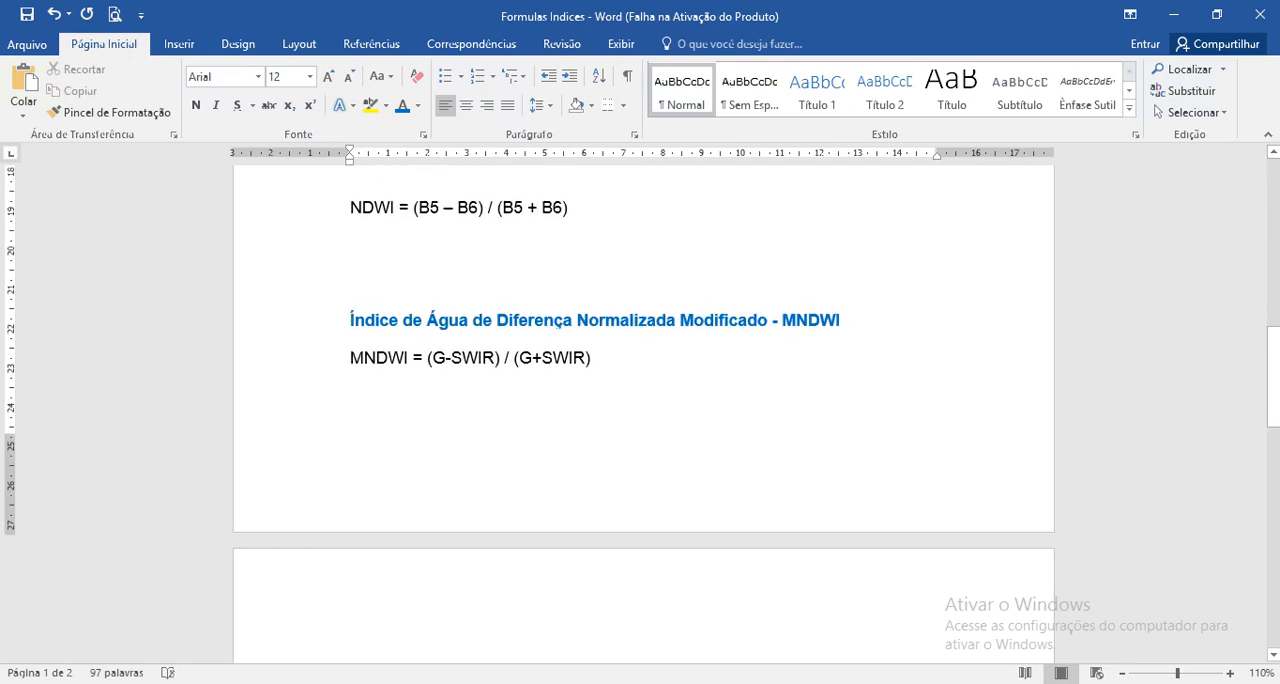
left_click(350, 257)
key("Delete")
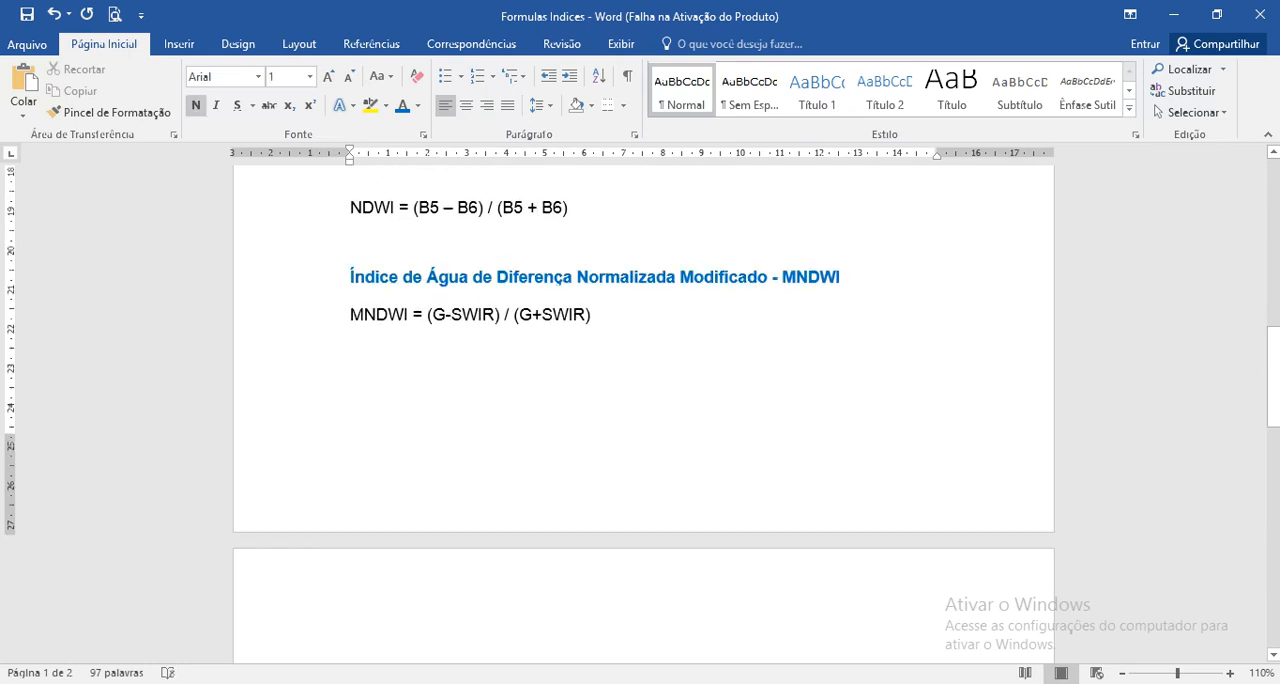
scroll(643, 400, "up", 4)
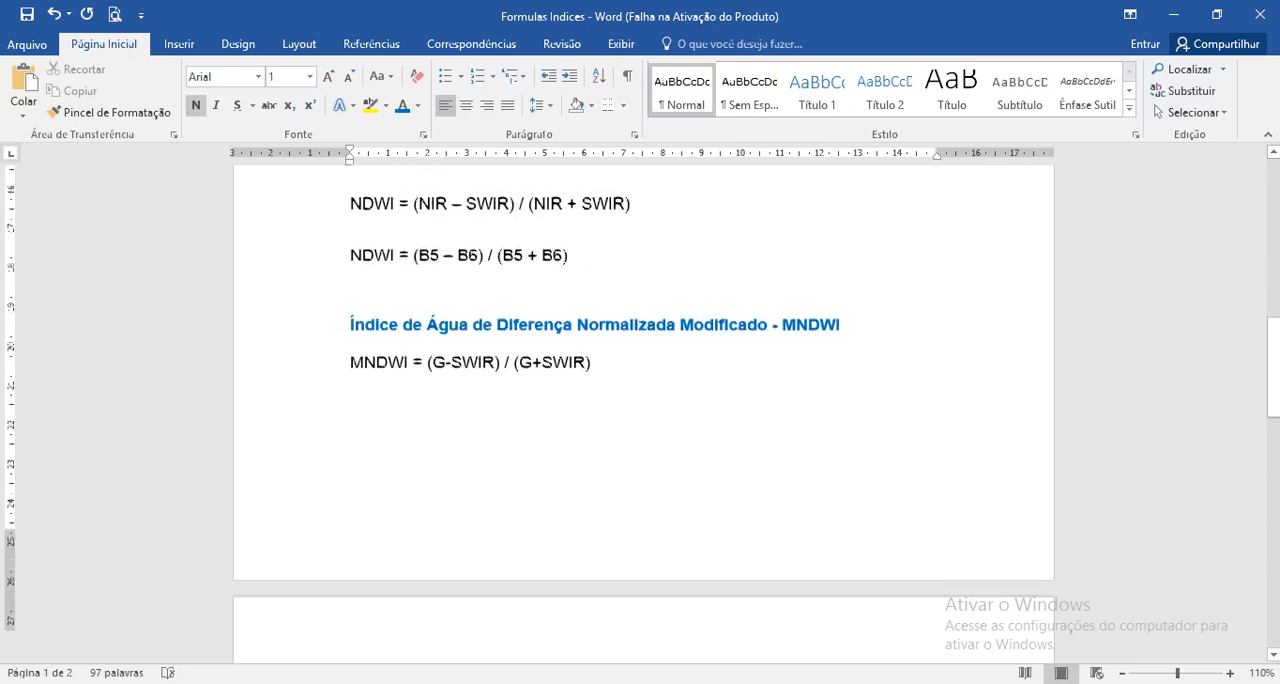
left_click(350, 274)
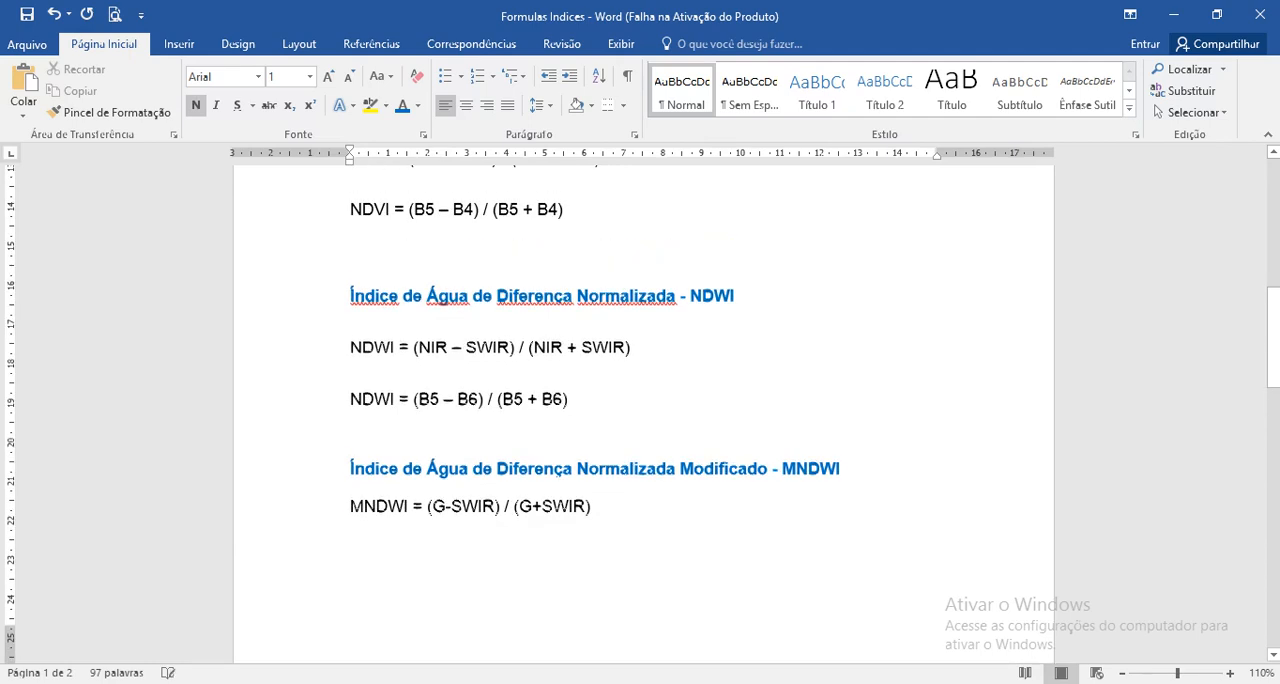
key("Delete")
Step: Duplicate the MNDWI formula directly below the original
scroll(643, 400, "down", 4)
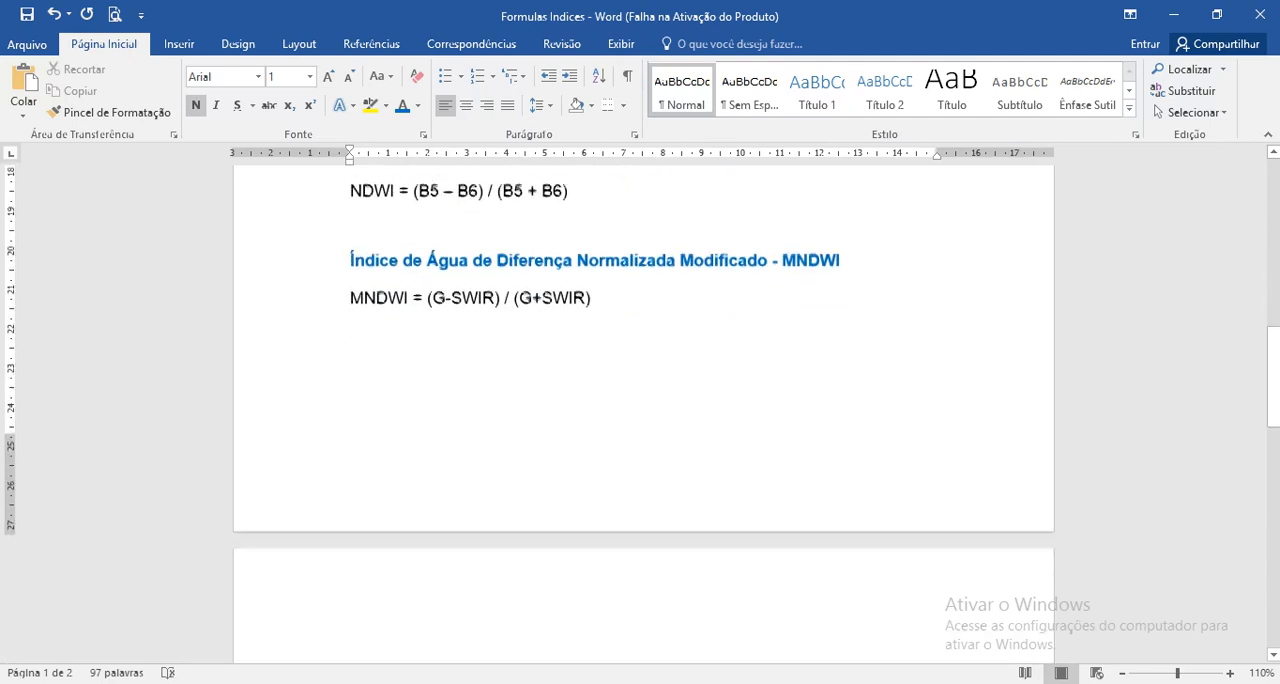
left_click_drag(591, 299, 350, 299)
key("ctrl+c")
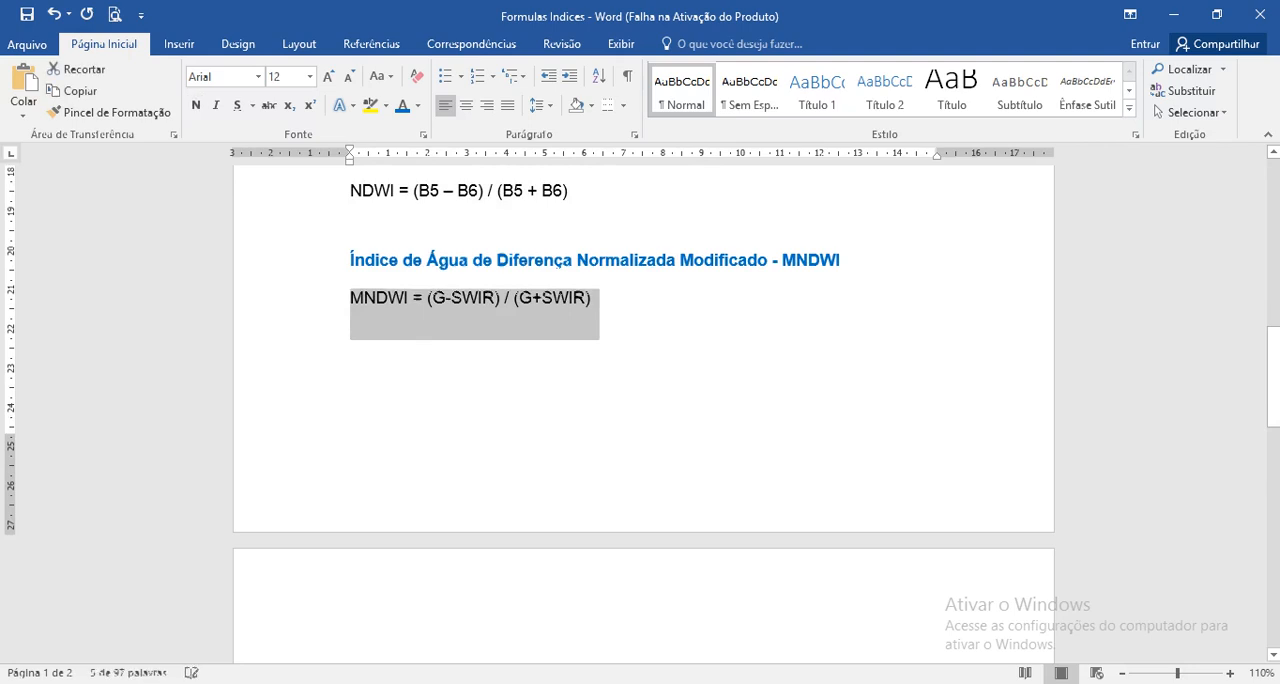
left_click(353, 348)
key("ctrl+v")
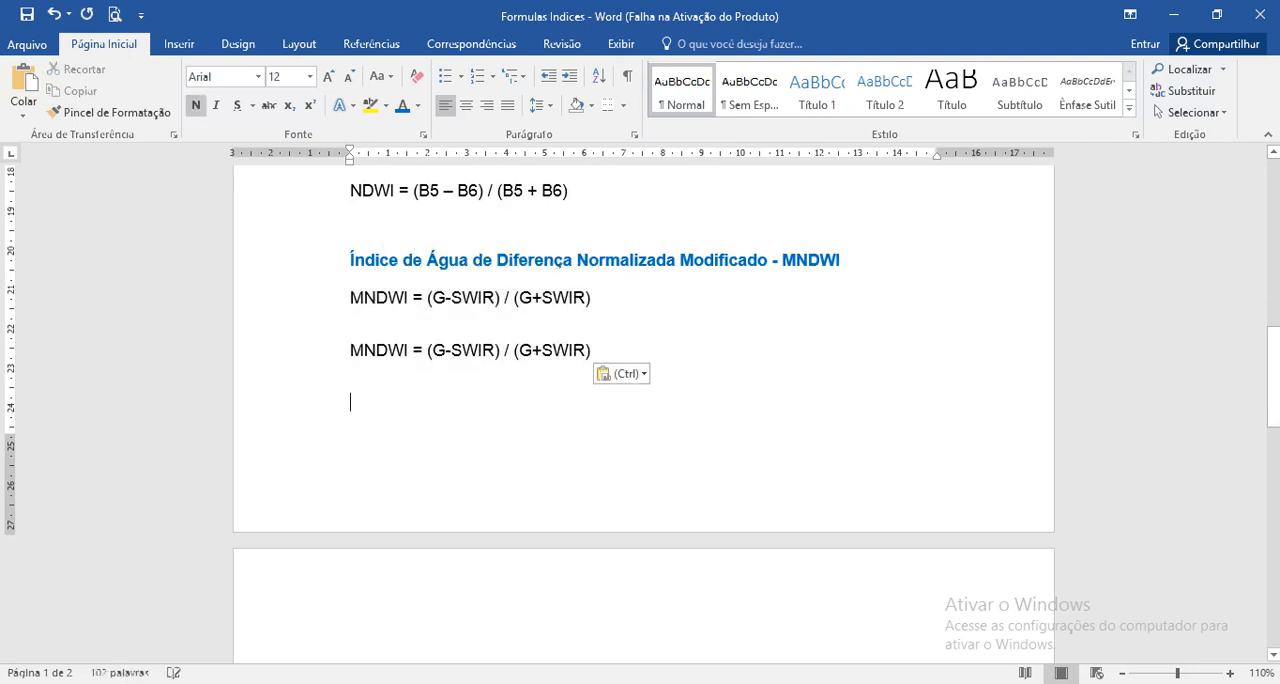
Step: Remove the extra blank lines above the Landsat 8 spectral characteristics heading on page 2
left_click(351, 640)
key("Delete")
key("Delete")
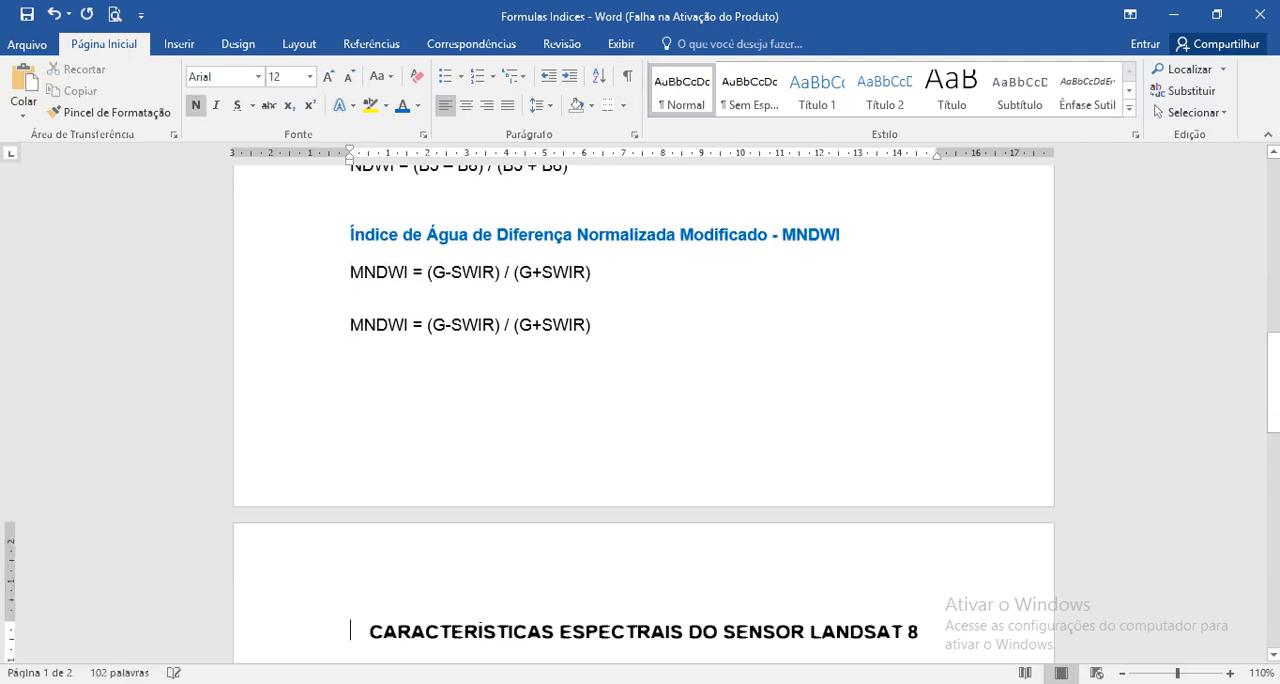
Step: Replace G-SWIR with B3 – B6 in the duplicated MNDWI formula's first parenthesis, copying – B6 from the NDWI band formula
scroll(640, 400, "up", 3)
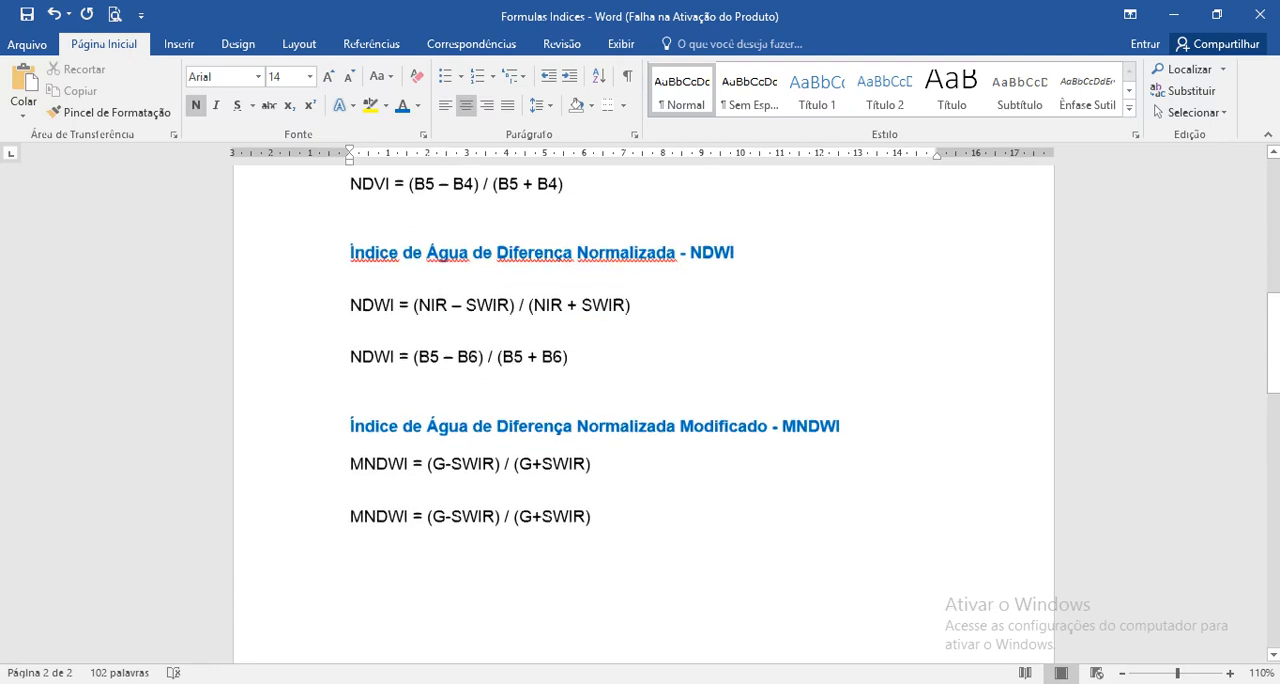
scroll(640, 400, "down", 3)
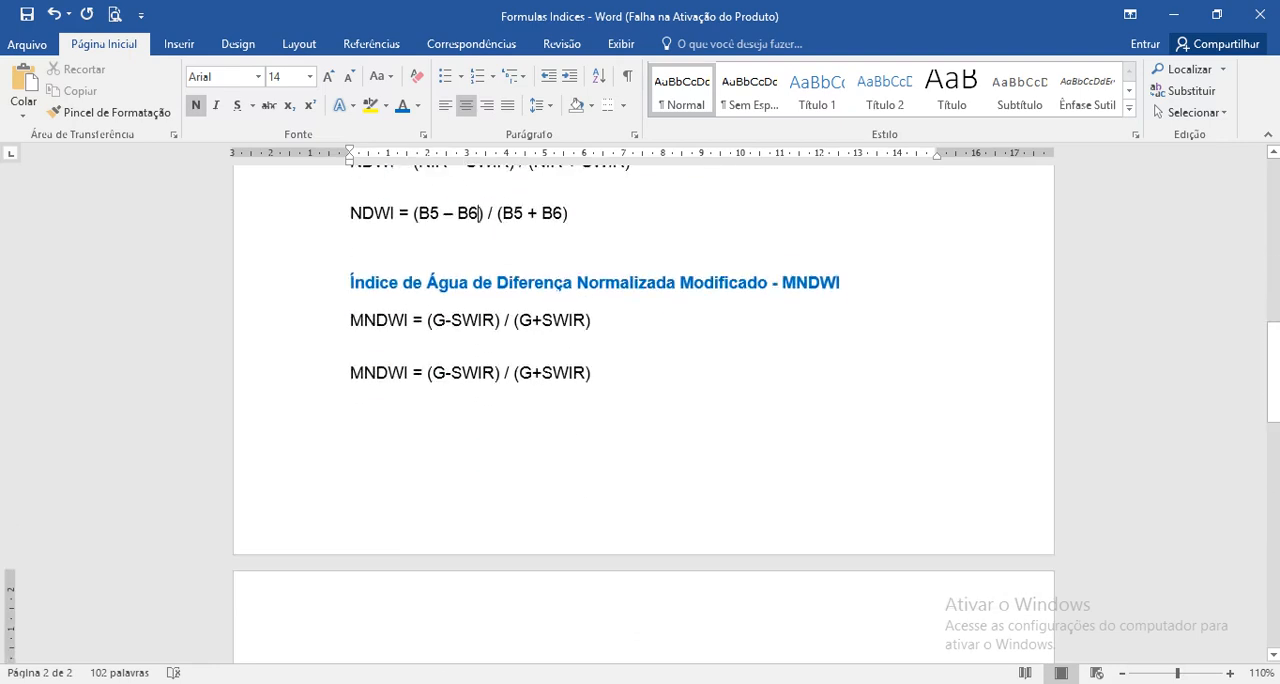
left_click_drag(479, 212, 444, 250)
scroll(640, 400, "down", 11)
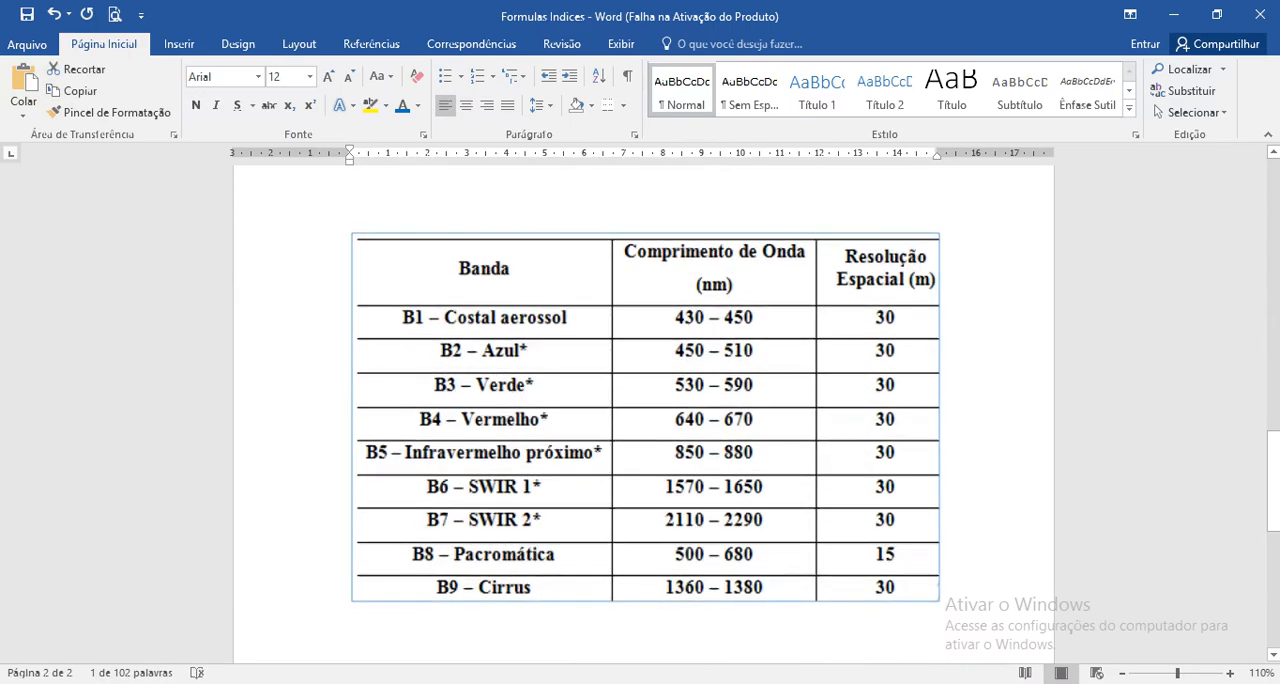
scroll(640, 400, "up", 9)
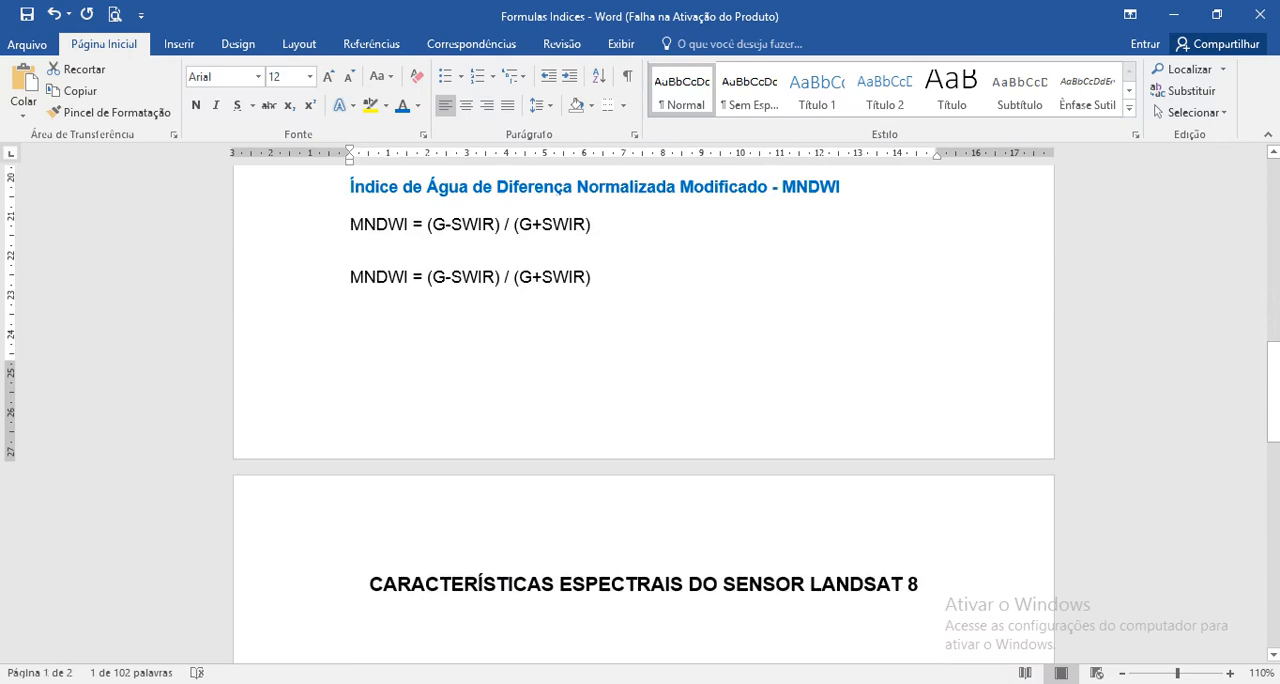
left_click(433, 278)
type("B3")
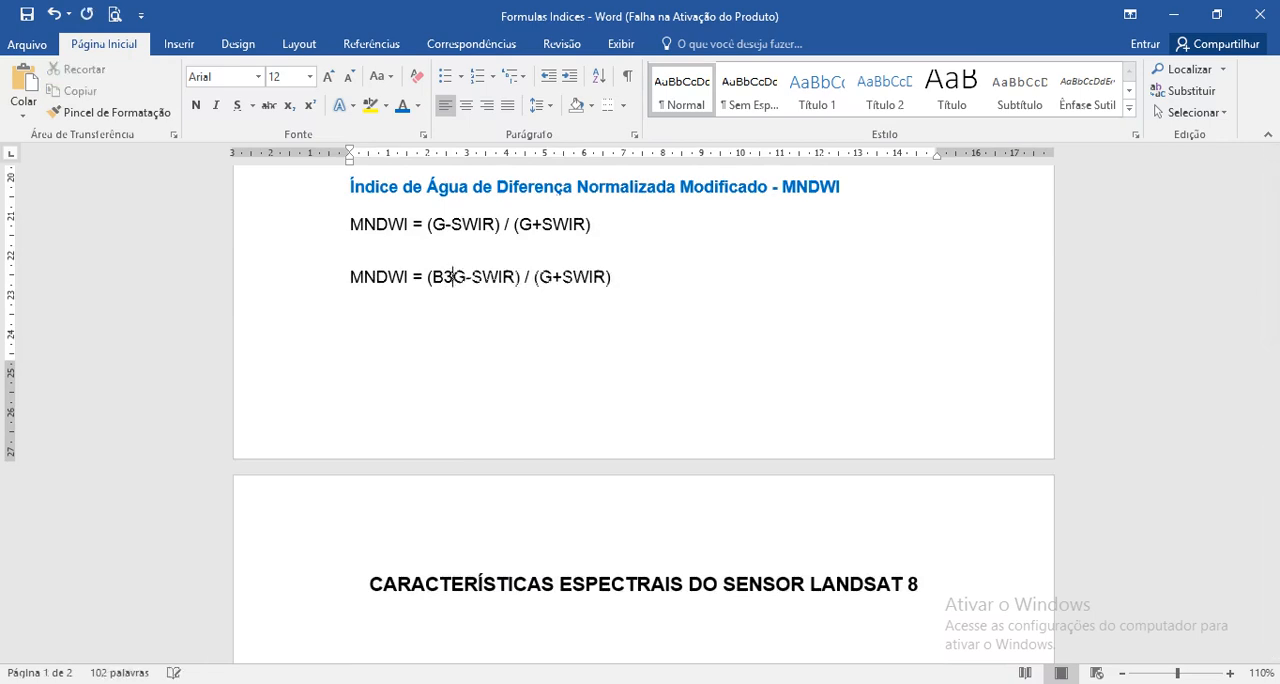
key("ctrl+v")
key("Delete")
key("Delete")
key("Delete")
key("Delete")
key("Delete")
key("Delete")
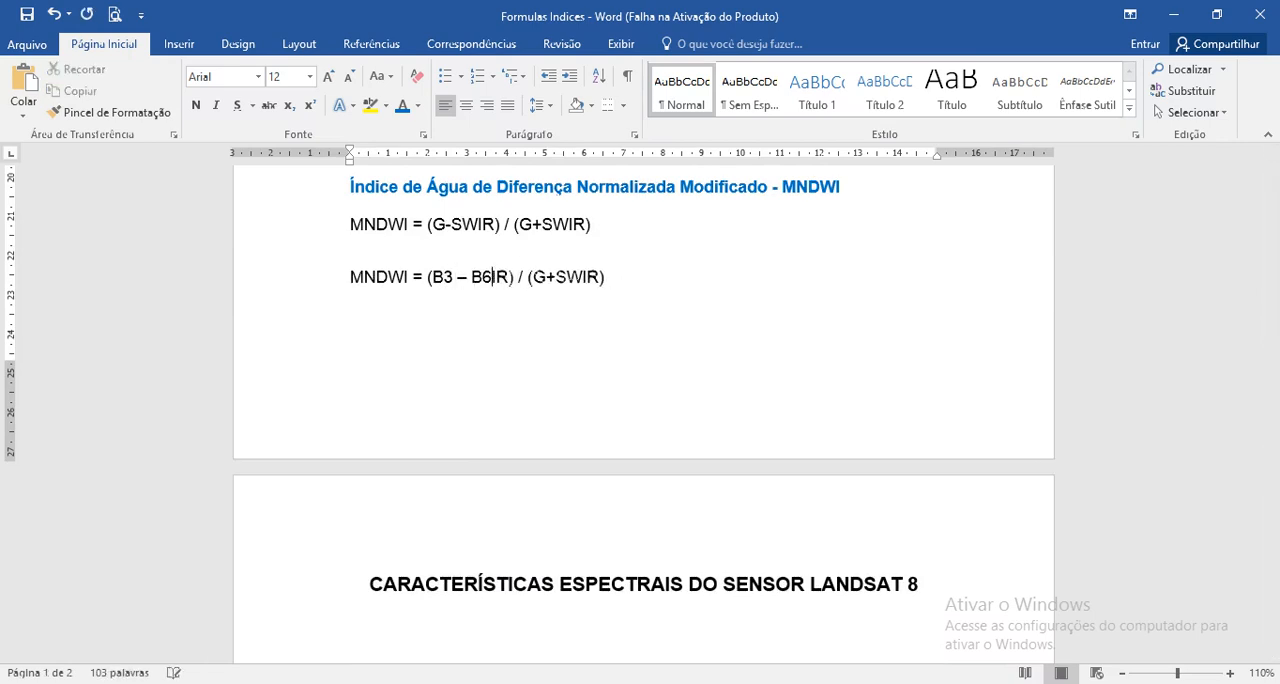
Step: Copy B3 – B6 from the duplicated MNDWI formula's first parenthesis and paste it in place of G+SWIR in the second parenthesis
key("shift+Left")
key("shift+Left")
key("shift+Left")
key("shift+Left")
key("shift+Left")
key("shift+Left")
key("shift+Left")
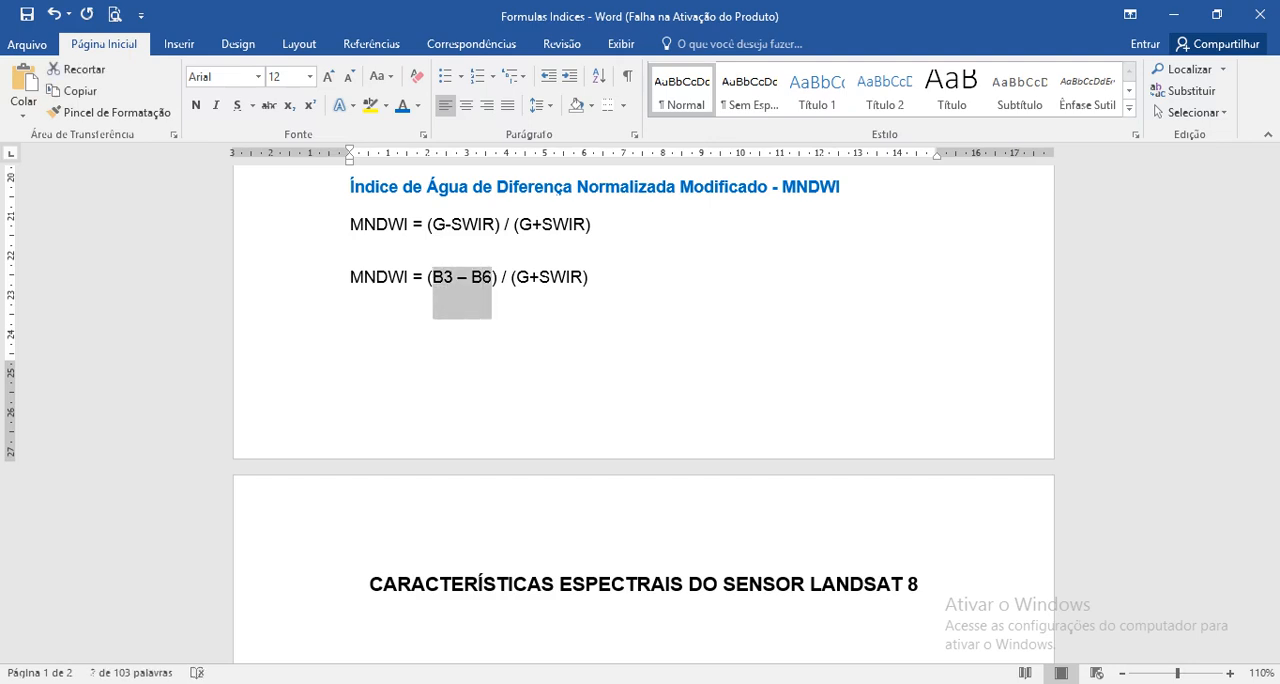
key("Right")
key("Right")
key("Right")
key("Right")
key("Right")
key("Right")
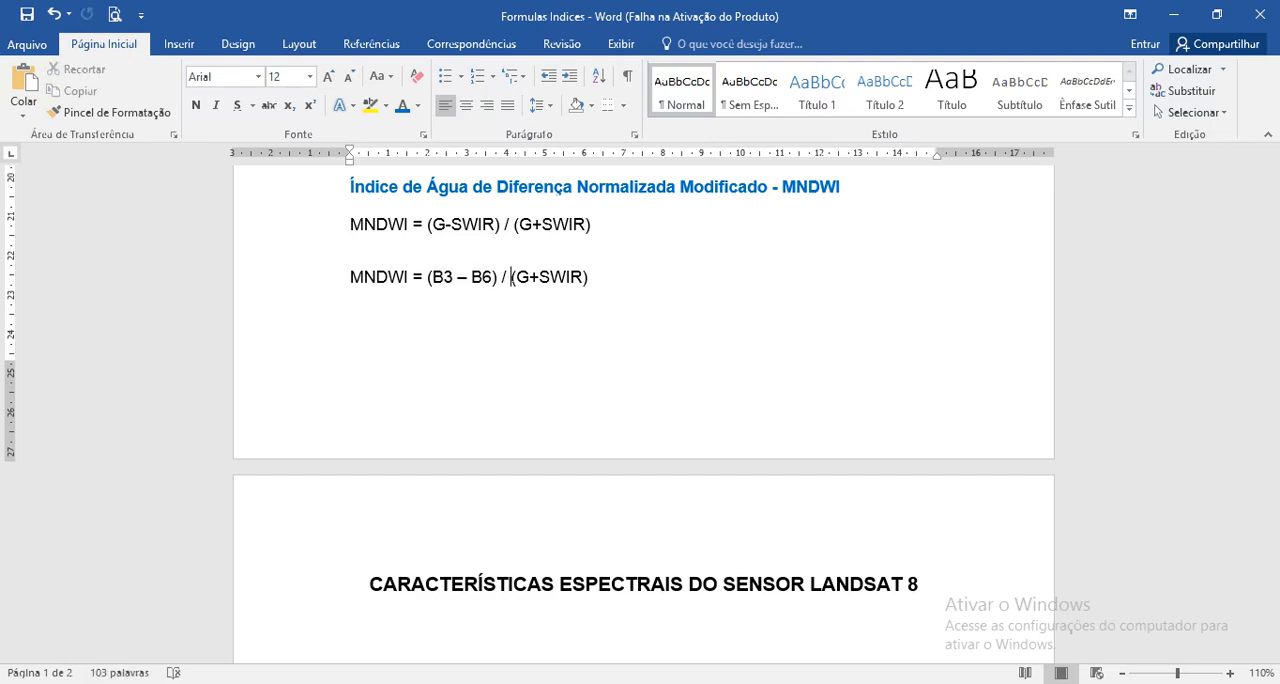
key("ctrl+v")
key("Delete")
key("Delete")
key("Delete")
key("Delete")
key("Delete")
key("Delete")
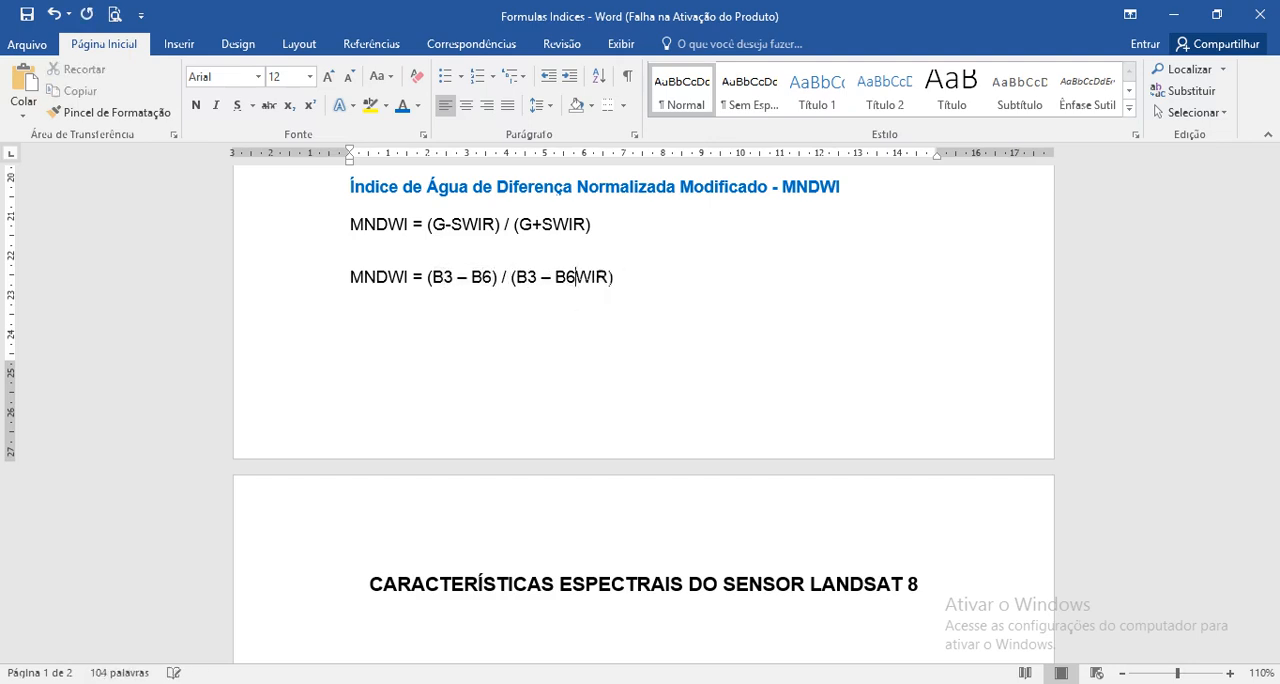
Step: Change the minus sign between B3 and B6 in the duplicated MNDWI formula's second parenthesis to a plus sign
key("Left")
key("Left")
key("Left")
key("Left")
type("+")
key("Delete")
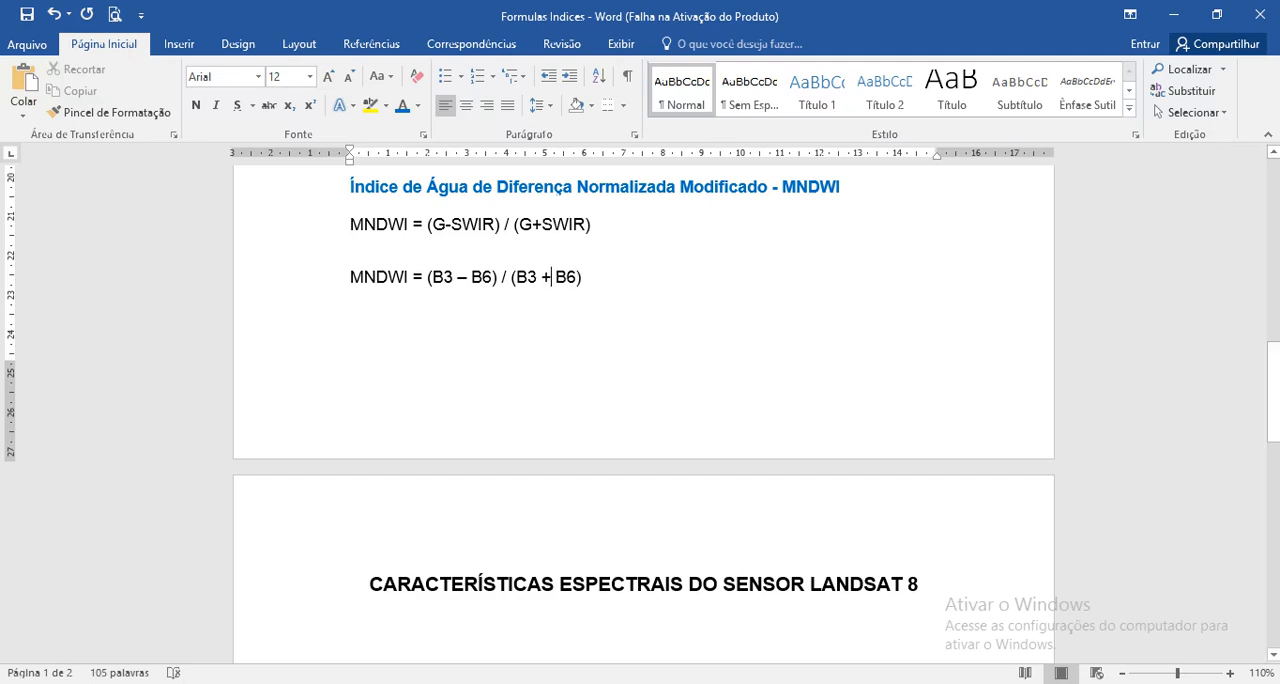
Step: Colour the three band-number formulas for NDVI, NDWI and MNDWI red
scroll(640, 400, "down", 3)
scroll(640, 400, "up", 5)
scroll(640, 400, "up", 5)
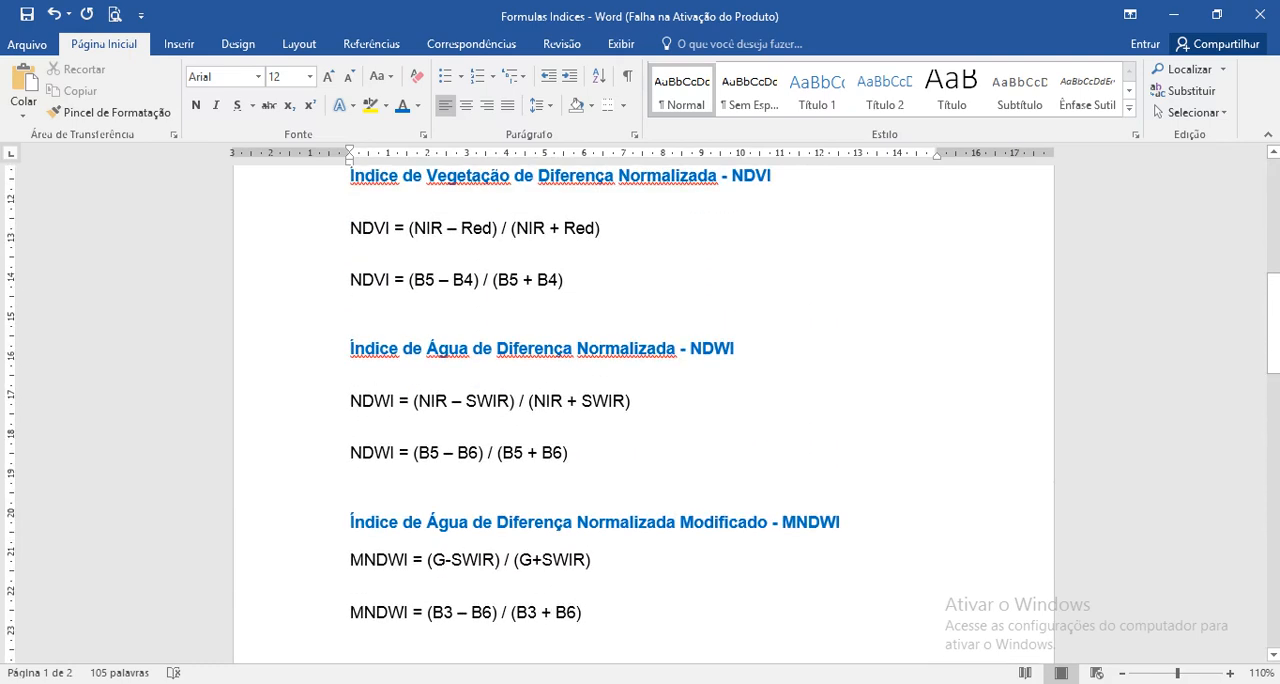
left_click_drag(565, 281, 350, 281)
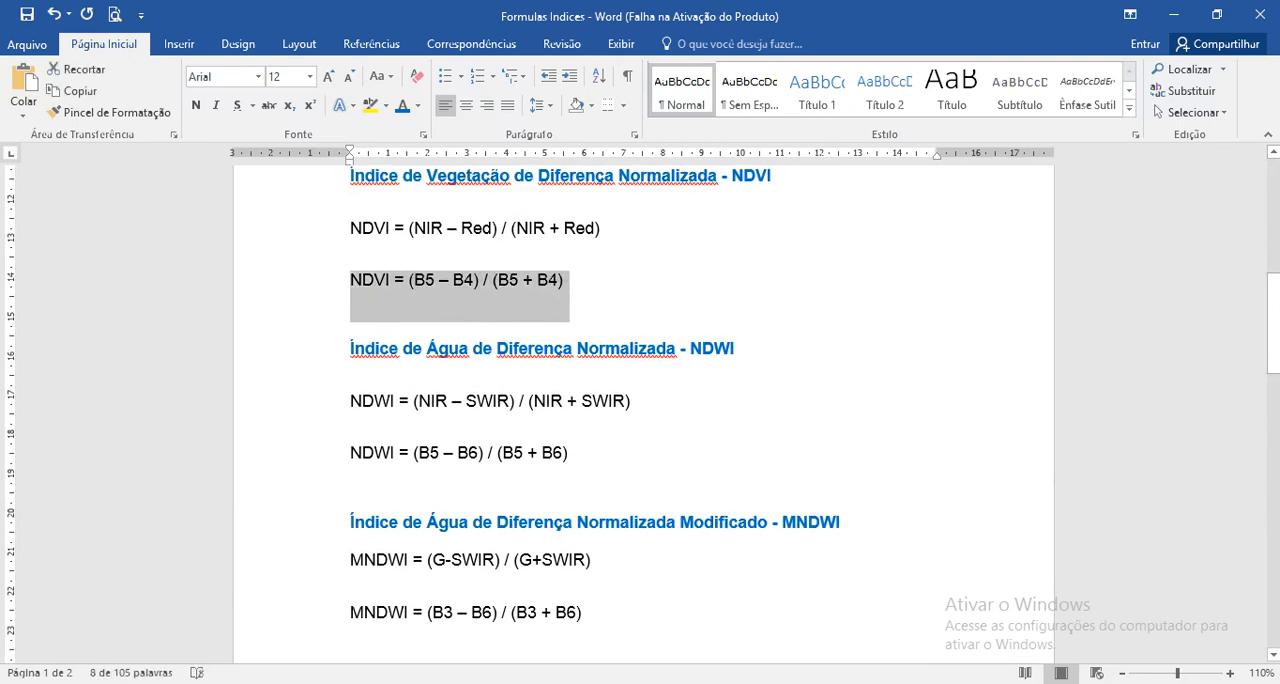
left_click_drag(570, 453, 350, 453)
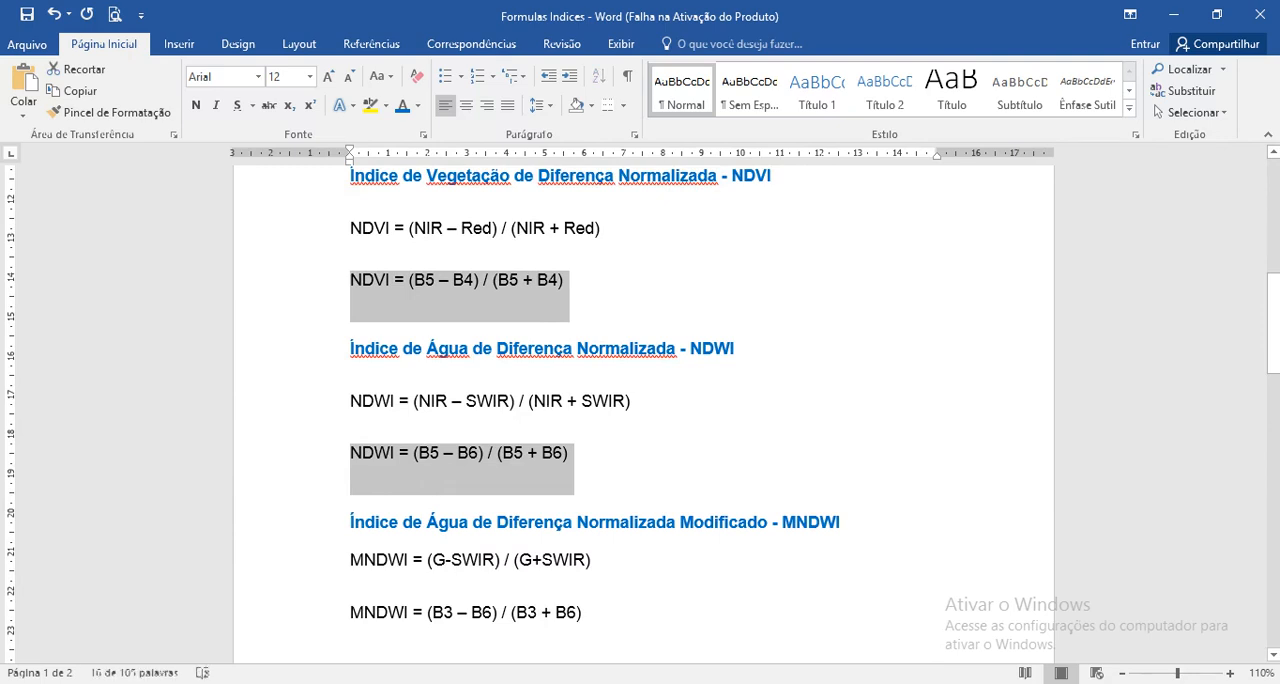
left_click_drag(588, 612, 350, 612)
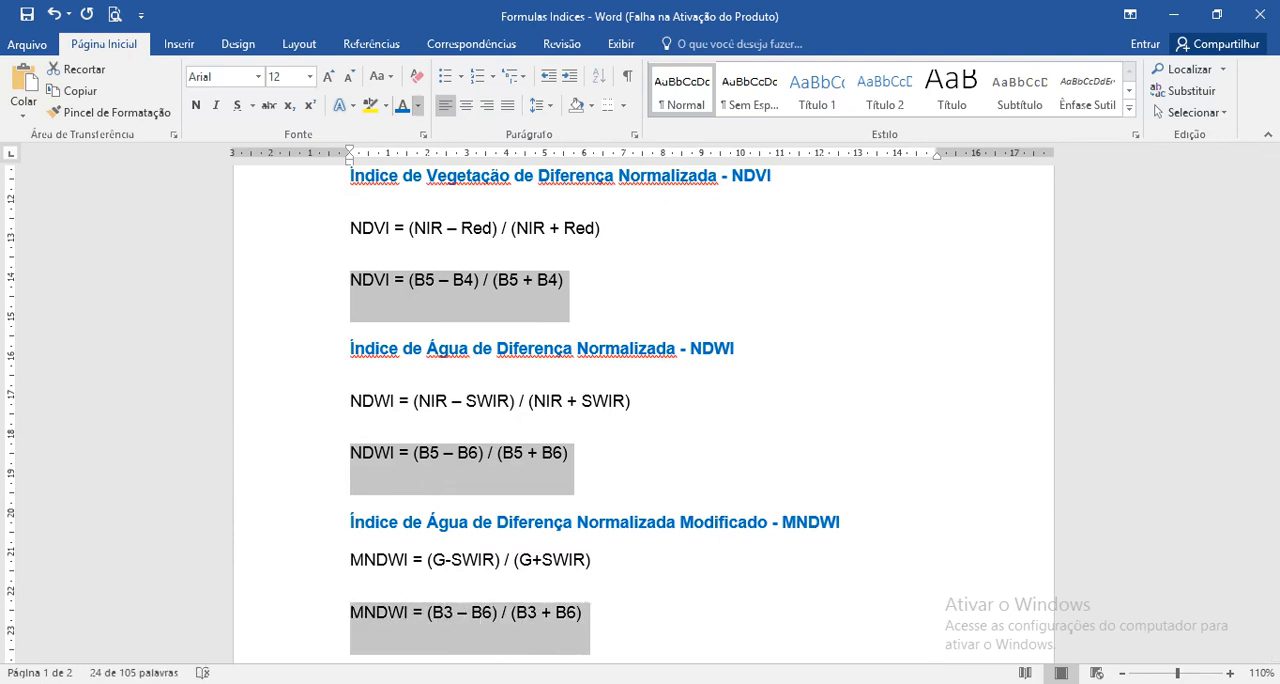
left_click(418, 105)
left_click(419, 275)
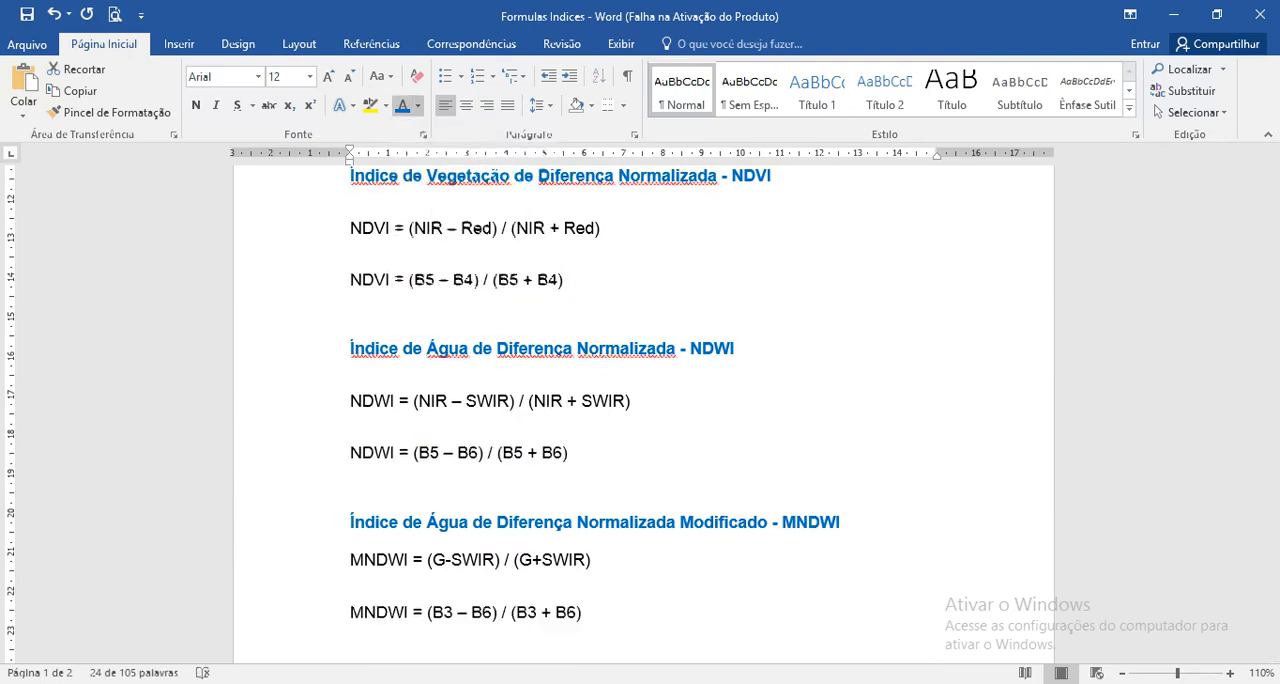
left_click(459, 453)
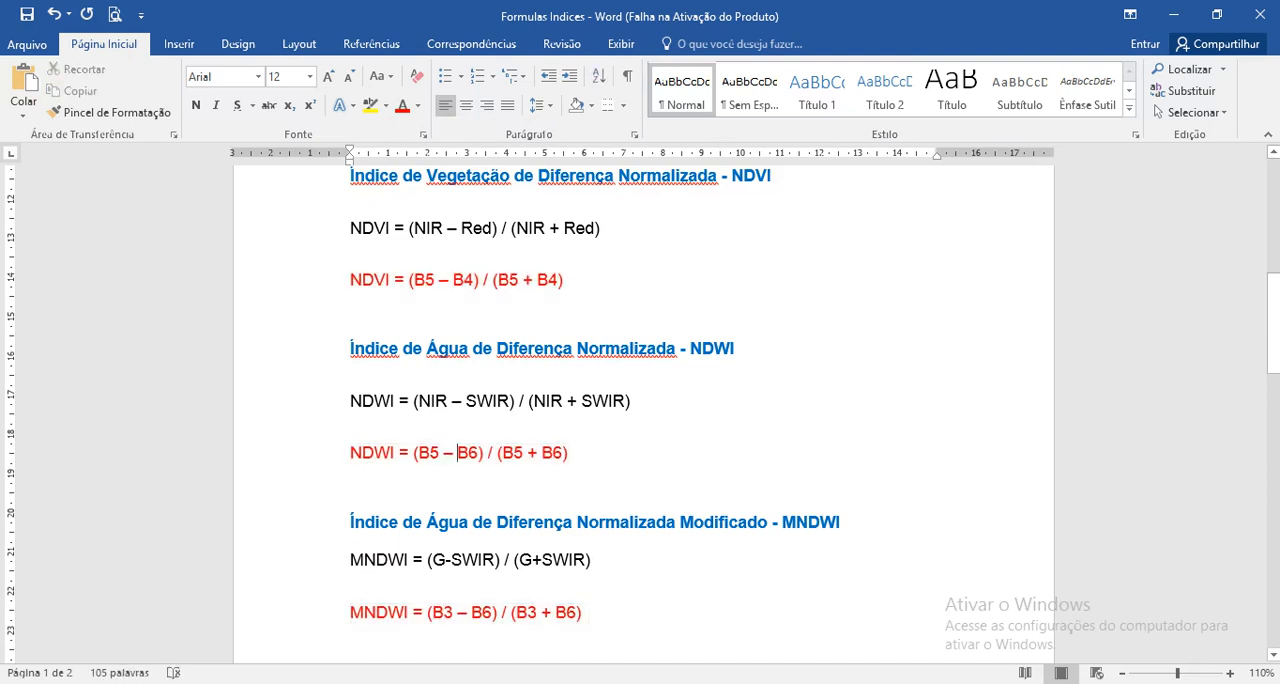
Step: Switch to QGIS and save the project as Exercicio7_CalculoIndices_NDVI_NDWI_MNDWI in the folder of the same name on drive F:
left_click(1174, 15)
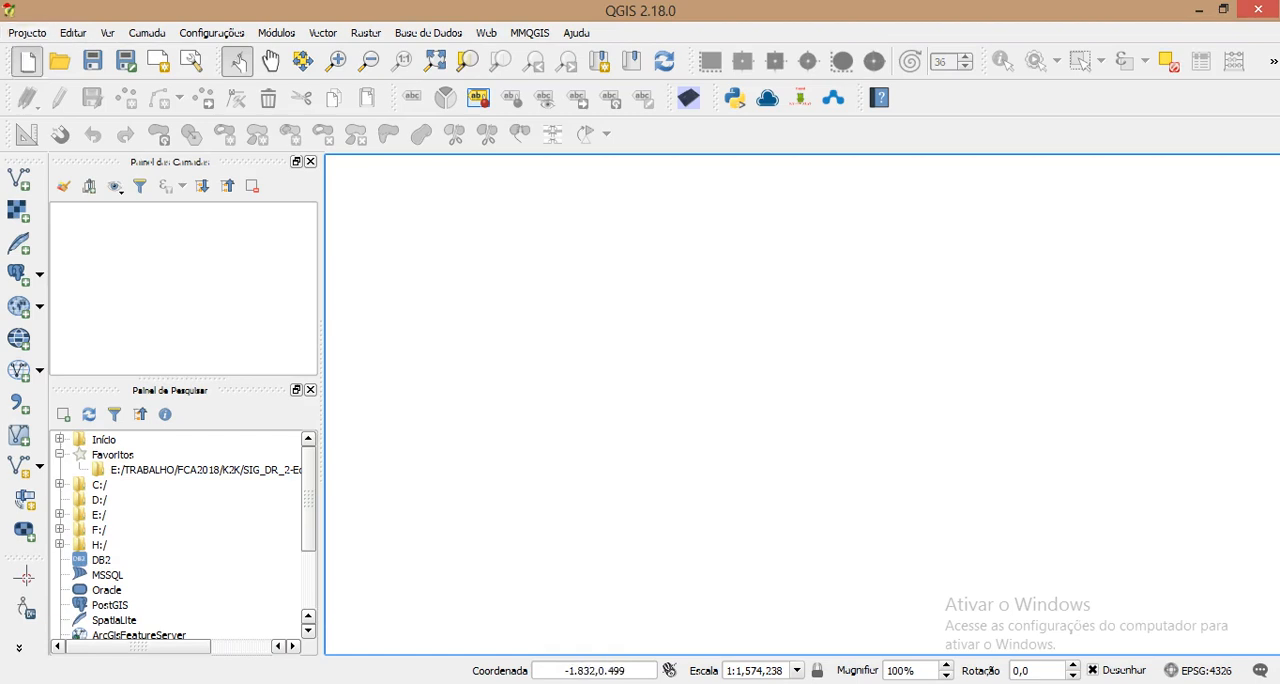
left_click(27, 33)
left_click(27, 33)
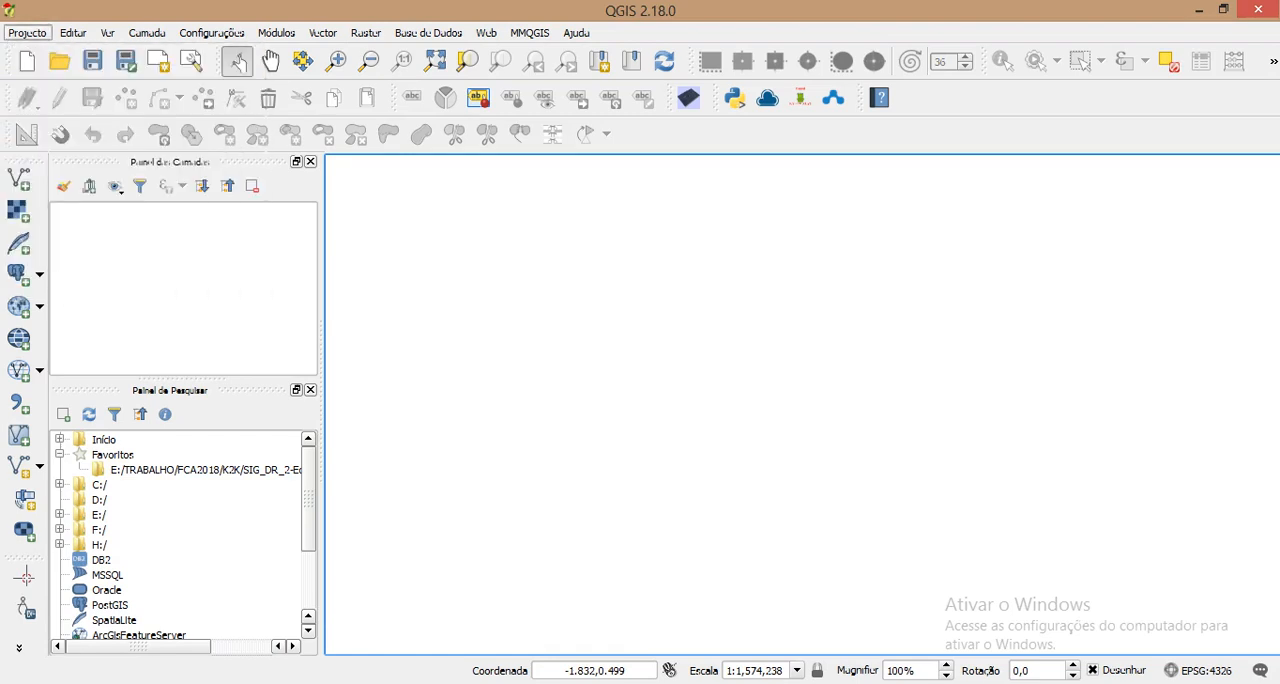
left_click(27, 33)
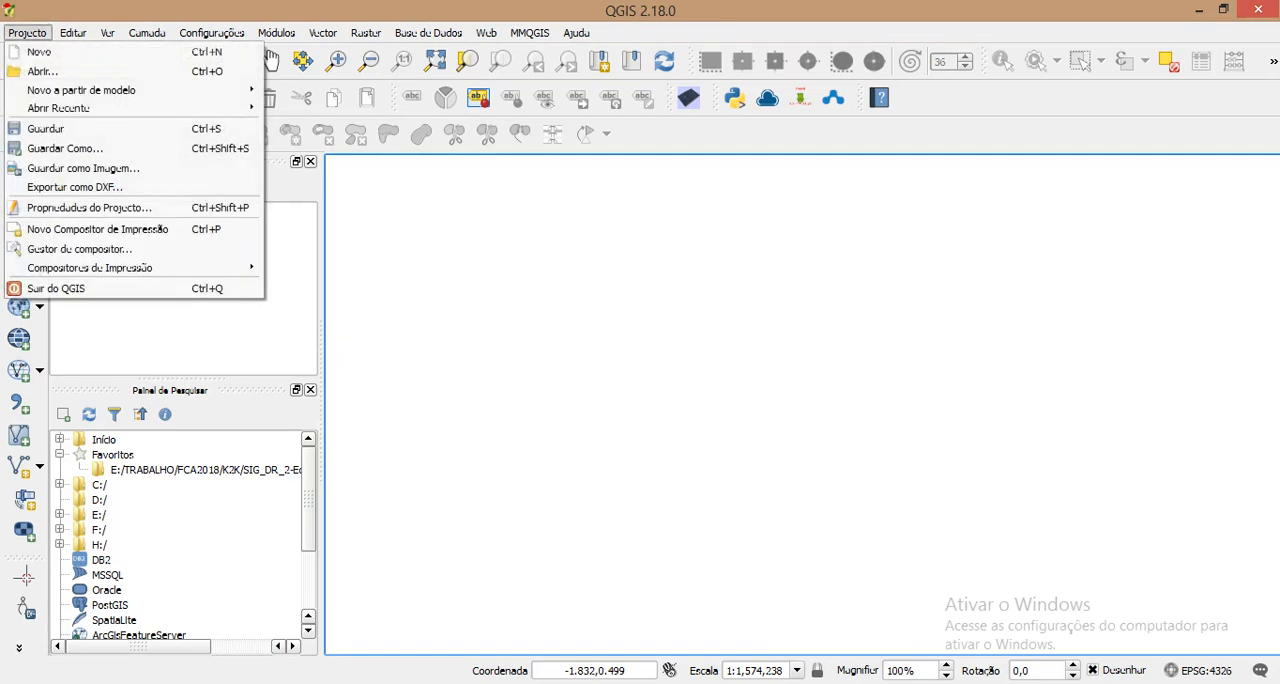
left_click(65, 148)
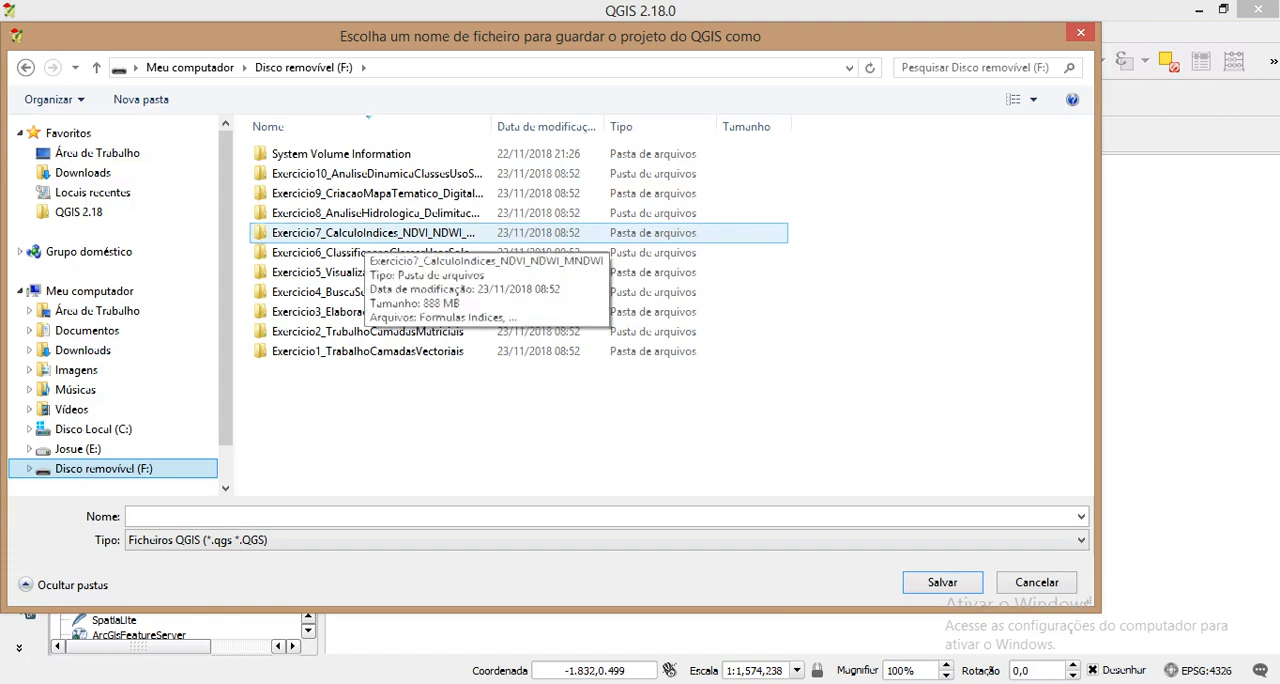
double_click(370, 232)
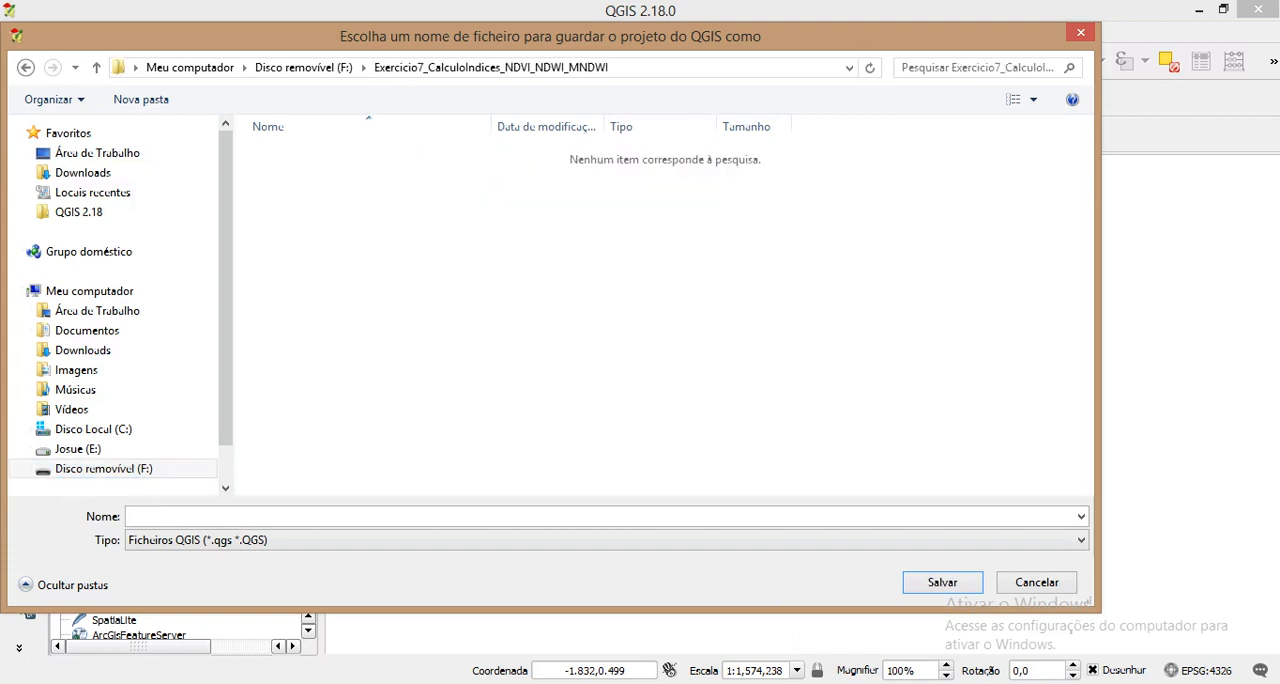
left_click(131, 516)
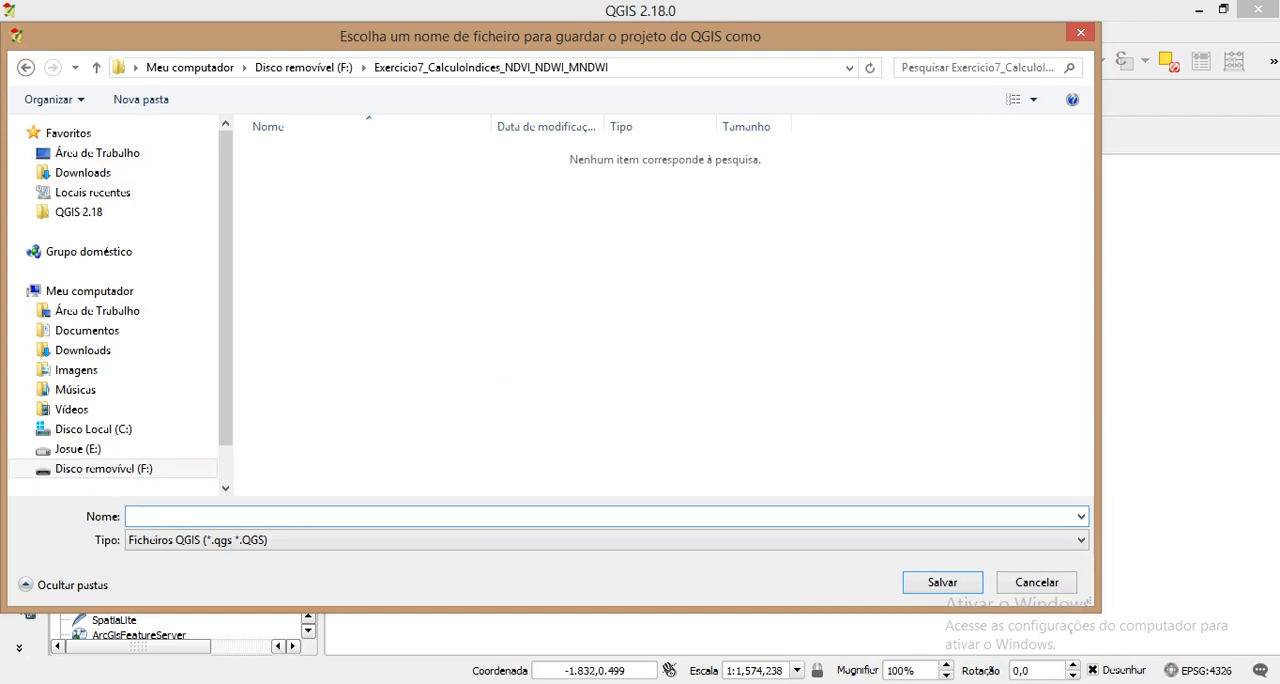
type("Exercicio7_CalculoIndices_NDVI_NDWI_MNDWI")
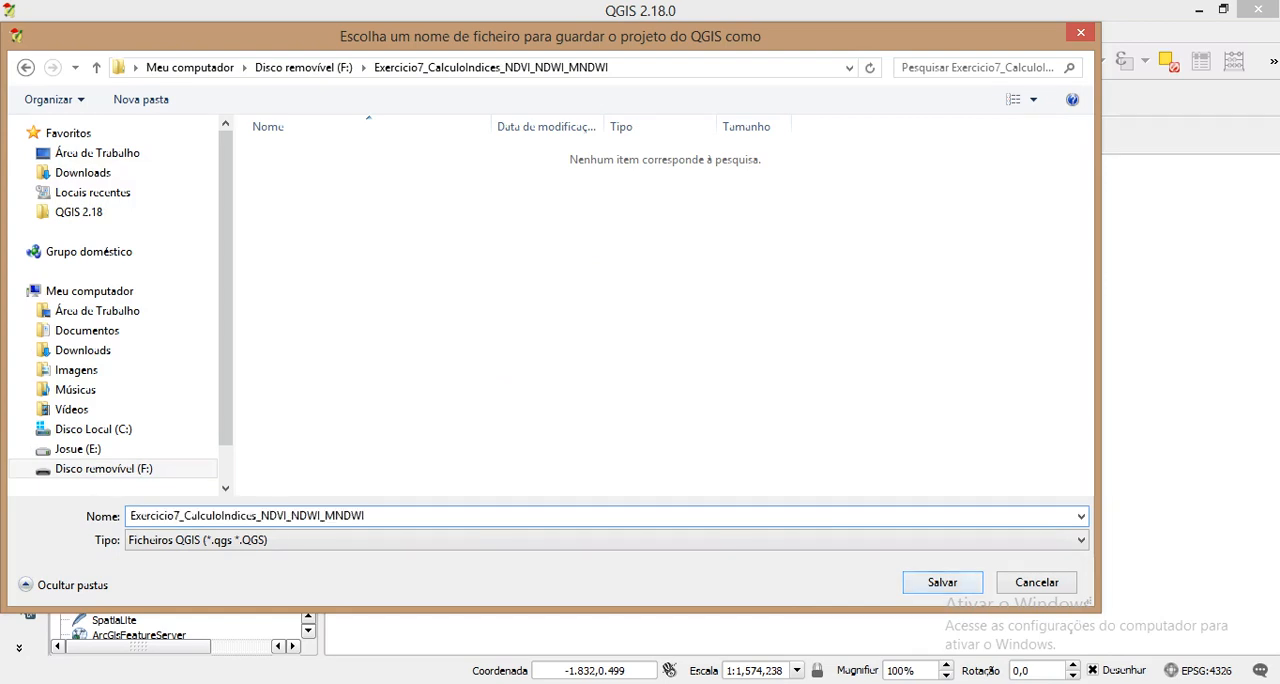
key("Return")
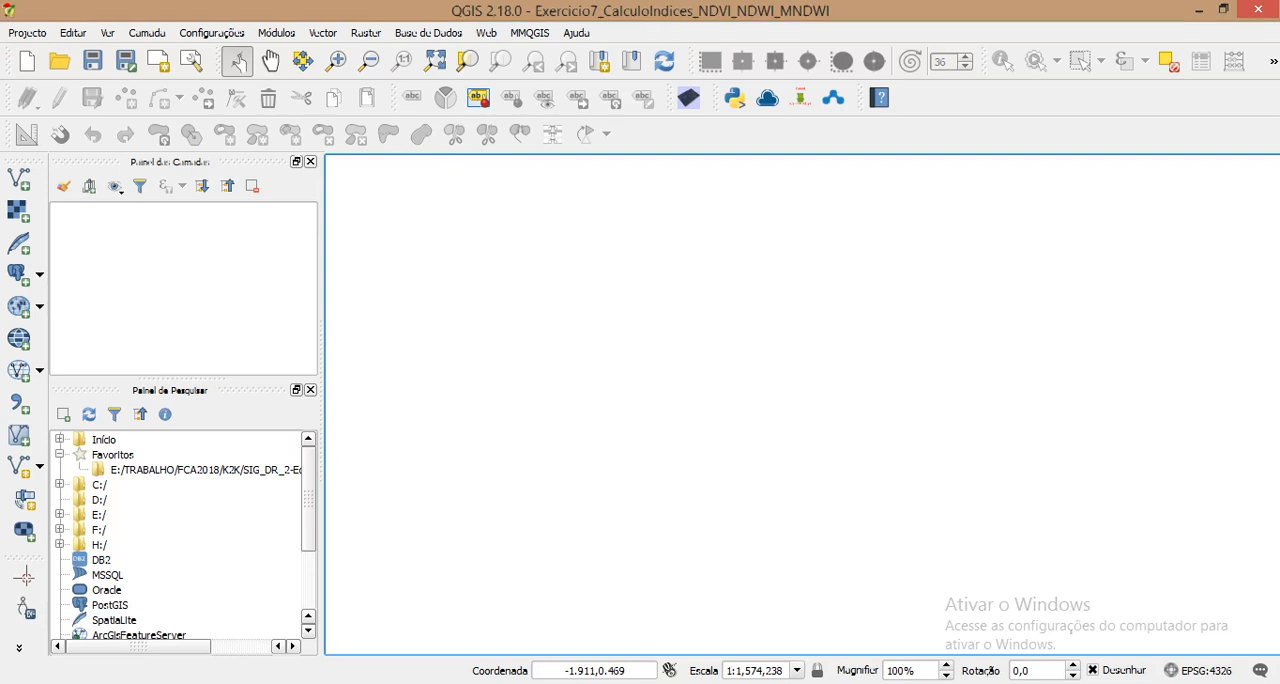
Step: In File Explorer, extract the LC08_L1TP_180069_20170911_20170927_01_T1.tar GZ archive with 7-Zip into a folder named after it
key("alt+Tab")
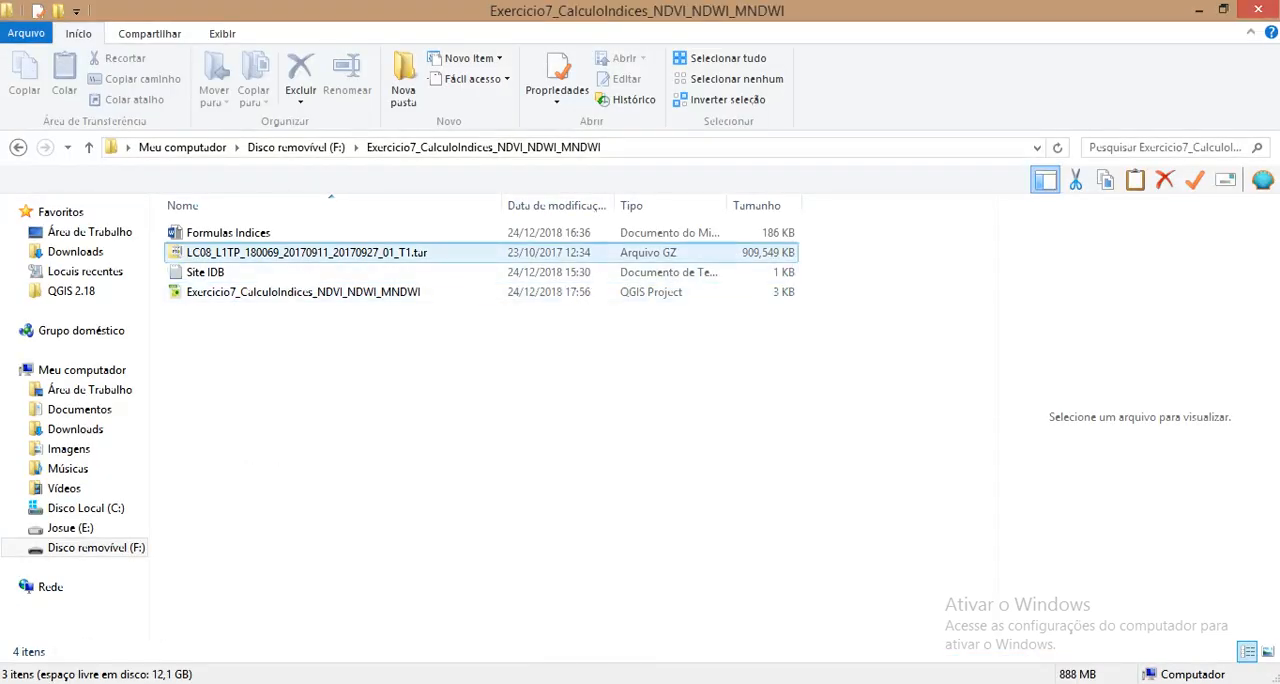
left_click(306, 253)
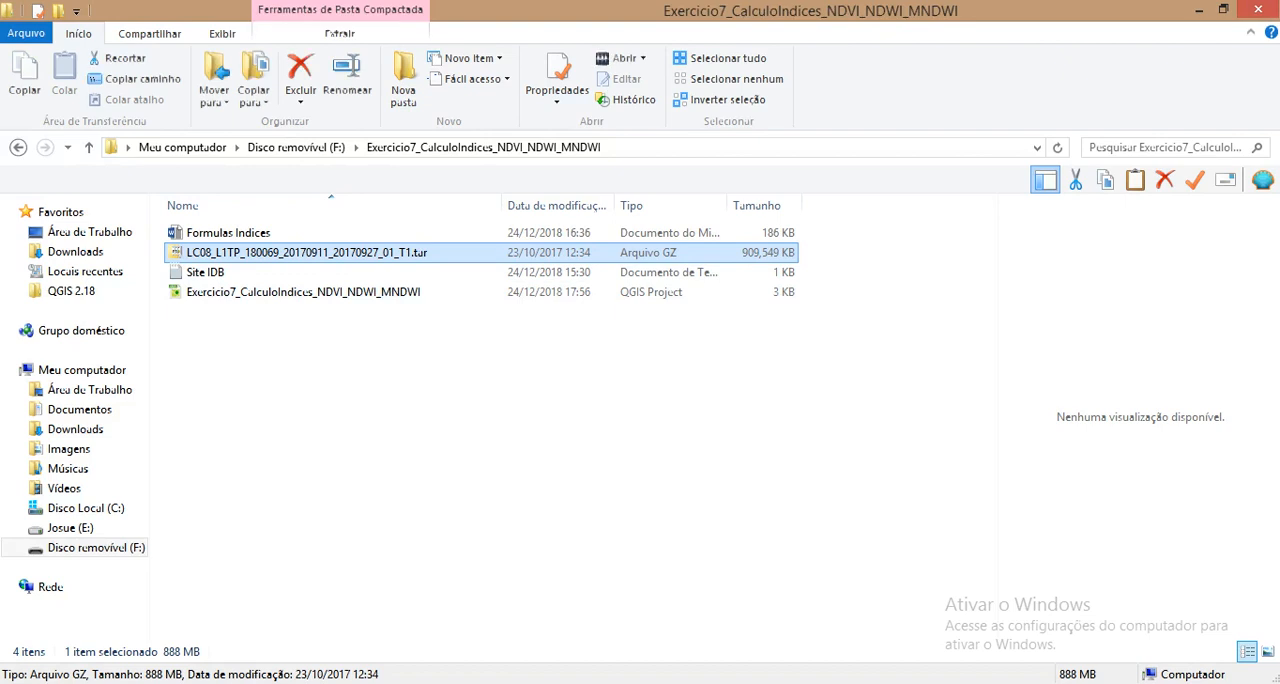
right_click(300, 253)
mouse_move(410, 324)
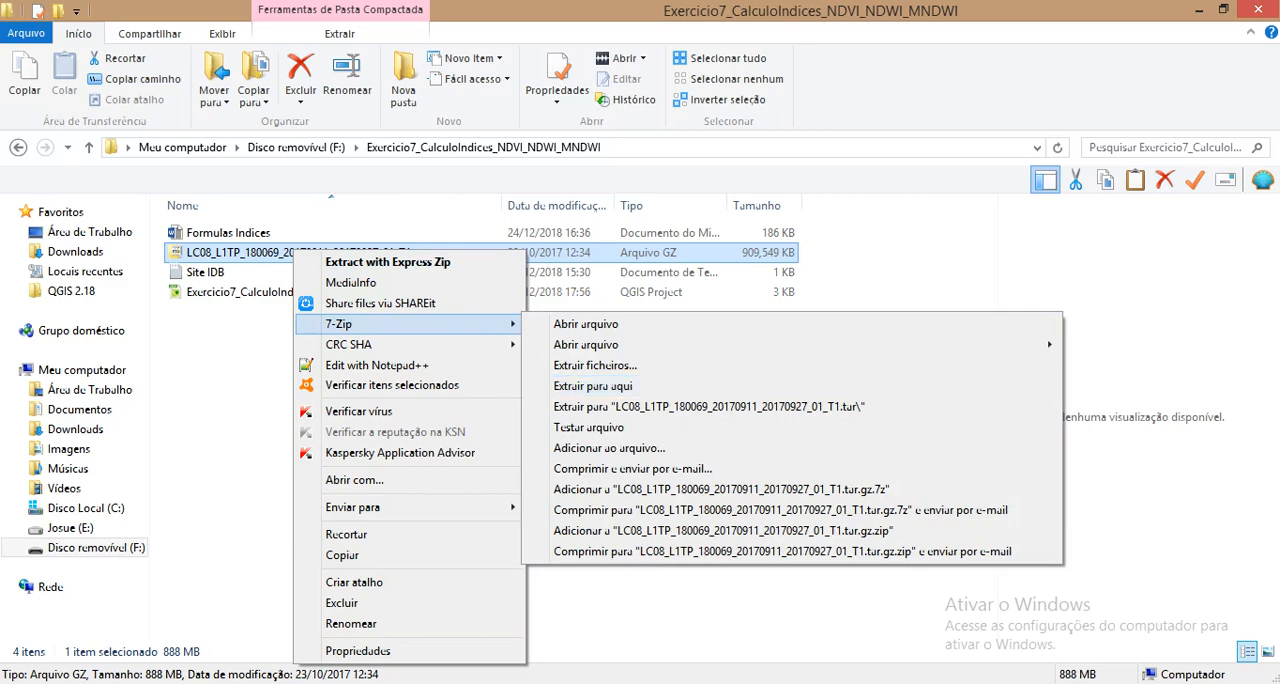
left_click(709, 406)
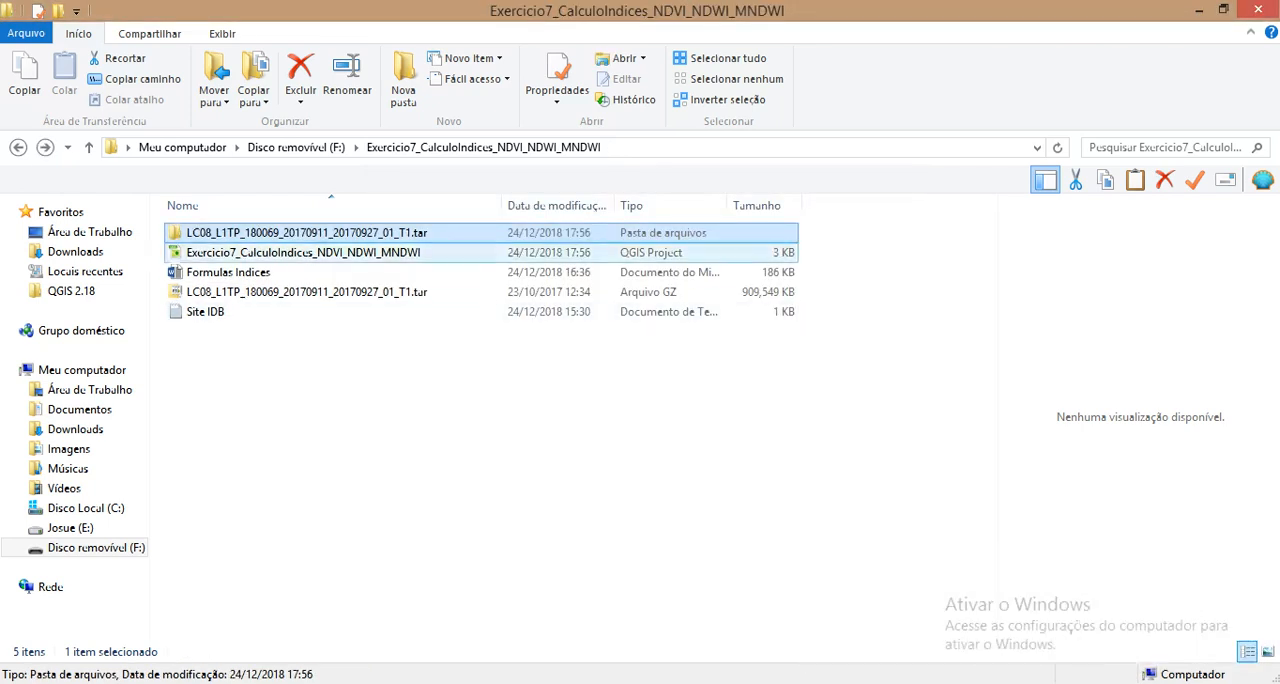
Step: Open the innermost extracted Landsat folder and add all its TIFF band images to the QGIS project
double_click(300, 233)
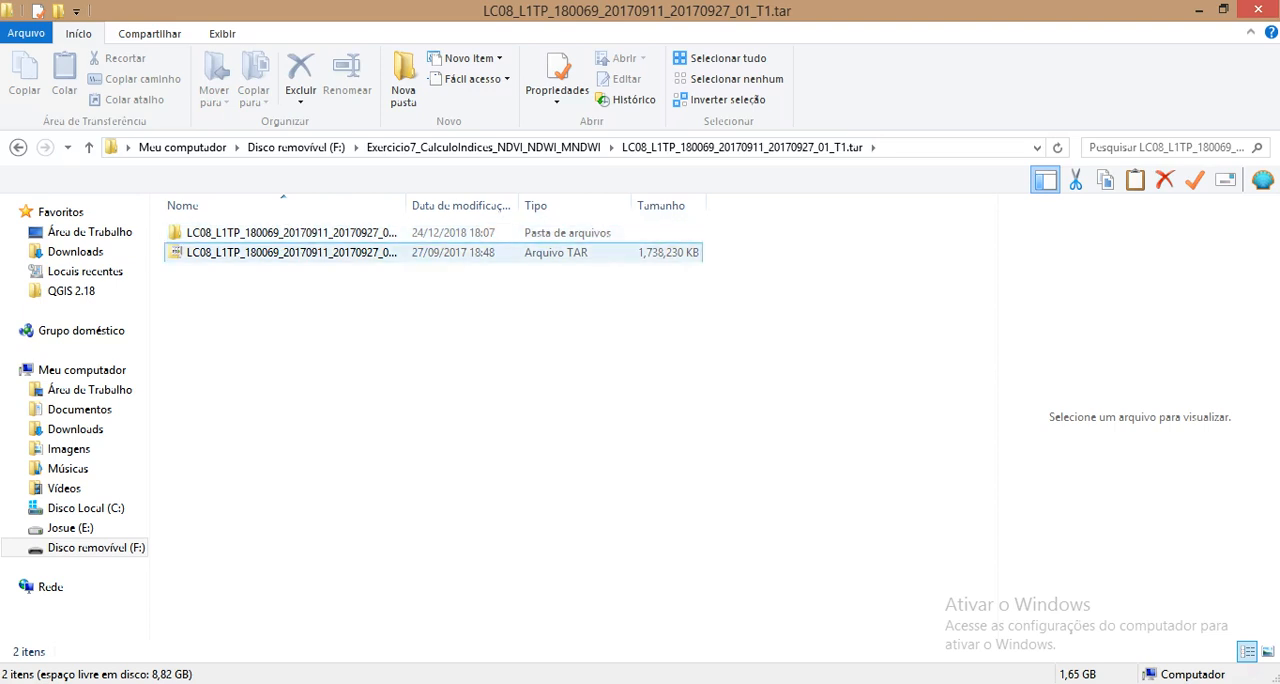
double_click(290, 232)
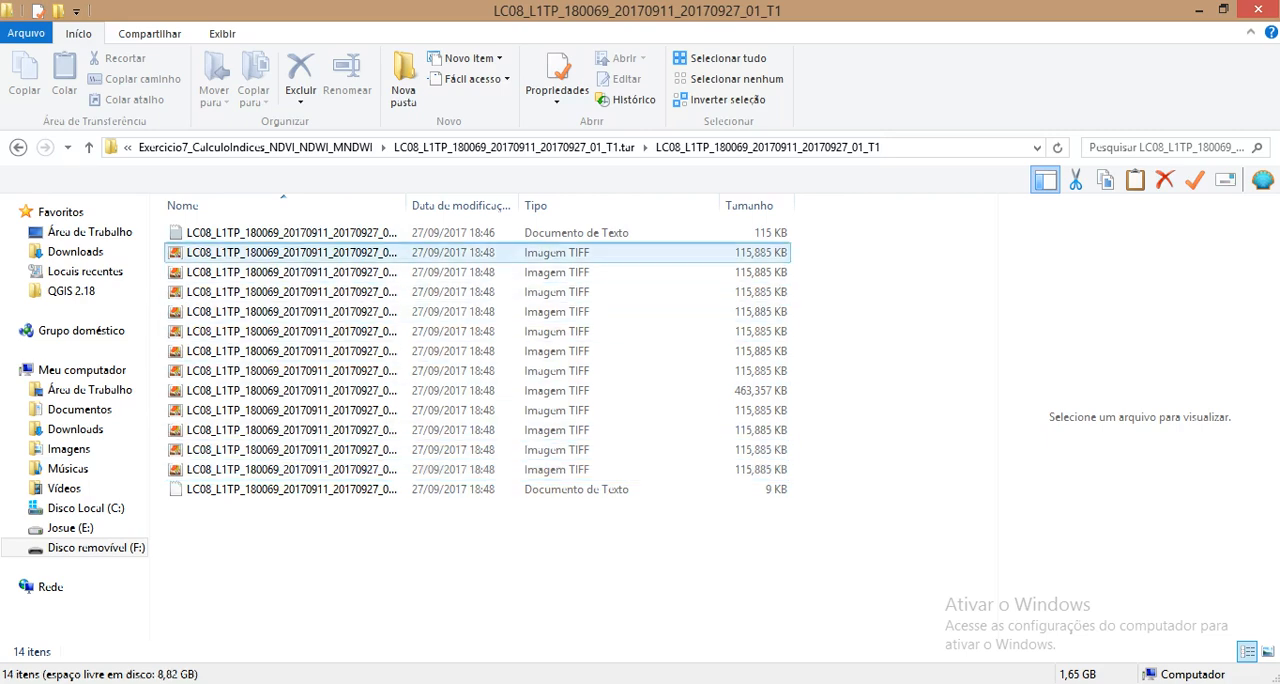
left_click(290, 252)
left_click(290, 469, "shift")
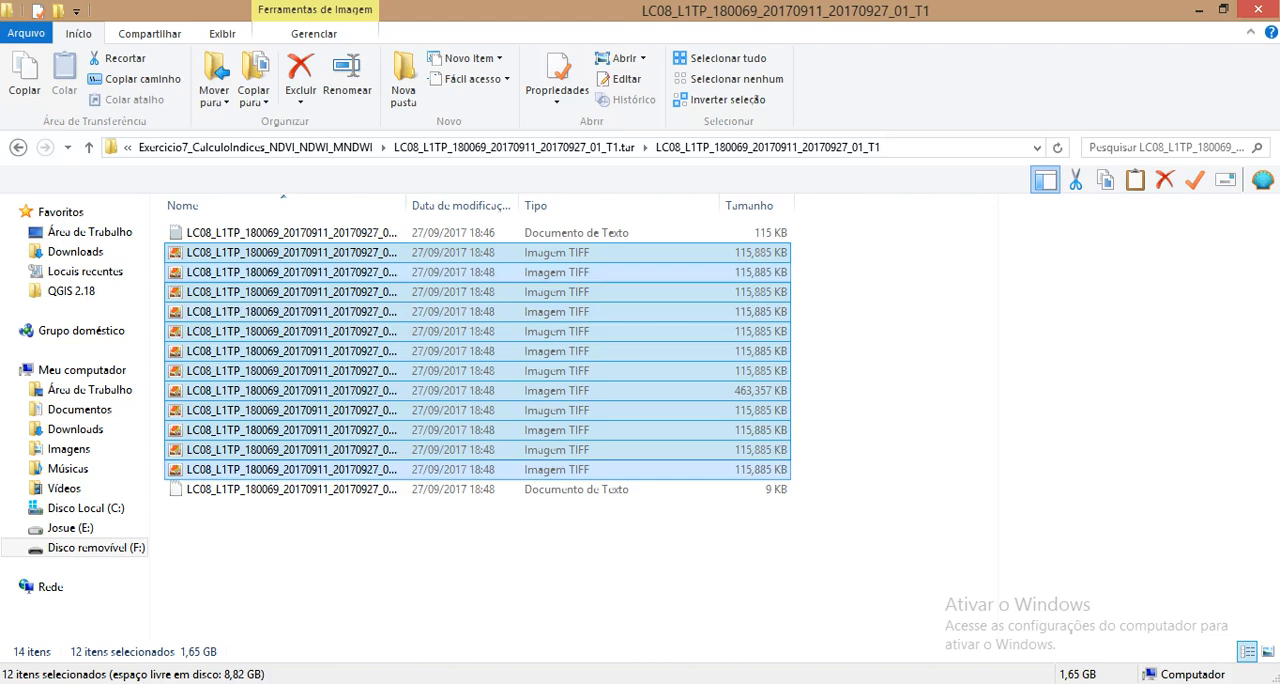
left_click_drag(300, 272, 660, 420)
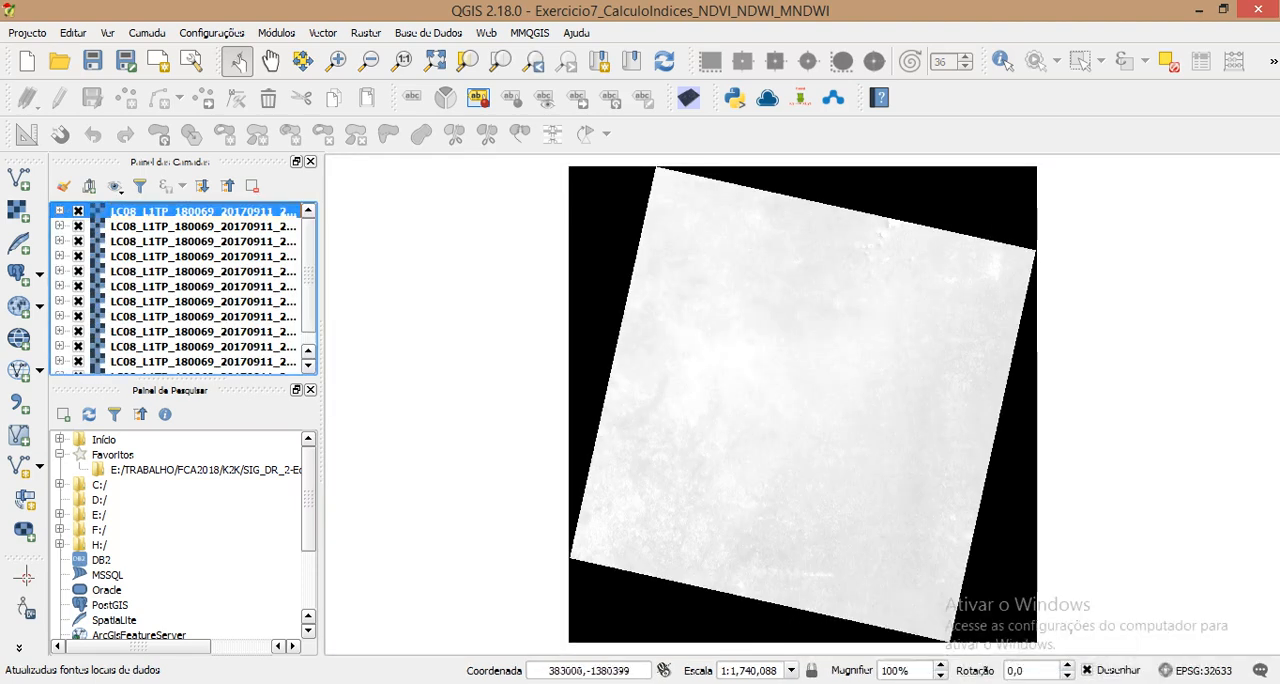
Step: Widen the layers panel to fit the full band names and check which bands the formulas document uses
left_click_drag(322, 405, 481, 405)
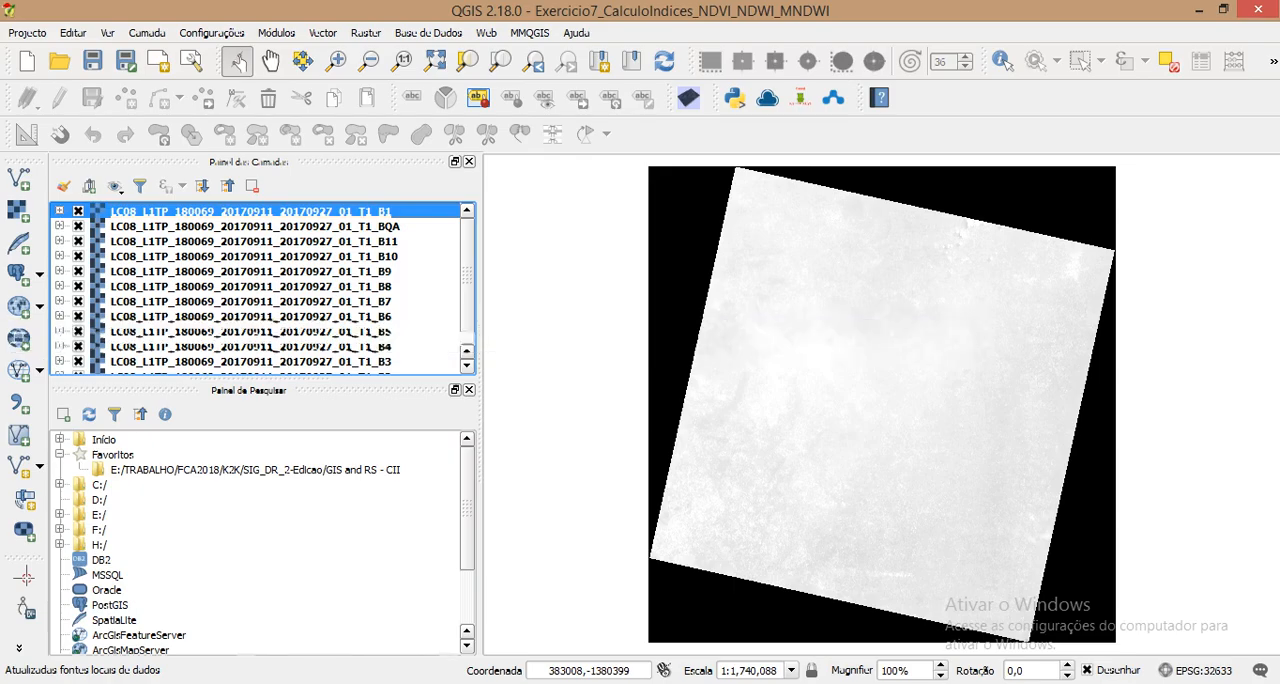
left_click(348, 682)
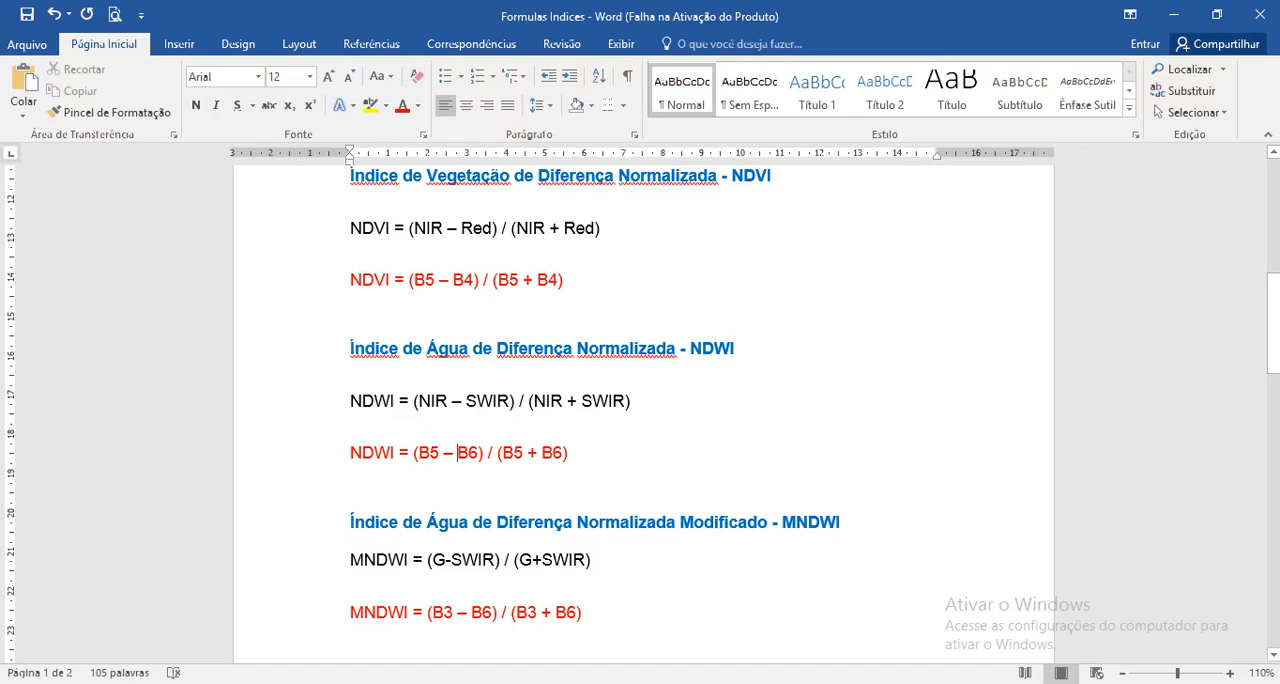
left_click(1174, 15)
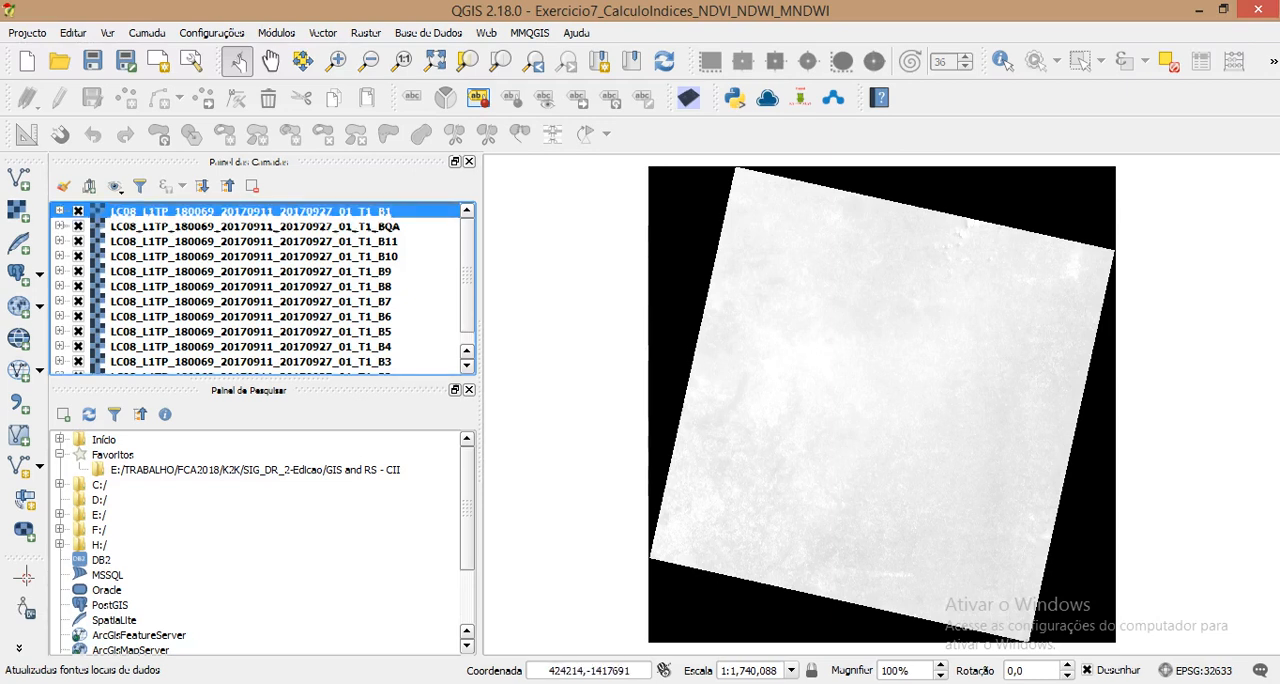
Step: Remove the B1, BQA, B11, B10, B9, B8, B7 and B2 layers from the project
key("shift+Down")
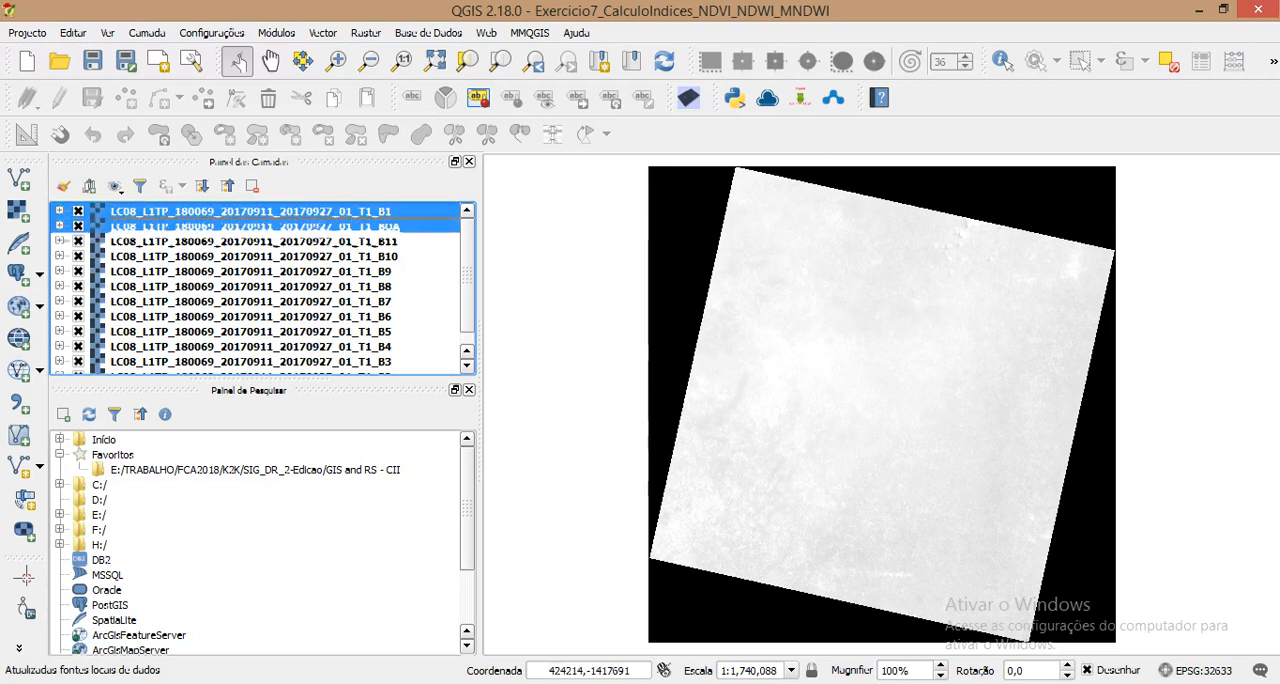
key("shift+Down")
key("shift+Down")
key("shift+Down")
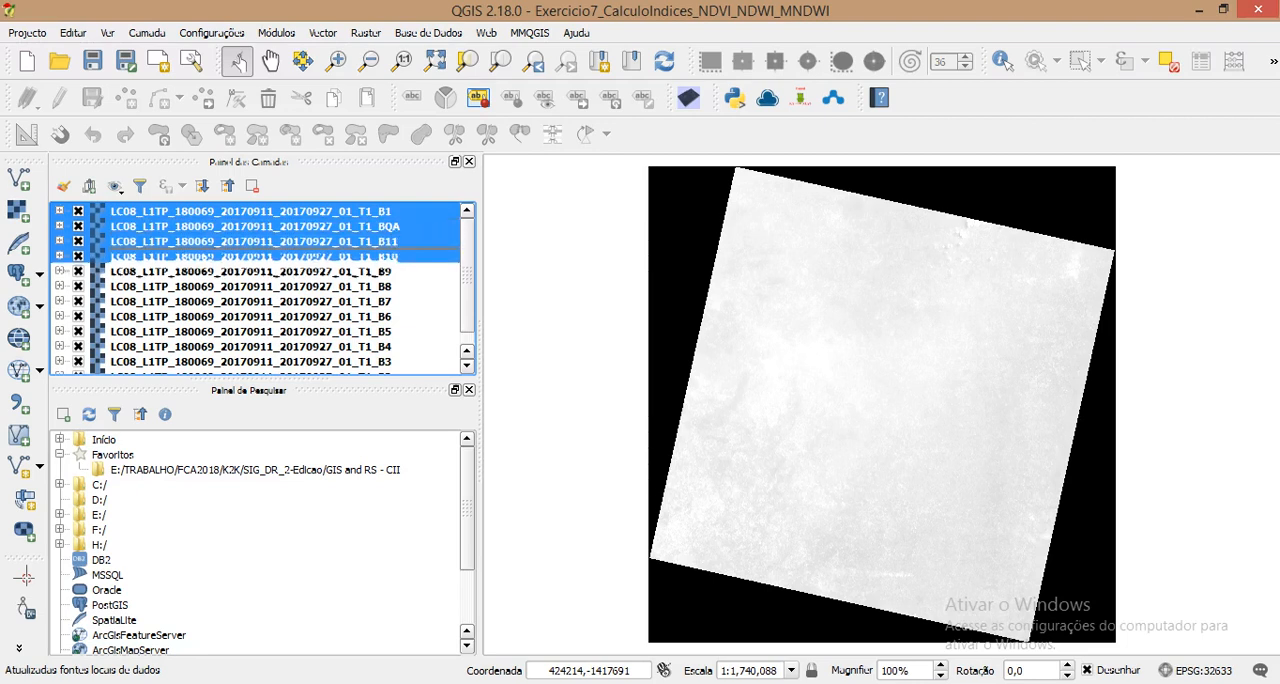
key("shift+Down")
key("shift+Down")
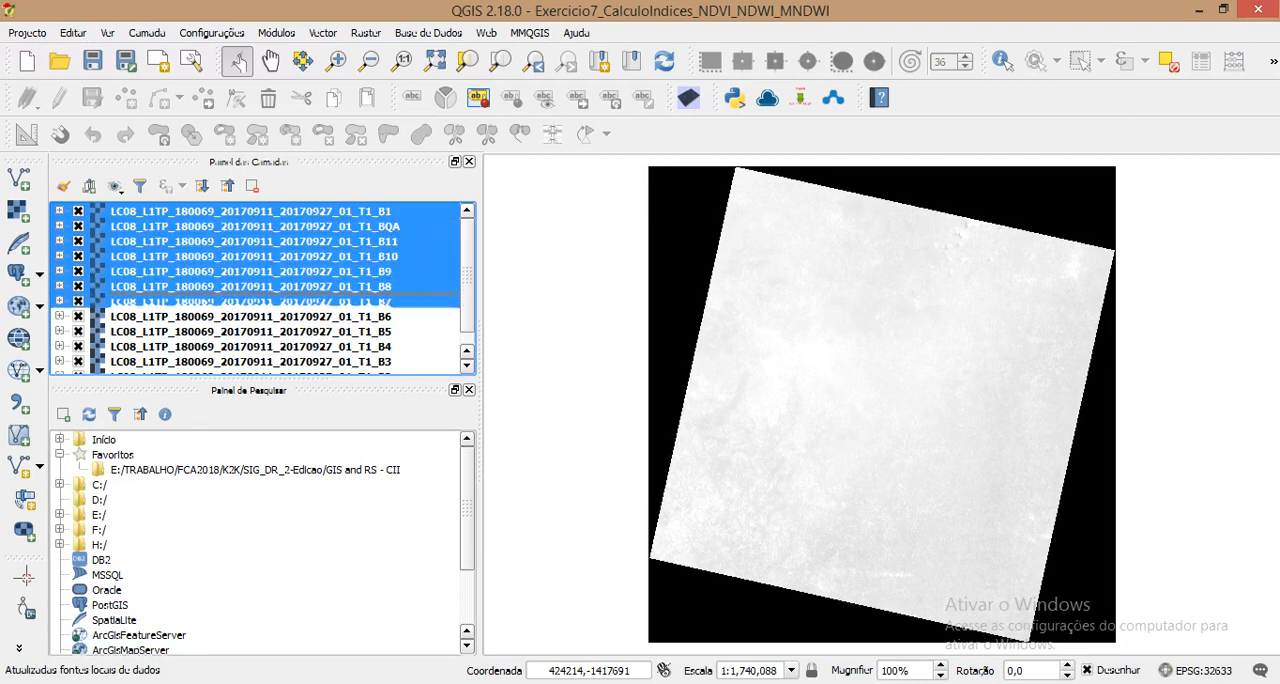
left_click_drag(467, 275, 467, 290)
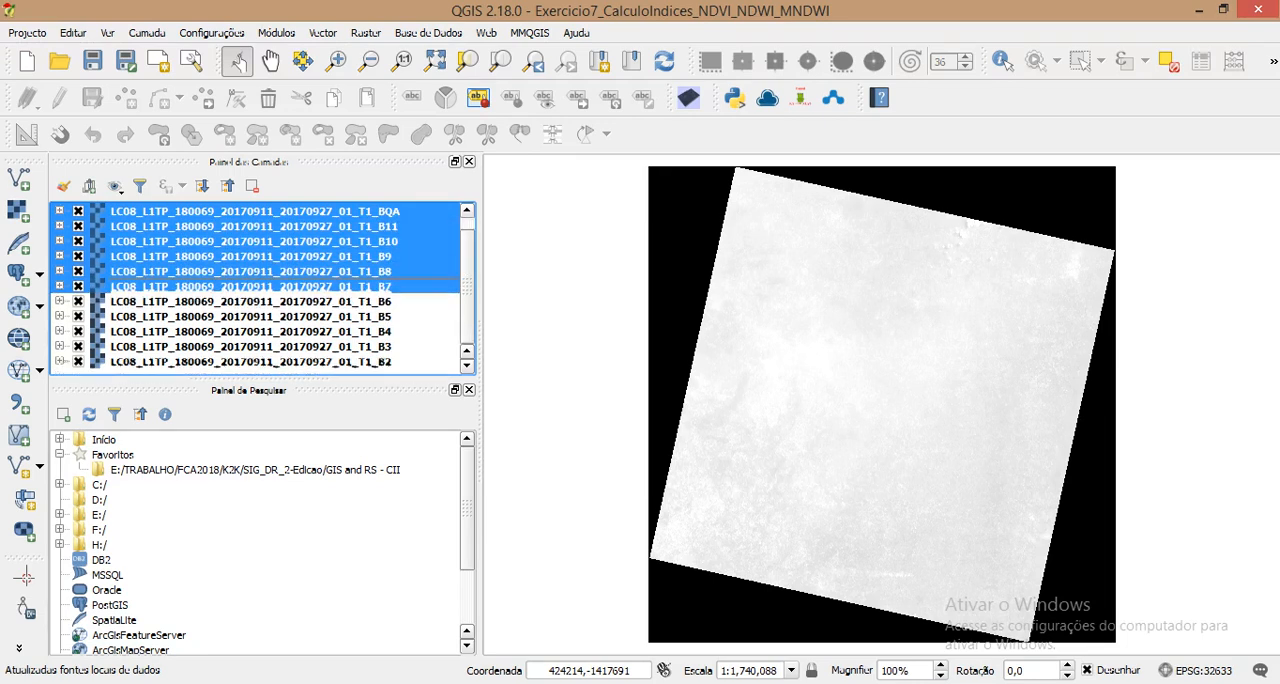
left_click(250, 361, "ctrl")
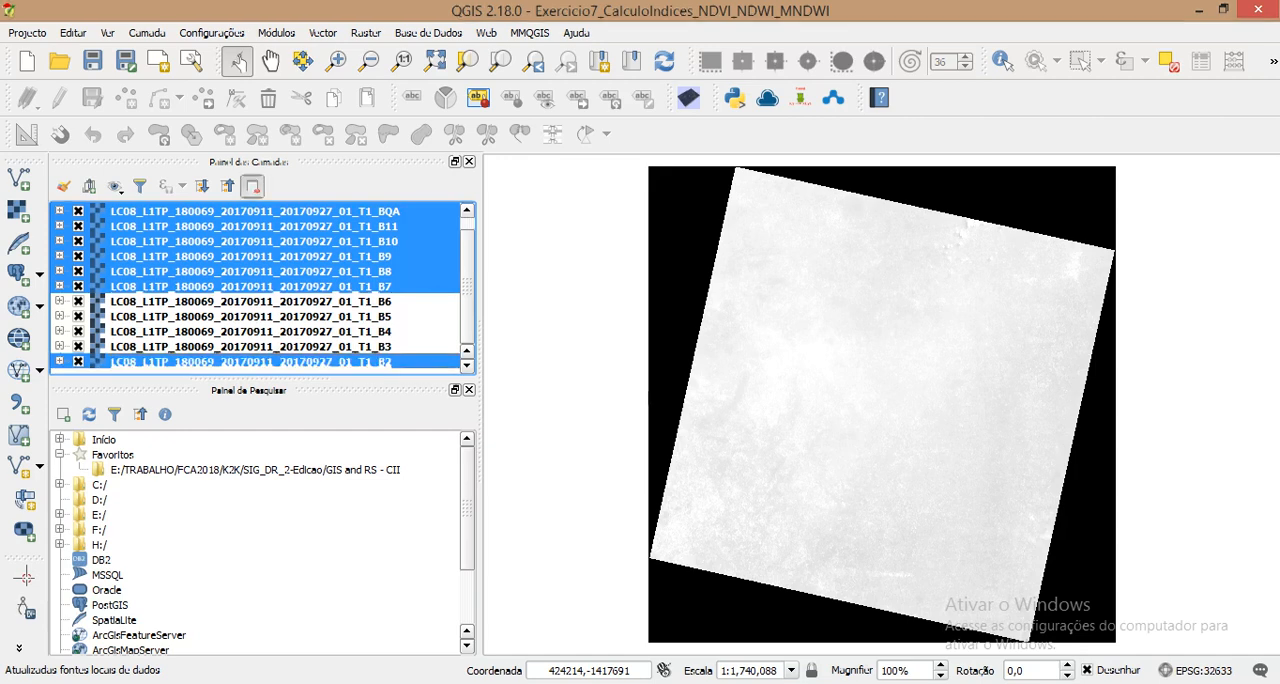
key("ctrl+d")
key("Return")
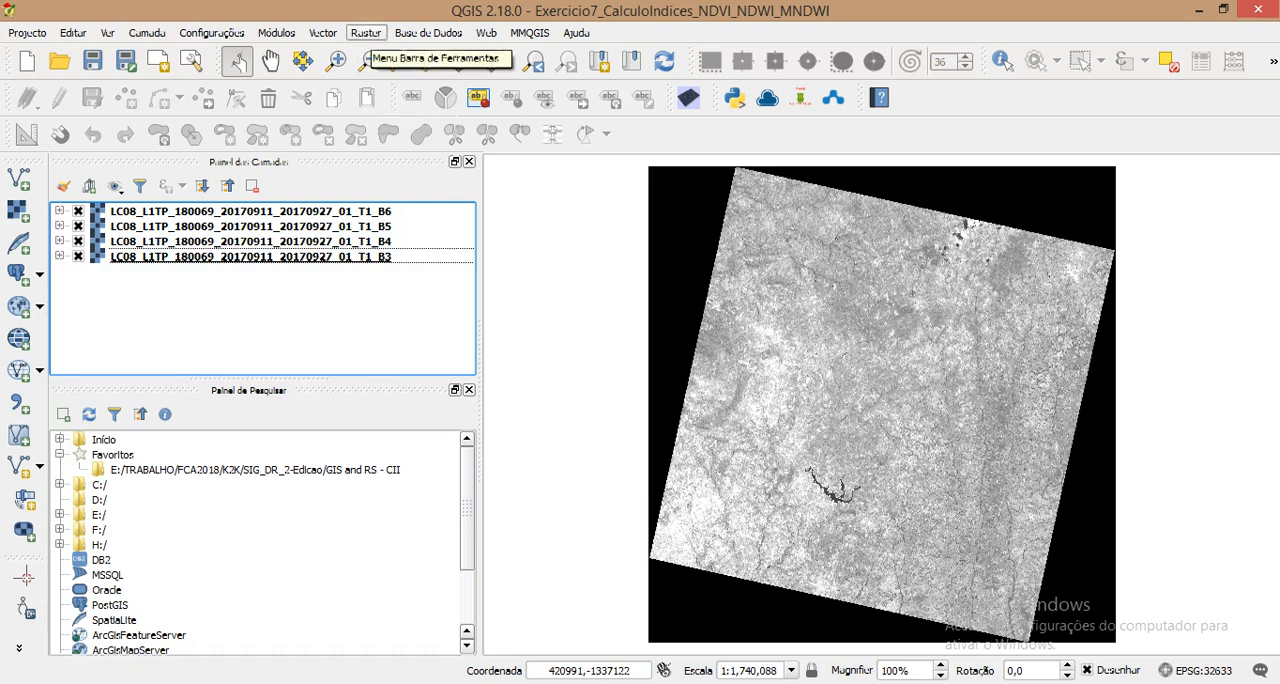
Step: Open the Raster Calculator and check the NDVI band formula in the Formulas Indices Word document, returning to QGIS
left_click(365, 33)
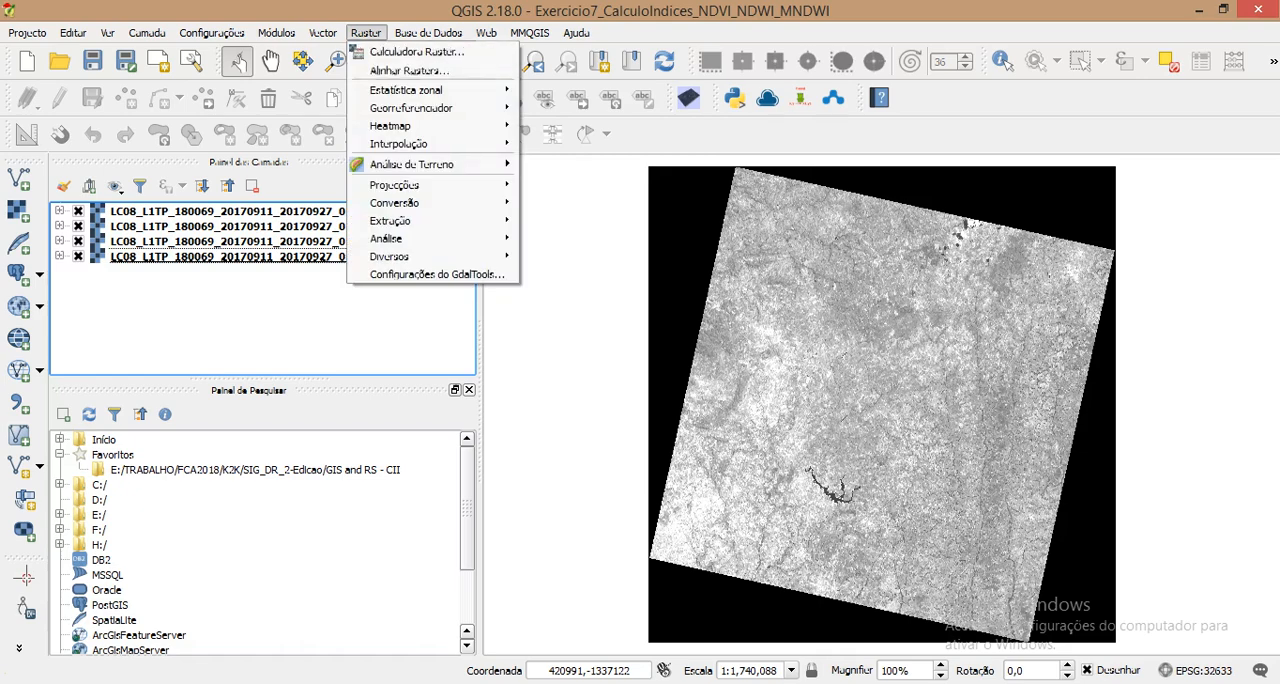
left_click(410, 51)
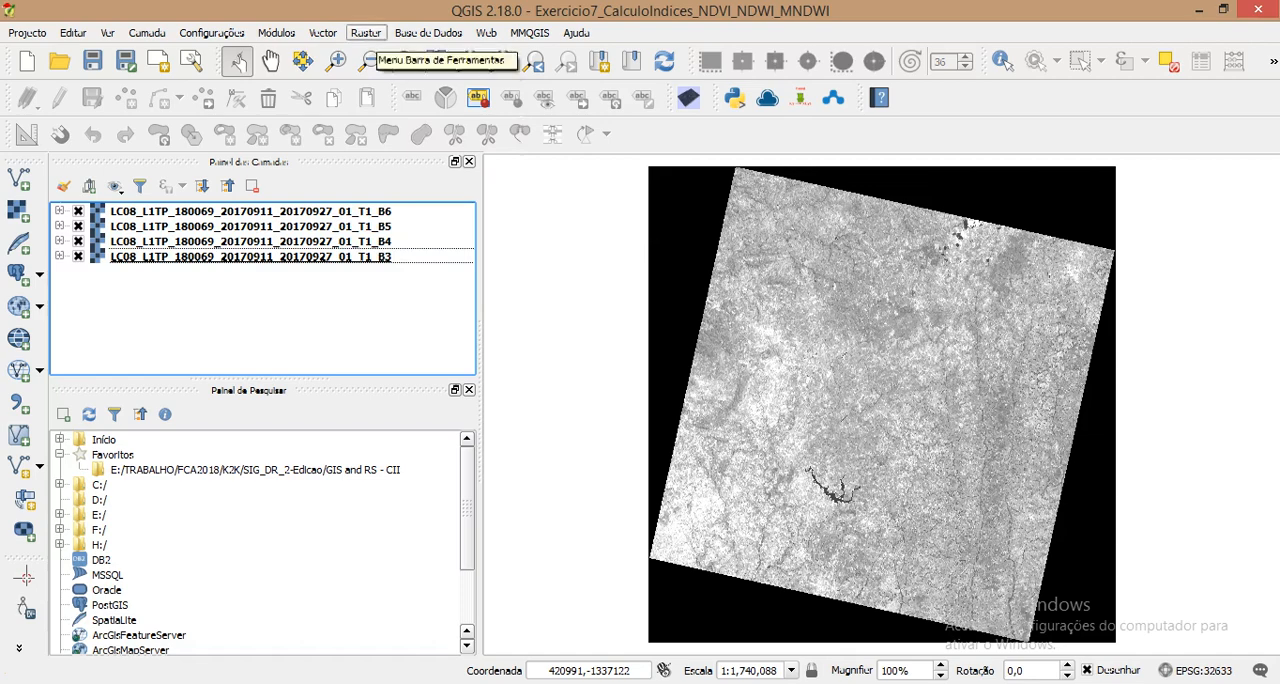
left_click(365, 33)
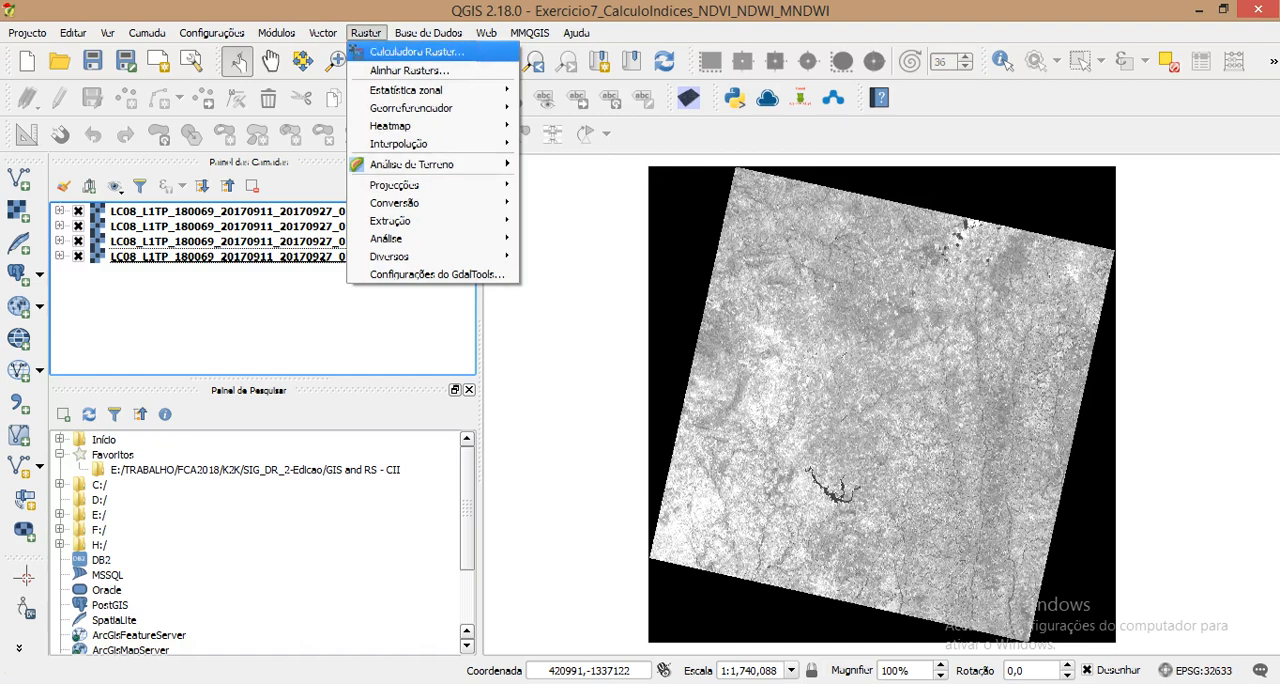
left_click(416, 51)
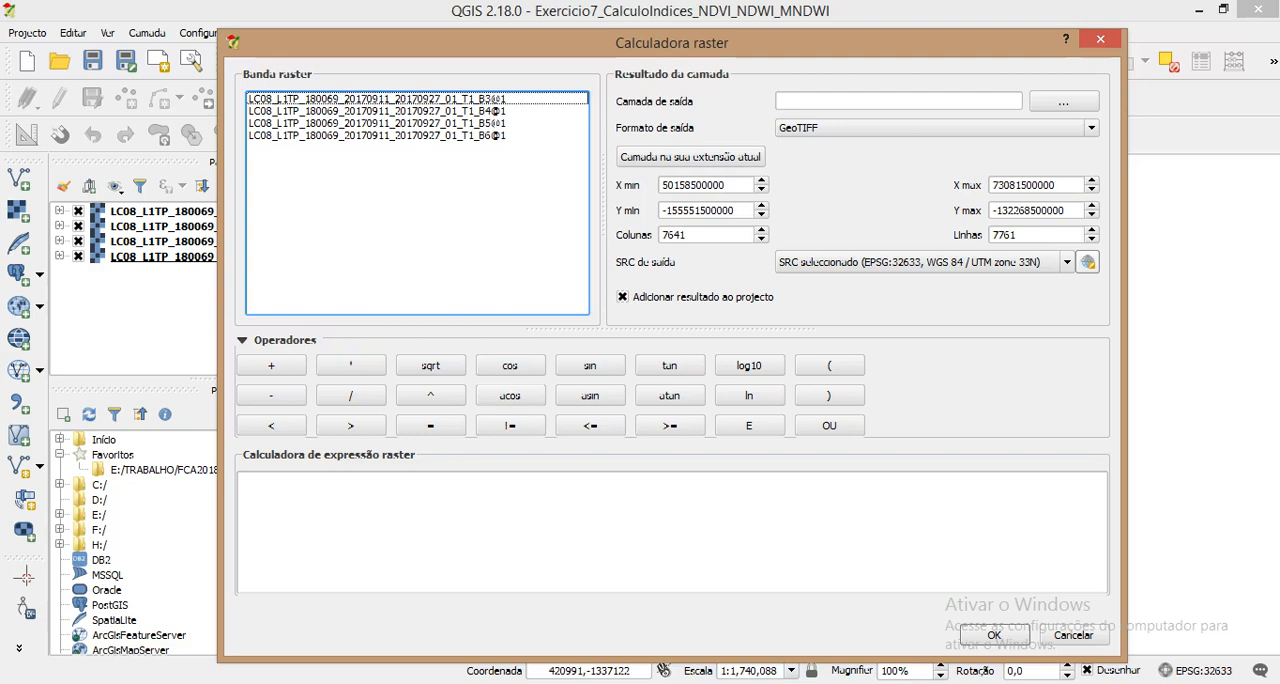
key("alt+Tab")
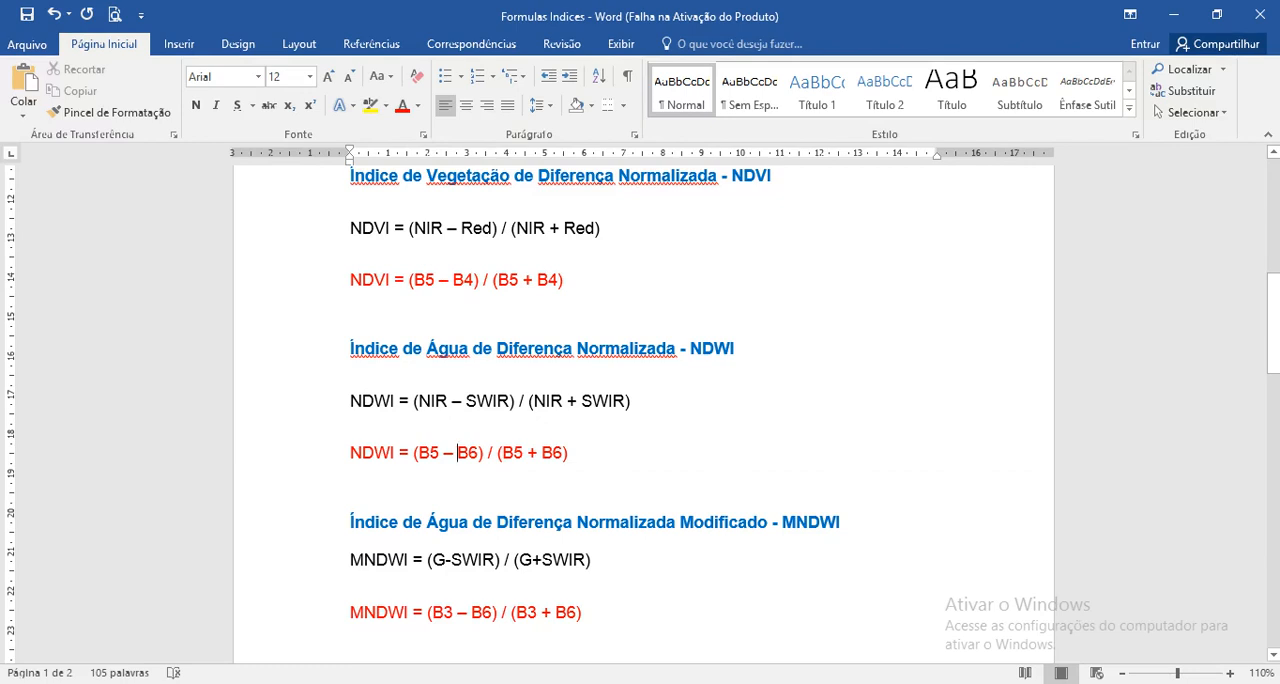
left_click_drag(351, 285, 394, 285)
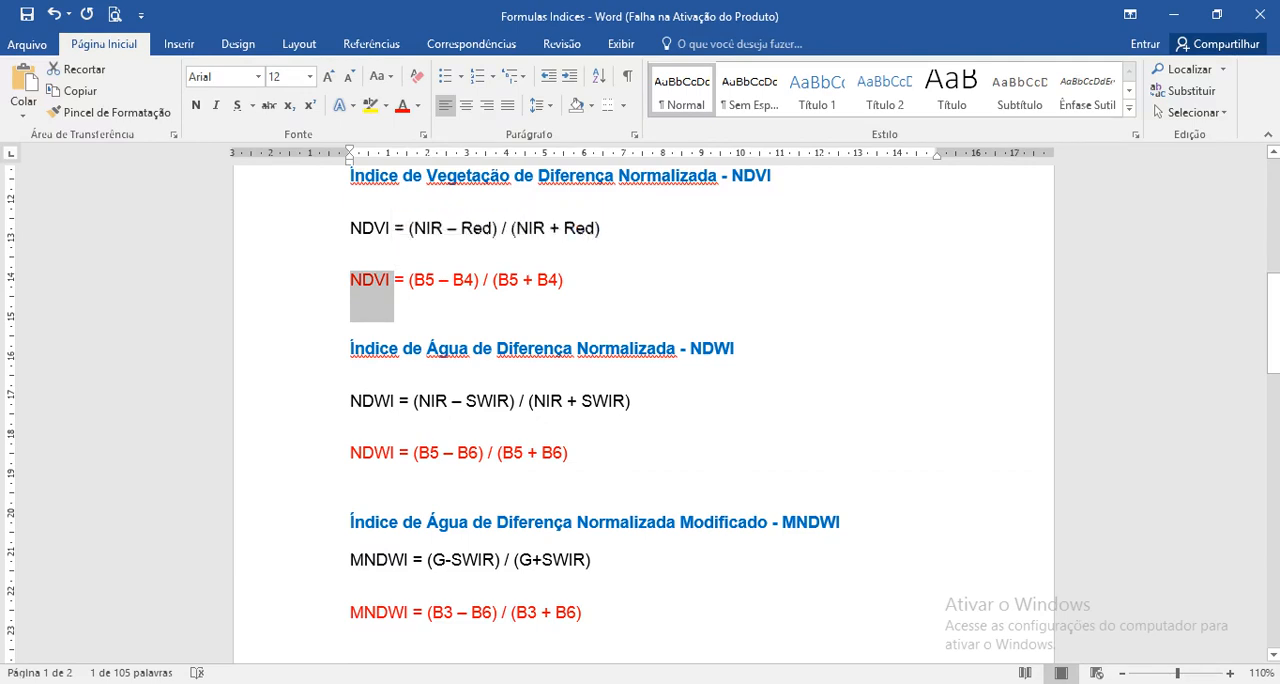
left_click(1174, 15)
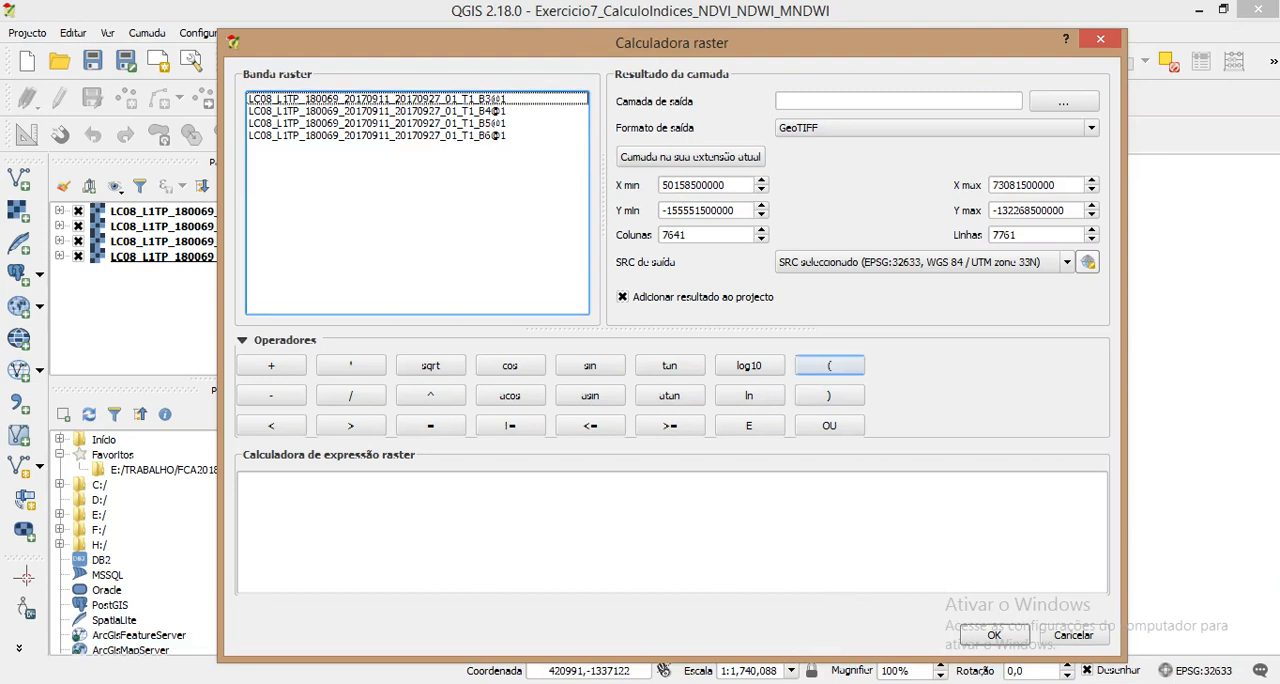
Step: Build the NDVI expression (B5 - B4) / (B5 + B4) from the Landsat bands in the Raster Calculator
left_click(829, 365)
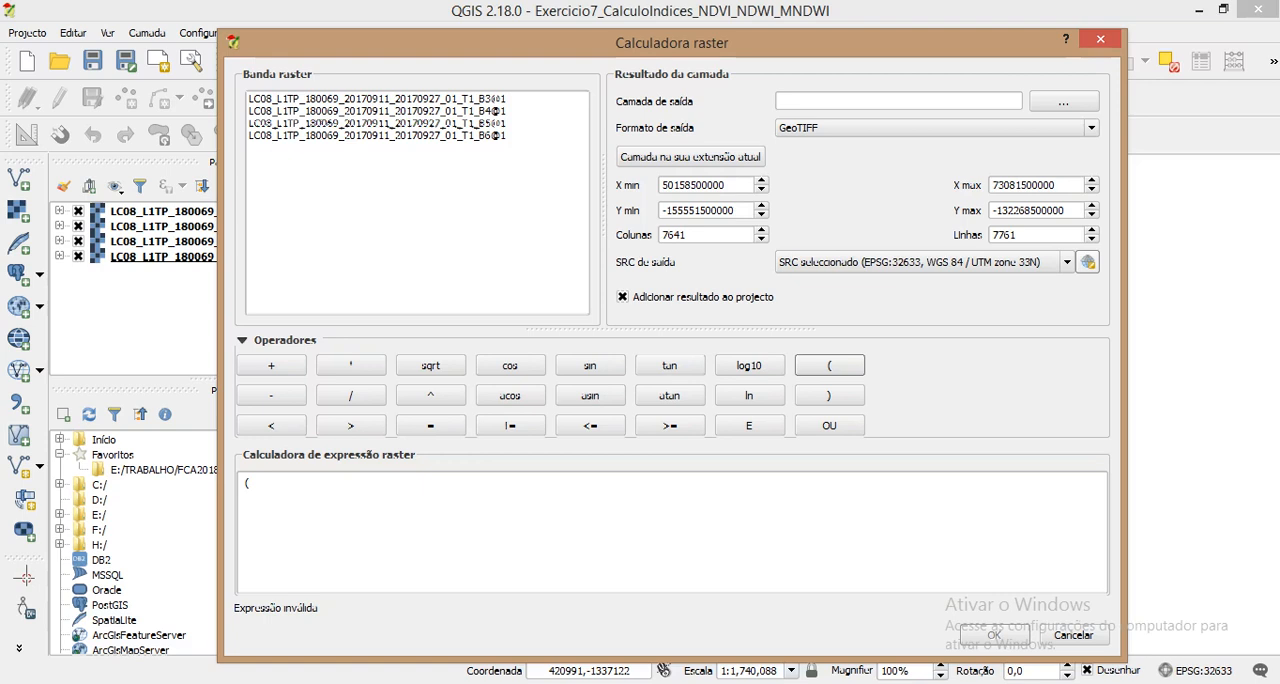
double_click(377, 123)
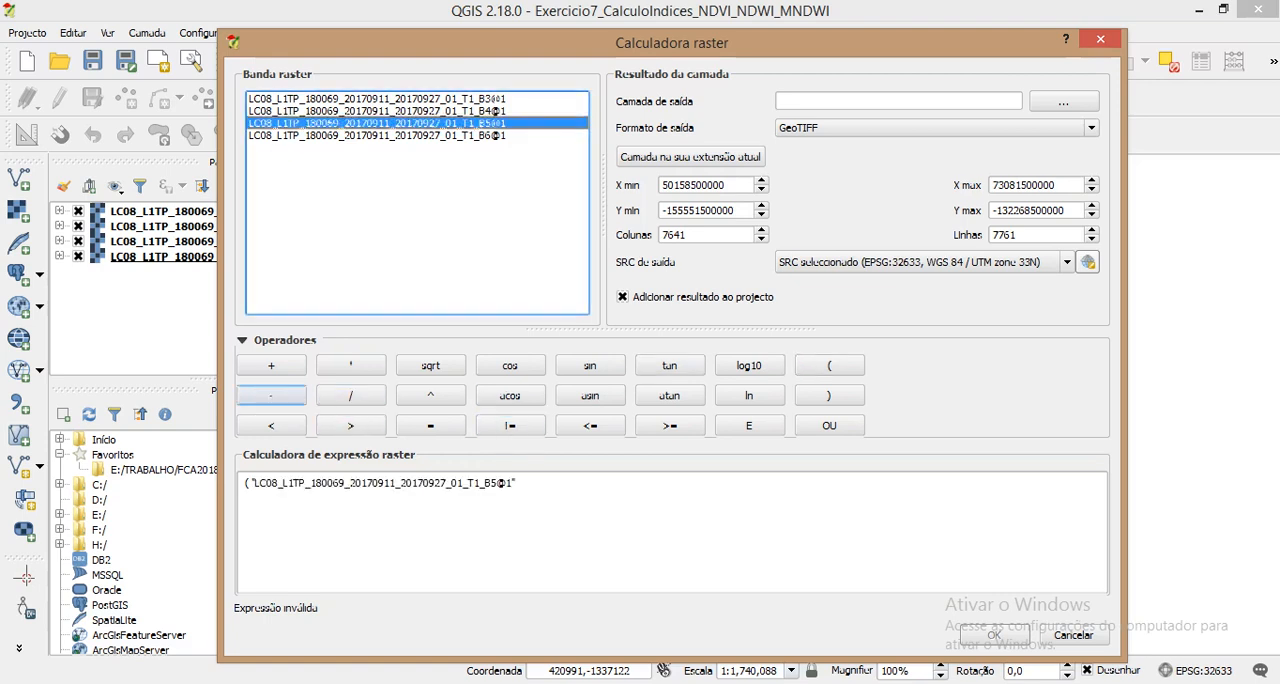
left_click(271, 395)
double_click(497, 111)
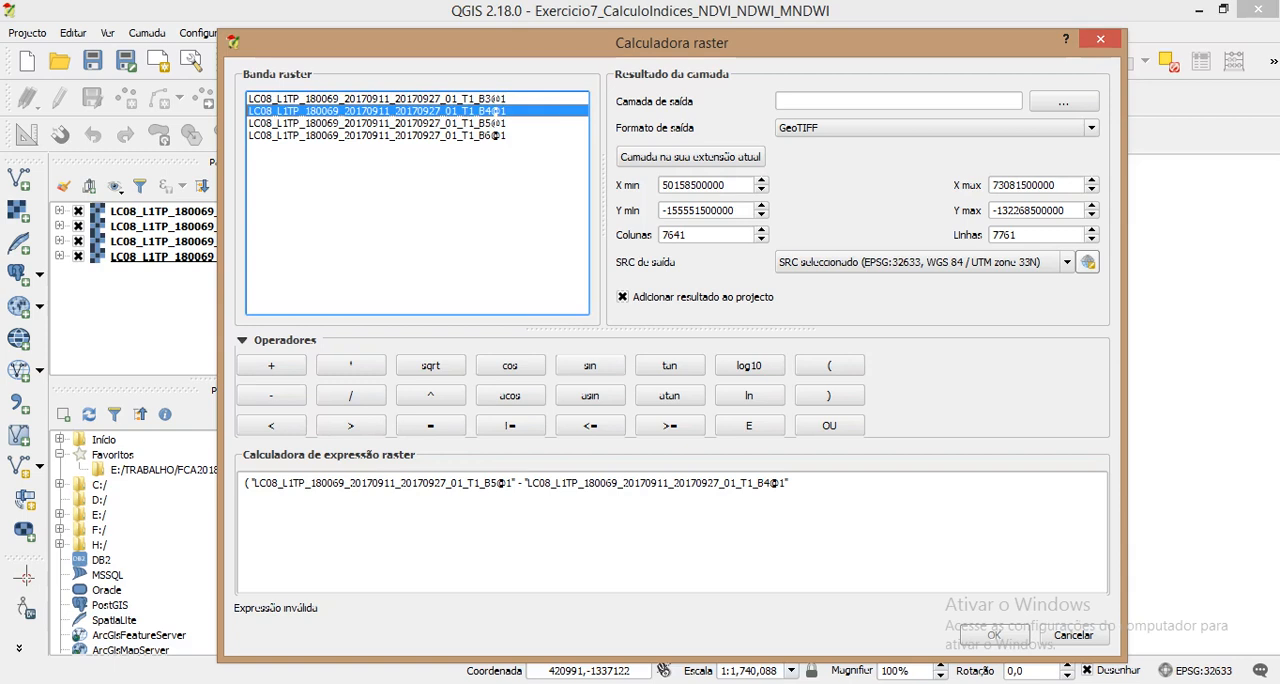
left_click(829, 395)
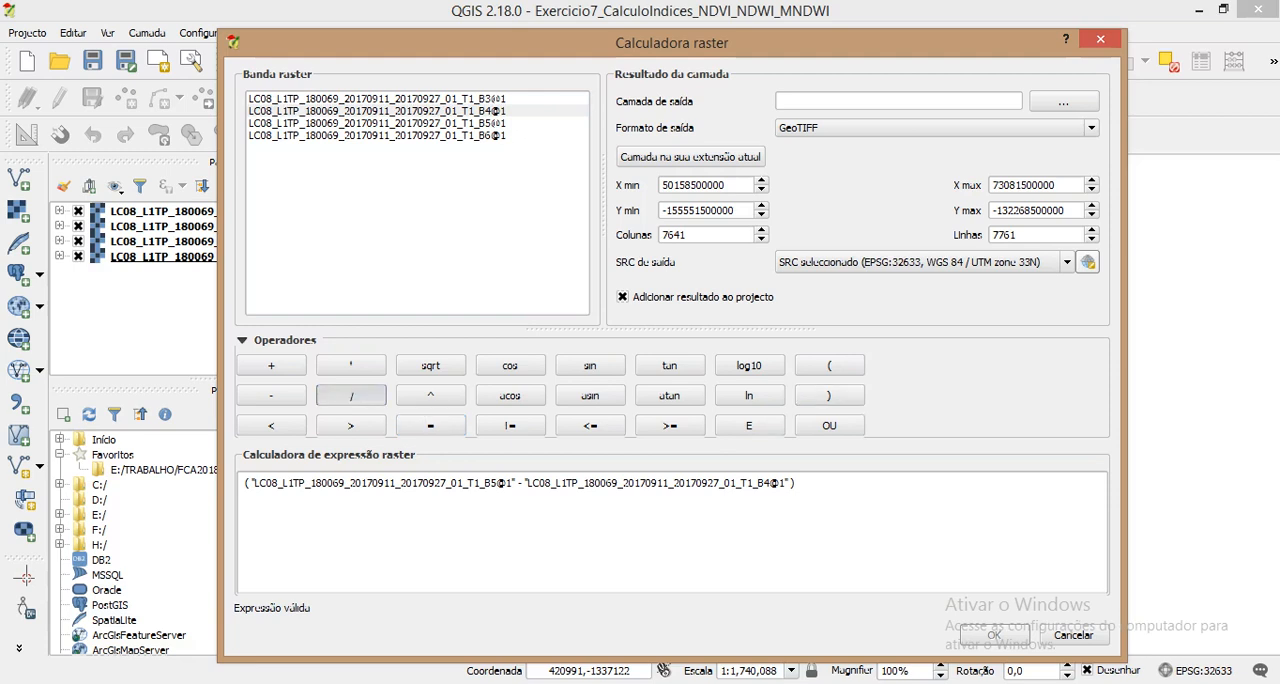
left_click(350, 395)
left_click(829, 365)
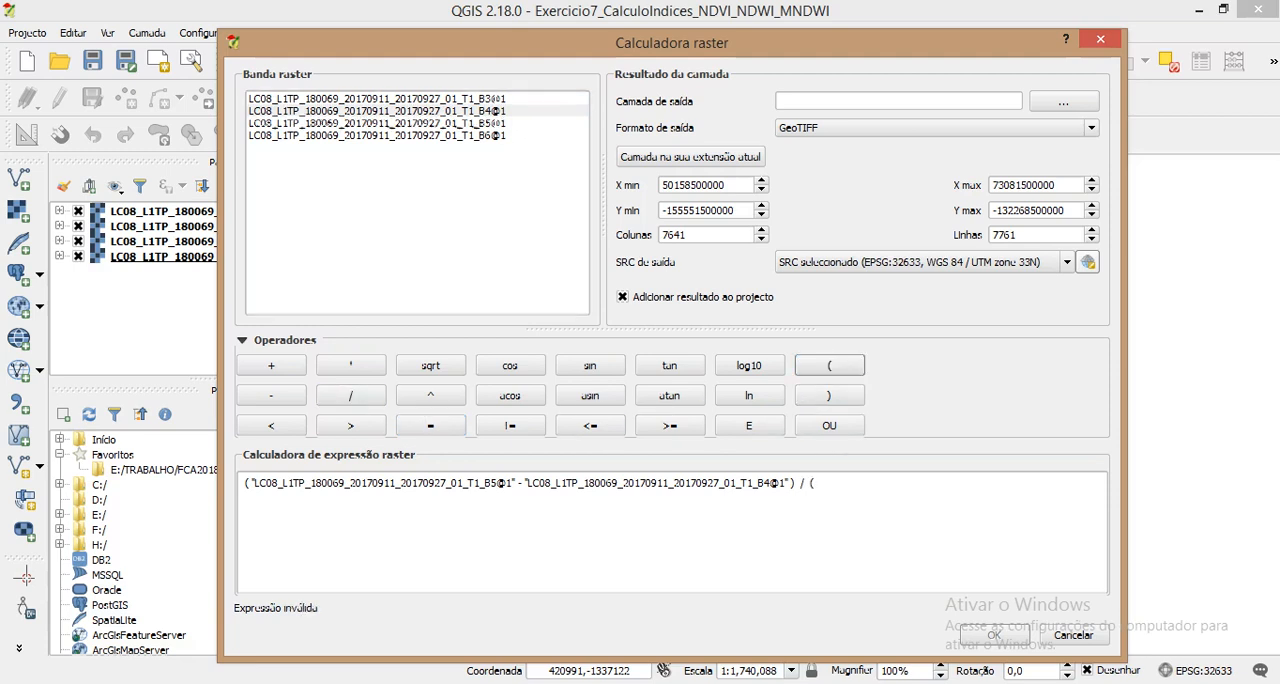
double_click(377, 123)
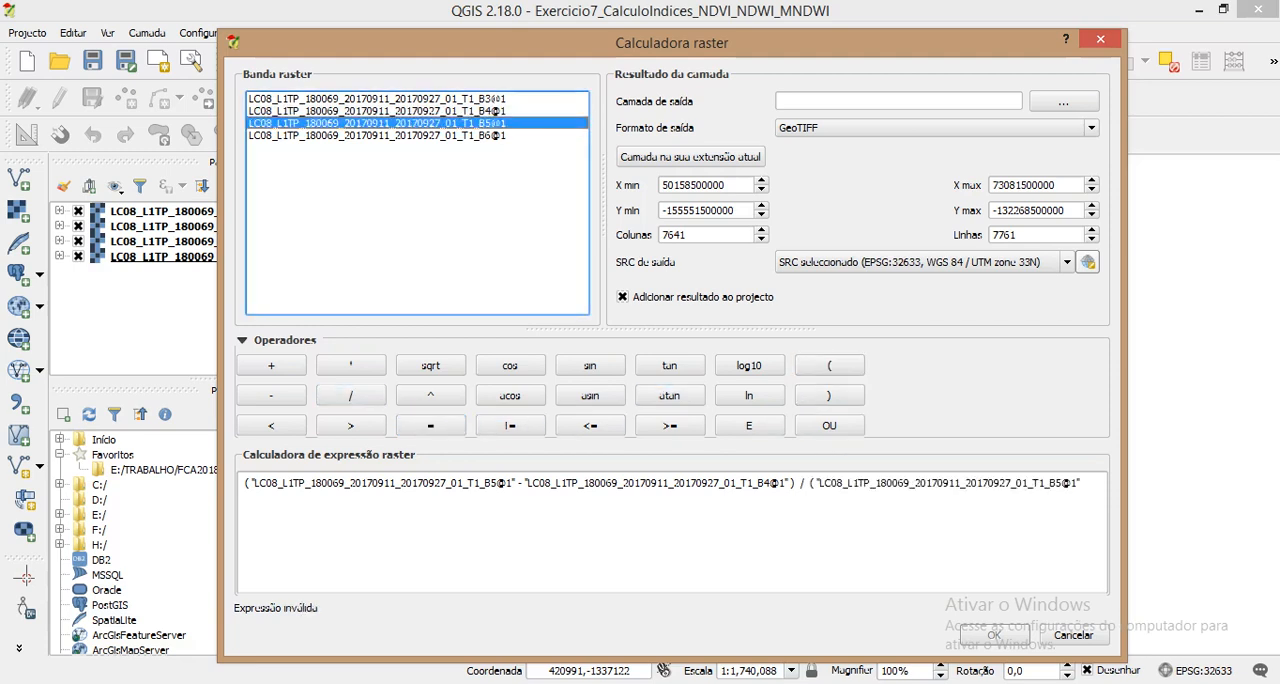
left_click(271, 365)
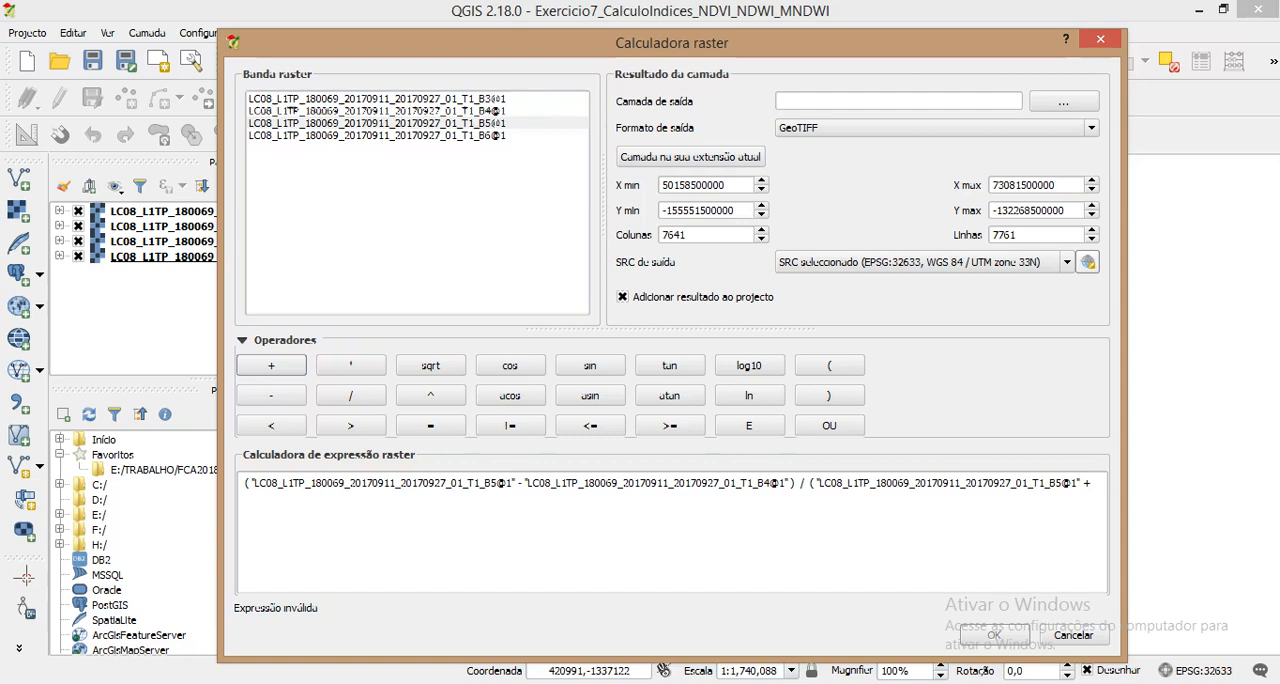
double_click(497, 111)
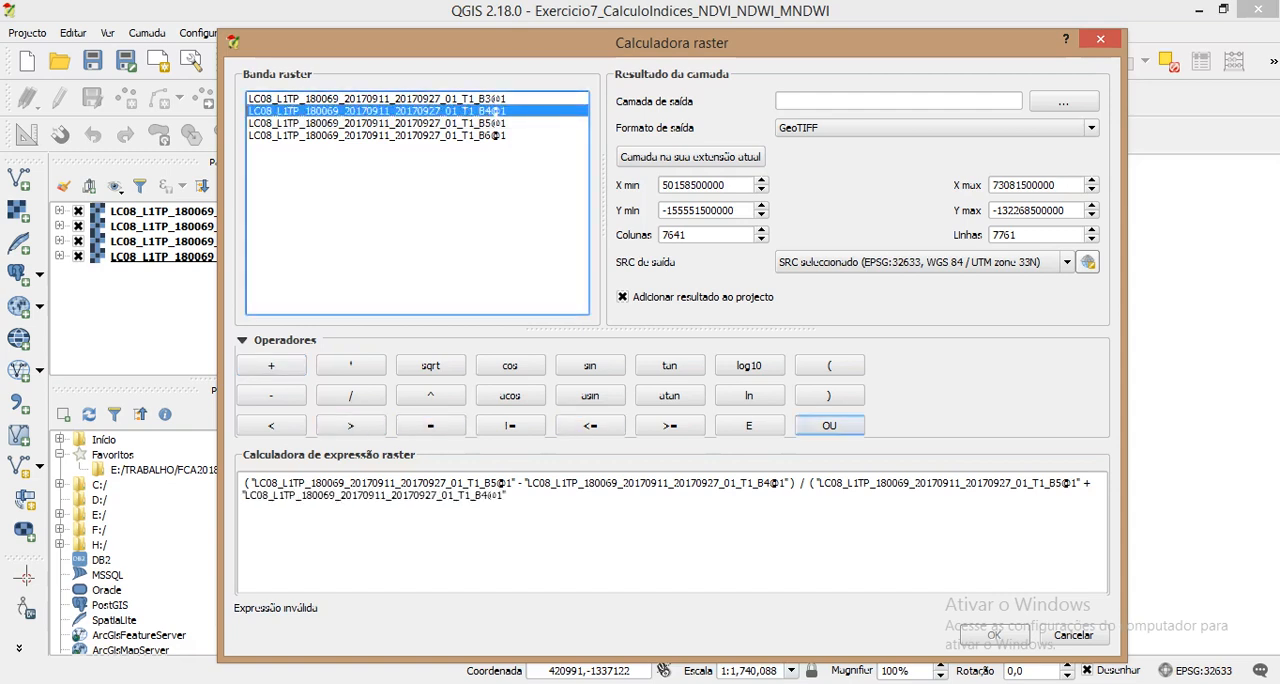
left_click(829, 395)
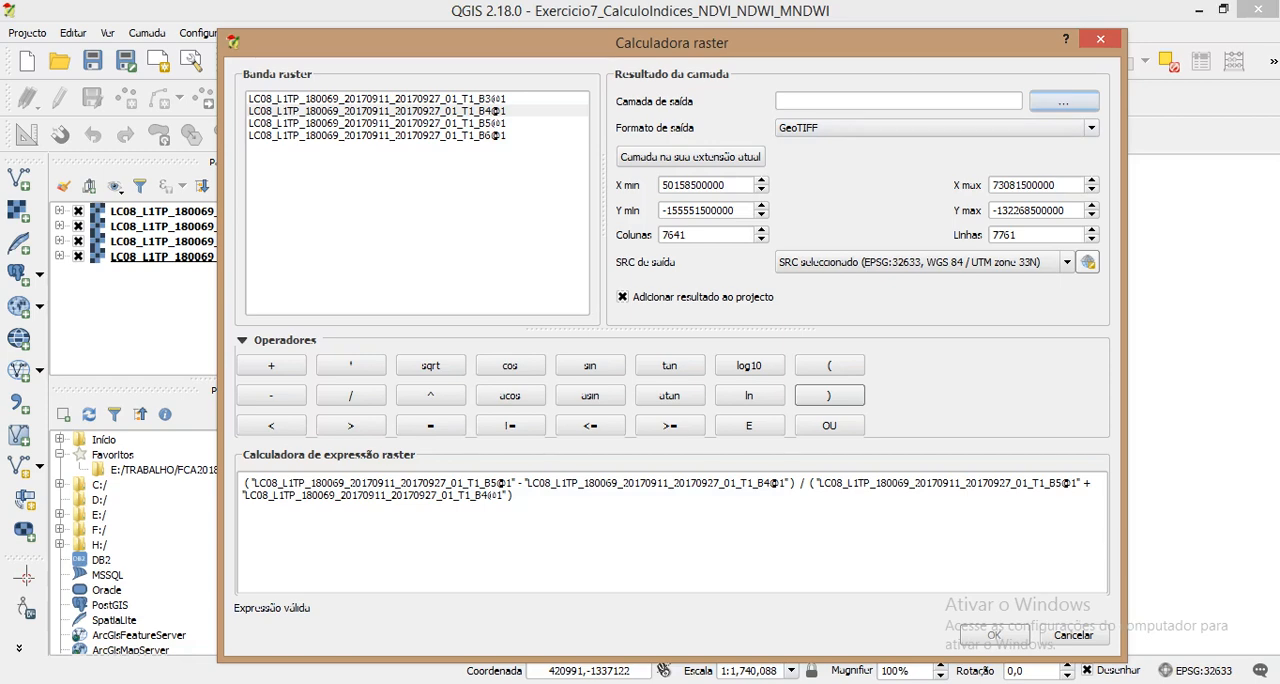
Step: Choose the output location in Exercicio7_CalculoIndices_NDVI_NDWI_MNDWI on drive F: and create the folders MNDWI, NDVI and NDWI there
left_click(1063, 101)
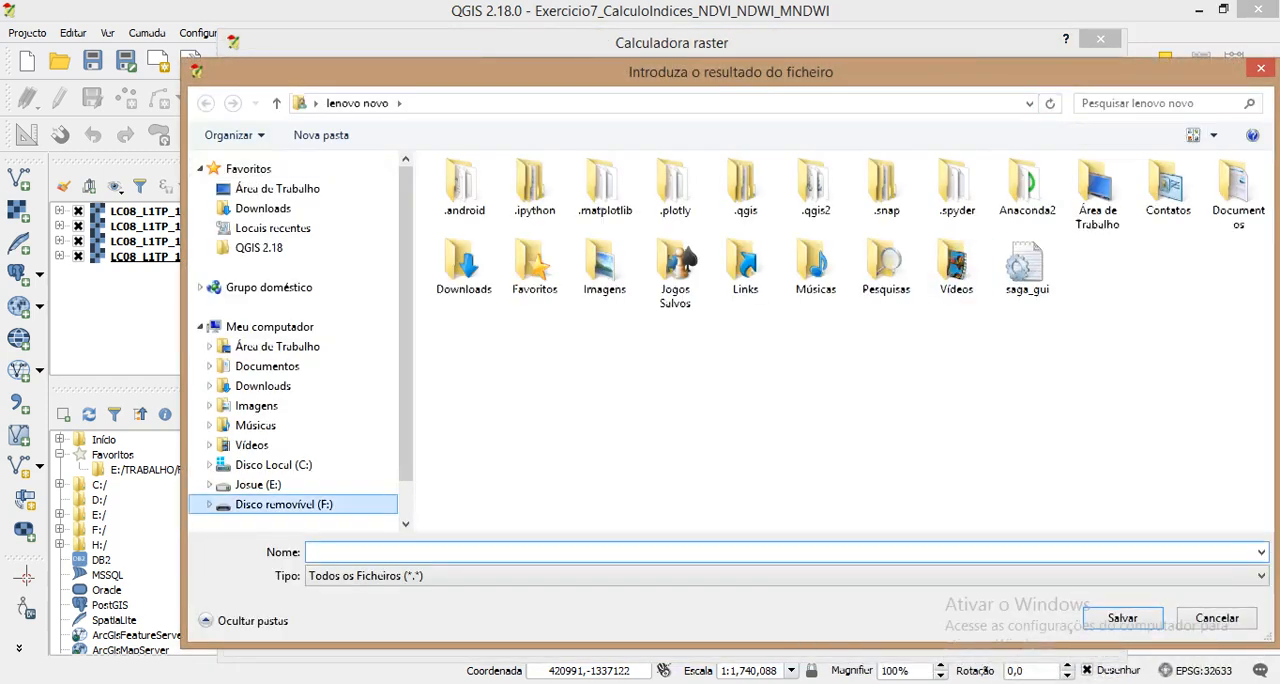
left_click(284, 504)
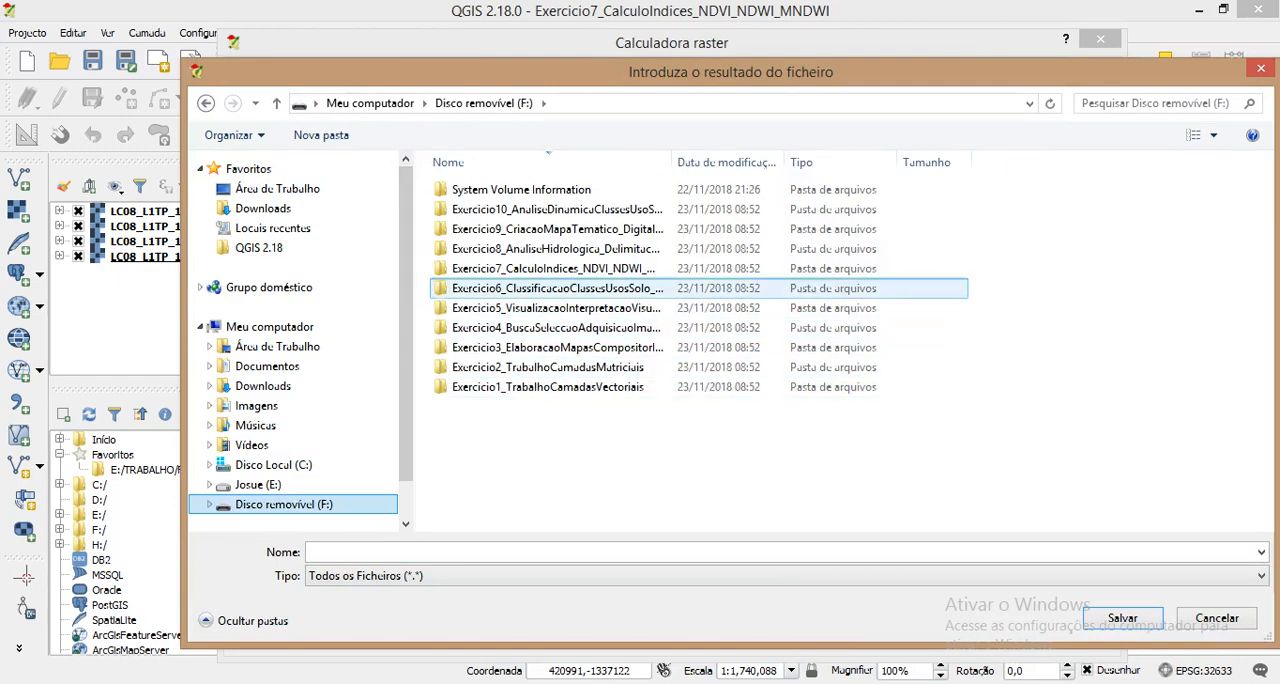
double_click(553, 268)
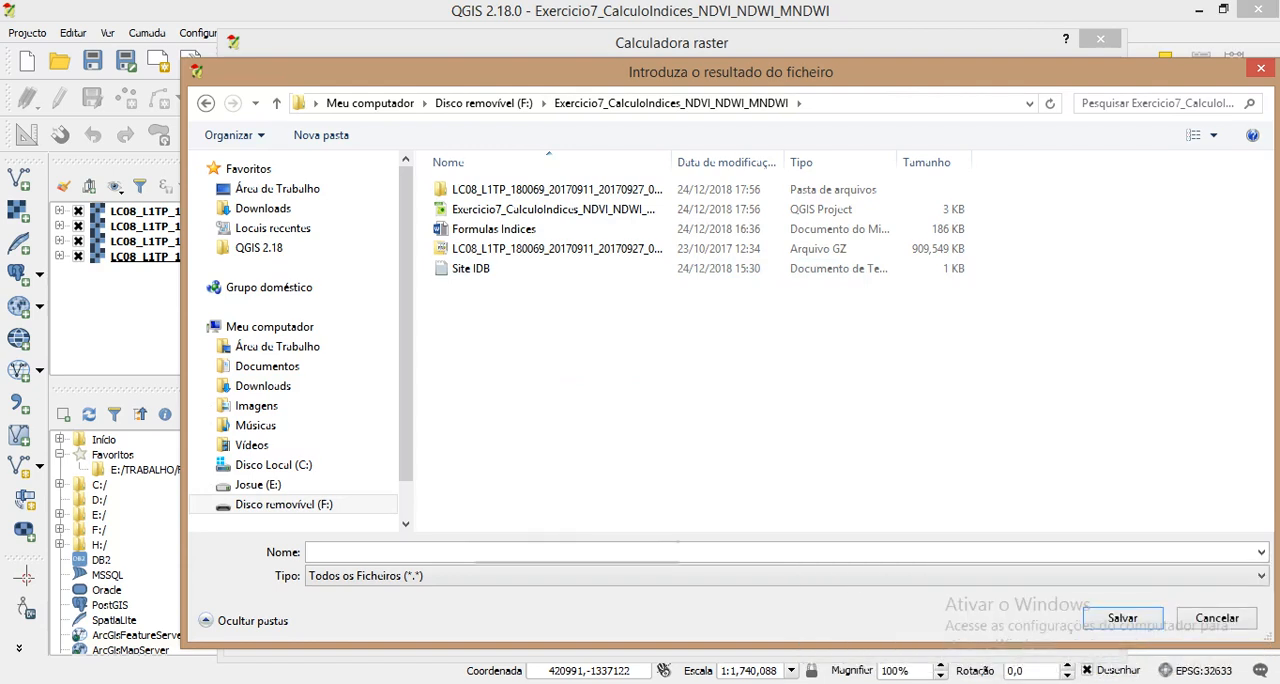
right_click(470, 325)
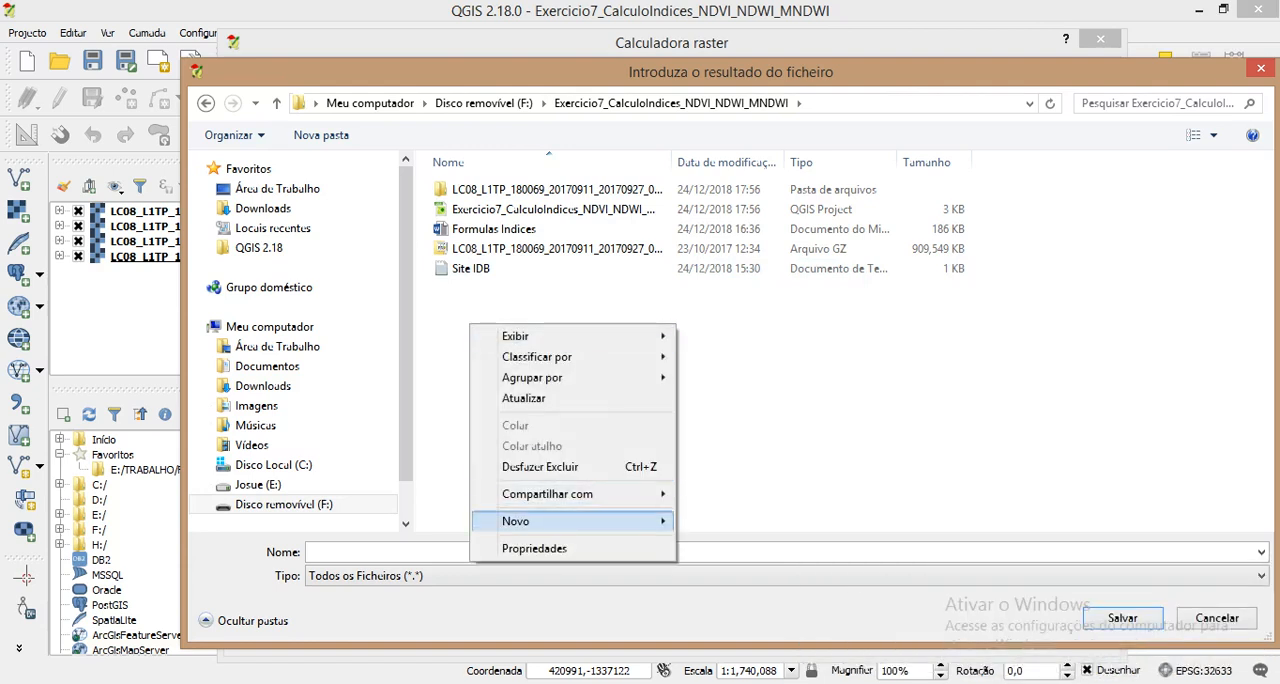
mouse_move(560, 521)
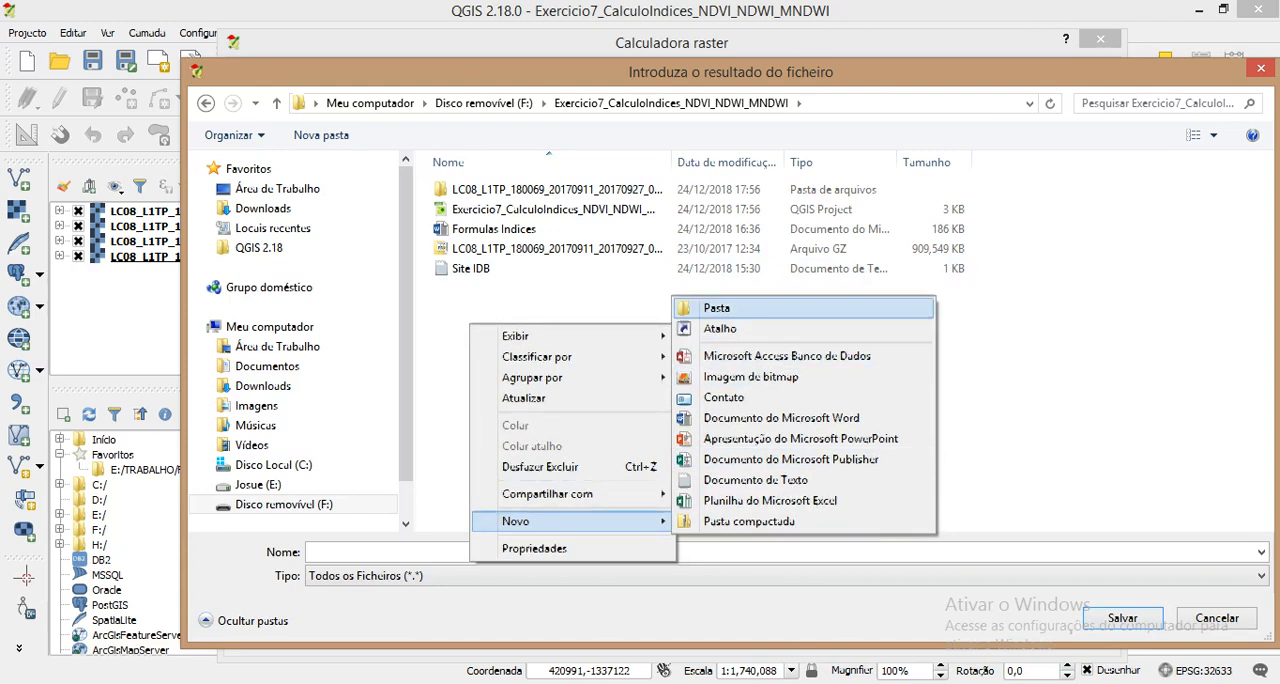
left_click(730, 308)
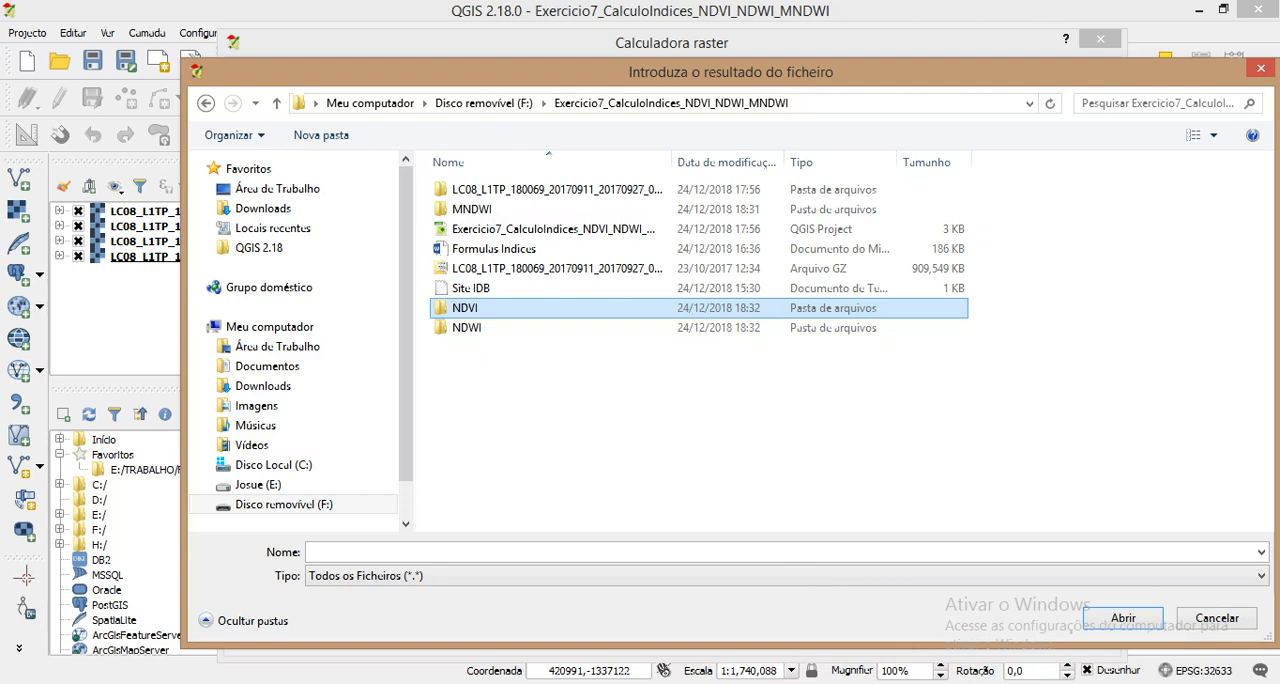
Step: Save the output raster as NDVI in the NDVI folder and run the calculation
key("Return")
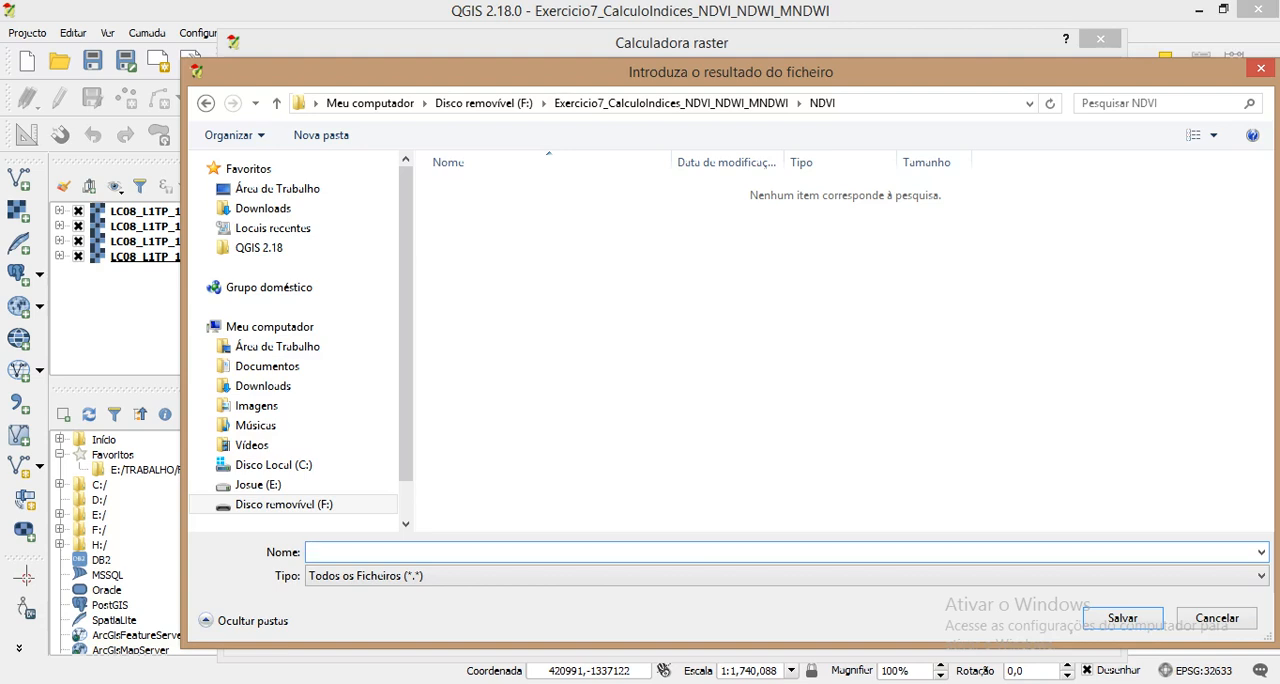
type("NDVI")
key("Return")
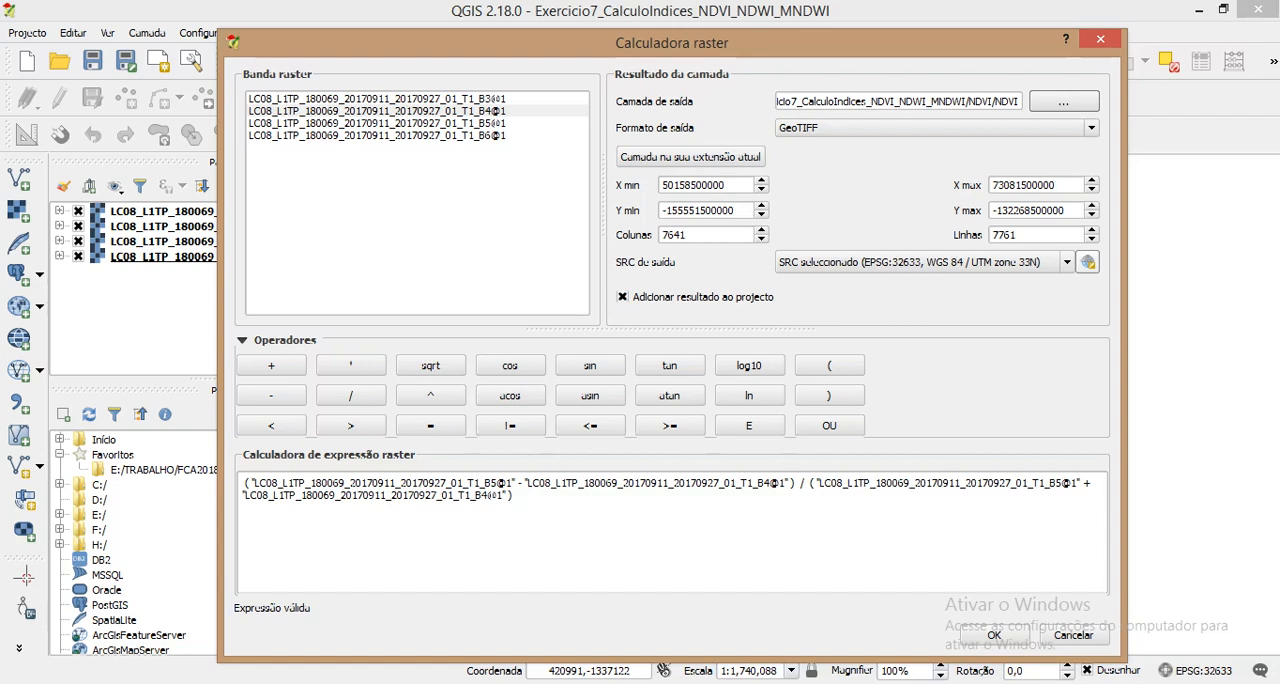
left_click(994, 635)
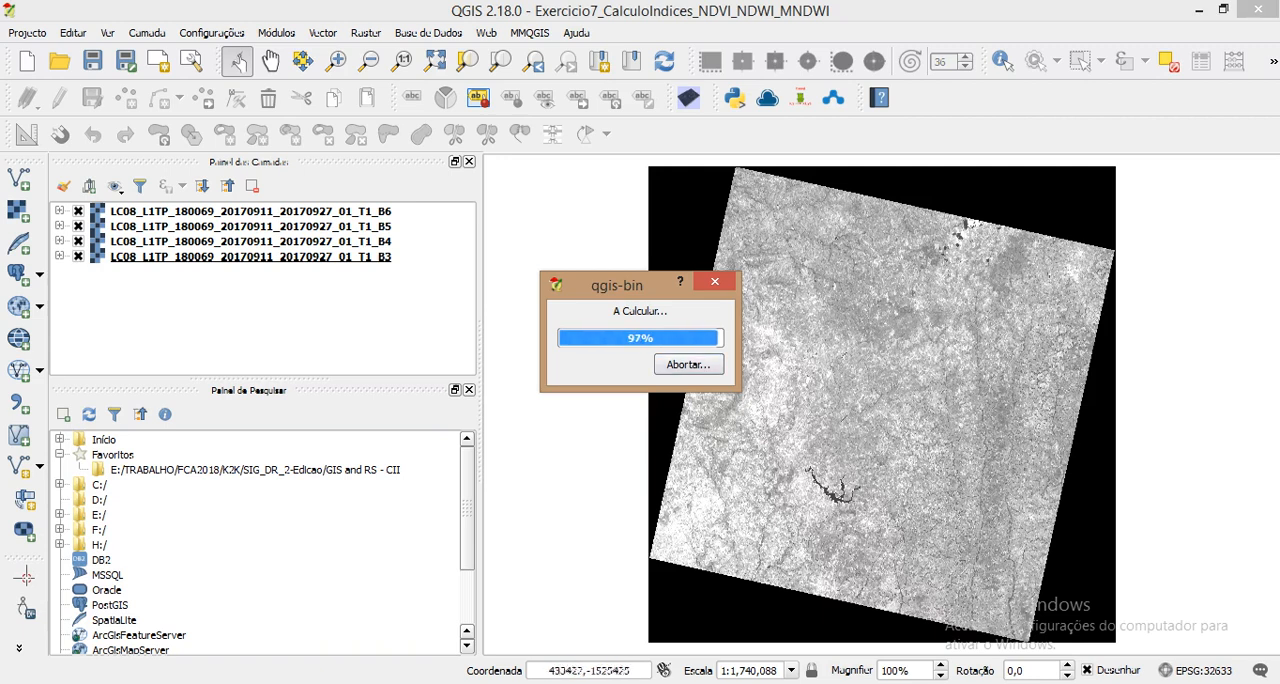
left_click(348, 681)
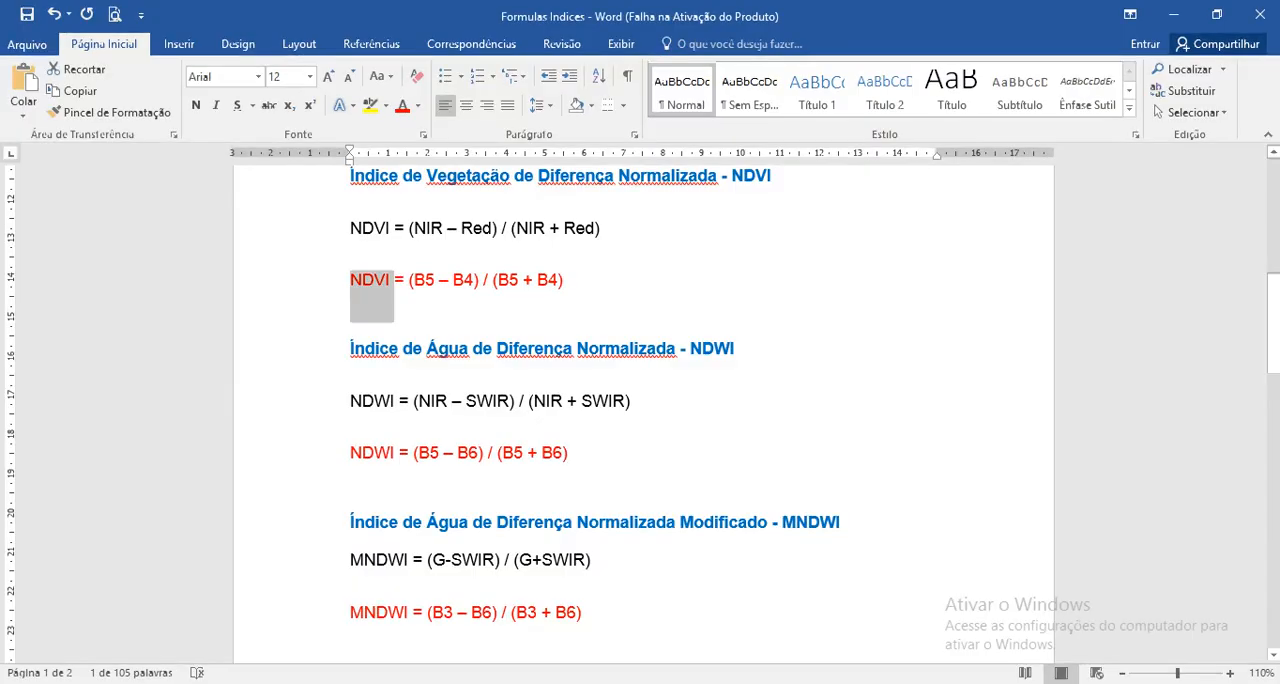
left_click(348, 681)
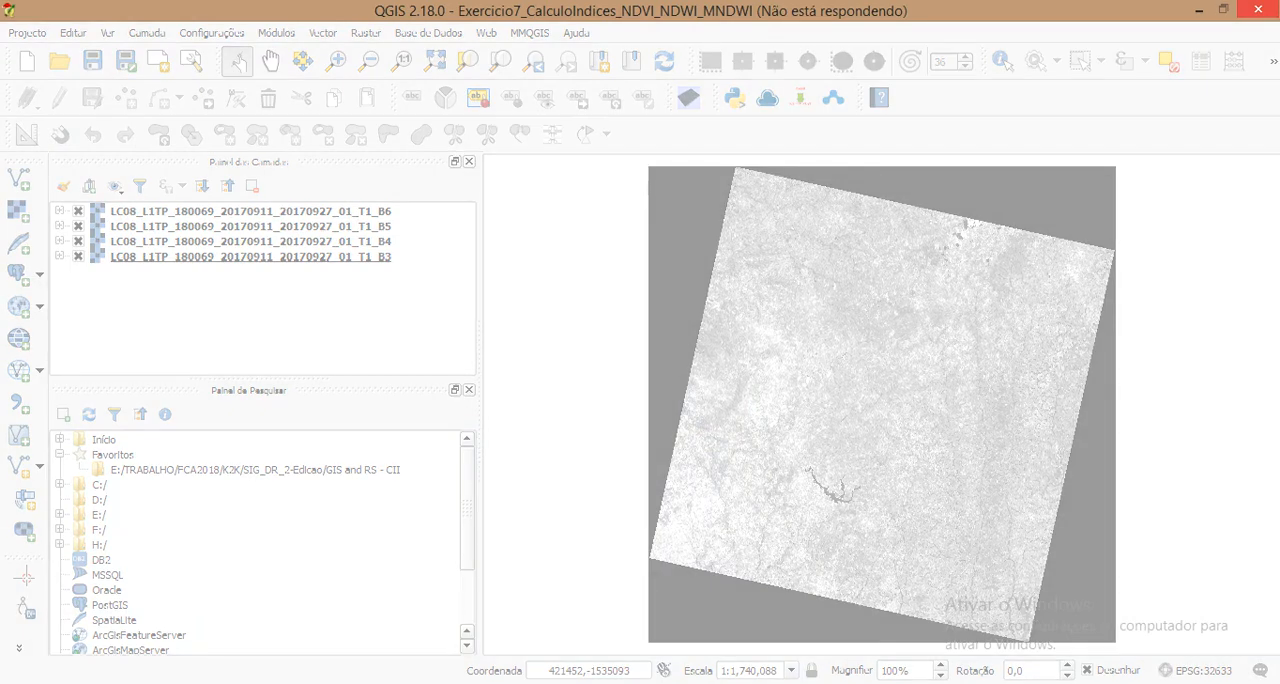
key("alt+Tab")
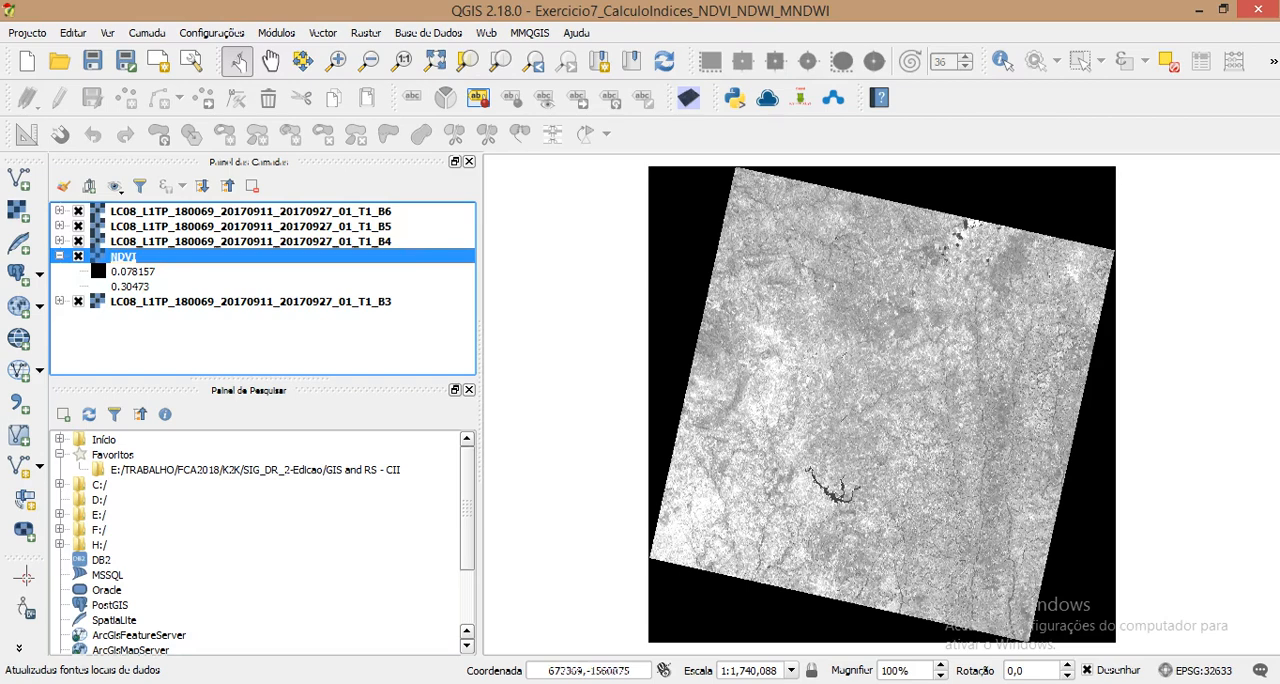
key("F9")
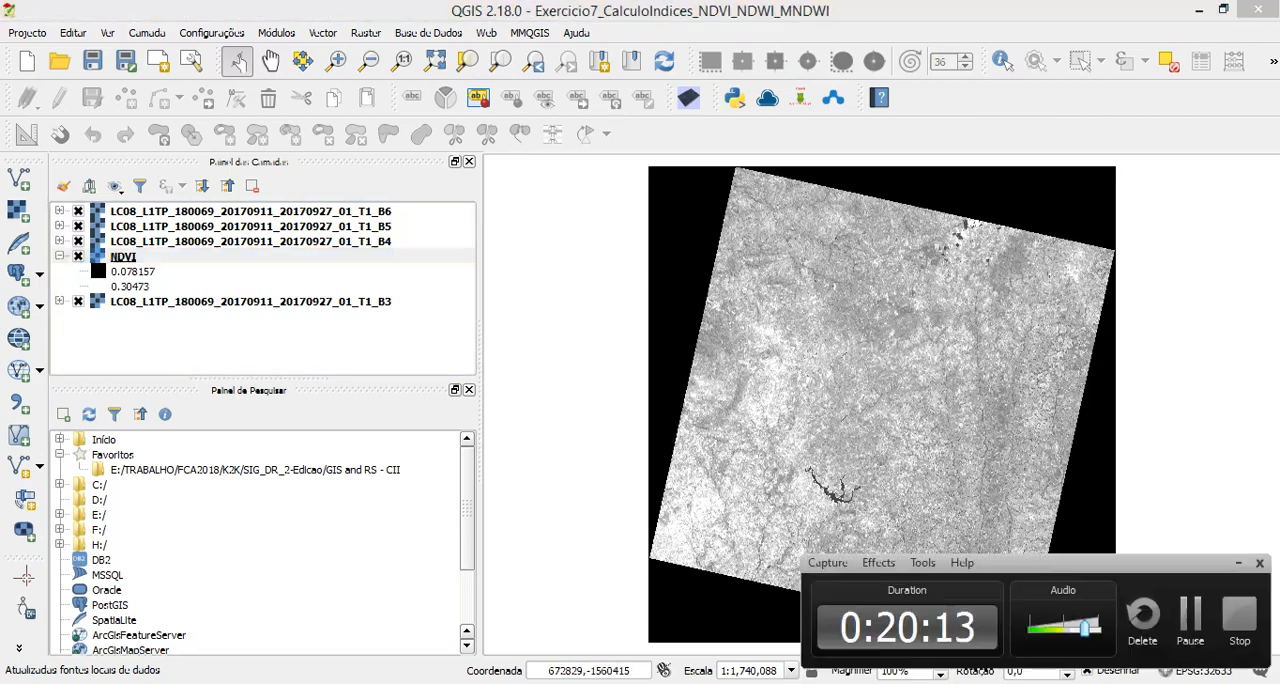
key("F9")
key("F9")
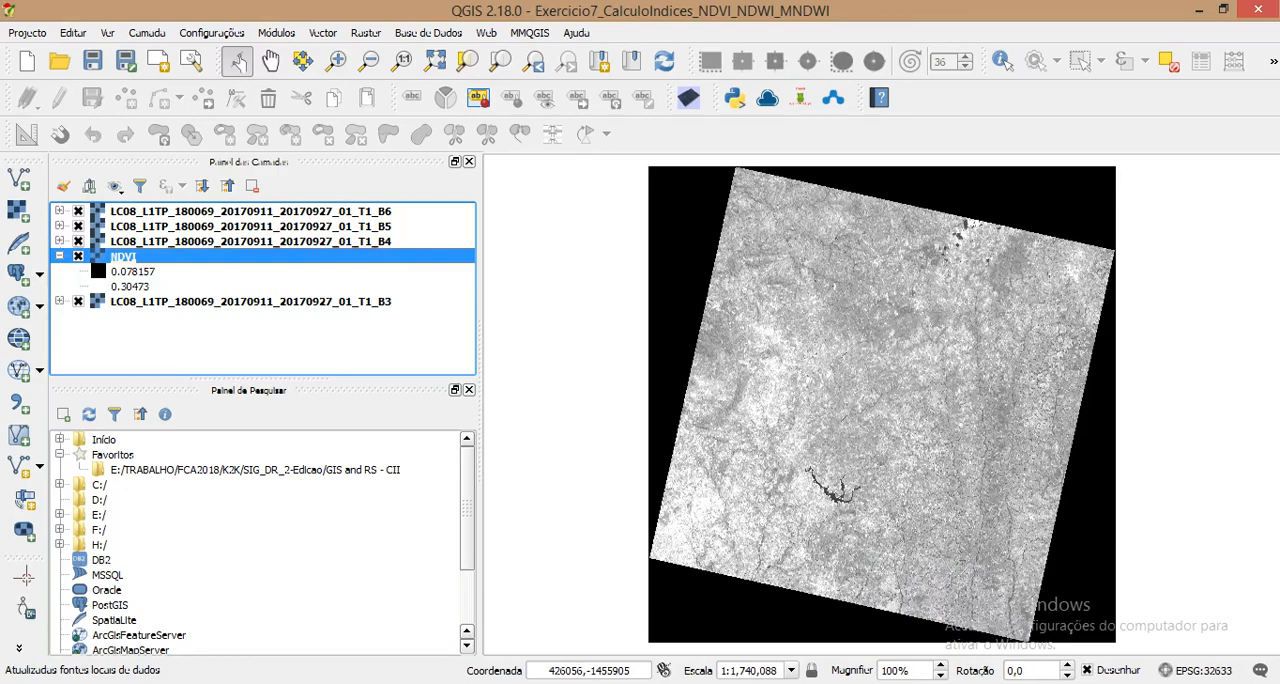
Step: Move the NDVI layer above the B6 layer so that it is first in the layer order
left_click_drag(123, 256, 123, 205)
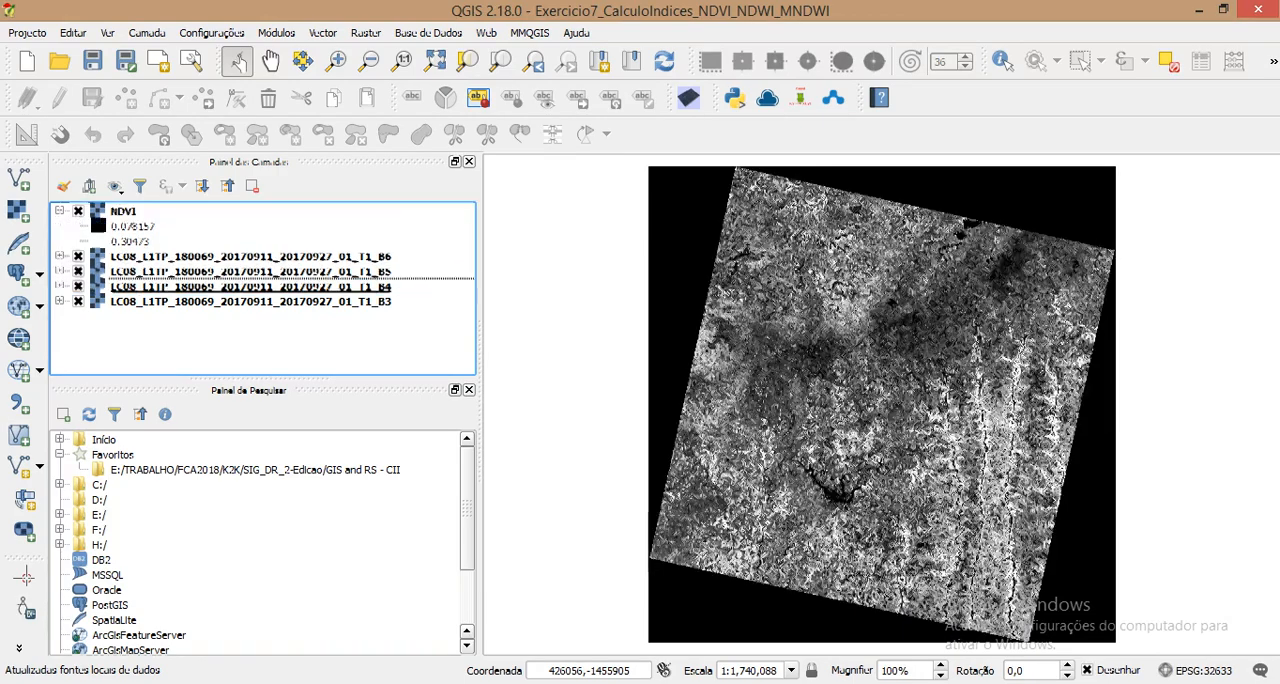
Step: Check the NDWI formula in the Word document and enter its numerator (B5 - B6) in the QGIS Raster Calculator
key("alt+Tab")
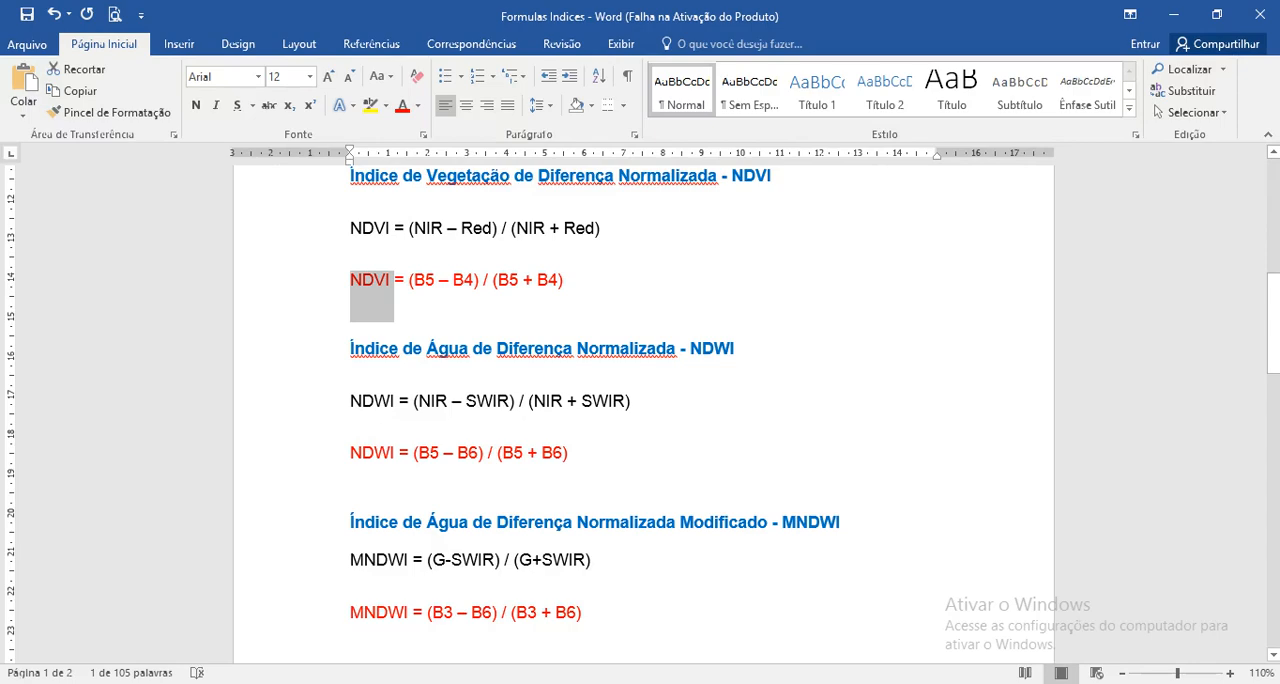
key("alt+Tab")
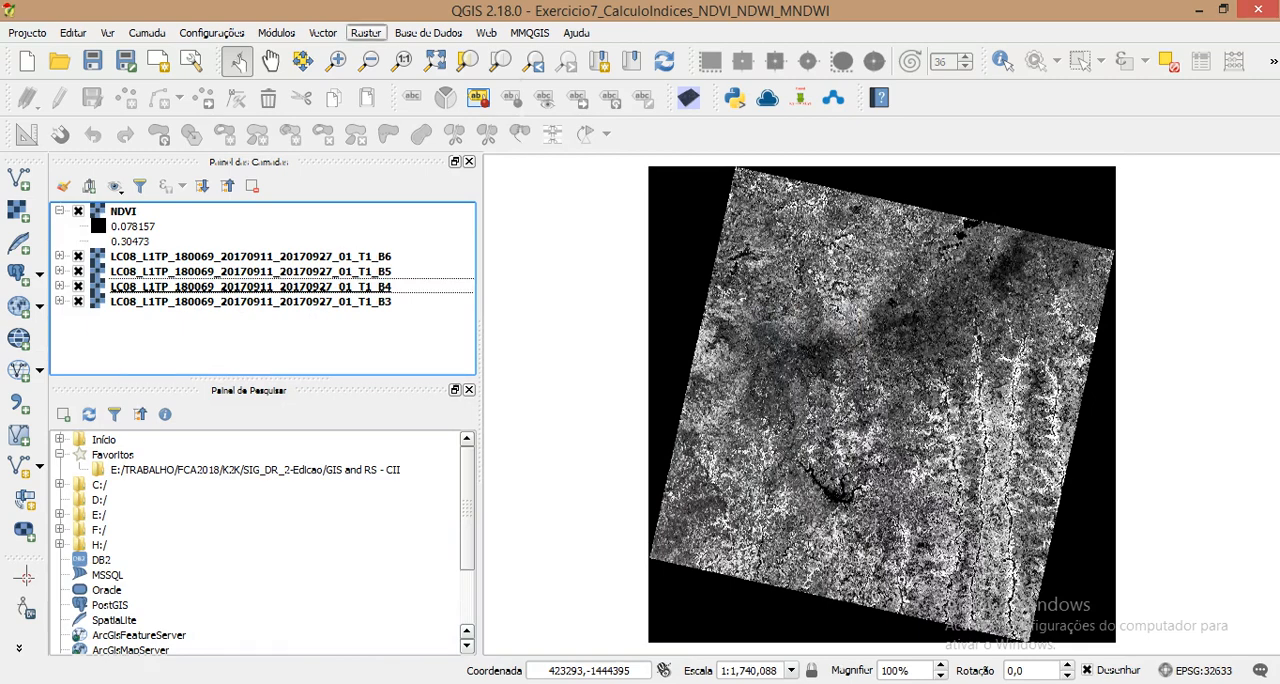
left_click(366, 33)
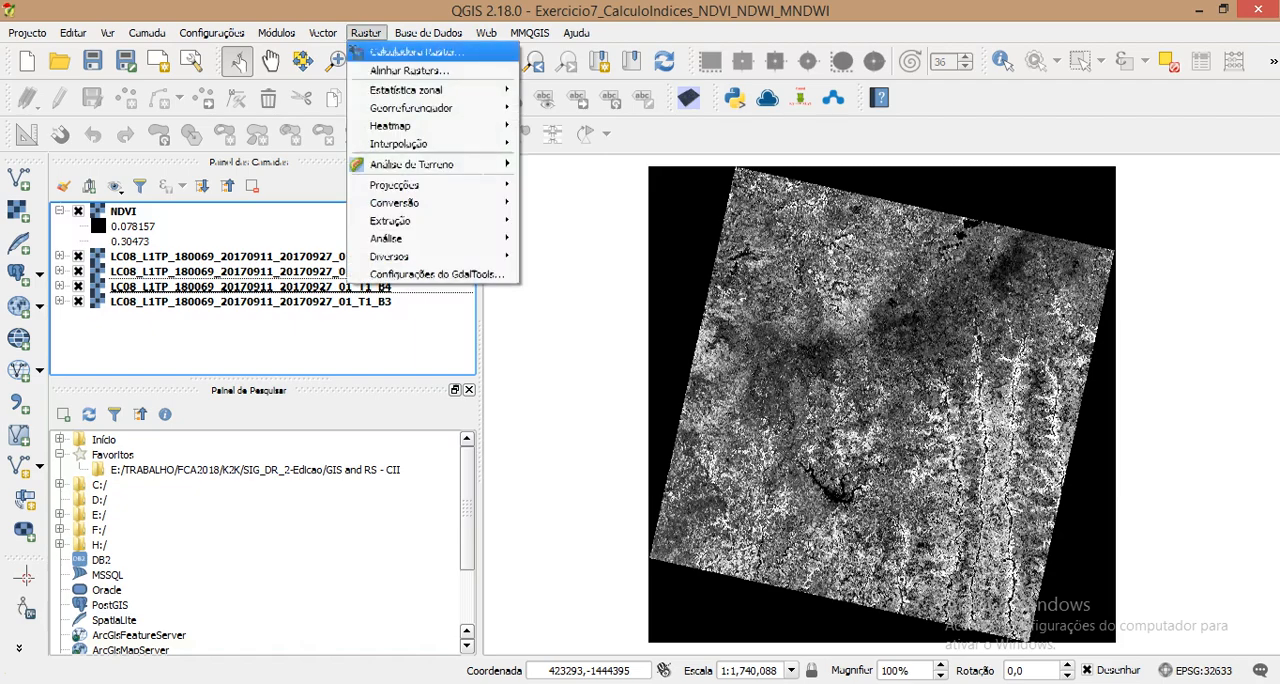
left_click(405, 51)
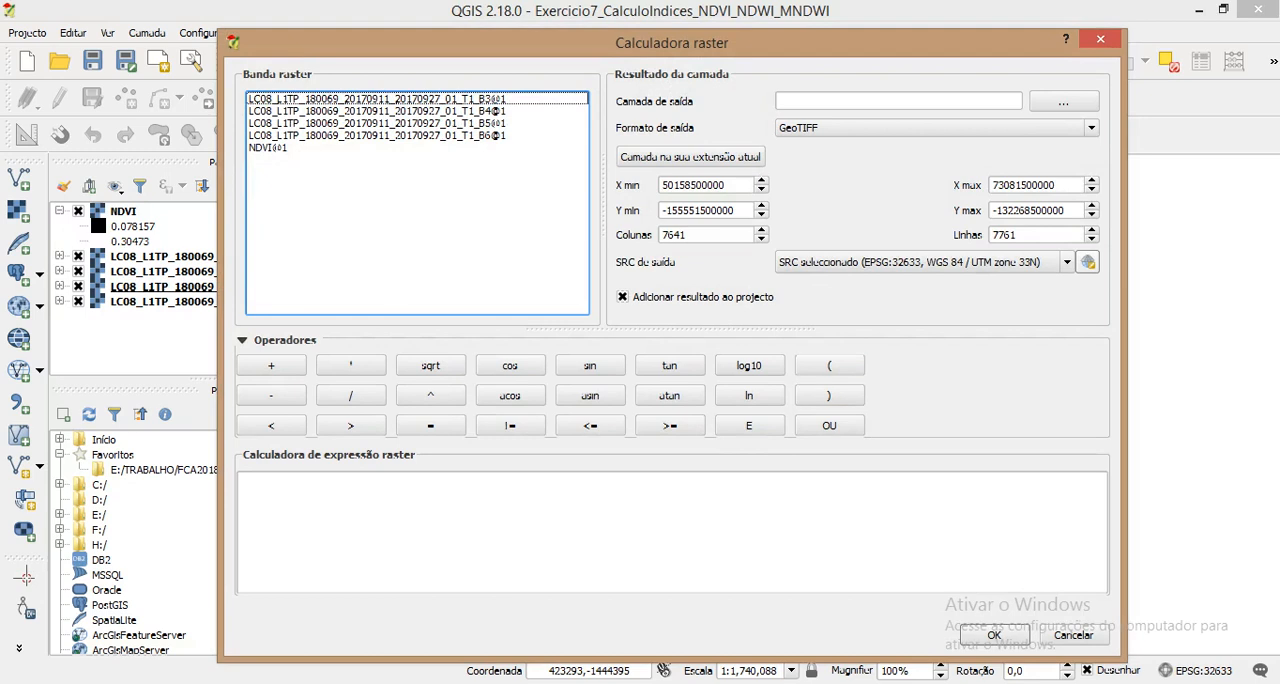
left_click(829, 365)
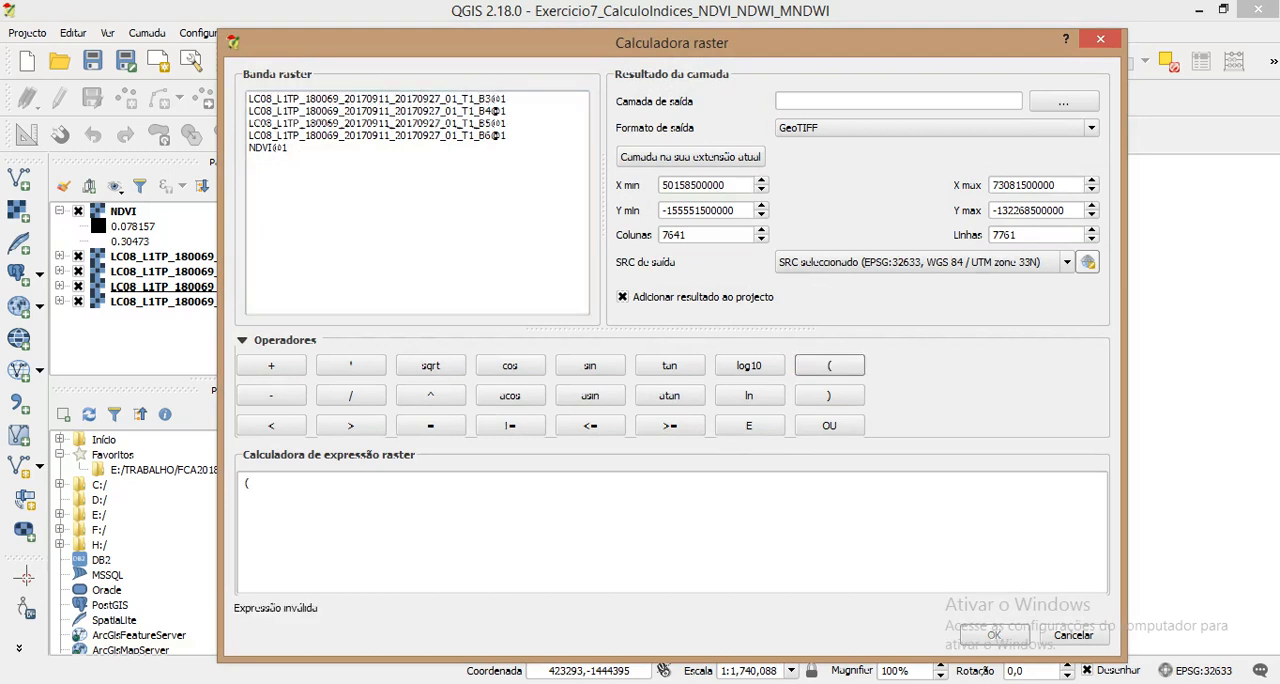
double_click(377, 122)
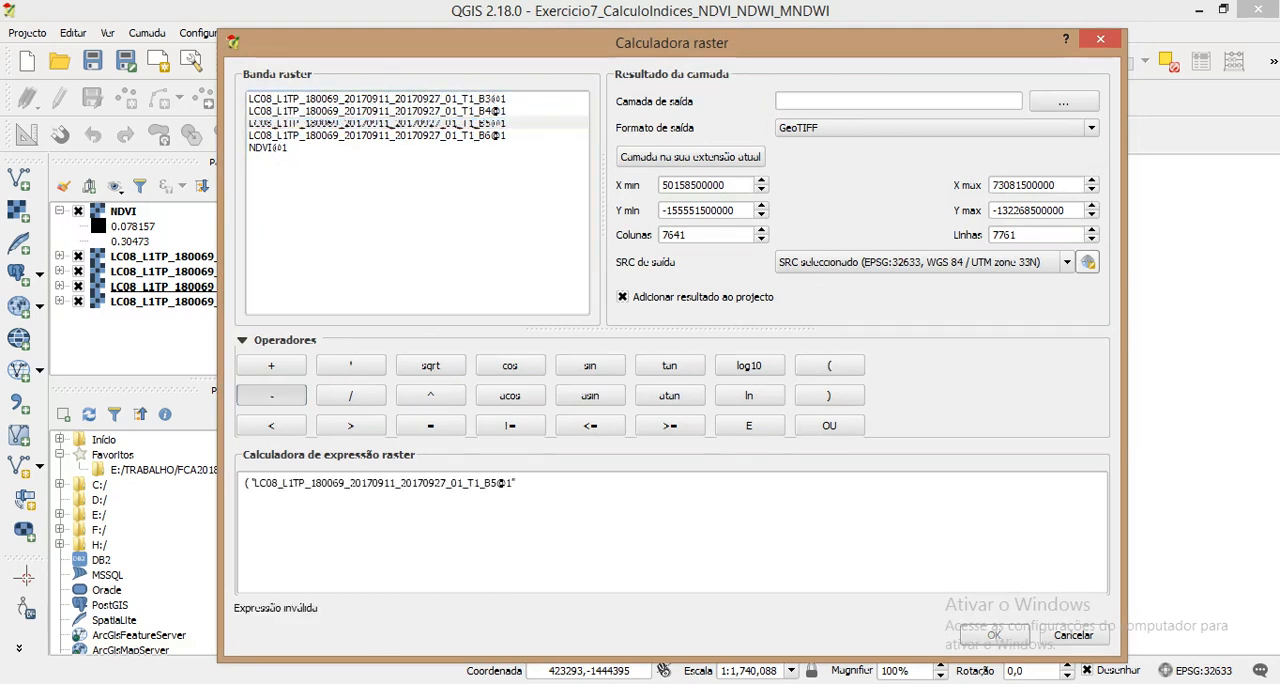
left_click(271, 395)
double_click(495, 136)
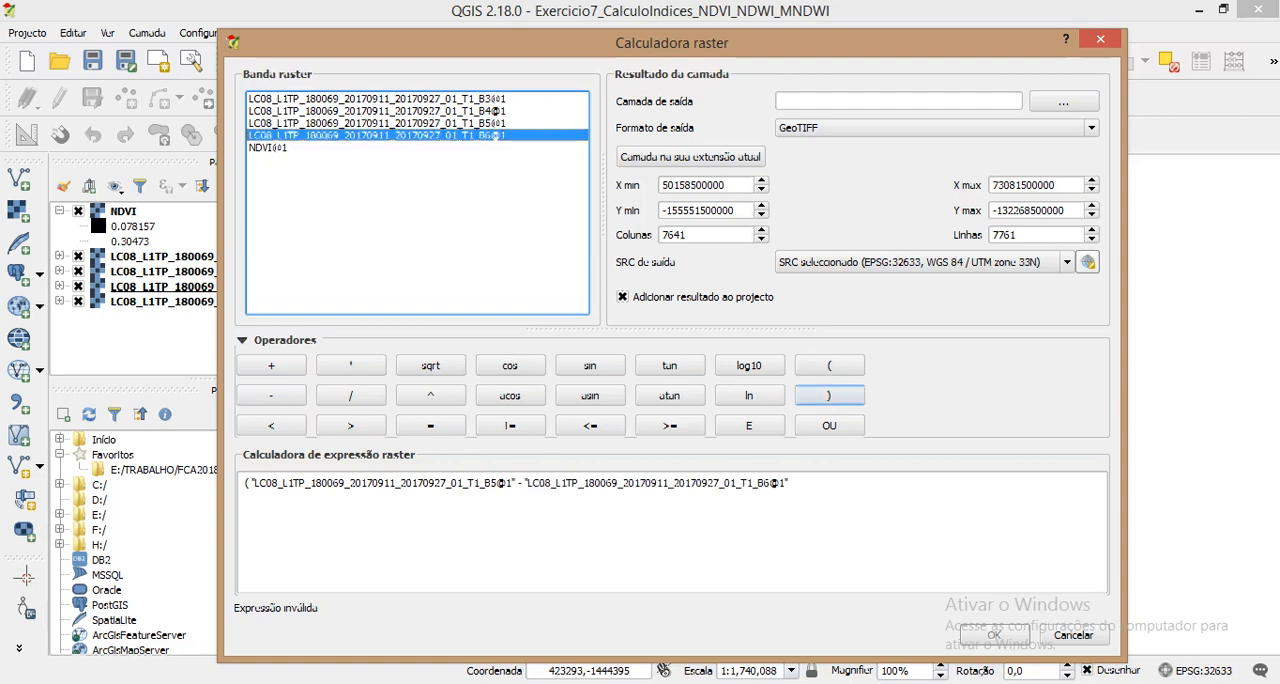
left_click(829, 395)
Step: Complete the NDWI expression by dividing the numerator by (B5 + B6)
left_click(351, 395)
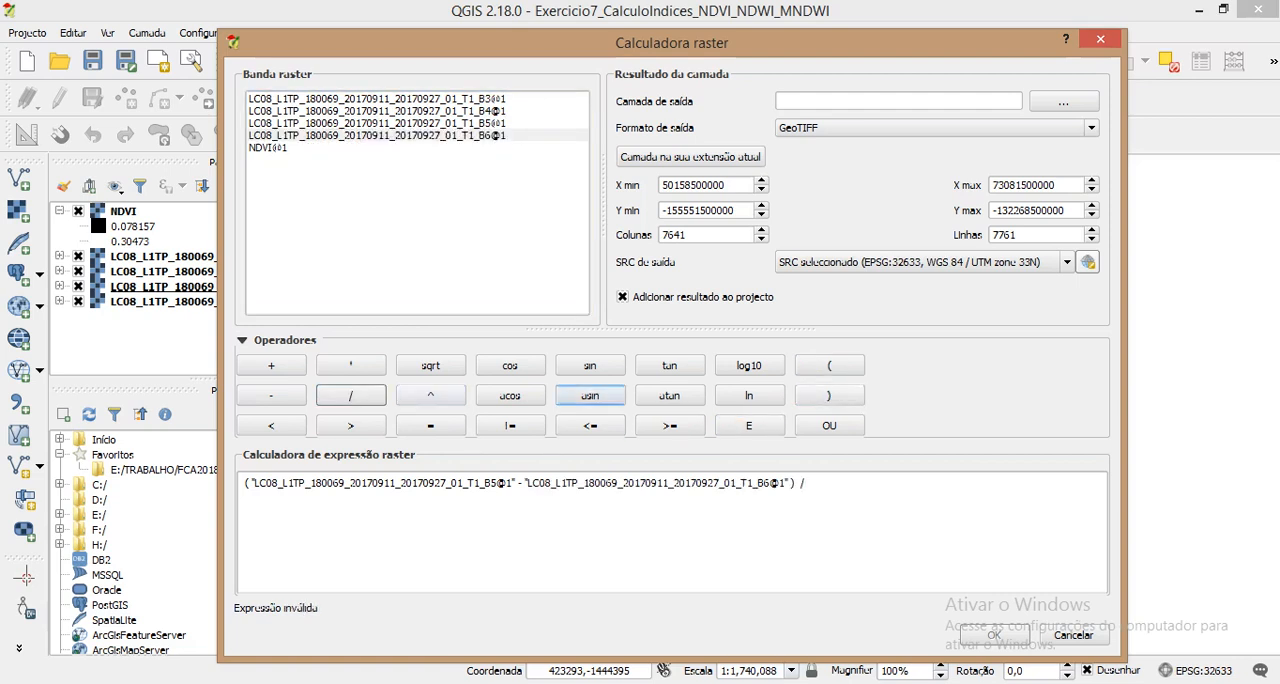
left_click(829, 365)
double_click(486, 123)
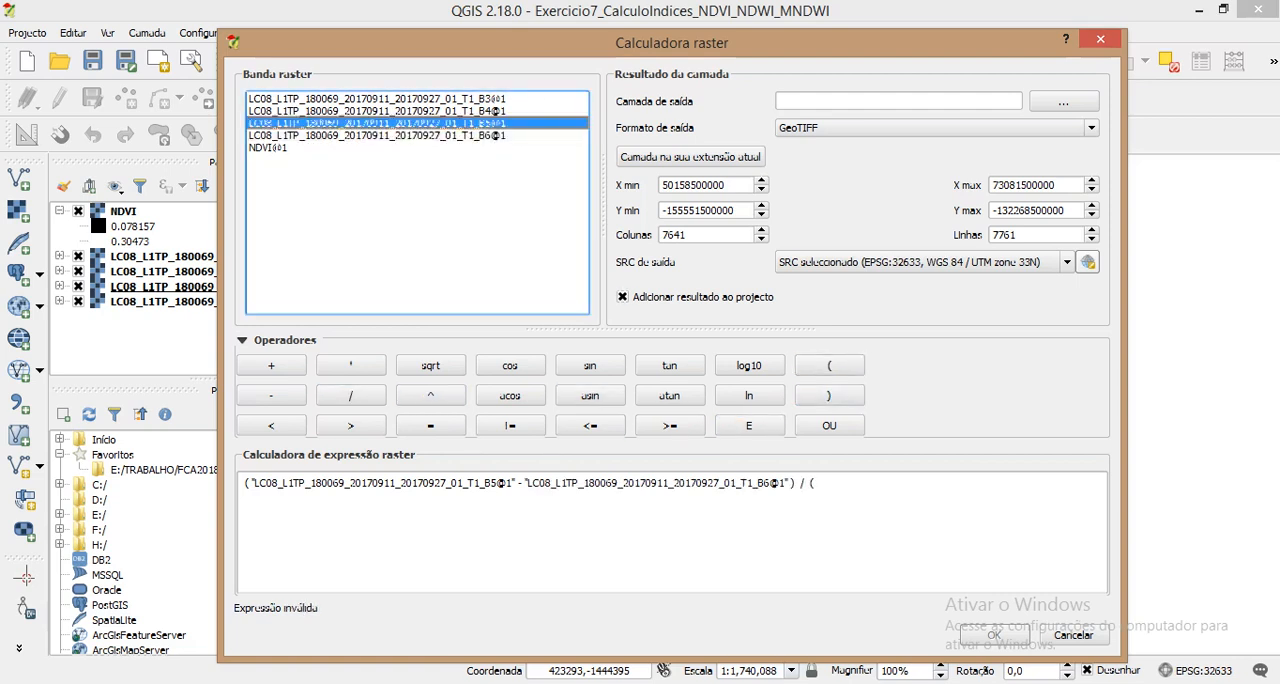
left_click(271, 365)
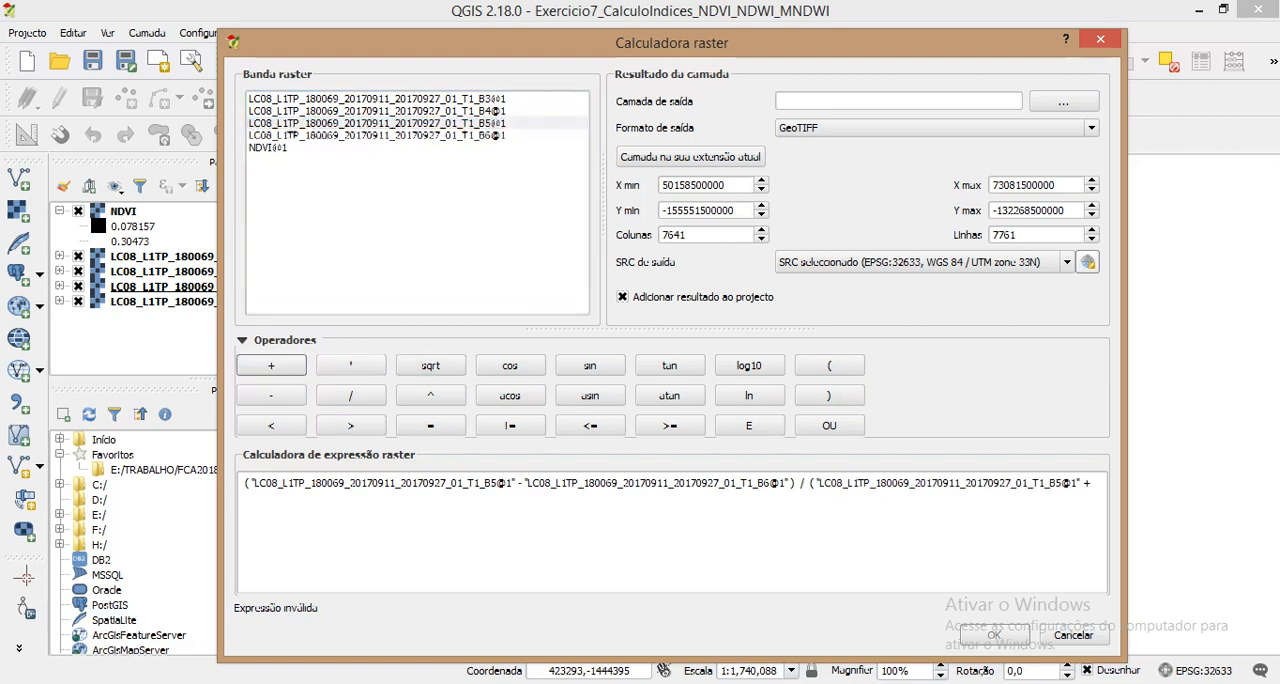
double_click(480, 135)
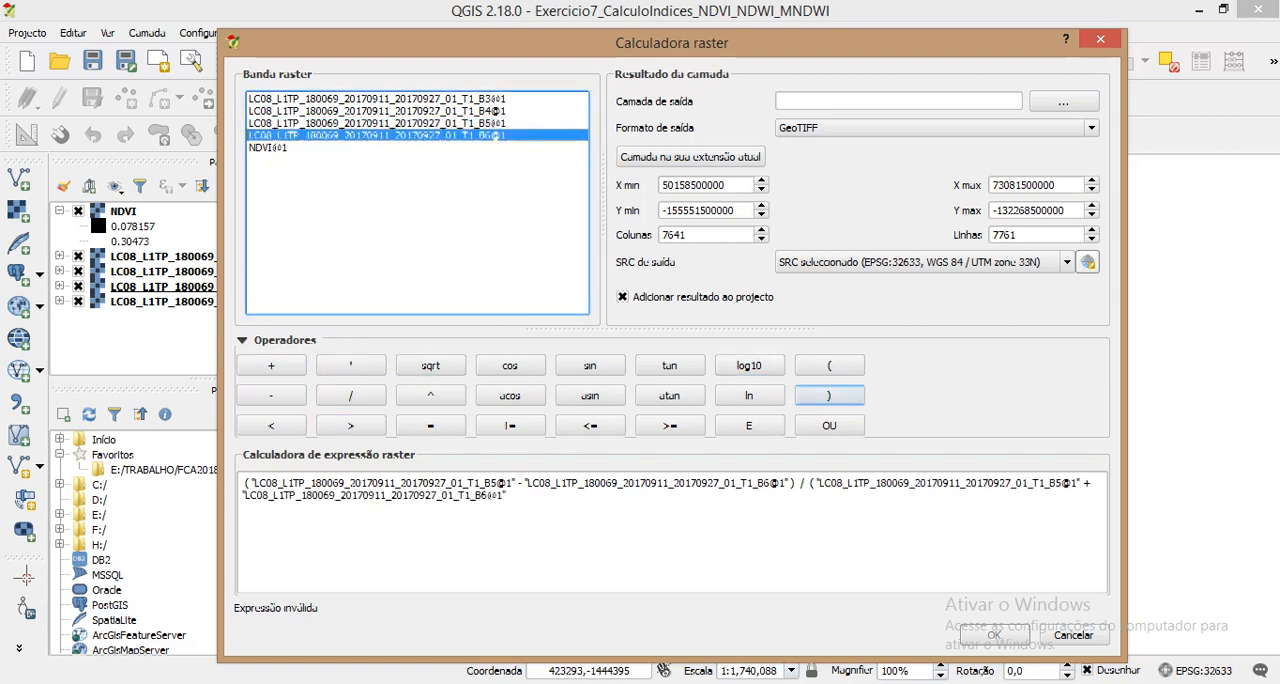
left_click(829, 395)
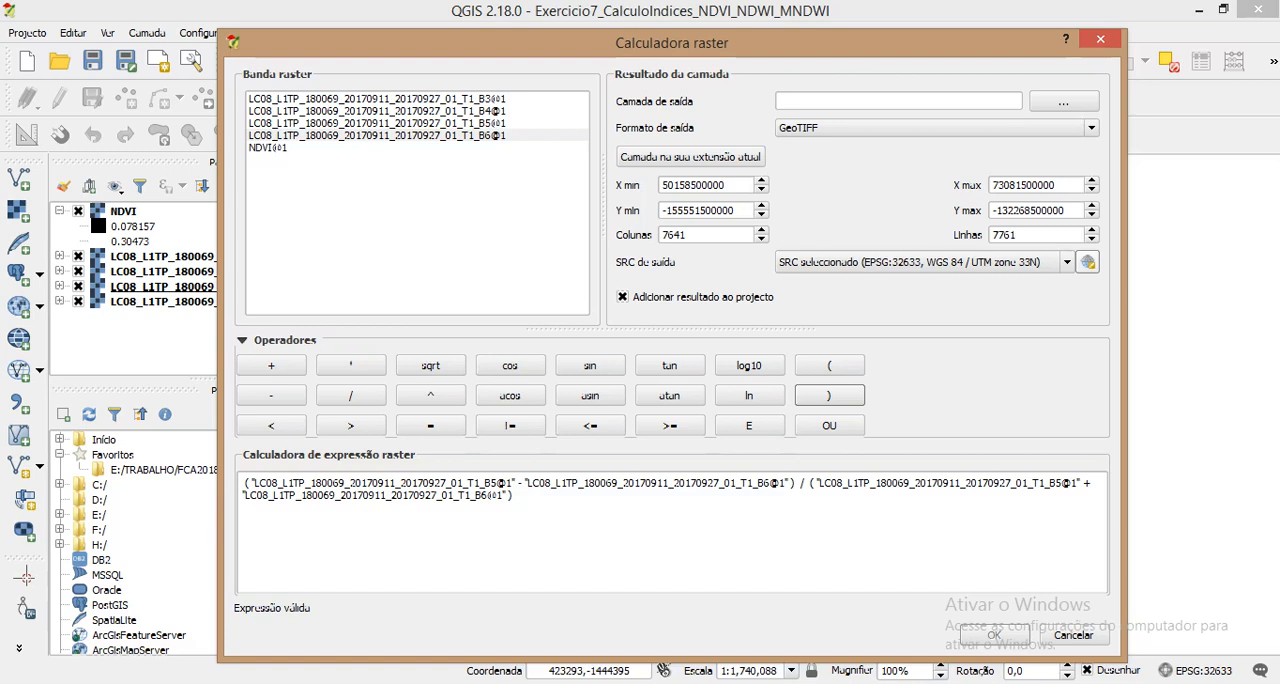
Step: Save the output raster as NDWI in the project's NDWI folder on drive F: and run the calculation
left_click(1064, 102)
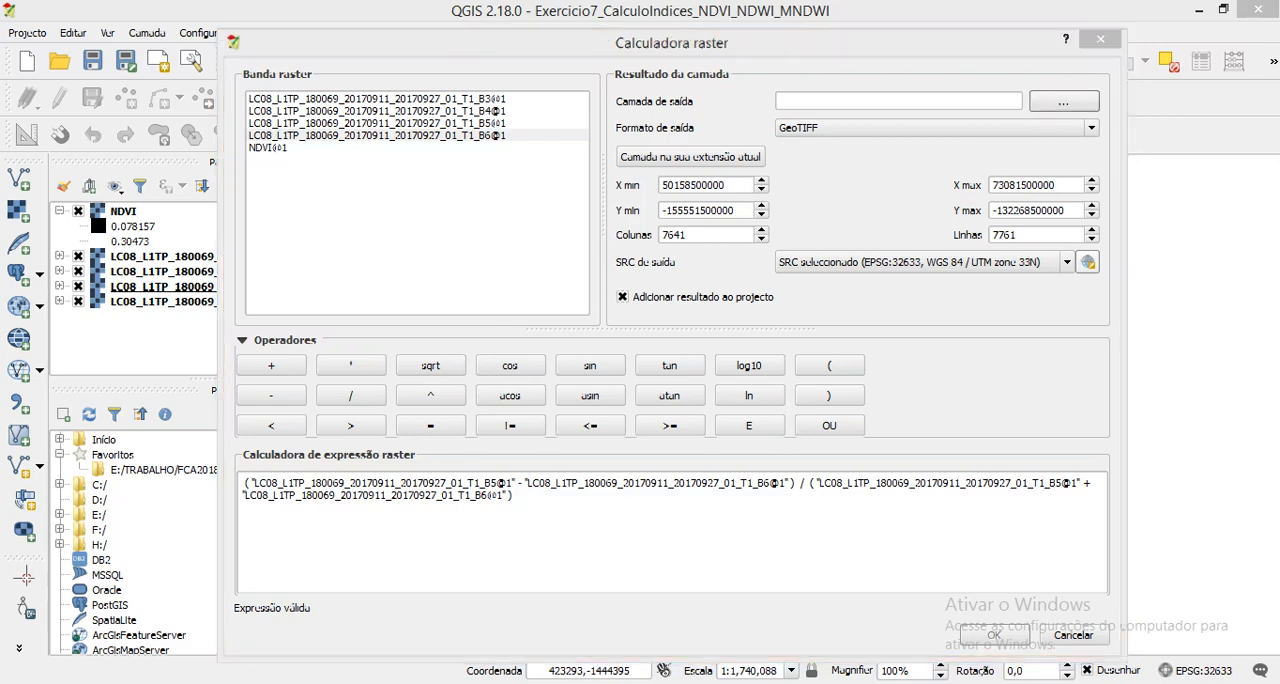
left_click(284, 505)
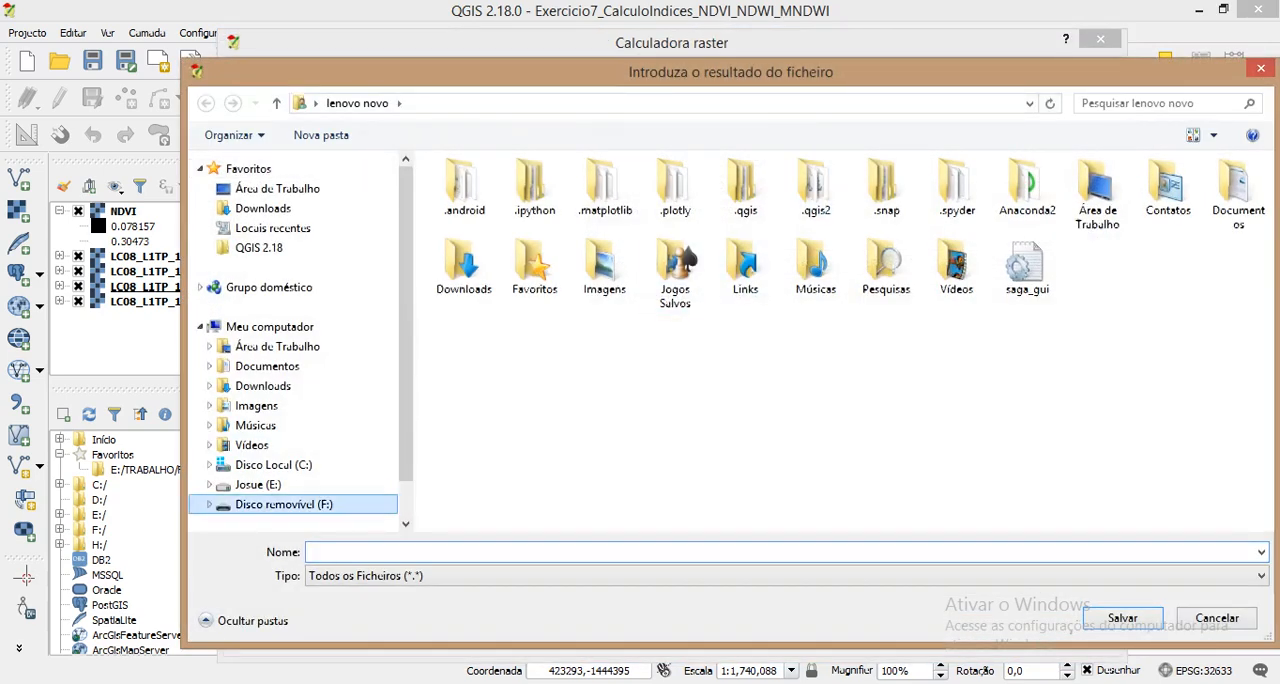
double_click(553, 268)
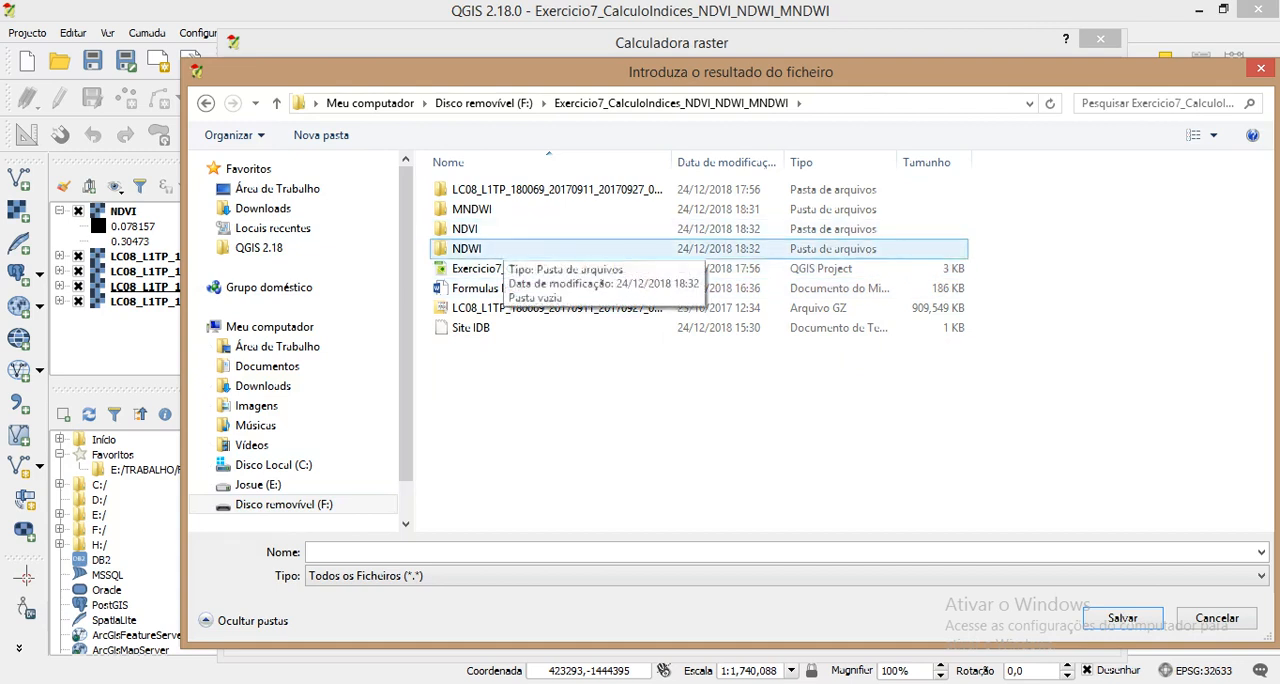
left_click(502, 248)
double_click(502, 248)
left_click(500, 552)
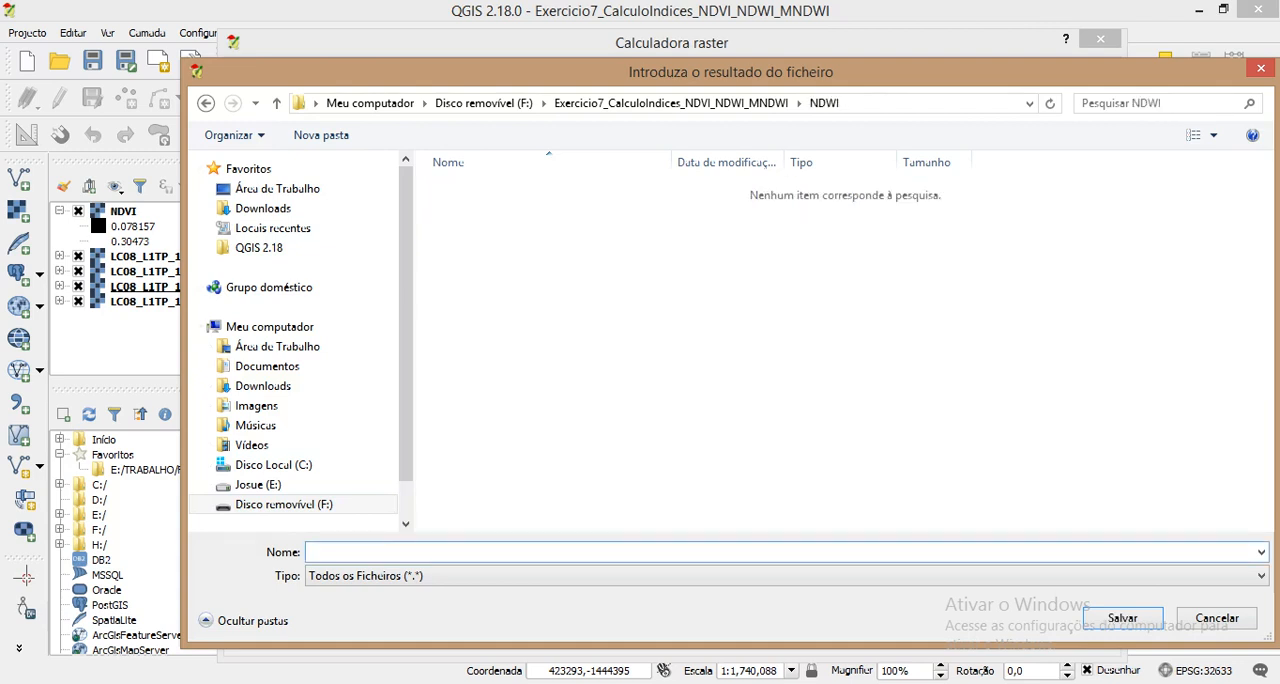
type("NDWI")
key("Return")
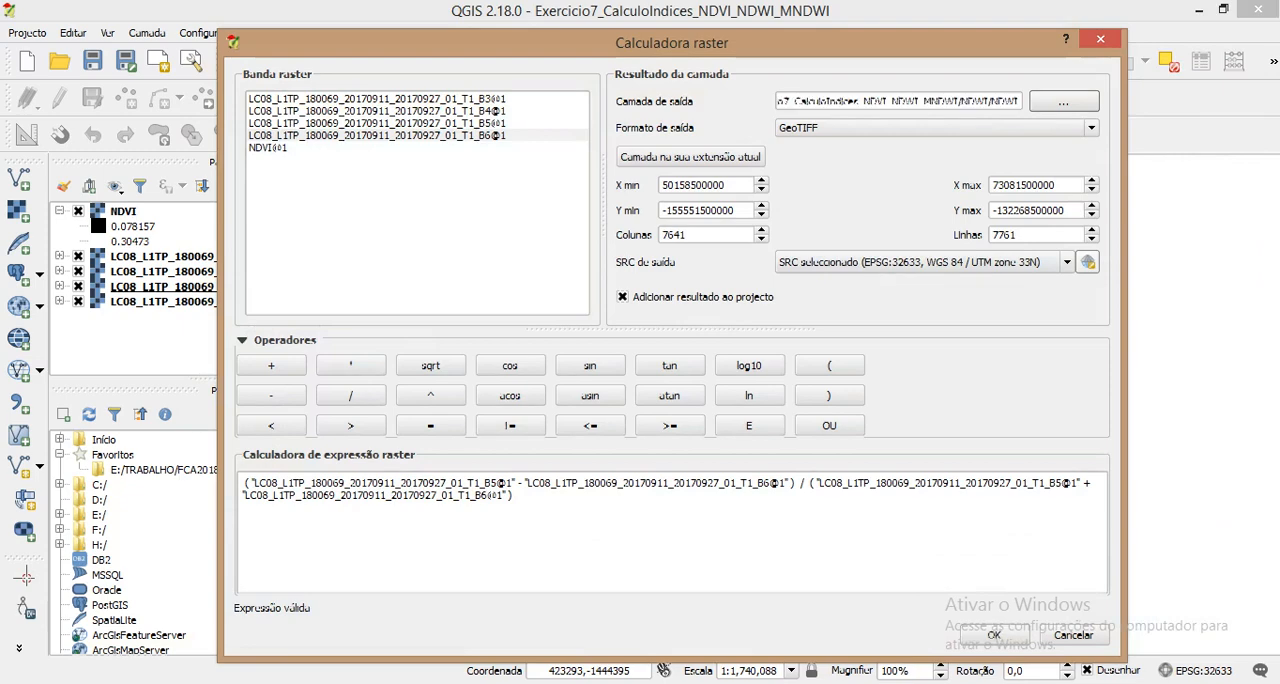
left_click(994, 635)
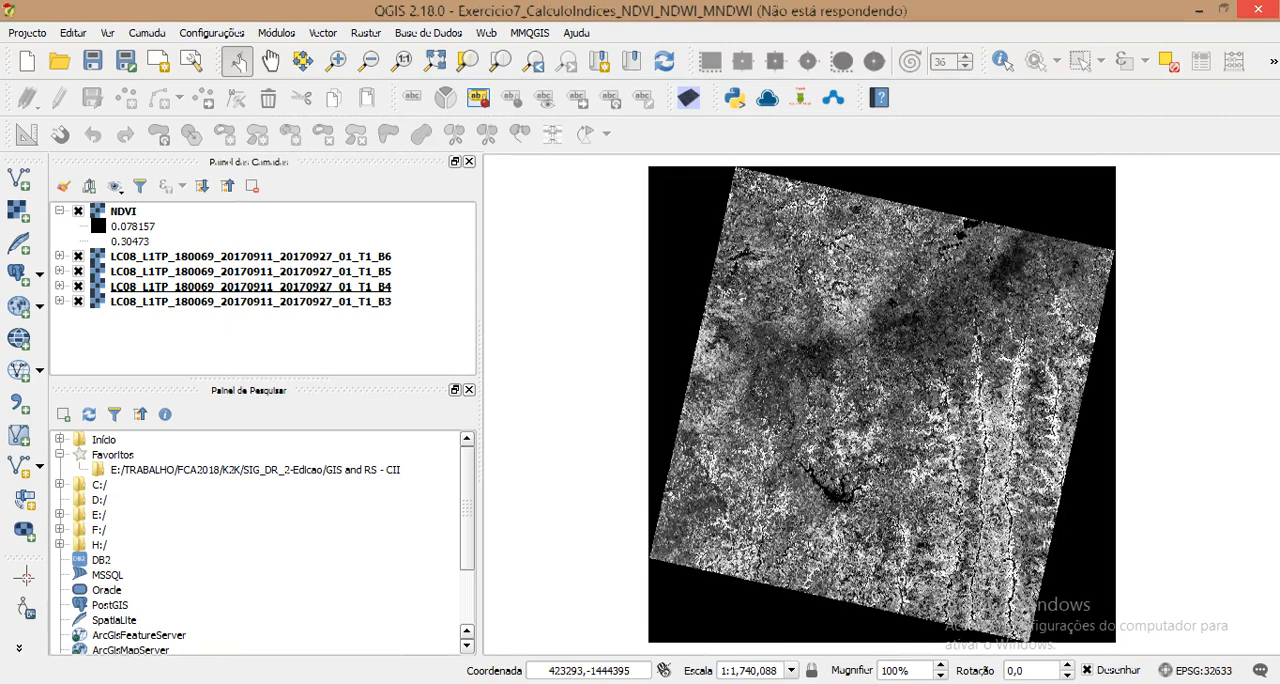
Step: Check the MNDWI formula in the Word document, and move the QGIS NDWI layer directly below NDVI, above the B6 layer
left_click(378, 682)
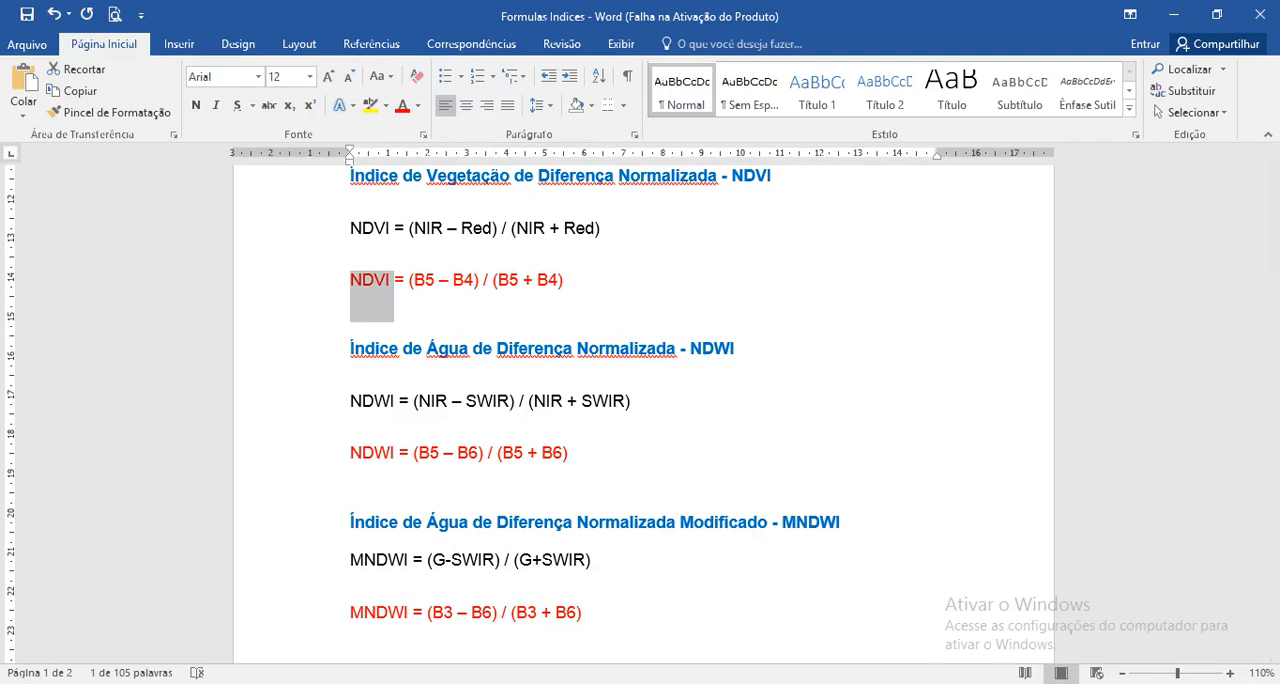
mouse_move(1007, 682)
left_click(905, 605)
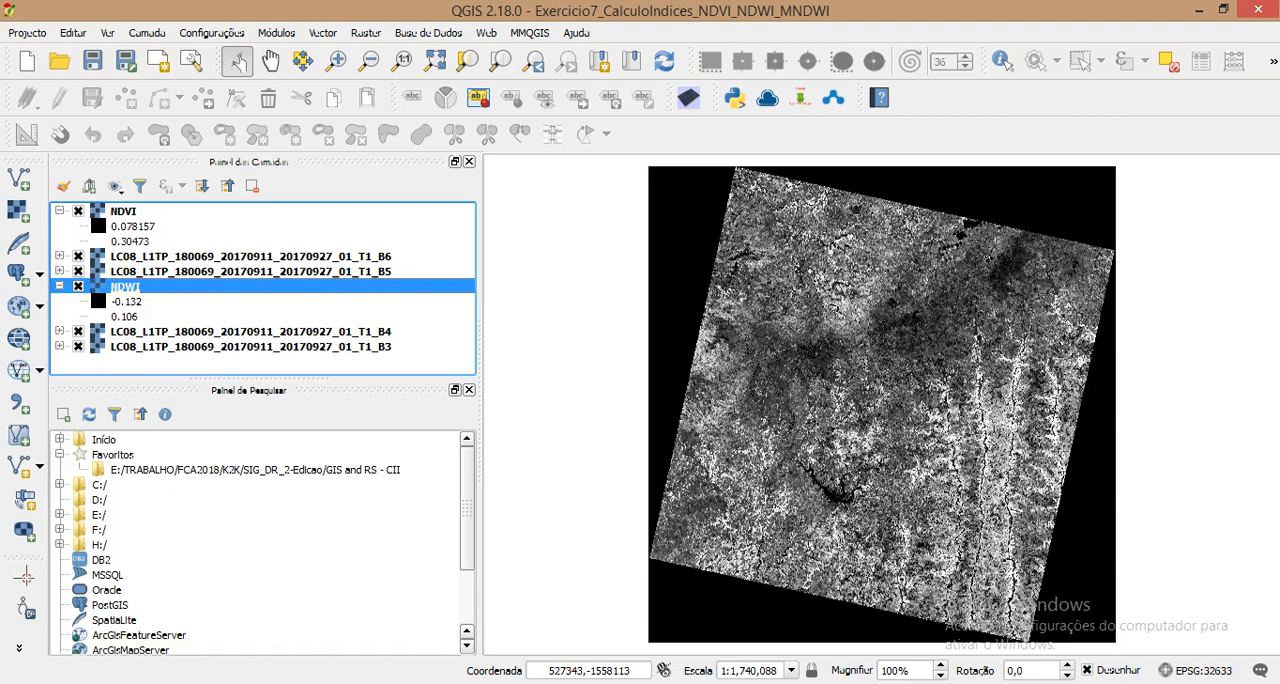
left_click_drag(125, 286, 127, 249)
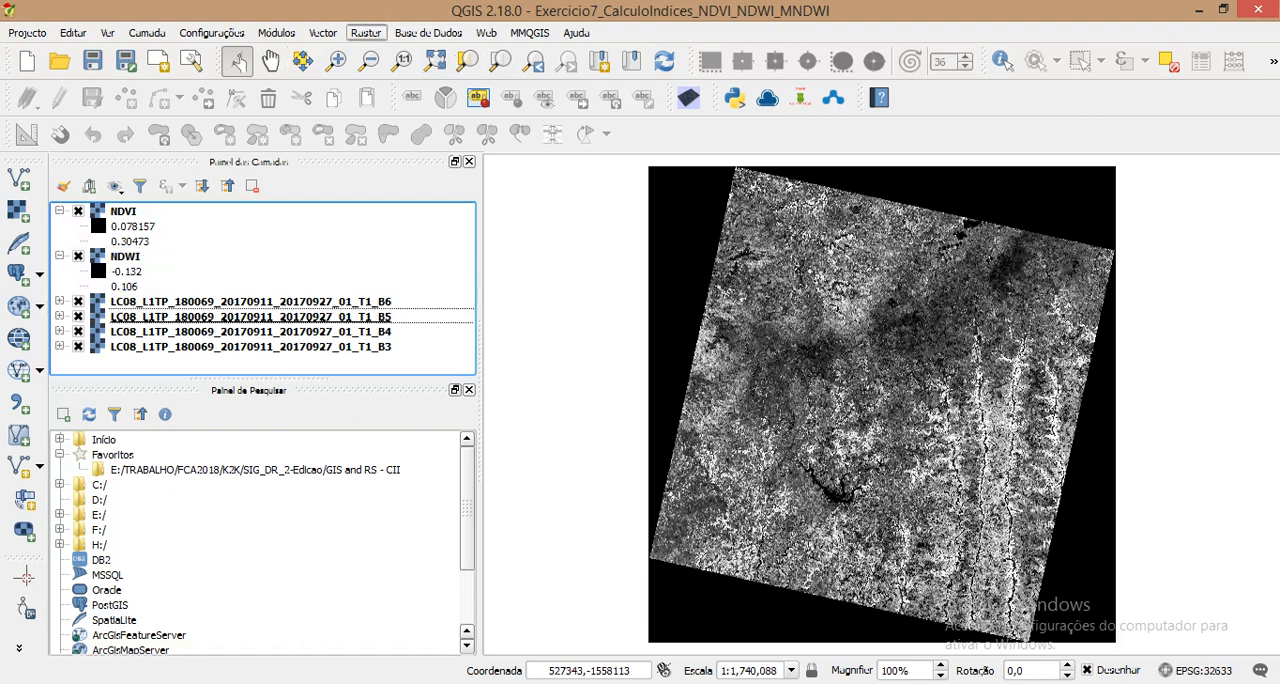
Step: Start a new Raster Calculator expression for MNDWI with the numerator (B3 - B6)
left_click(366, 33)
left_click(415, 51)
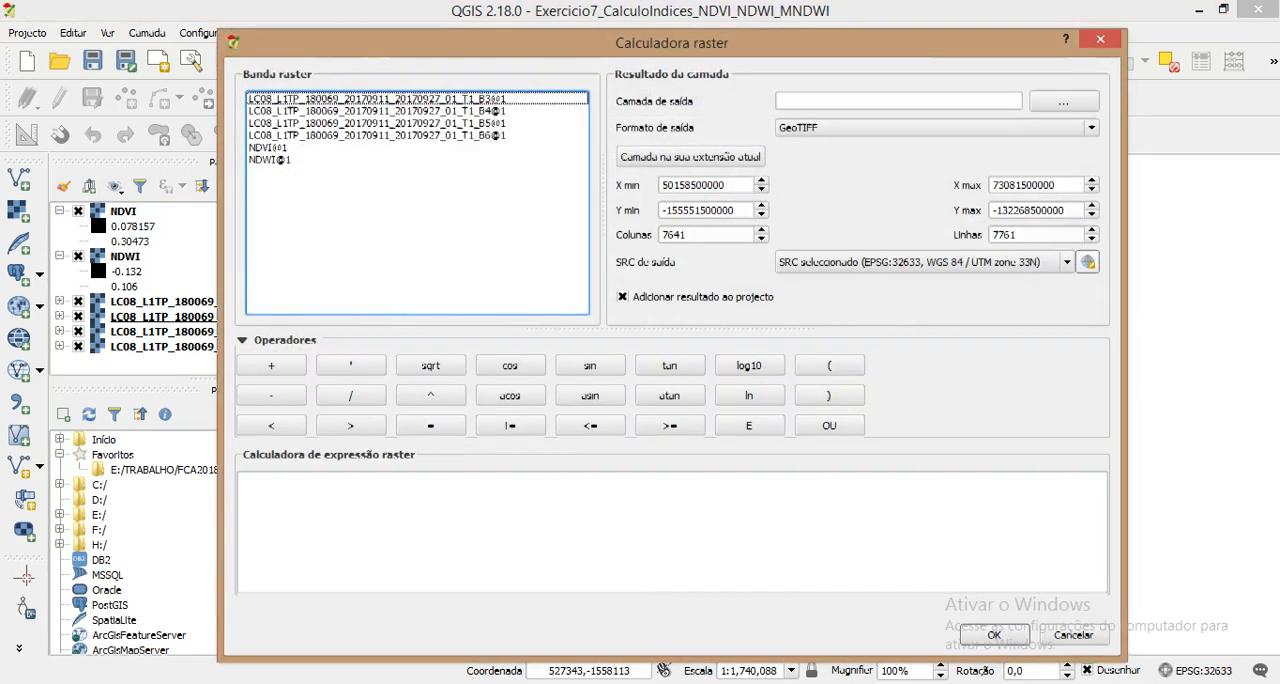
left_click(829, 365)
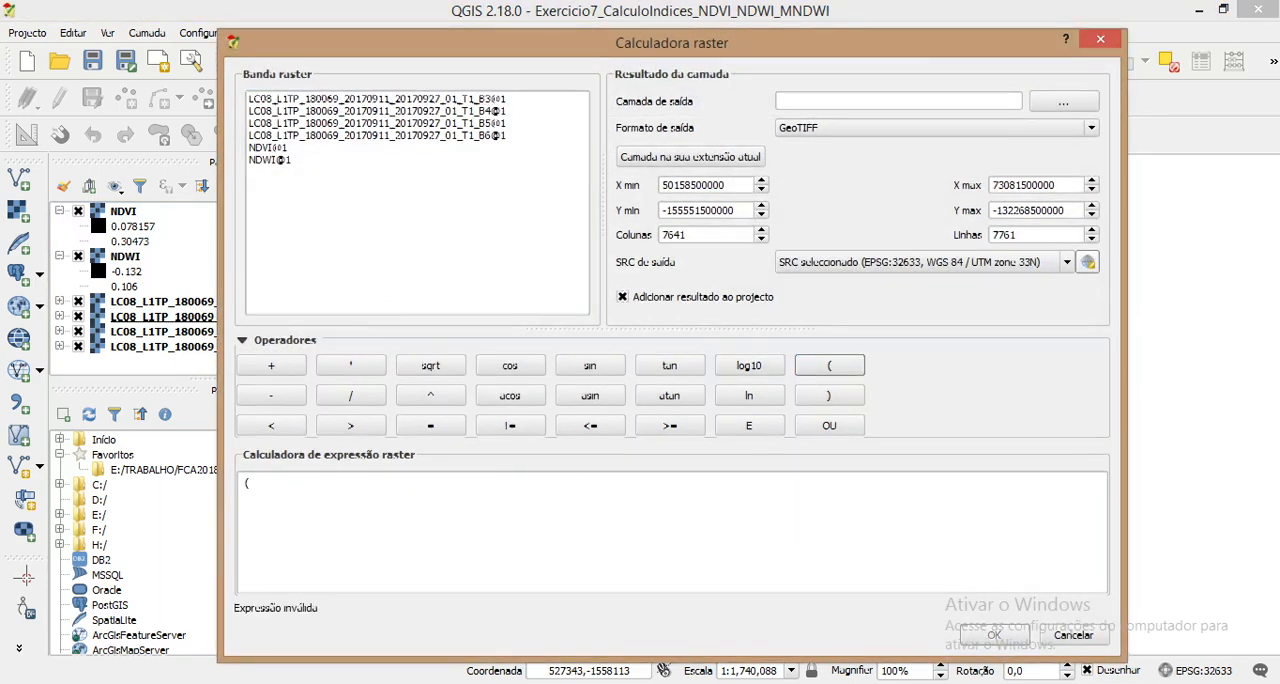
double_click(377, 98)
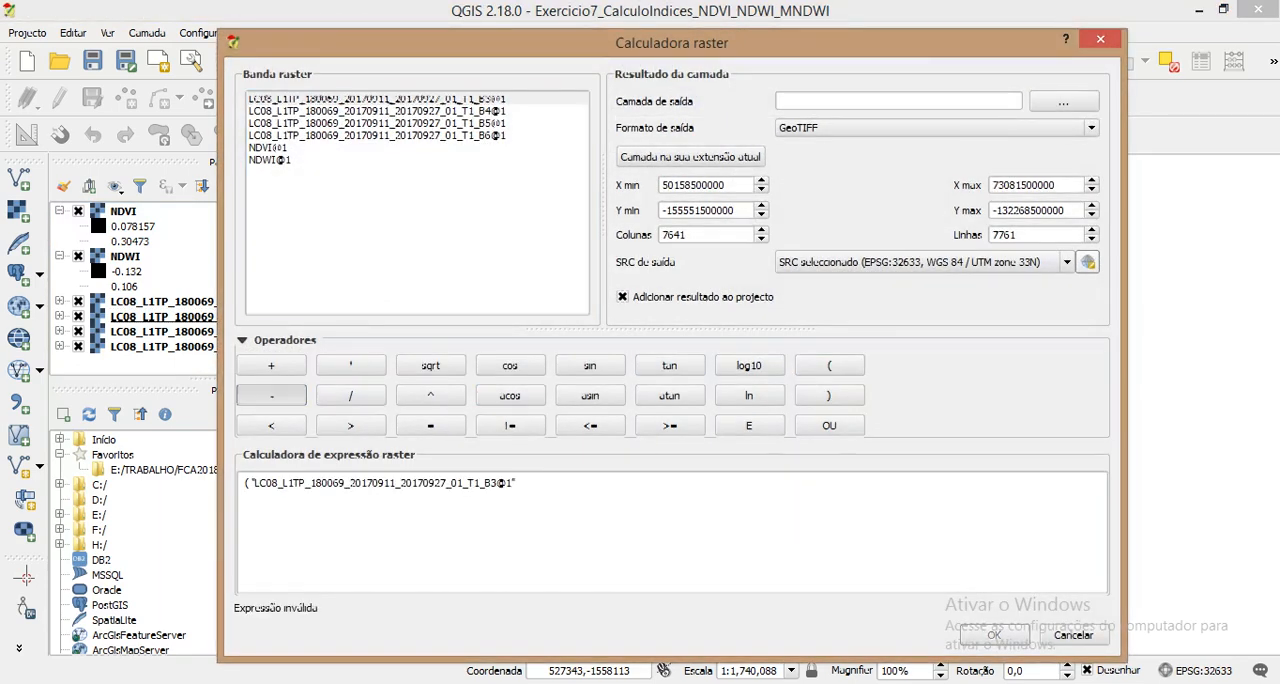
left_click(272, 395)
double_click(490, 135)
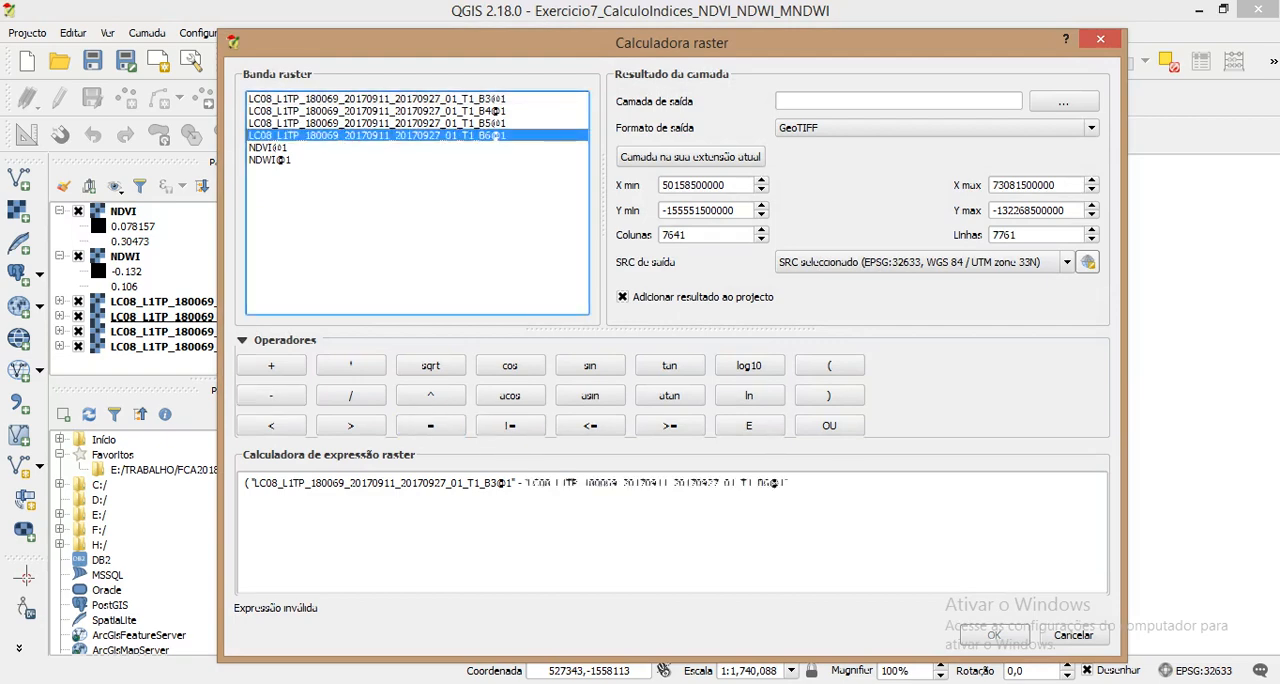
left_click(829, 395)
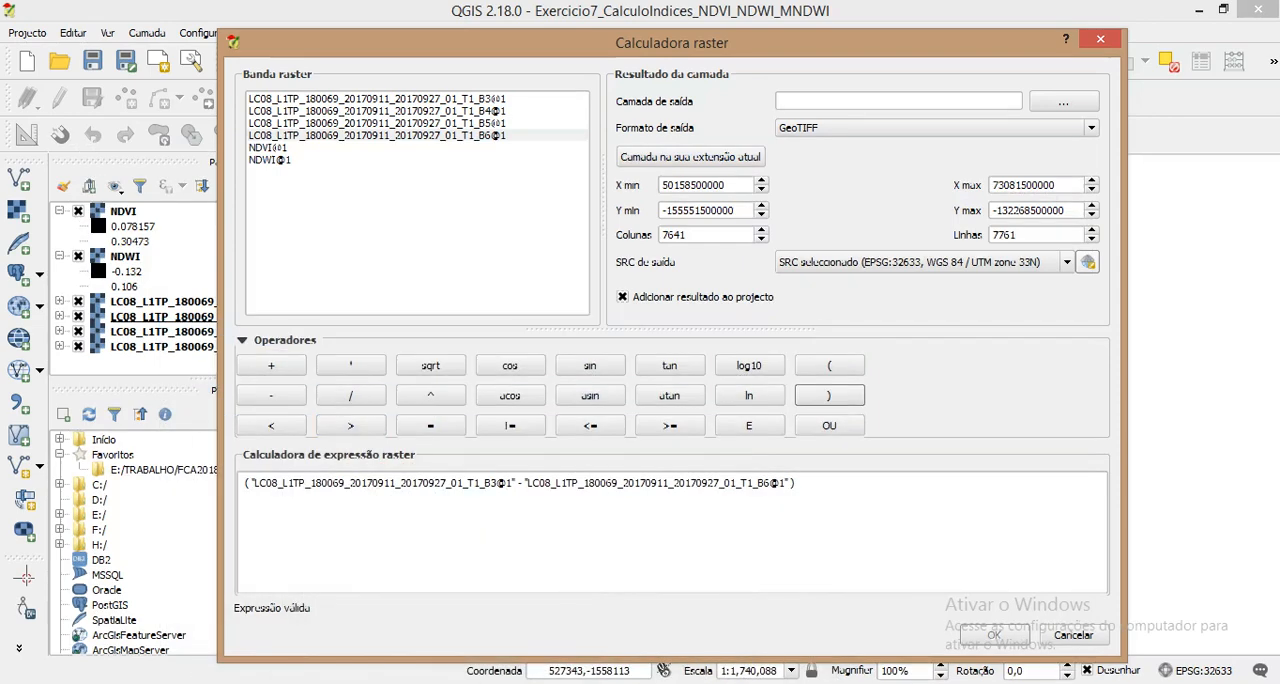
Step: Try to complete the MNDWI expression by dividing the numerator by the sum of bands B3 and B6
left_click(350, 395)
left_click(829, 365)
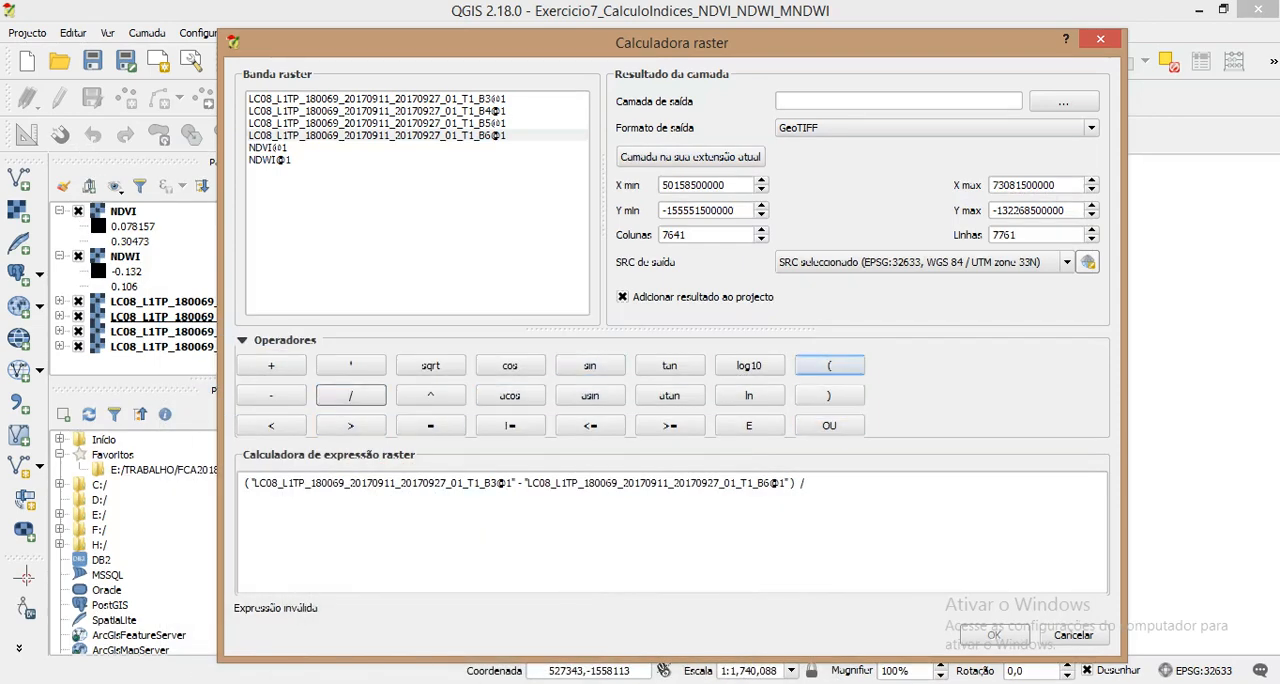
left_click(829, 365)
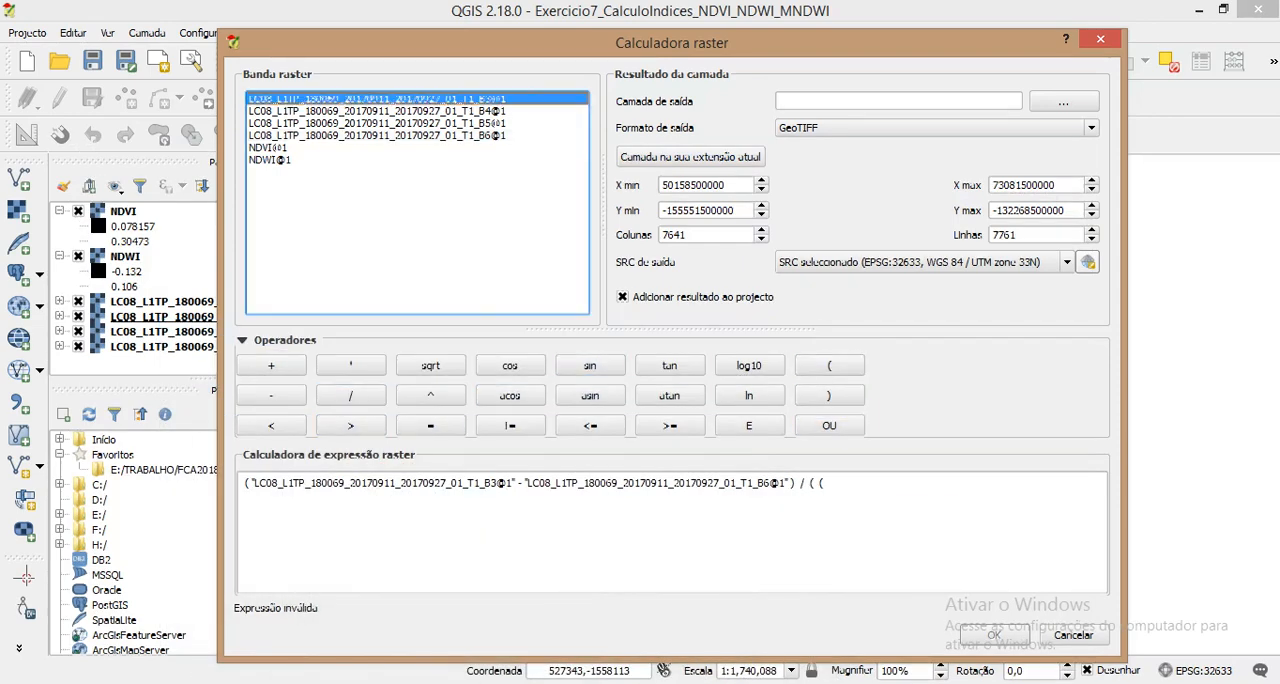
double_click(376, 98)
left_click(271, 365)
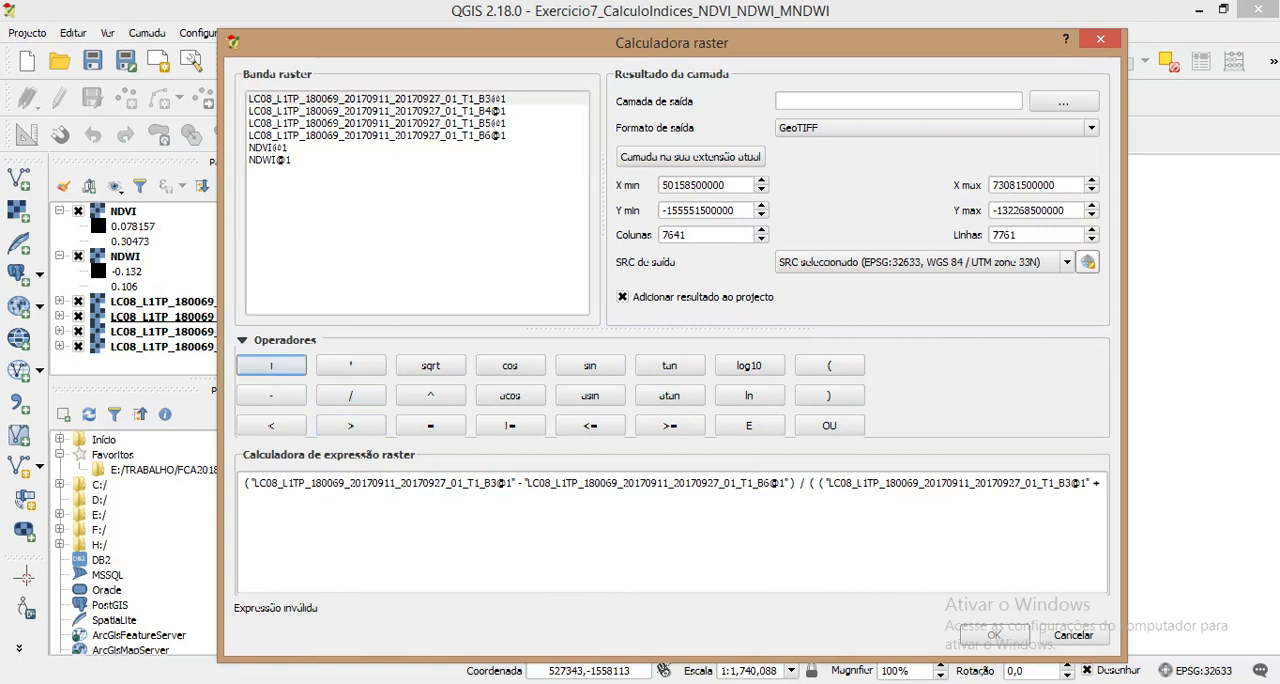
double_click(376, 134)
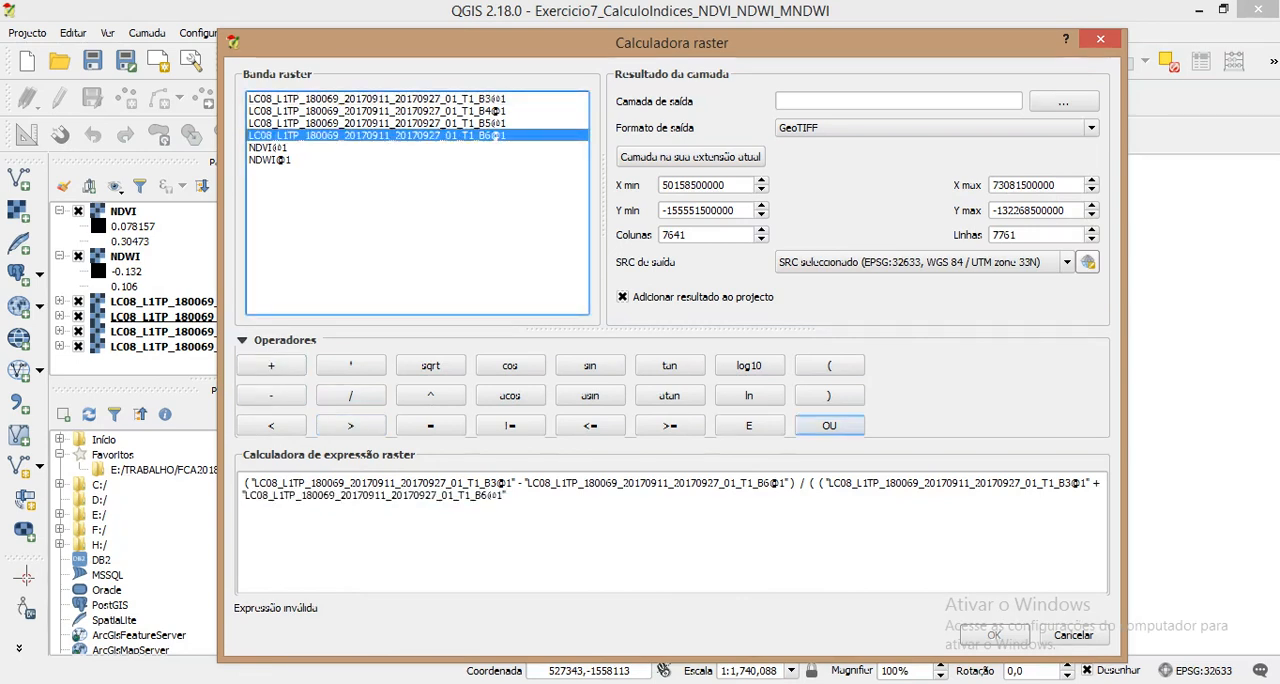
left_click(829, 395)
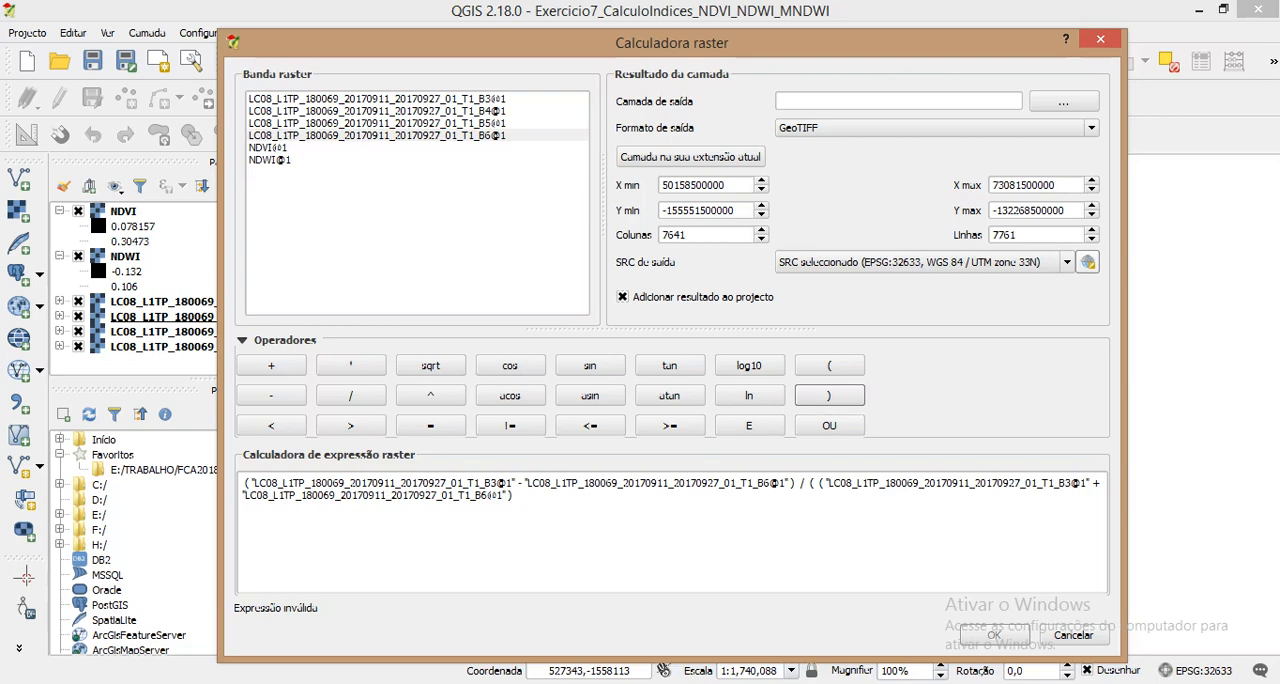
Step: Set the output raster to a file named MNDWI in the project's MNDWI folder on drive F:
left_click(1063, 101)
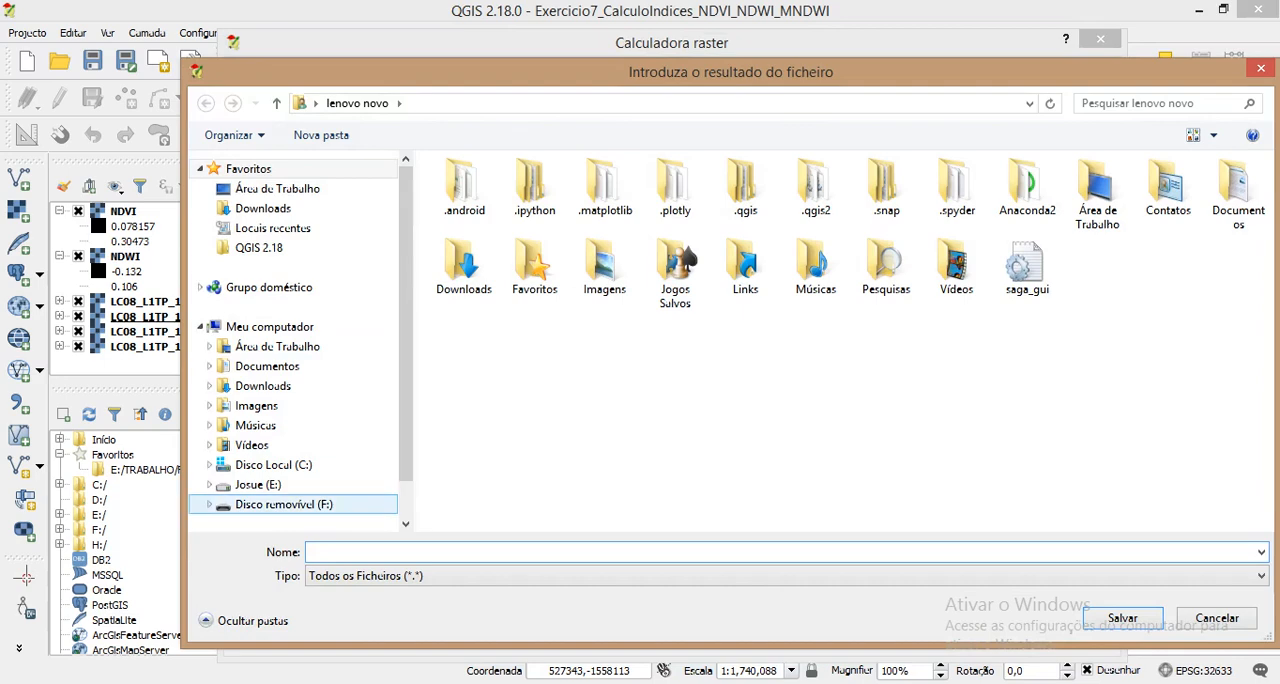
left_click(284, 504)
double_click(553, 269)
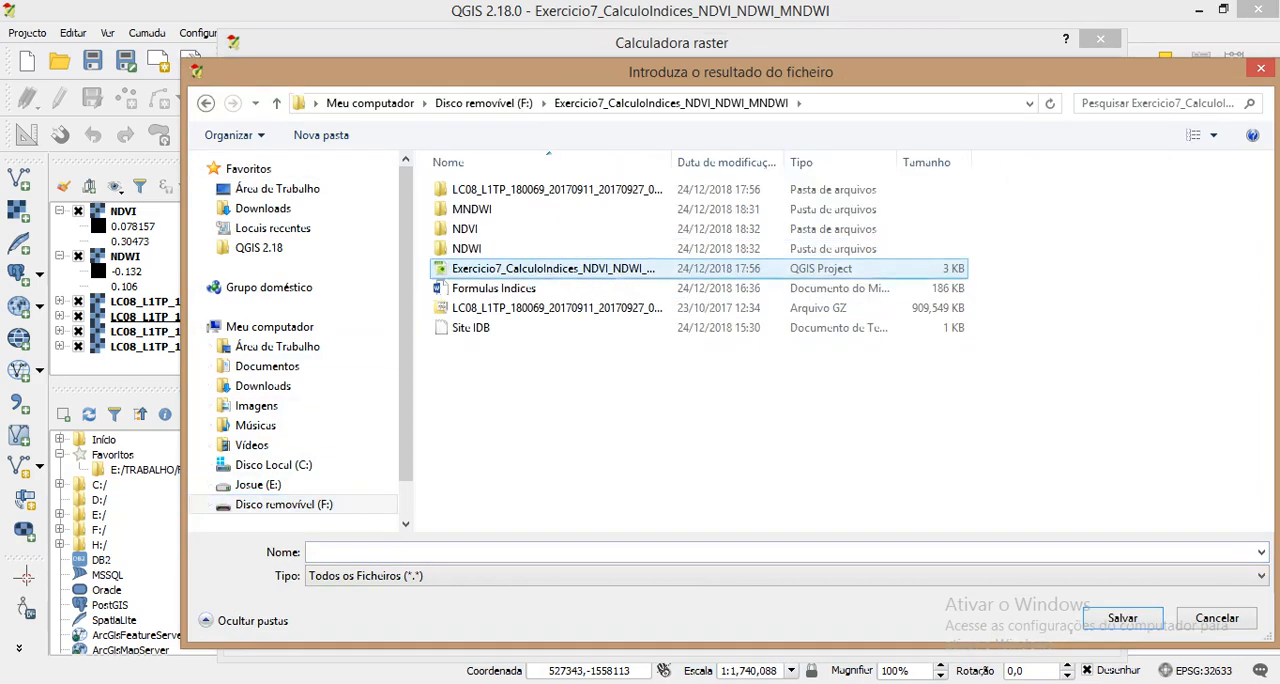
left_click(467, 249)
double_click(467, 249)
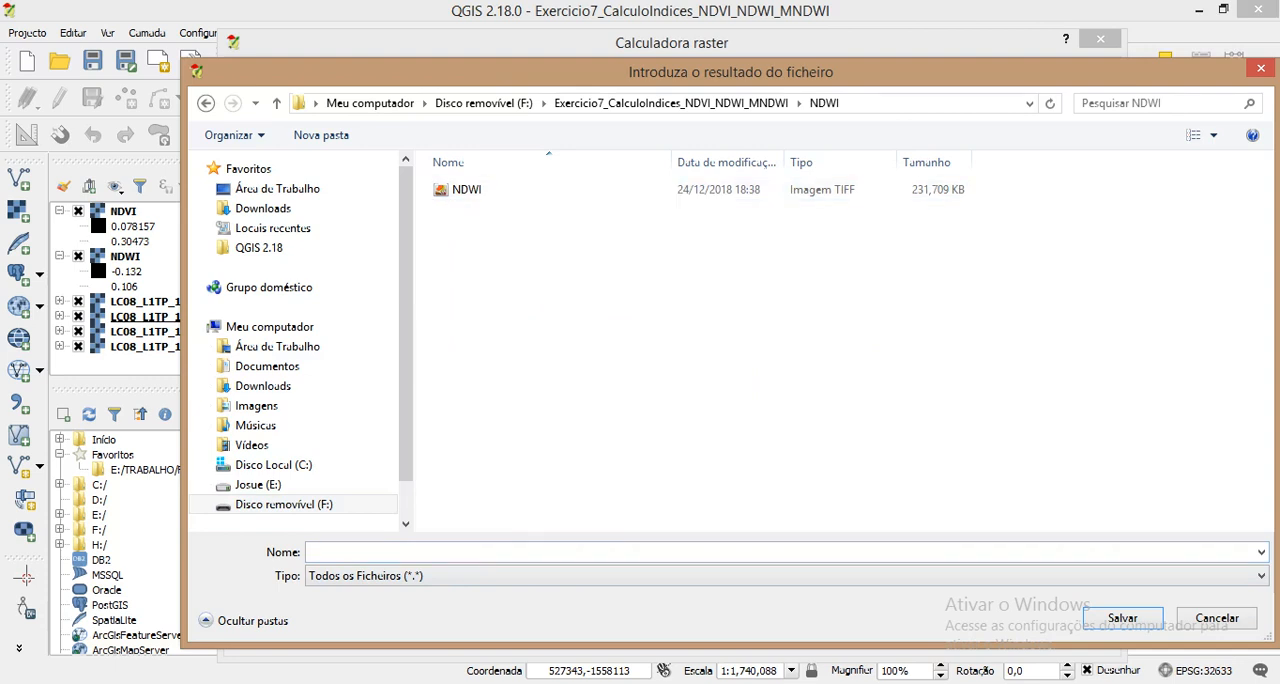
left_click(671, 103)
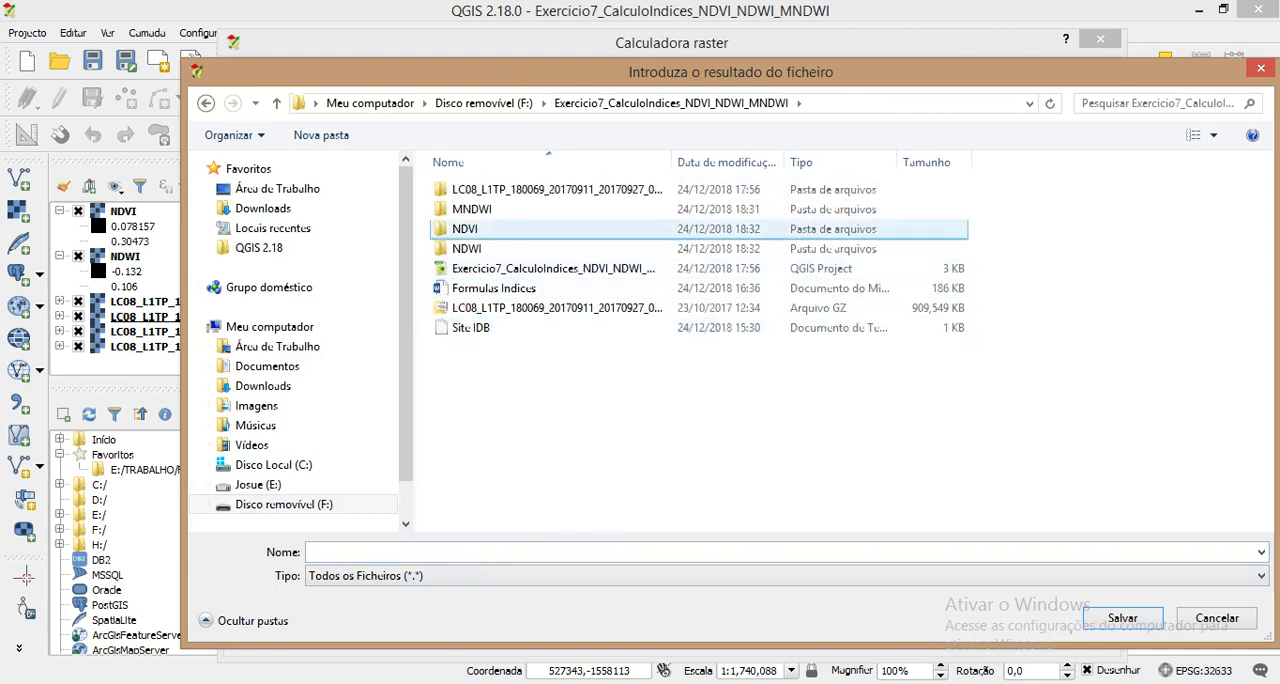
double_click(471, 209)
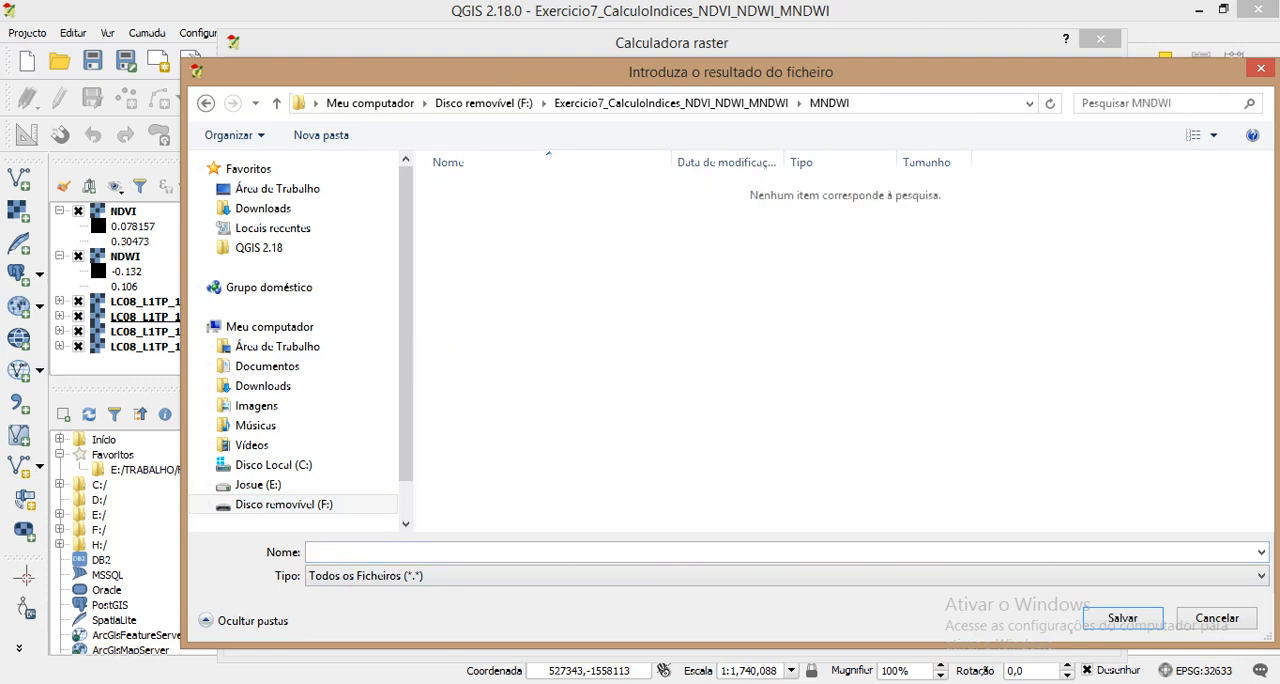
type("MD")
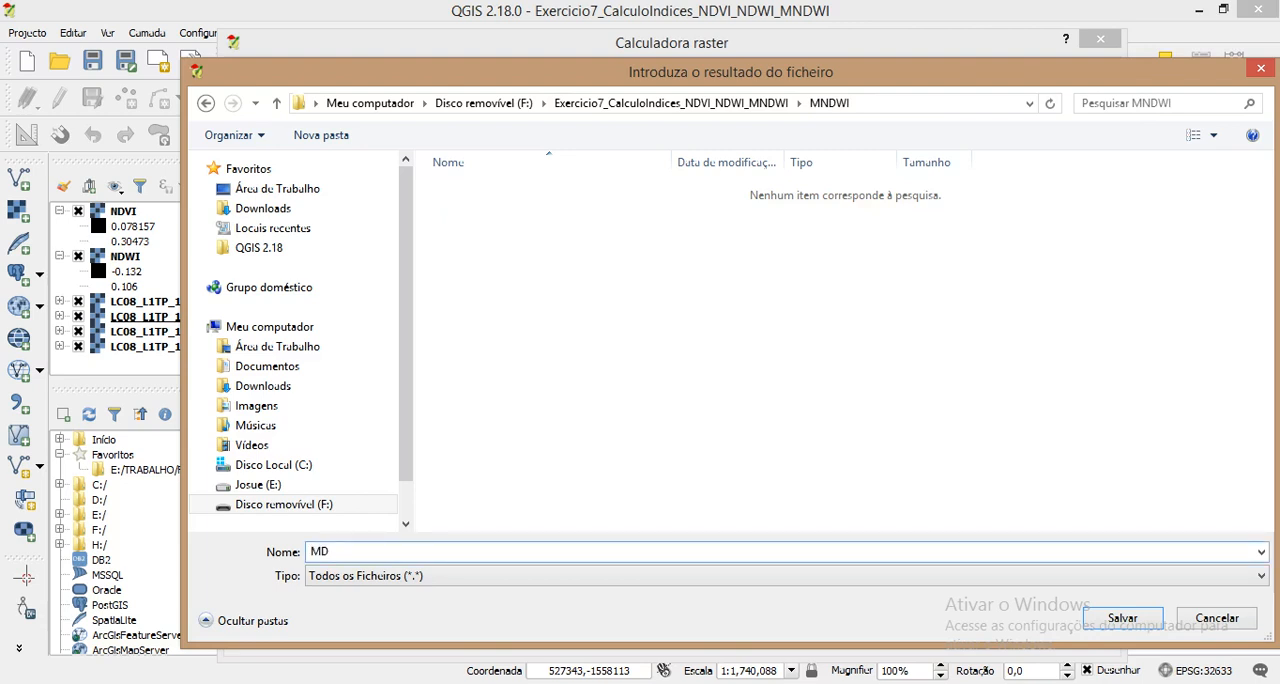
key("BackSpace")
type("NDWI")
key("Return")
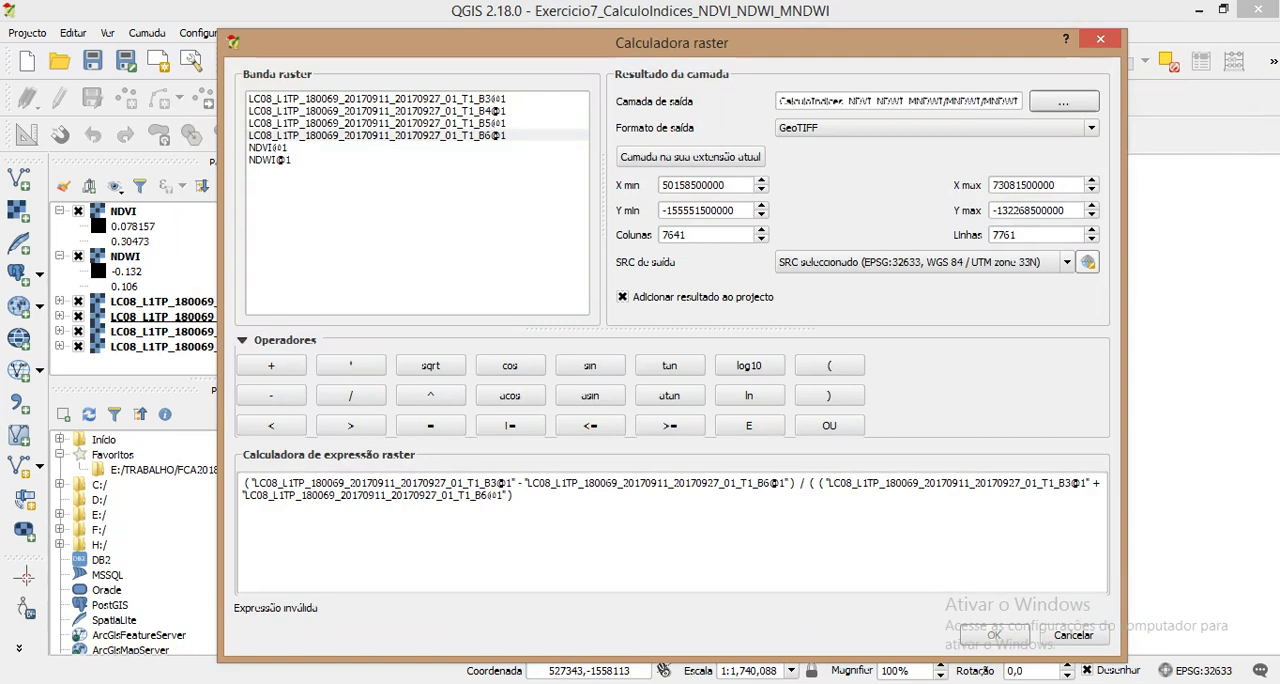
Step: Remove the extra opening parenthesis before B3 in the MNDWI denominator and run the calculation
left_click(815, 483)
key("Delete")
key("Delete")
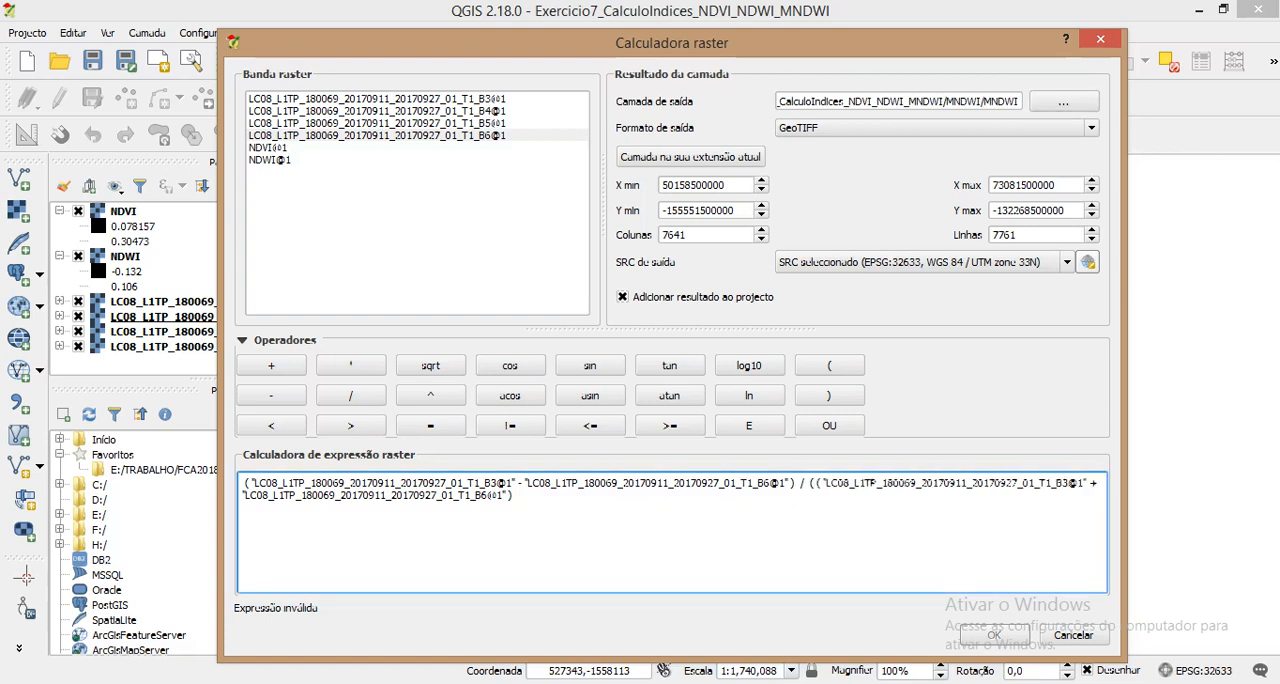
key("Delete")
key("Delete")
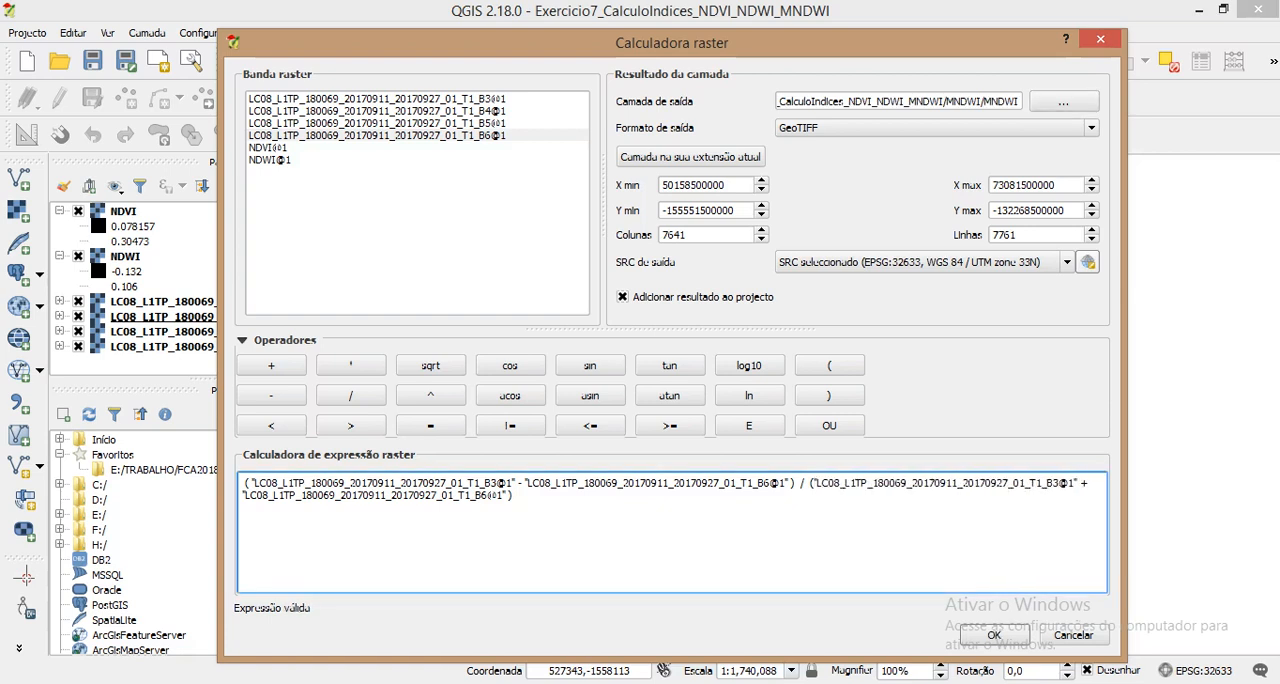
left_click(993, 635)
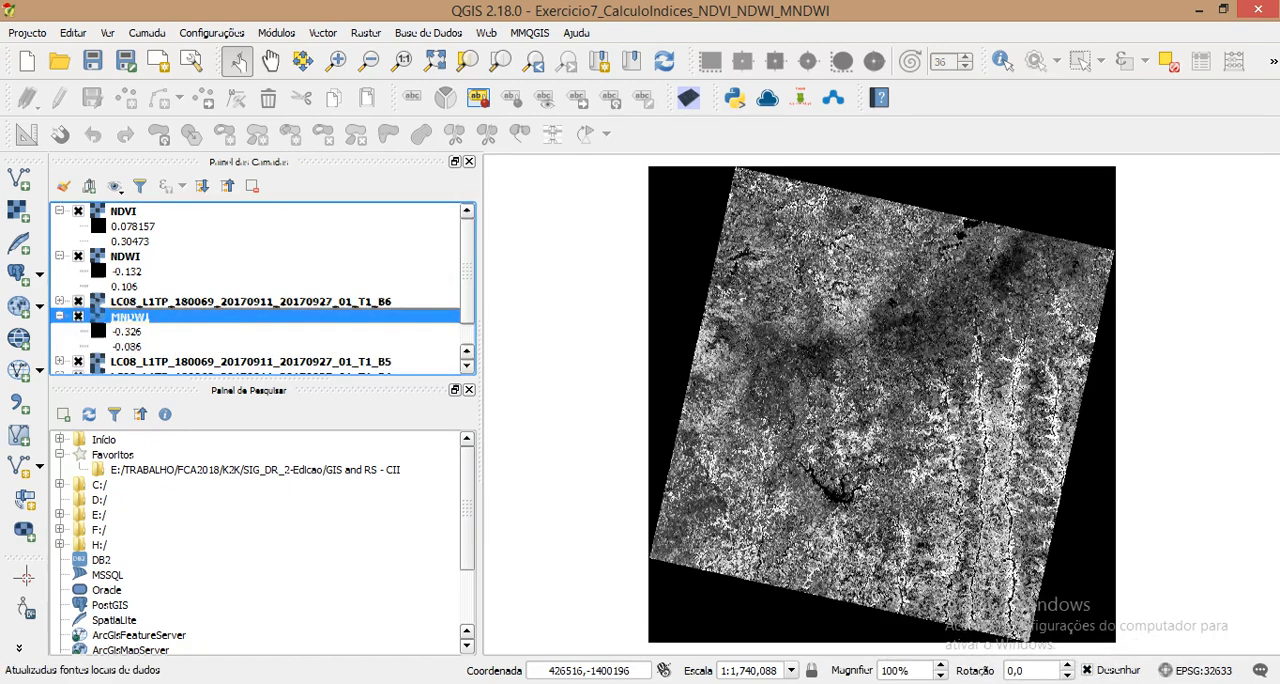
Step: Collapse the NDWI and NDVI legends and hide the NDVI, NDWI, B5, B4 and B3 layers
left_click(60, 256)
left_click(60, 211)
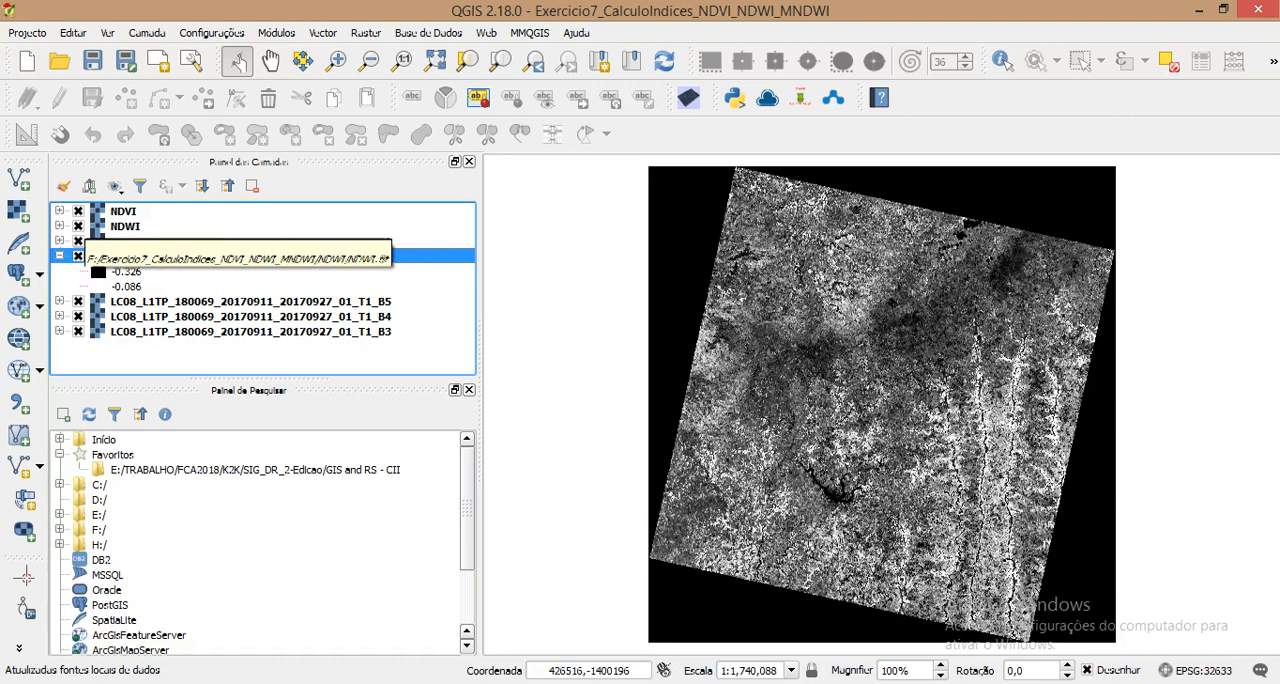
left_click(78, 211)
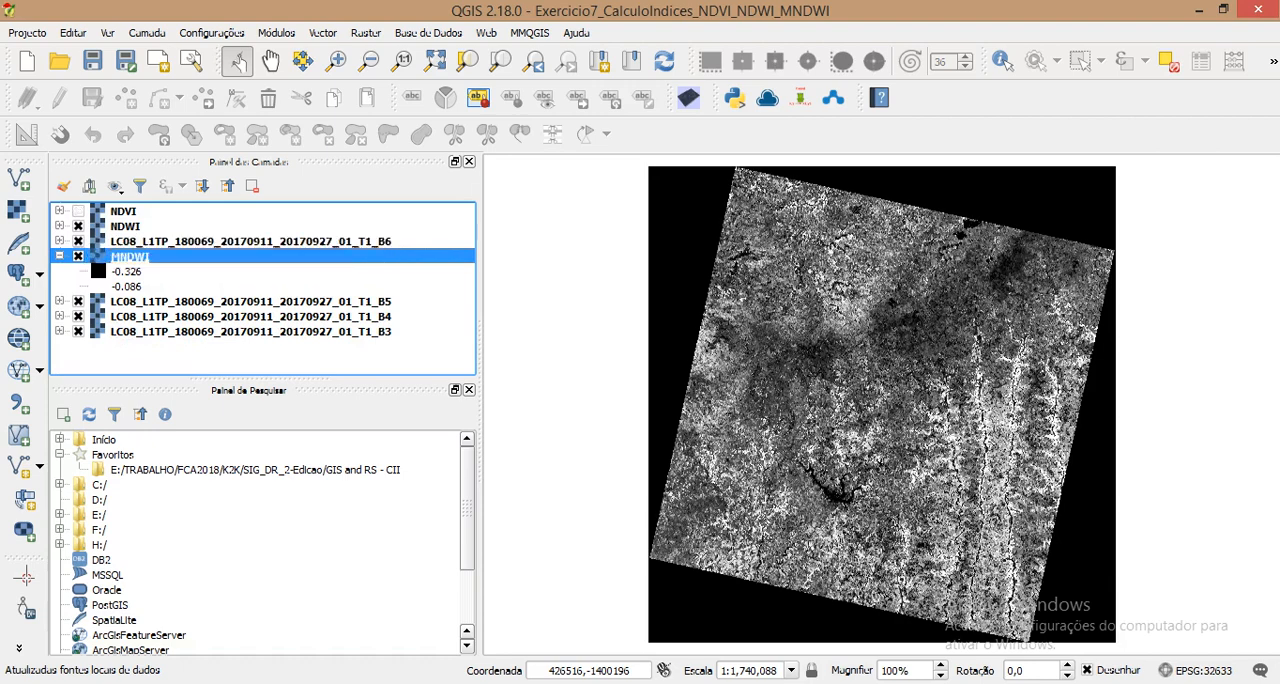
left_click(78, 226)
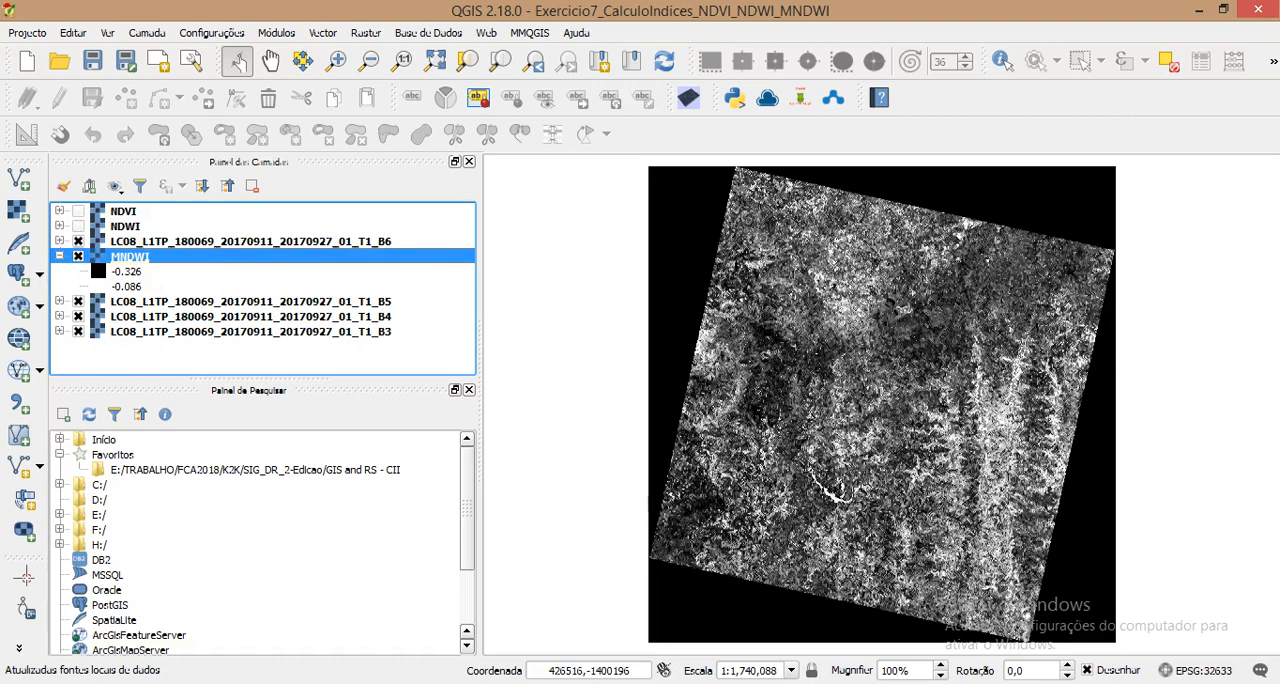
left_click(78, 301)
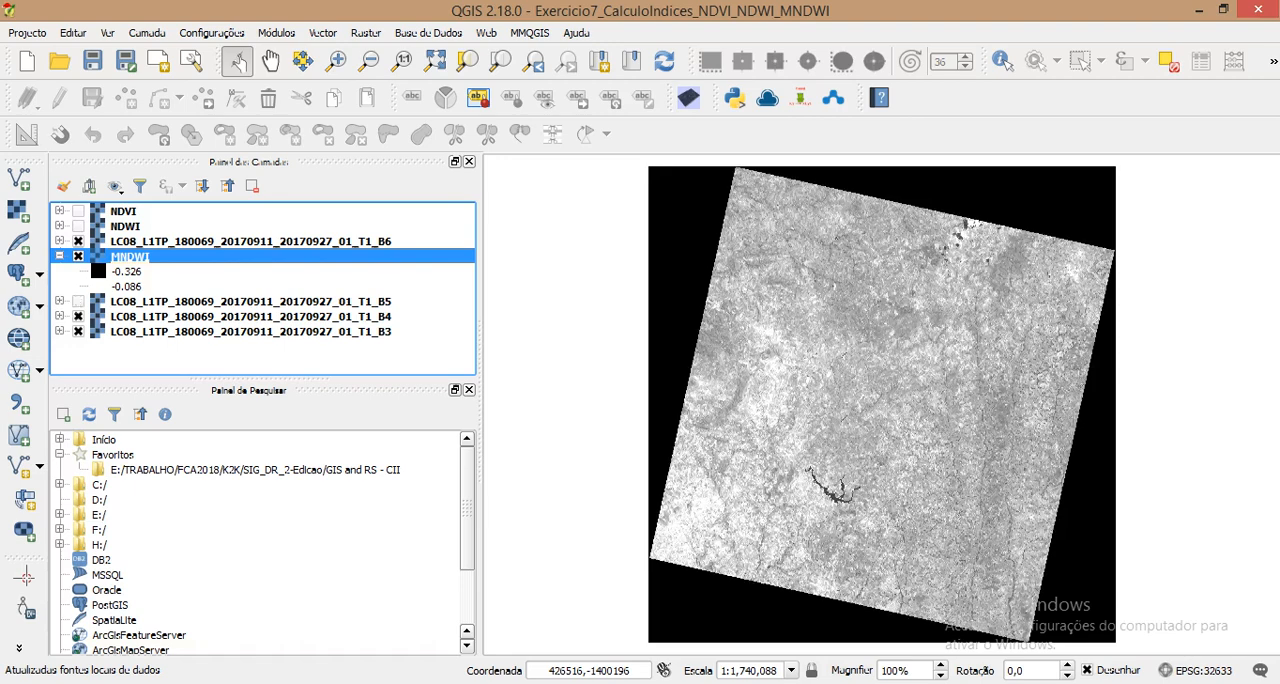
left_click(78, 316)
left_click(78, 331)
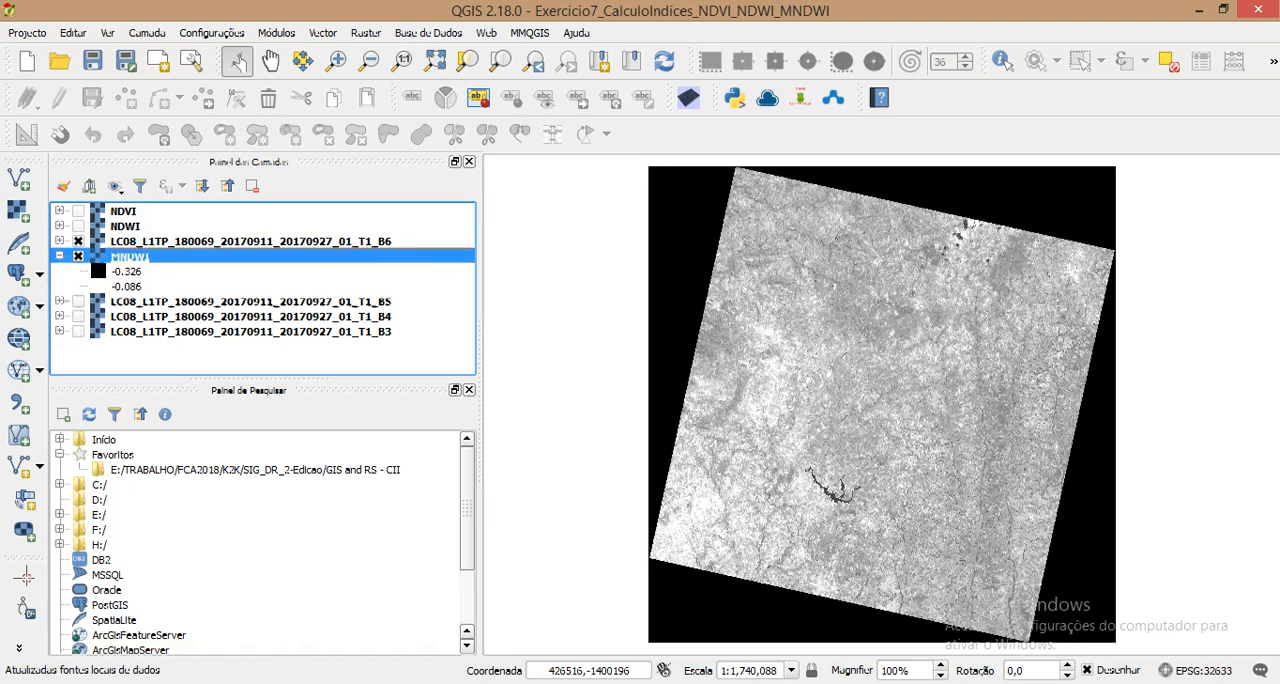
Step: Remove the four Landsat band layers B3, B4, B5 and B6 from the project
left_click(250, 301)
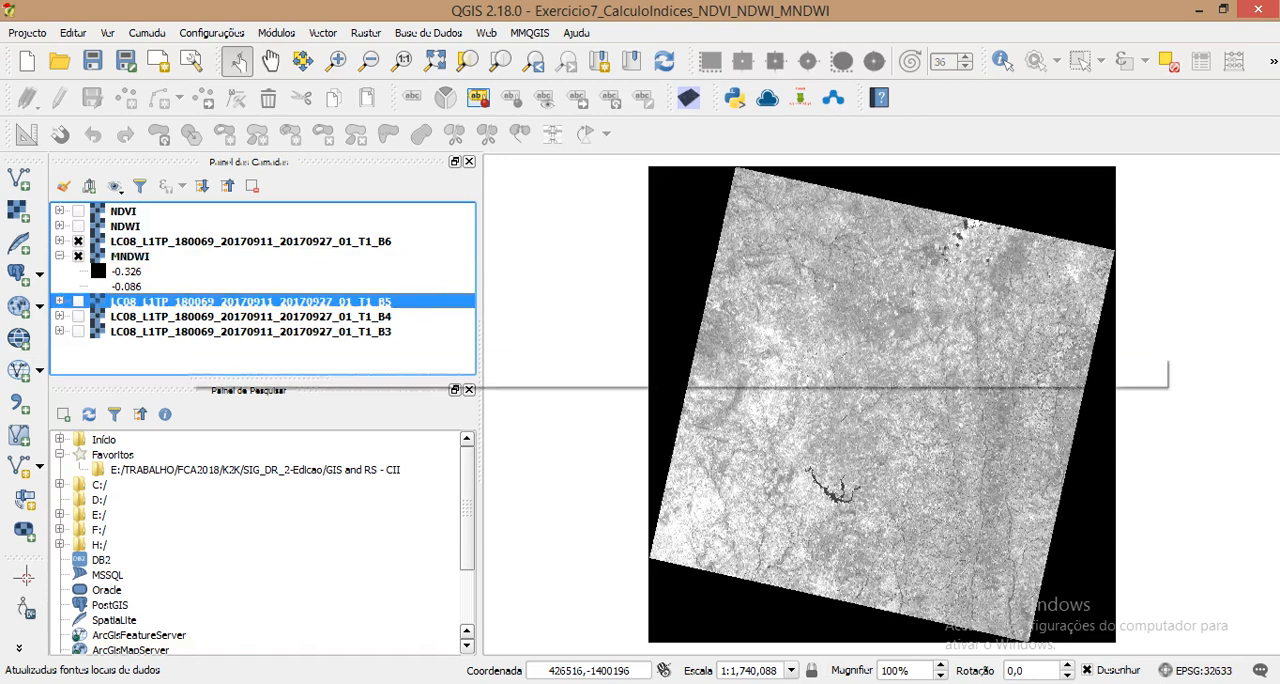
left_click(186, 332, "shift")
left_click(250, 241, "ctrl")
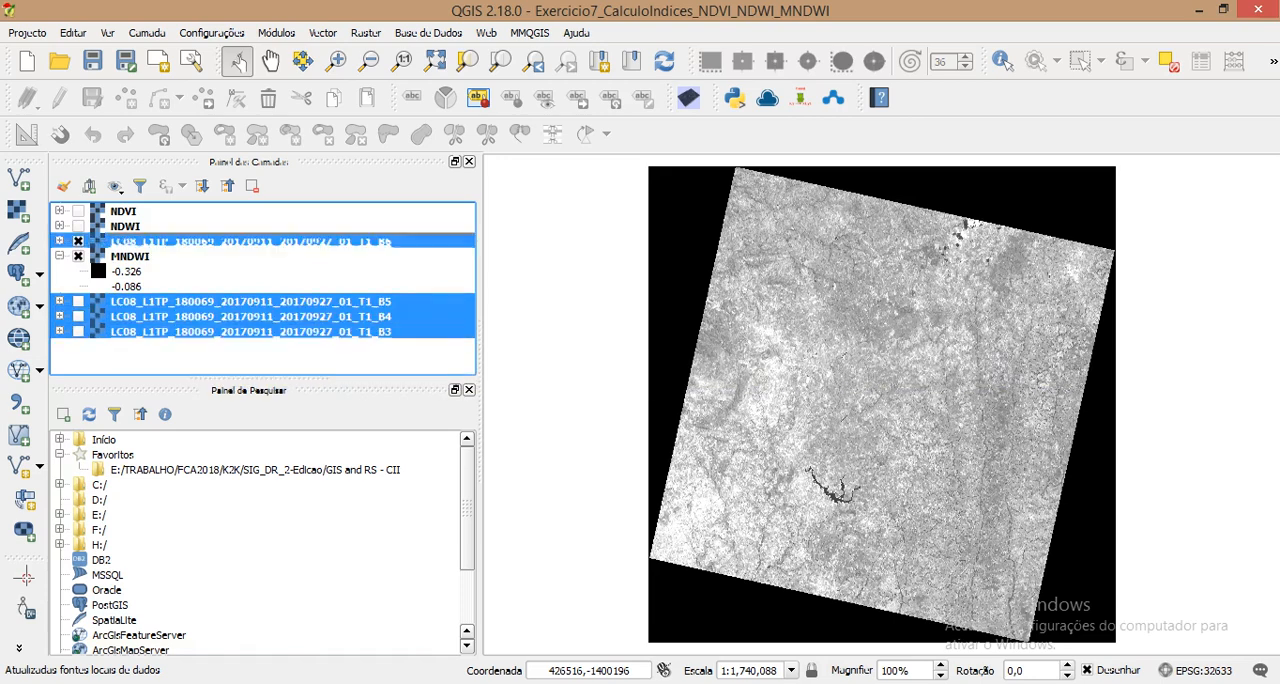
key("ctrl+d")
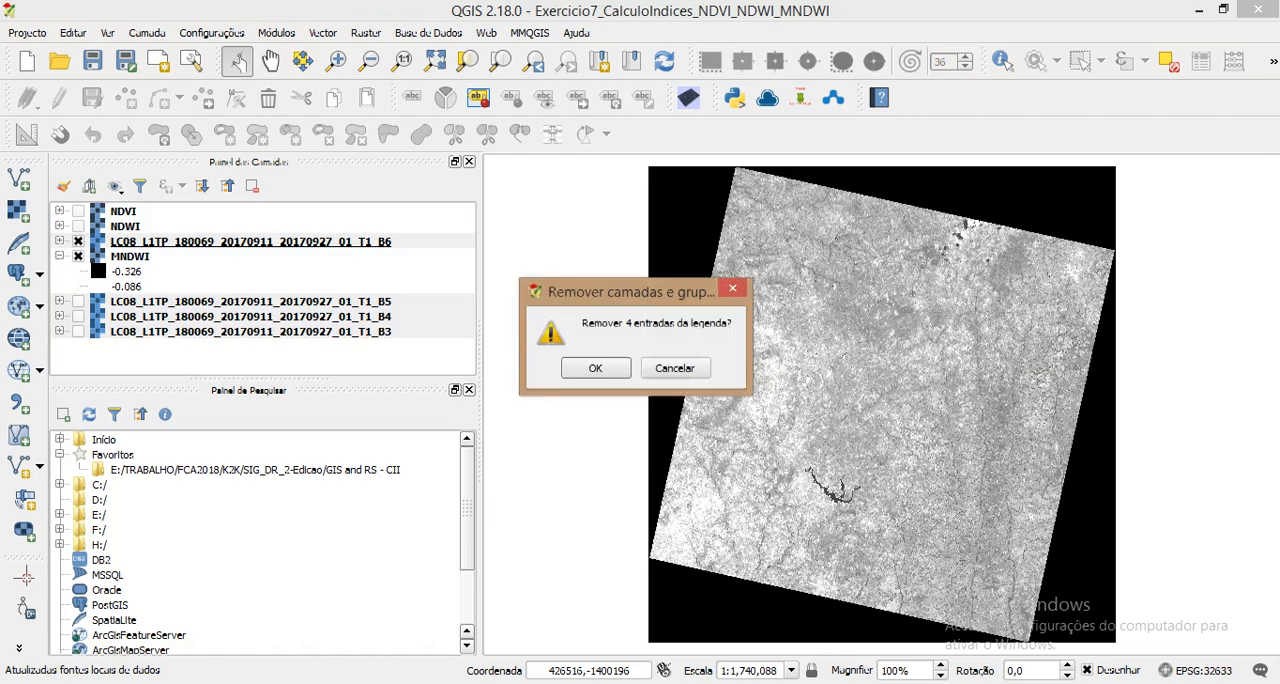
key("Return")
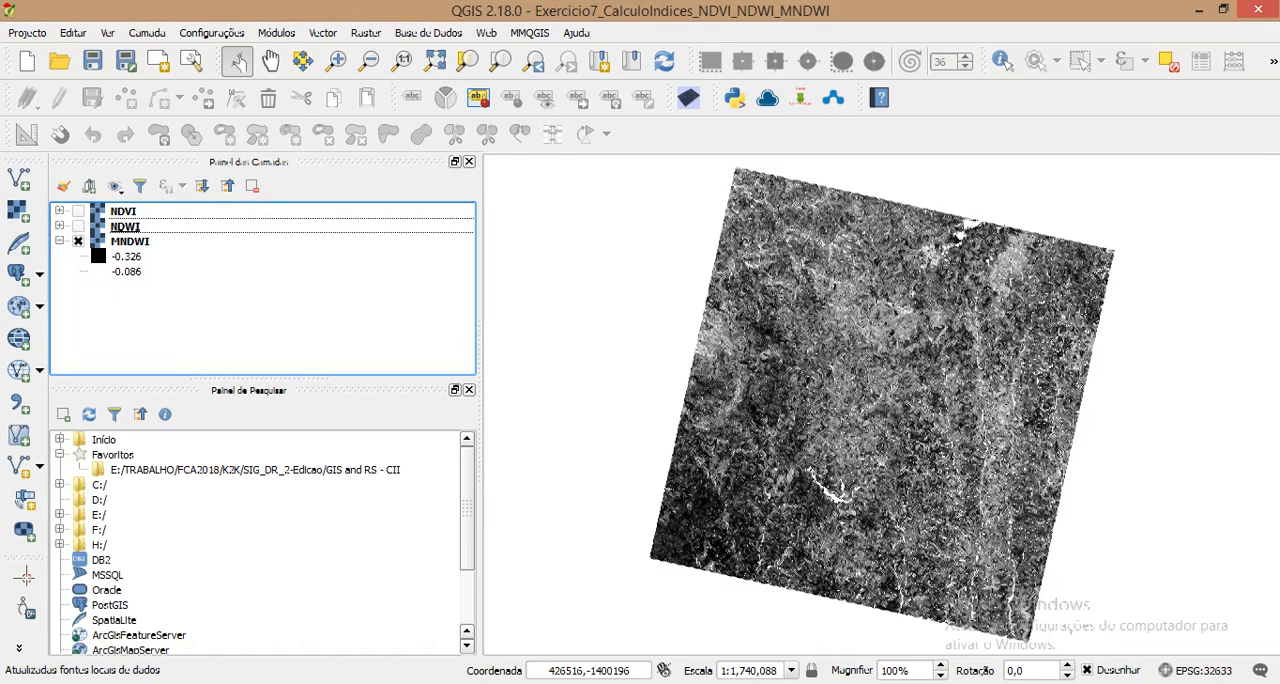
Step: Make the NDWI and NDVI layers visible again and select NDVI
left_click(78, 226)
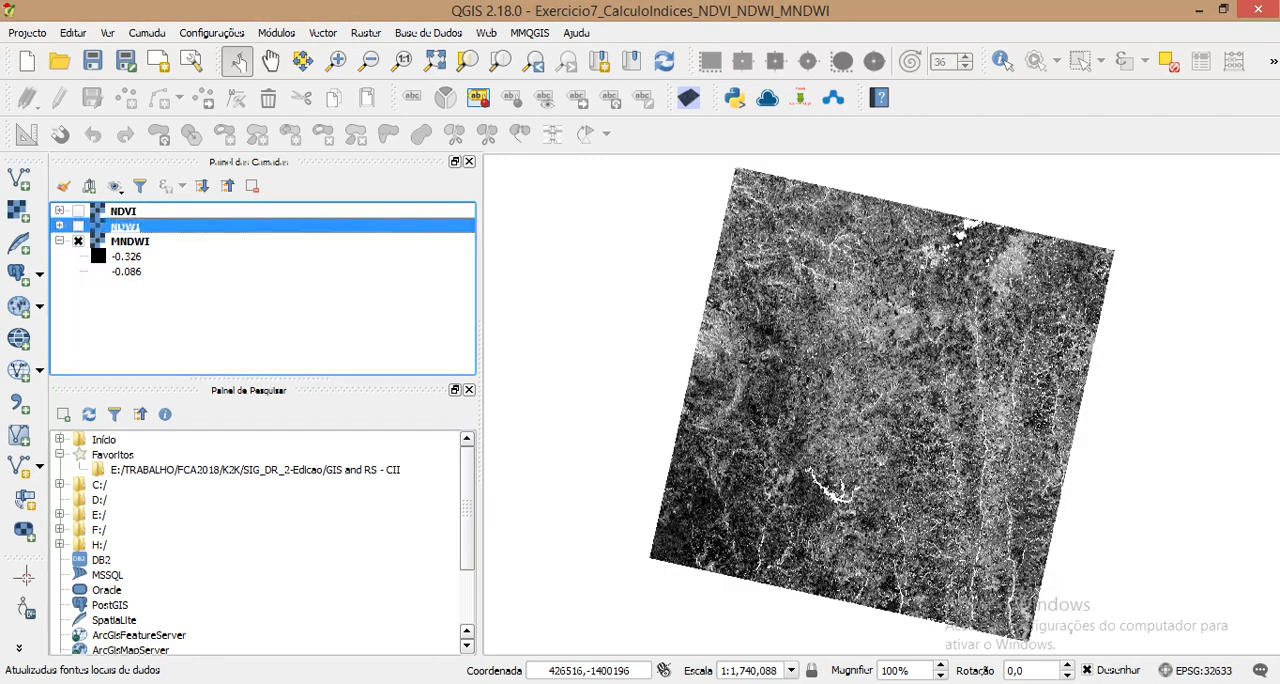
left_click(78, 211)
left_click(123, 211)
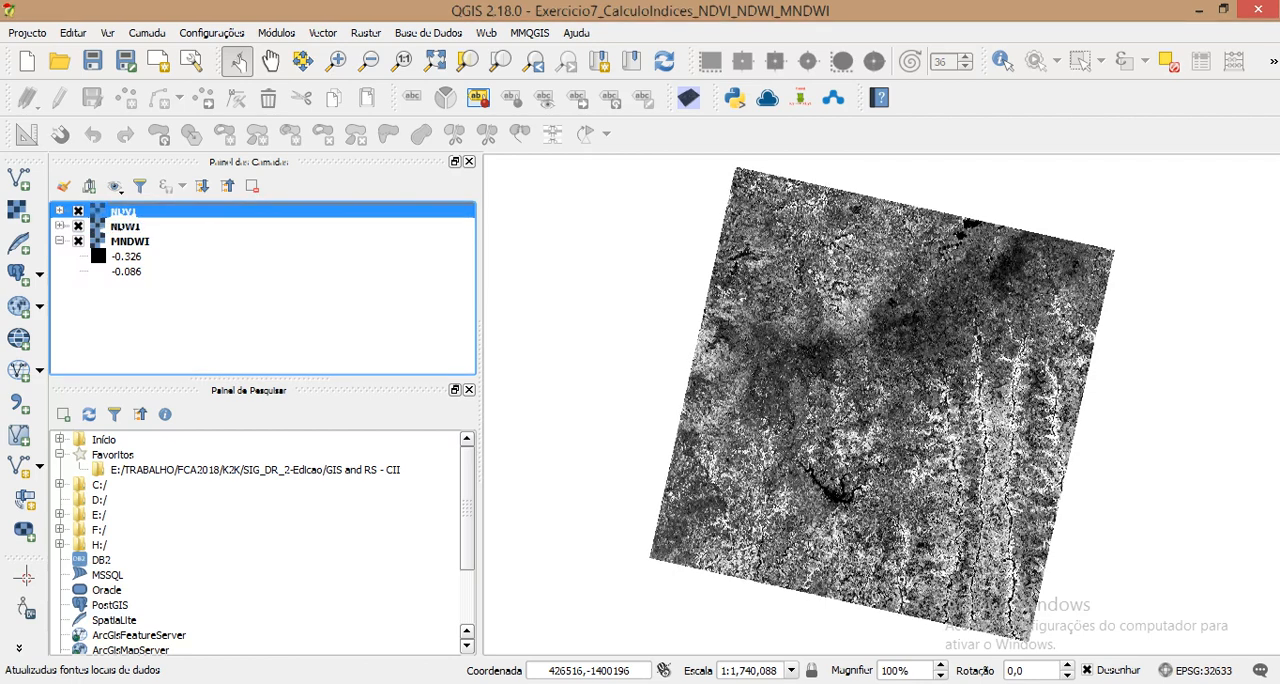
Step: Set the NDVI layer's render type to single-band false colour (Banda de cor falsa simples) in its style properties
double_click(123, 211)
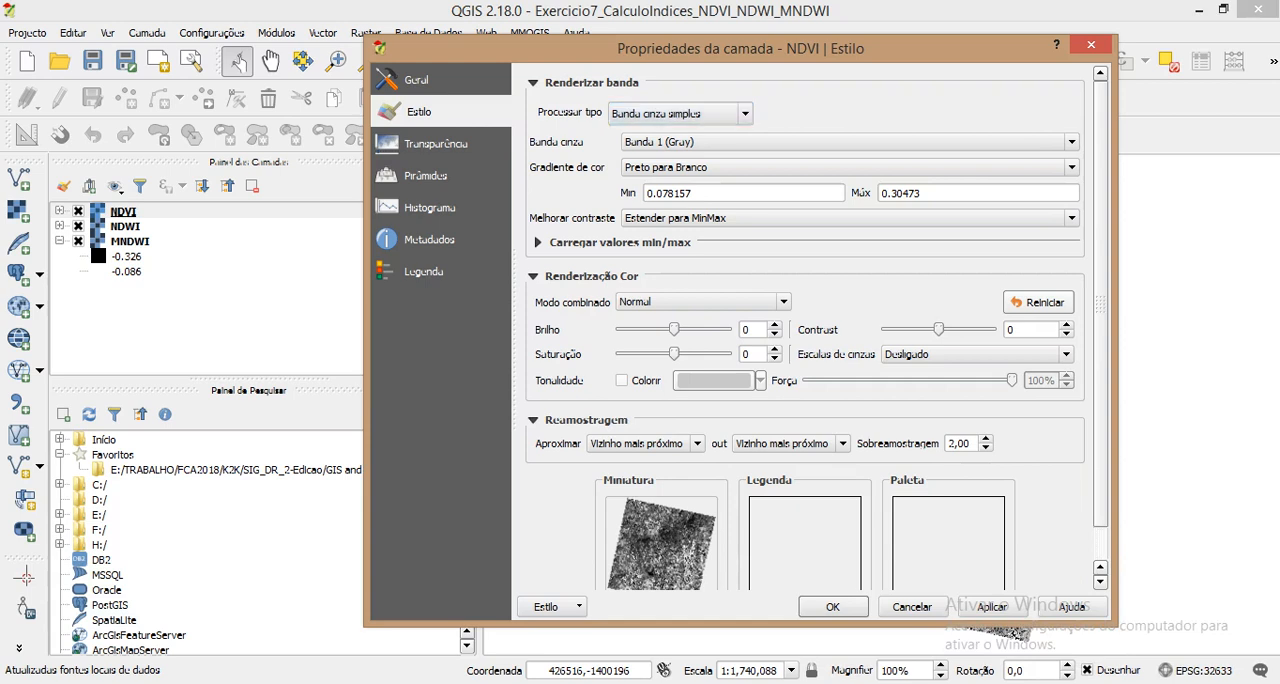
left_click(680, 113)
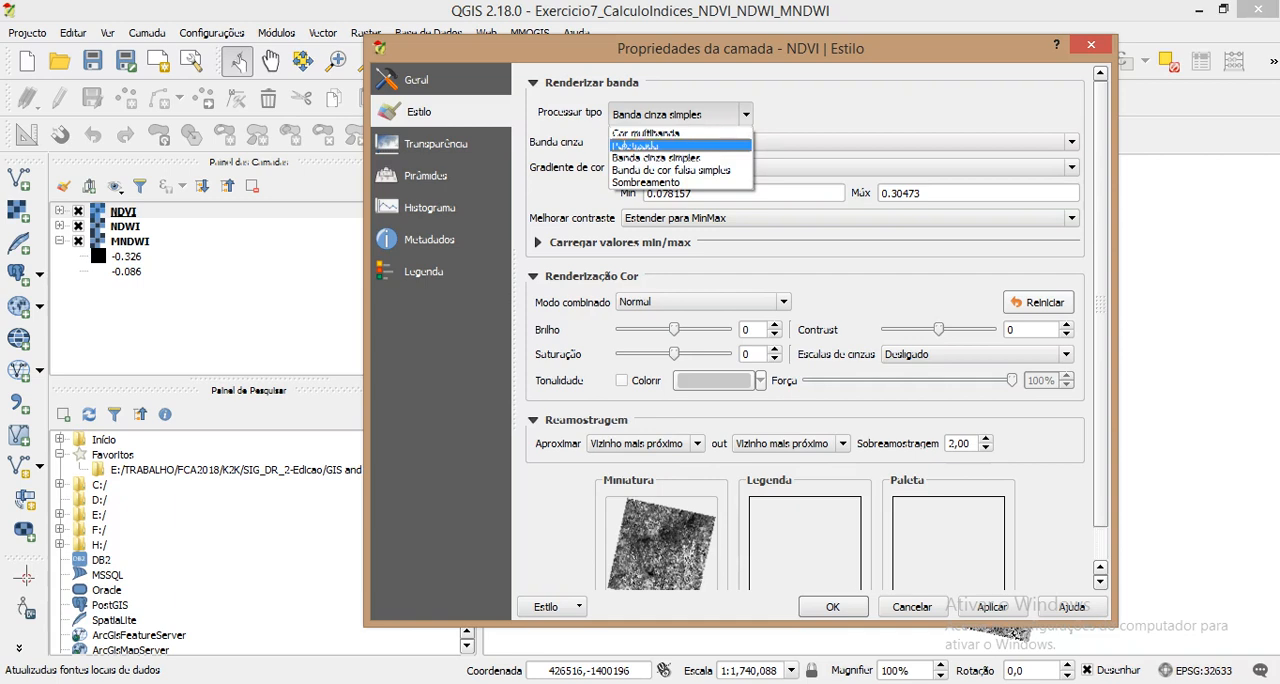
left_click(672, 182)
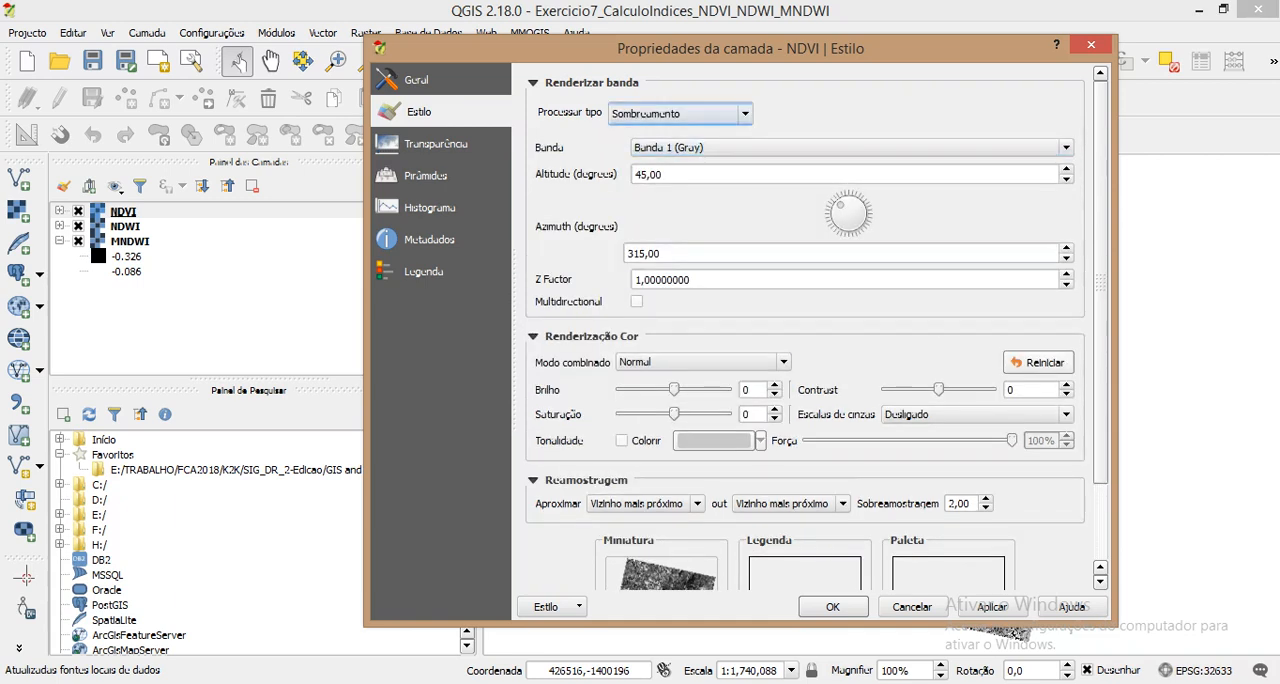
left_click(680, 114)
left_click(680, 170)
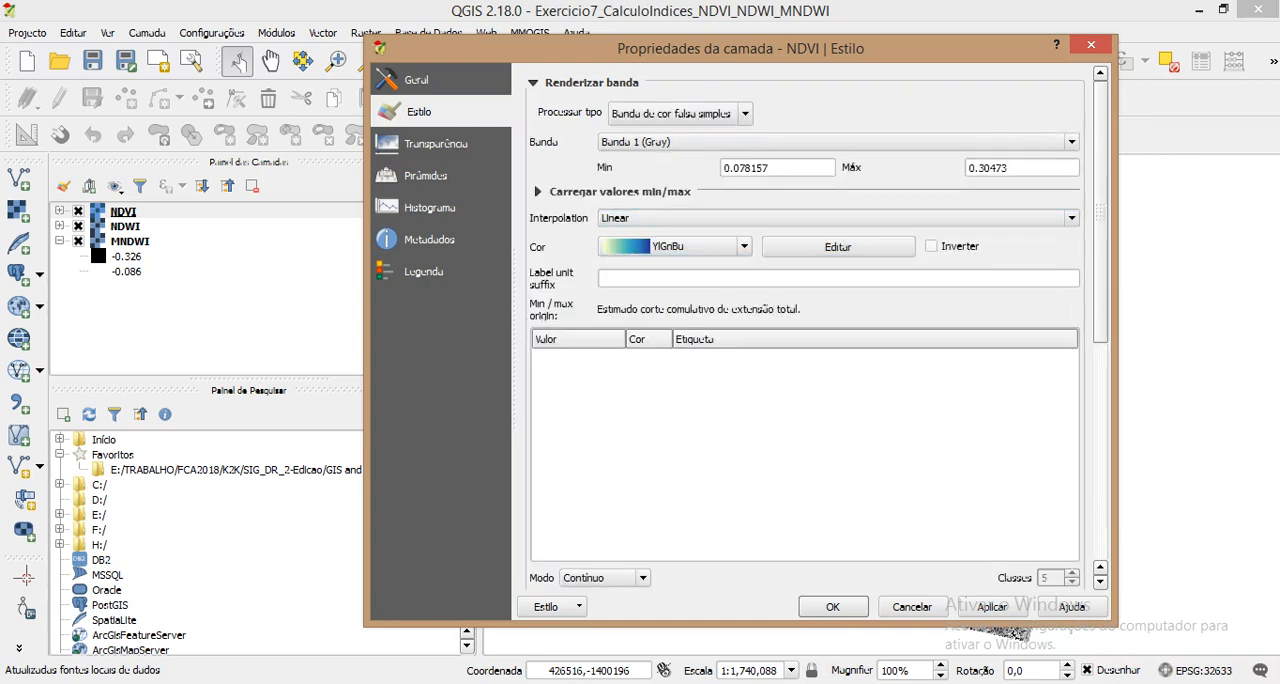
Step: Load the NDVI band's range with the Min / max option and choose the YlGn colour ramp
left_click(537, 191)
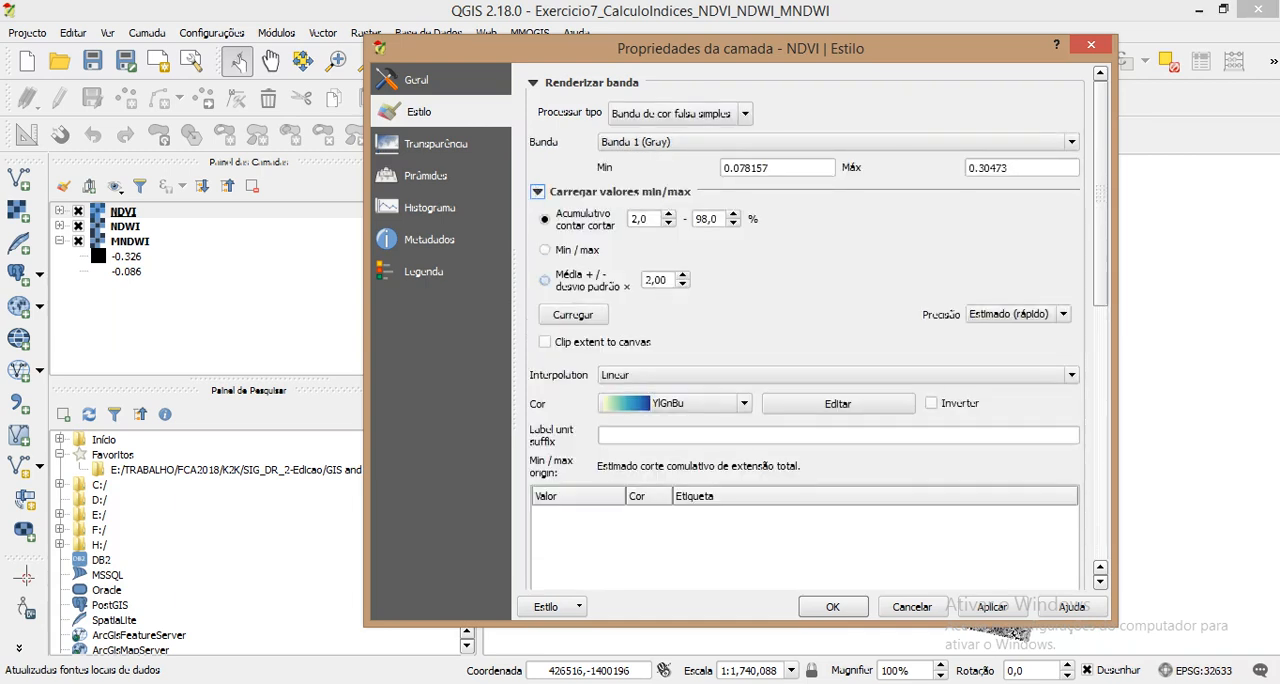
left_click(545, 249)
left_click(573, 314)
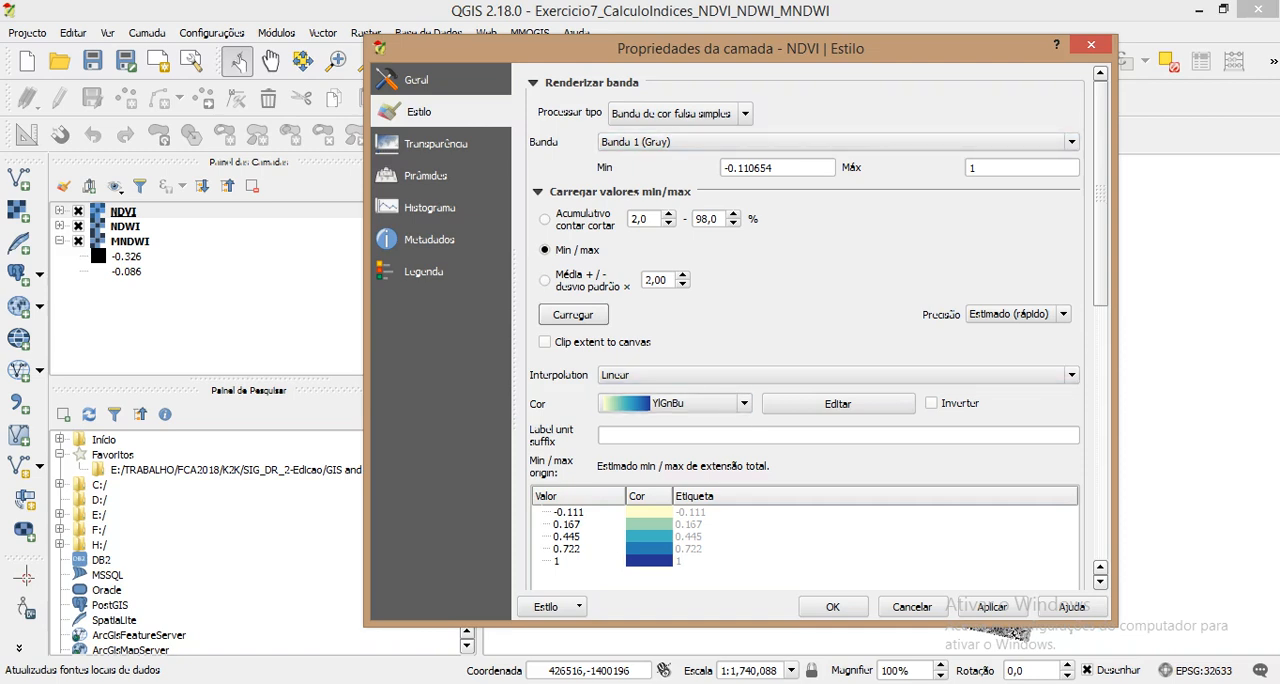
left_click(744, 404)
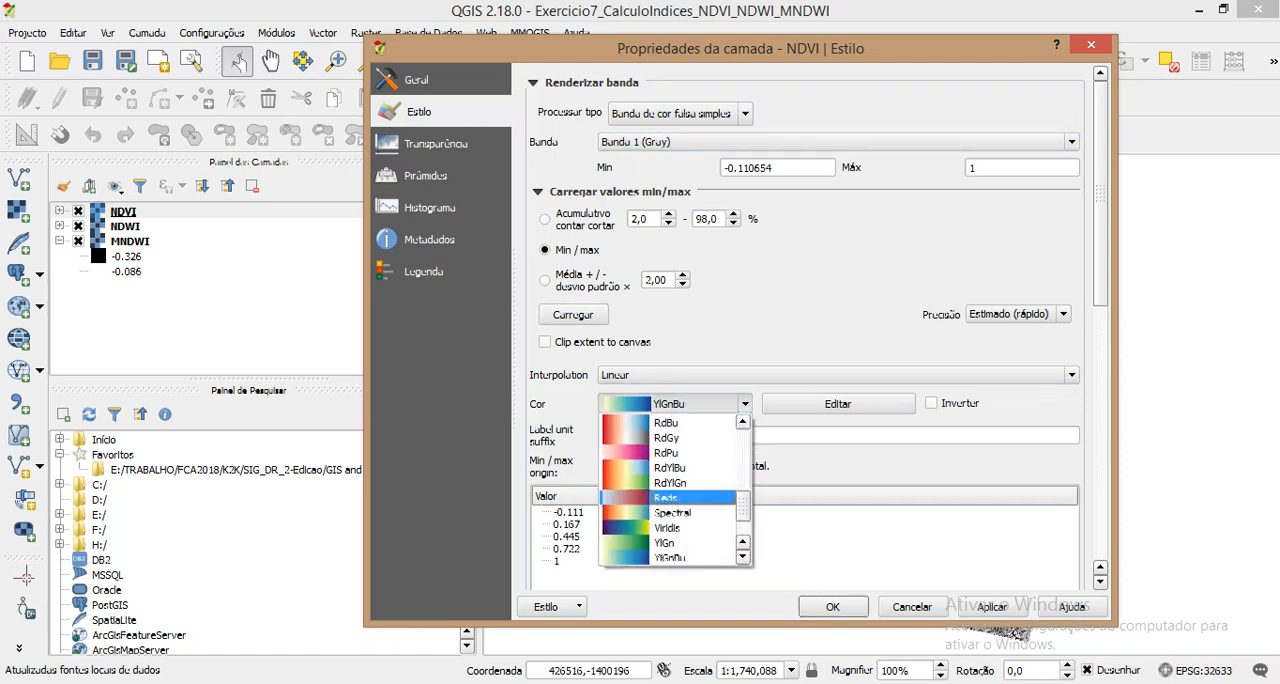
left_click(665, 542)
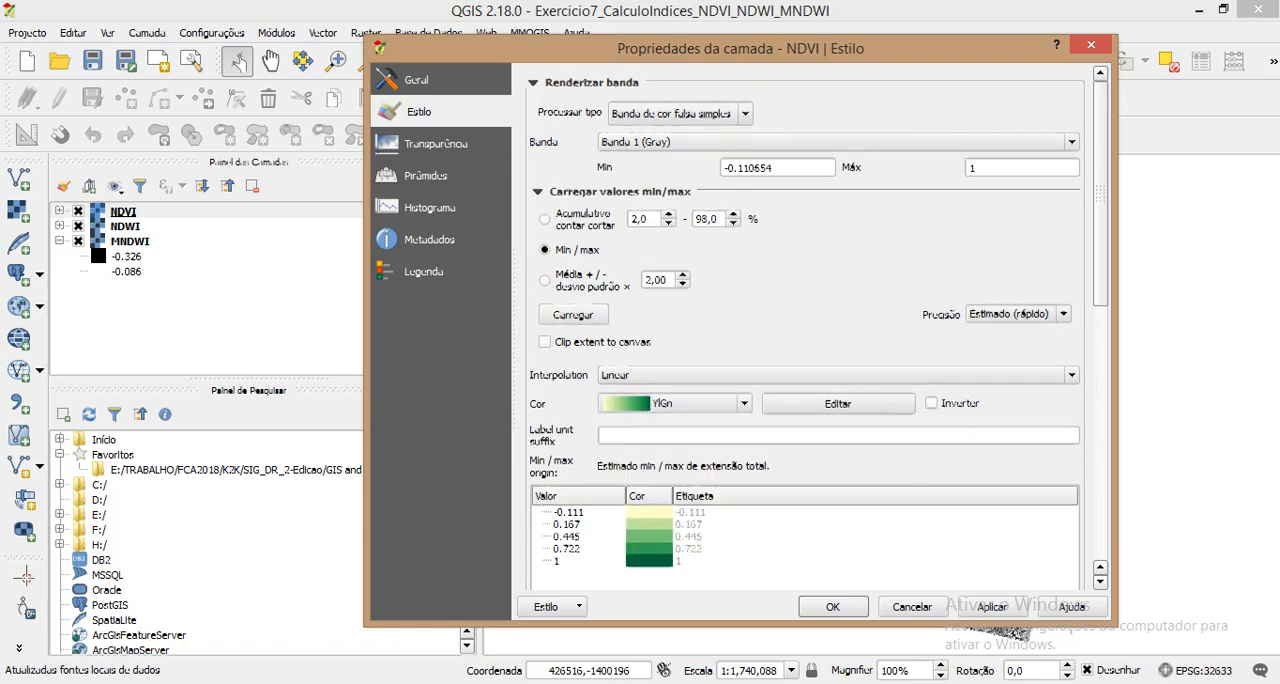
Step: Classify the NDVI colours in equal-interval mode (Intervalo igual) with 10 classes, and apply the style to the layer
scroll(805, 330, "down", 6)
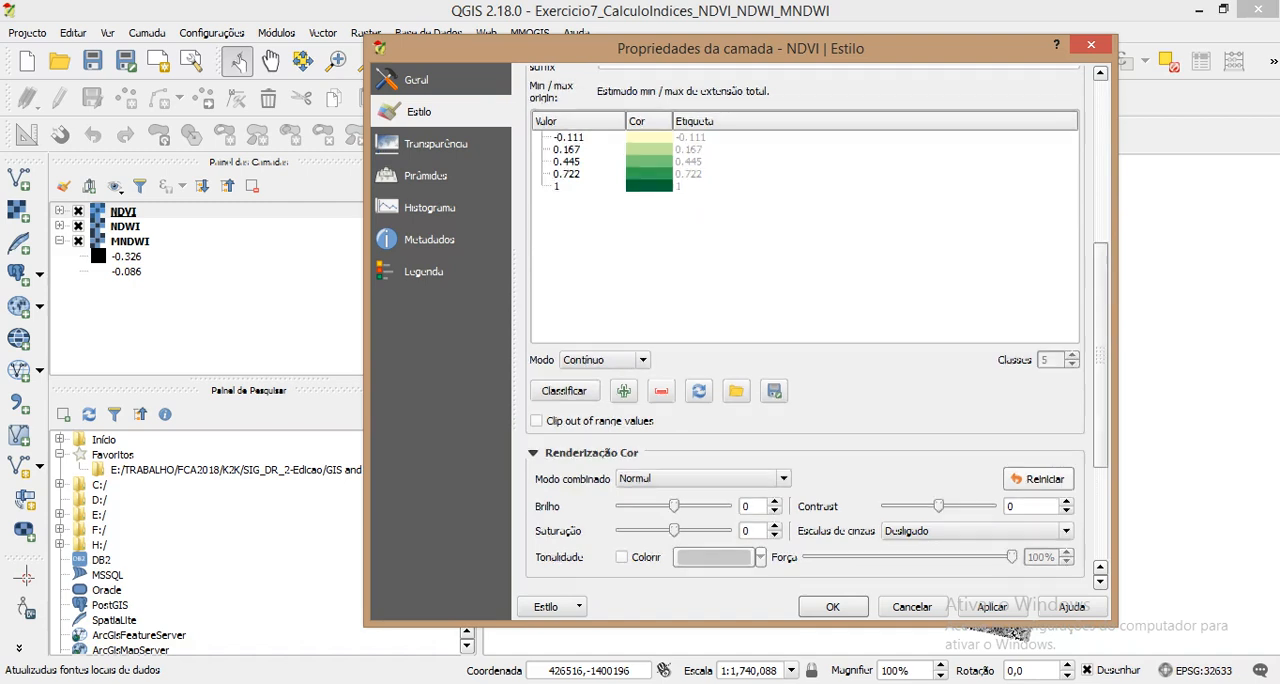
left_click(604, 359)
left_click(596, 378)
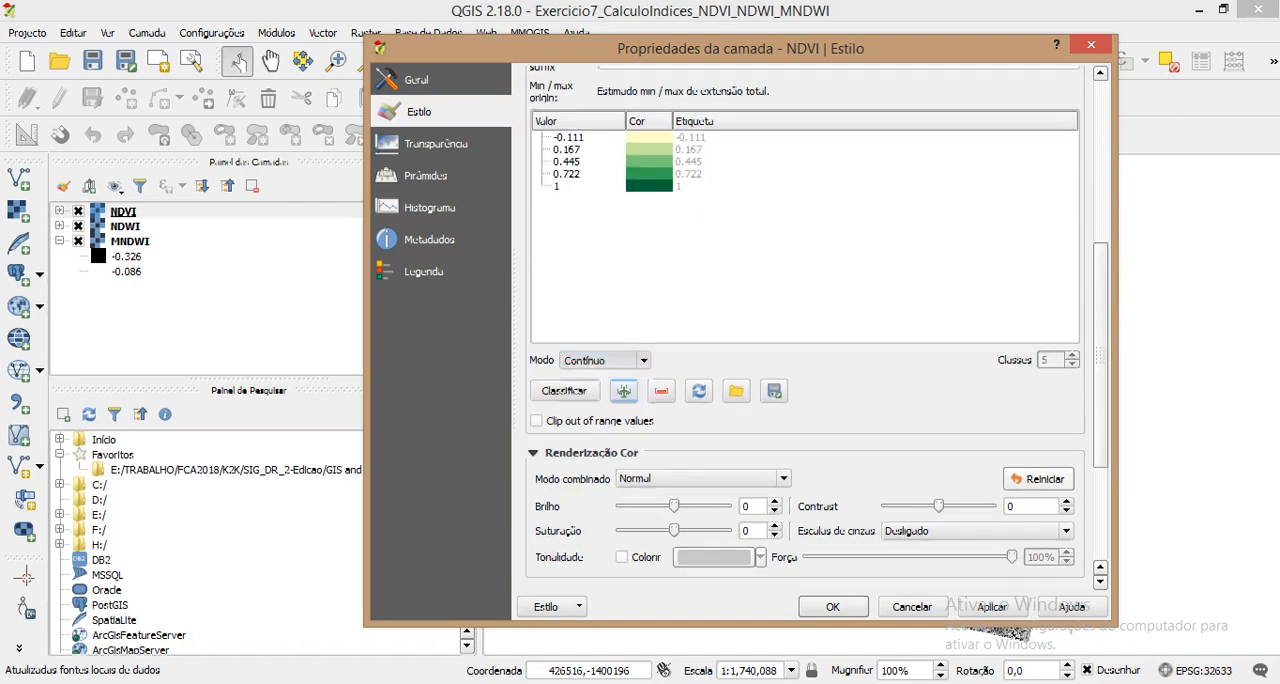
double_click(1049, 359)
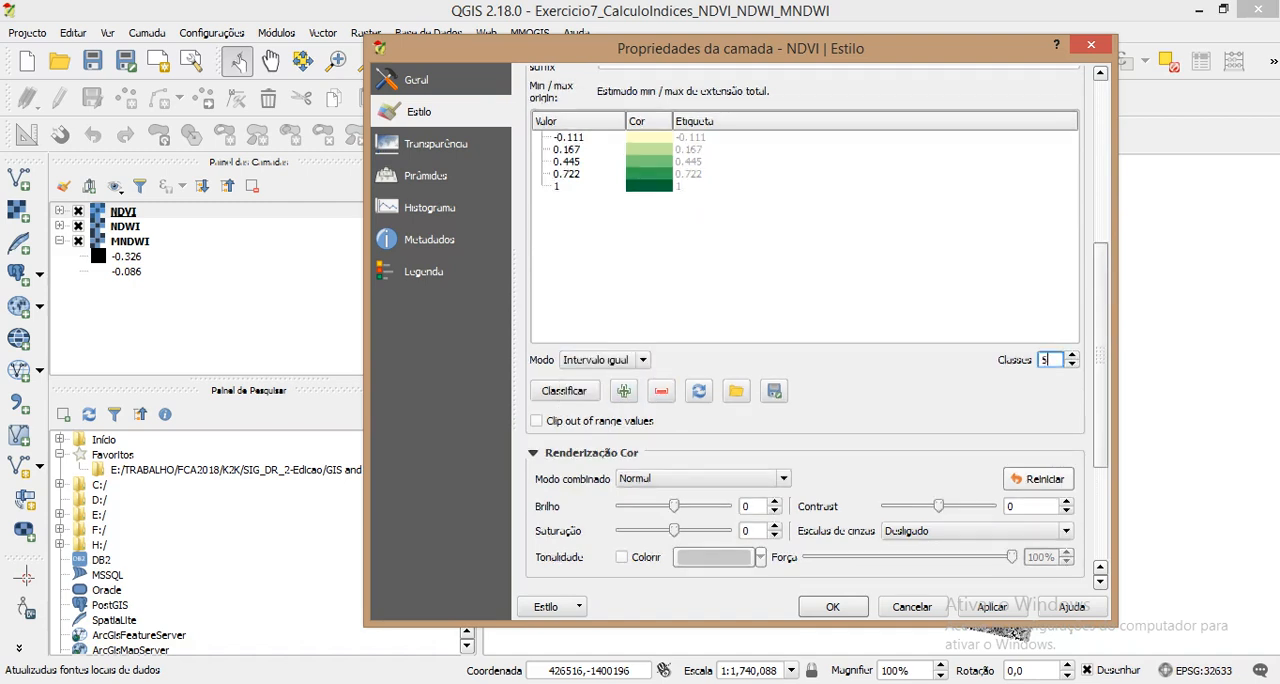
type("8")
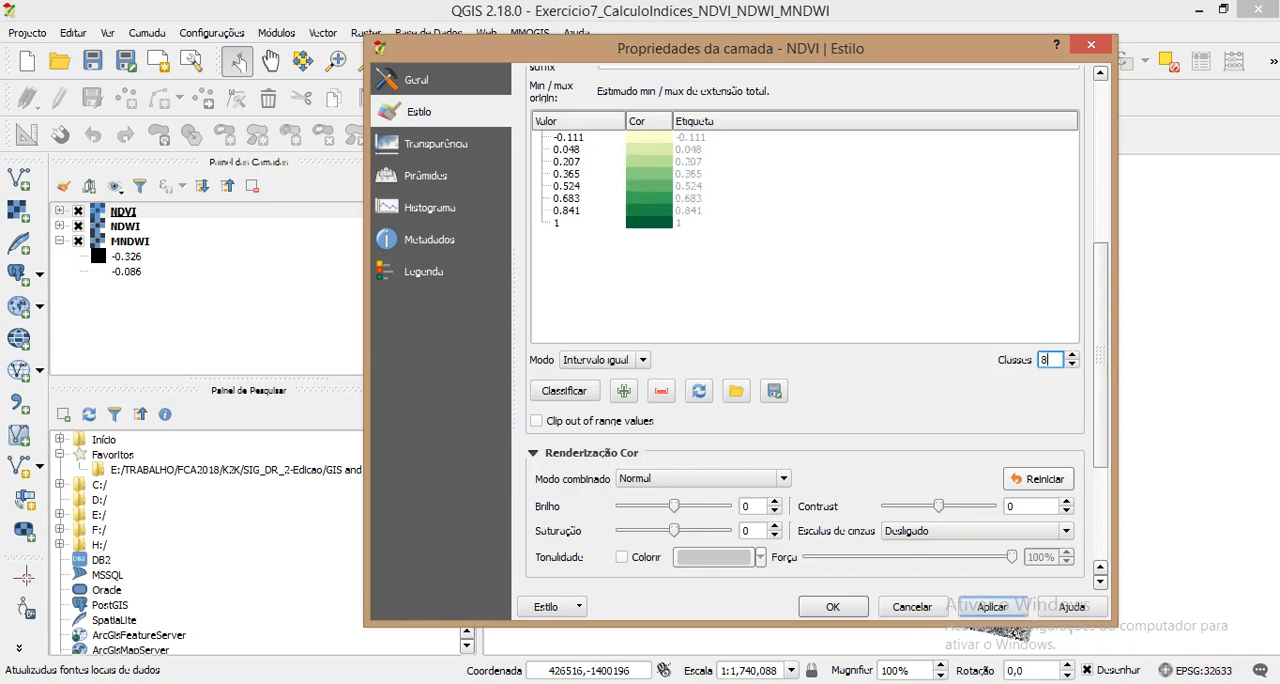
key("BackSpace")
type("10")
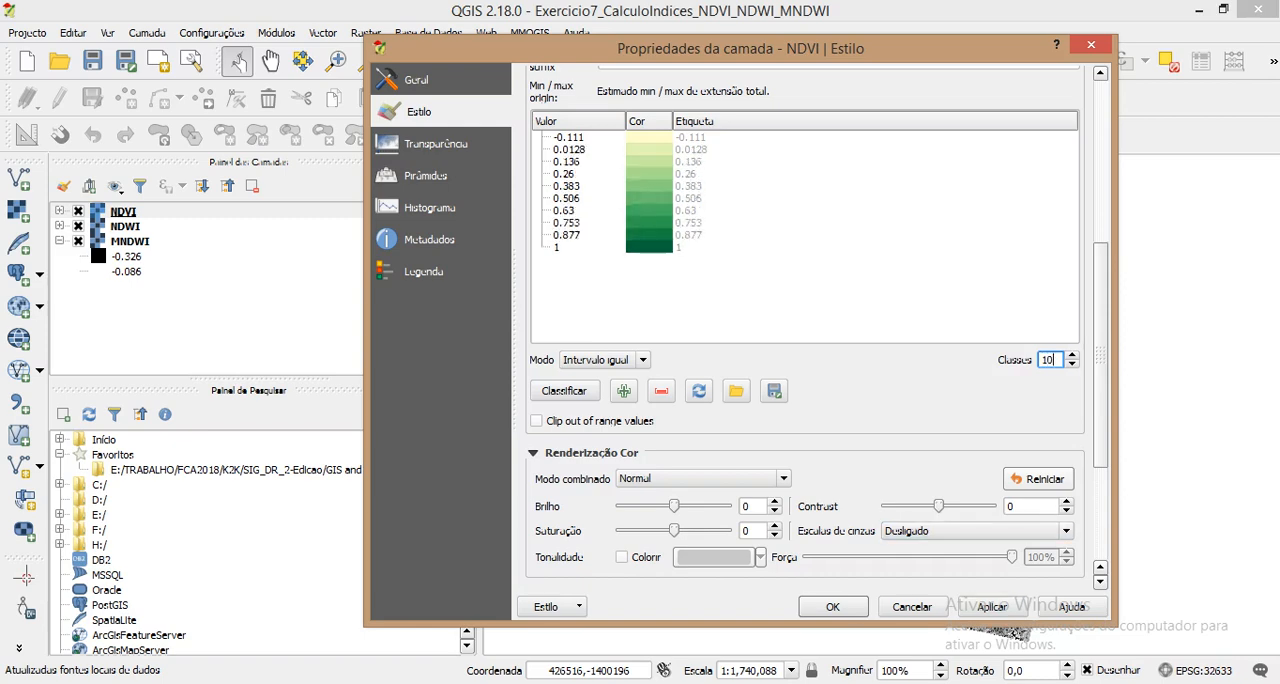
left_click(832, 606)
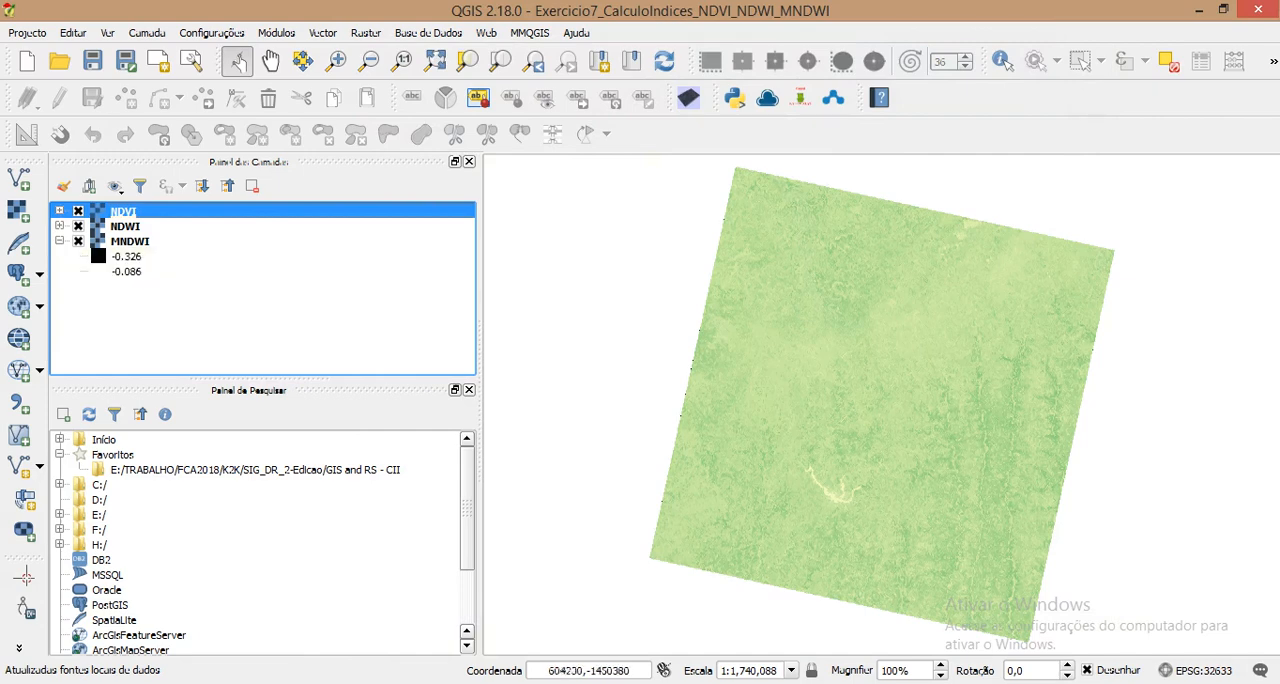
scroll(890, 423, "up", 2)
scroll(890, 423, "down", 1)
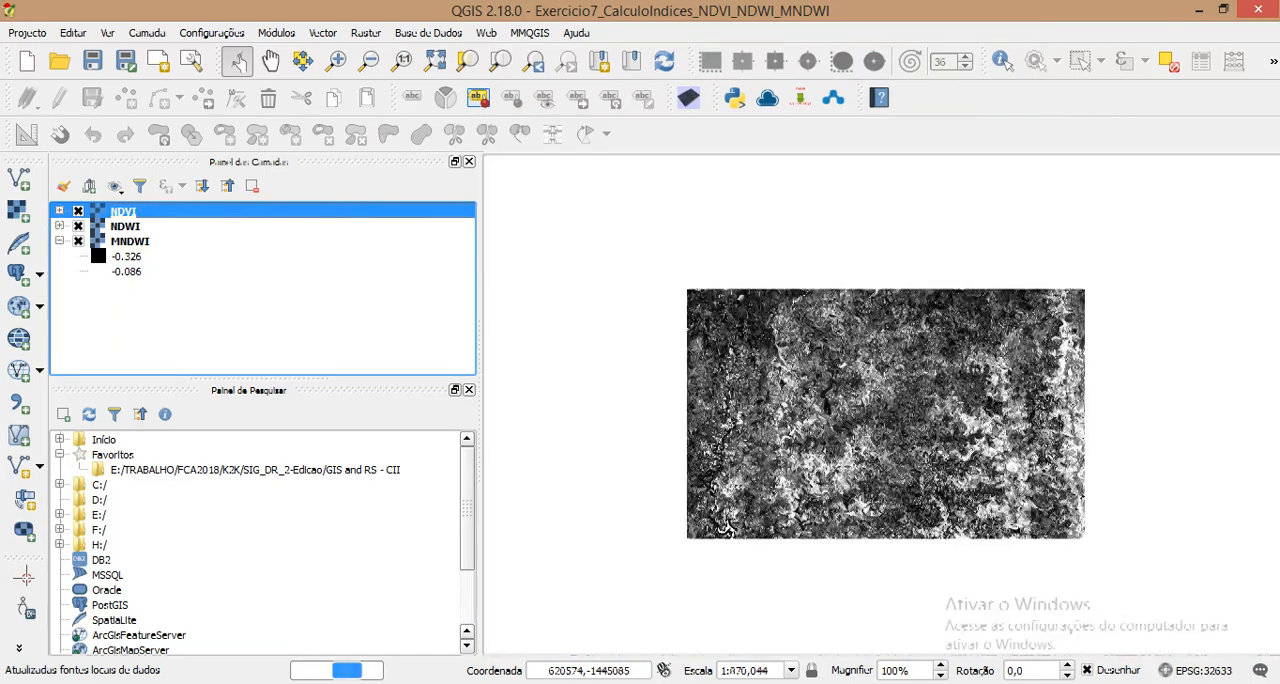
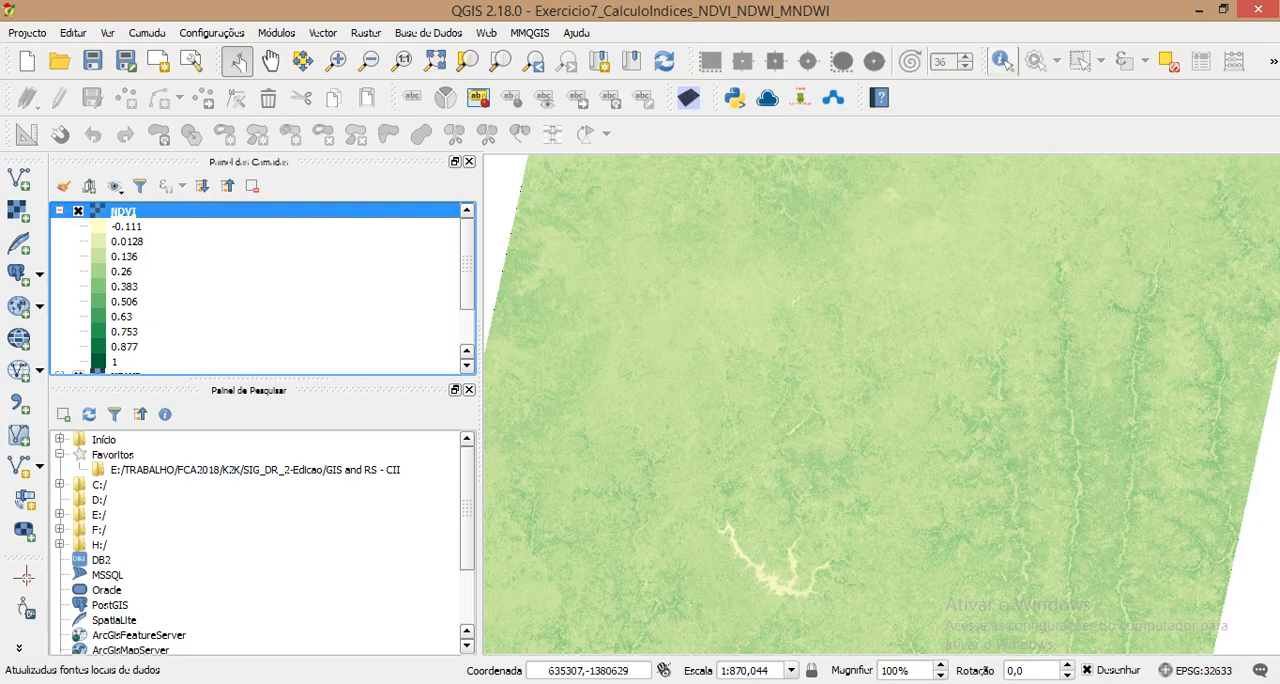
Step: Identify the NDVI pixel values at several locations across the upper half of the displayed image
left_click(1005, 58)
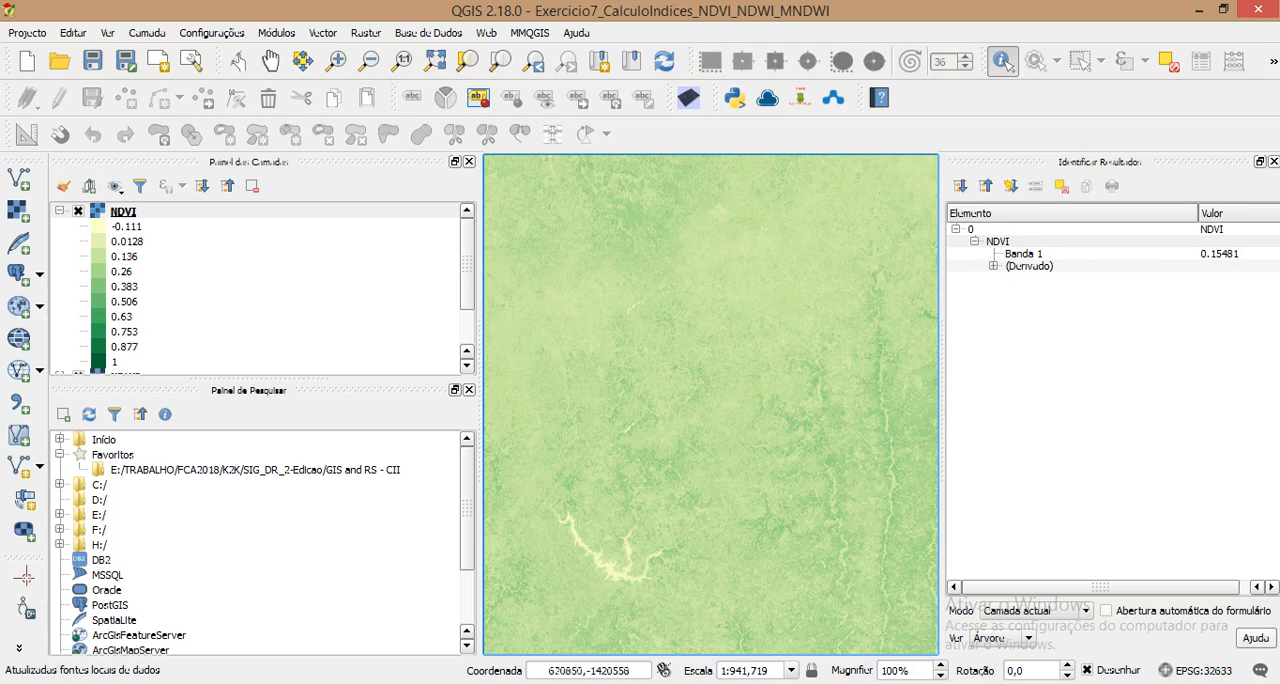
left_click(708, 356)
left_click(706, 318)
left_click(596, 312)
left_click(598, 225)
left_click(690, 229)
left_click(705, 306)
left_click(760, 224)
left_click(620, 300)
Step: Collapse and hide the NDVI layer, and set the NDWI layer's render type to single-band false colour (Banda de cor falsa simples)
left_click(60, 211)
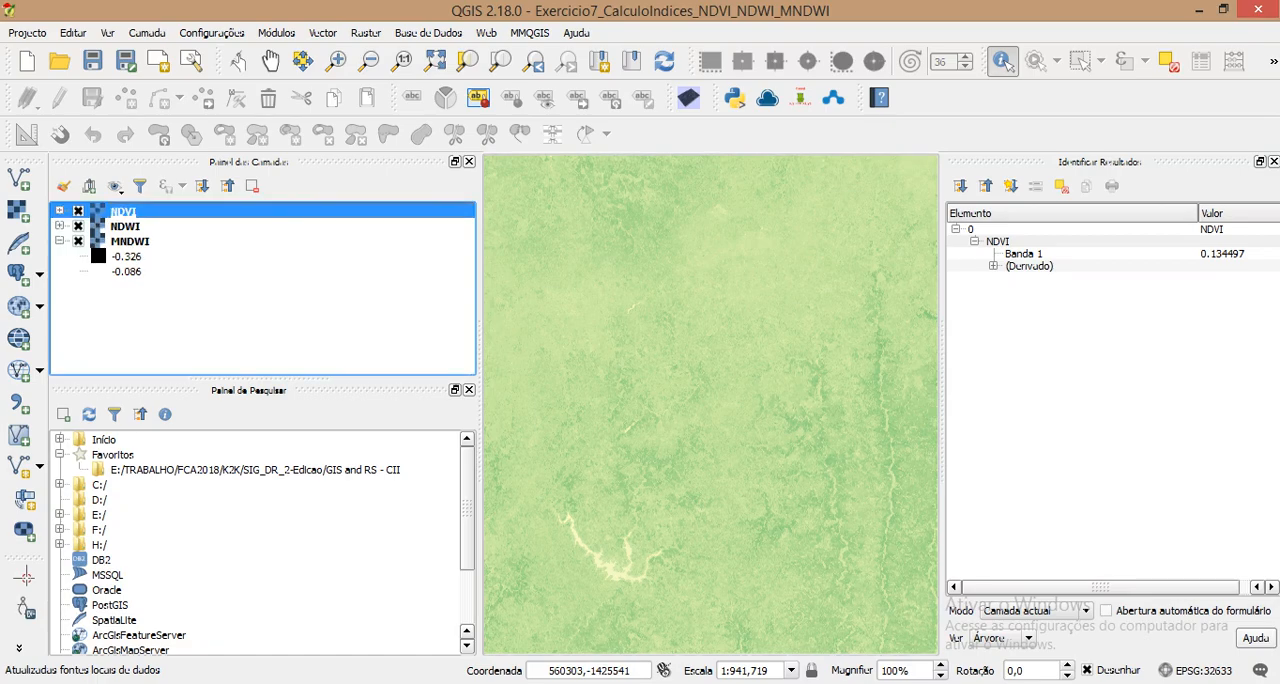
left_click(78, 211)
double_click(125, 226)
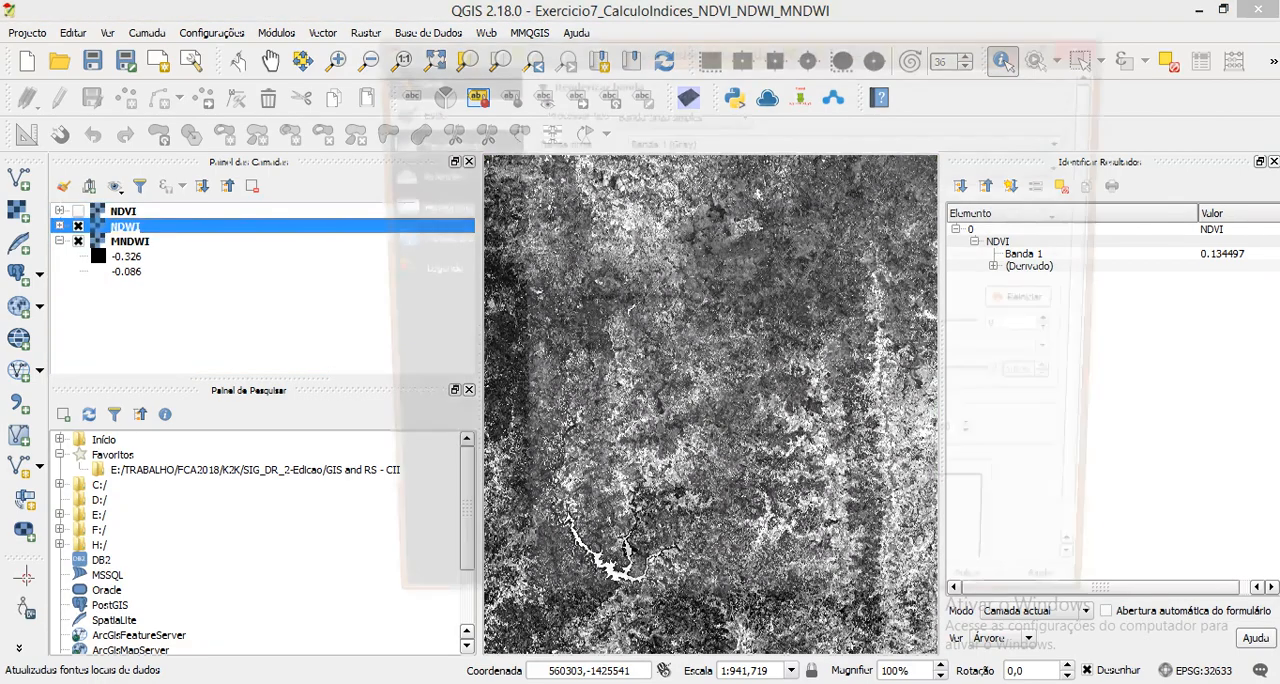
left_click(680, 114)
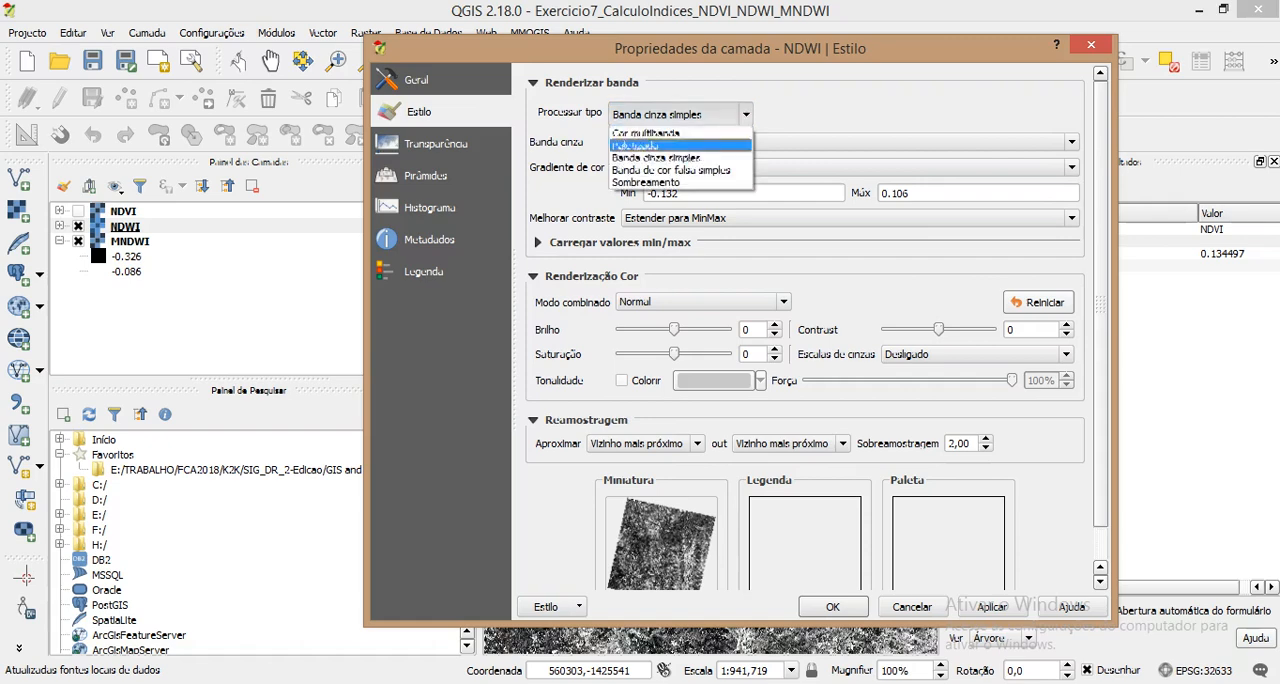
left_click(668, 170)
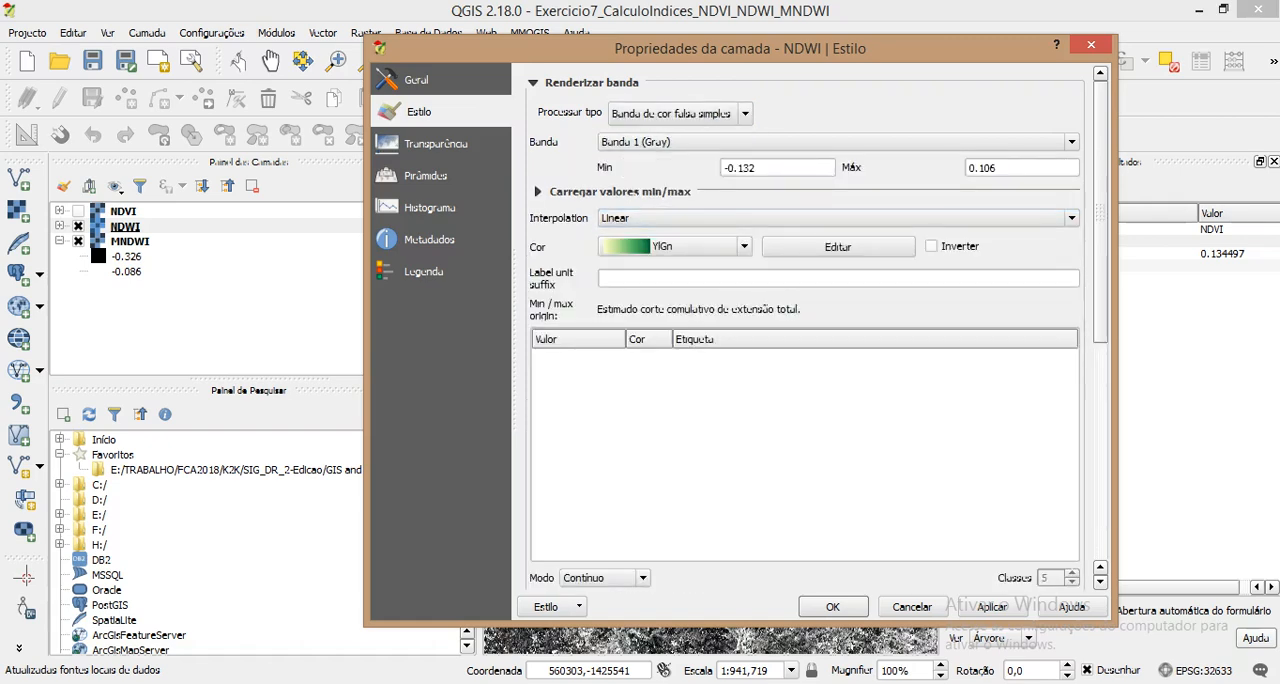
Step: Load the NDWI band's range with the Min / max option and choose the YlOrBr colour ramp
left_click(538, 191)
left_click(545, 250)
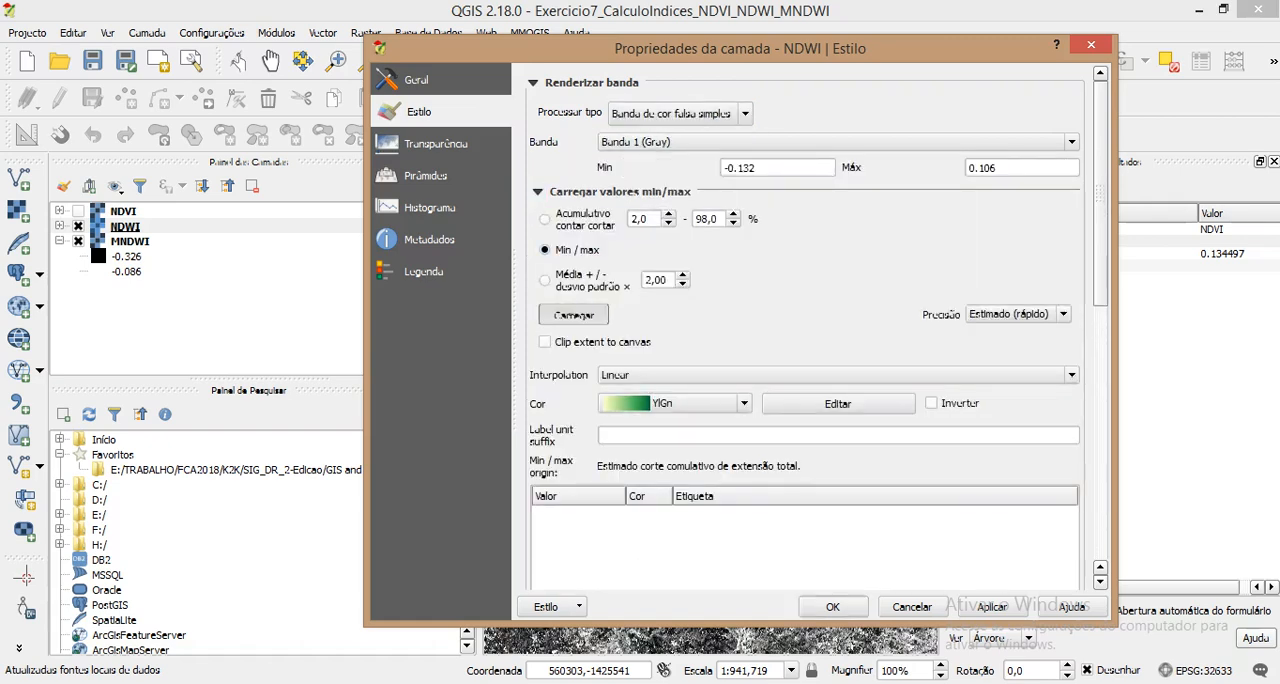
left_click(573, 314)
left_click(700, 403)
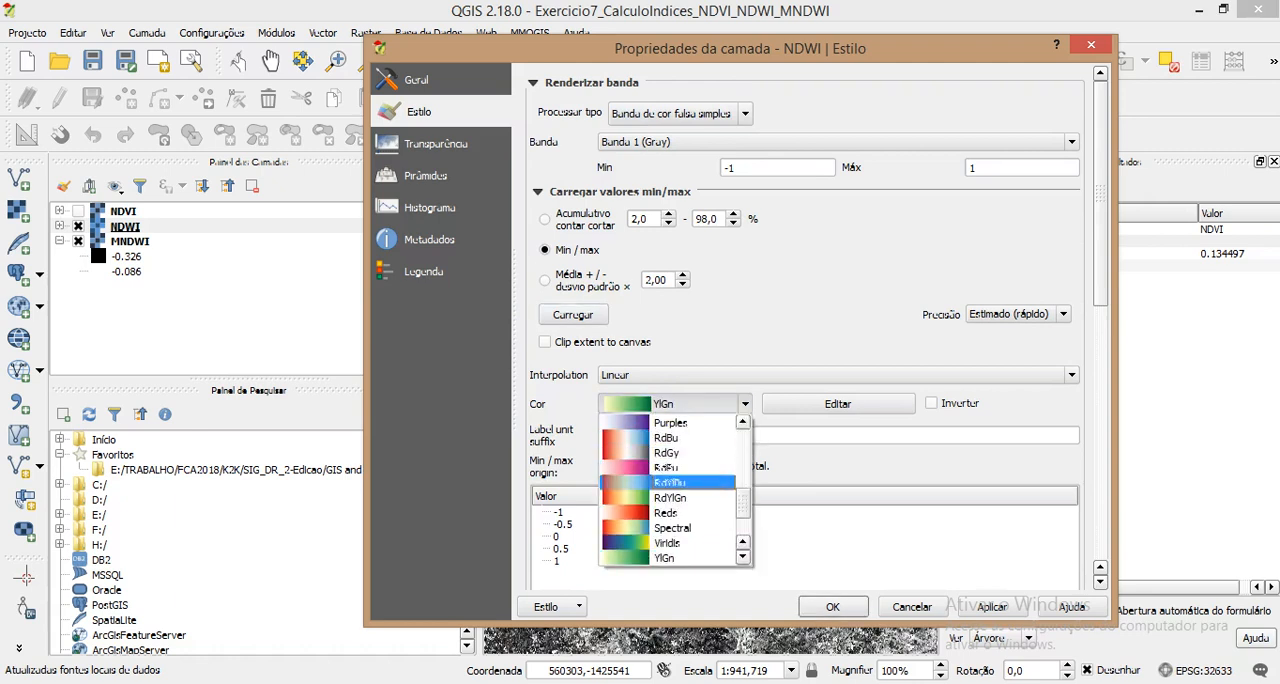
scroll(668, 482, "down", 2)
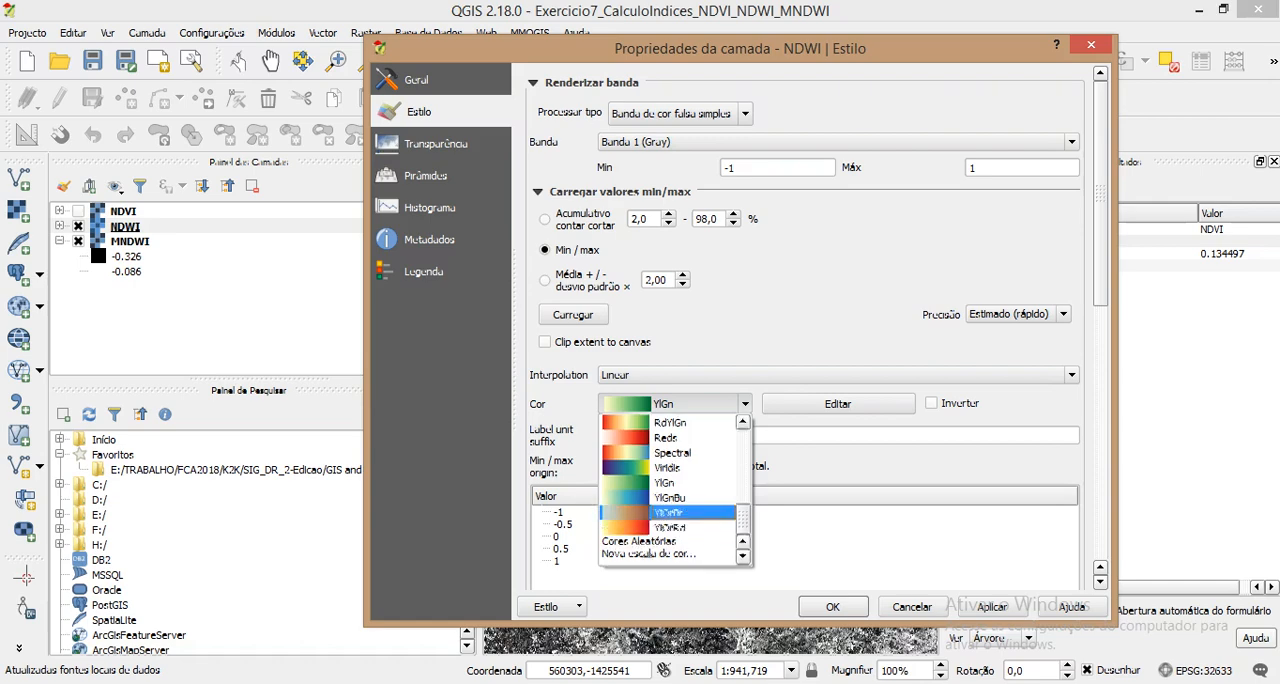
left_click(680, 512)
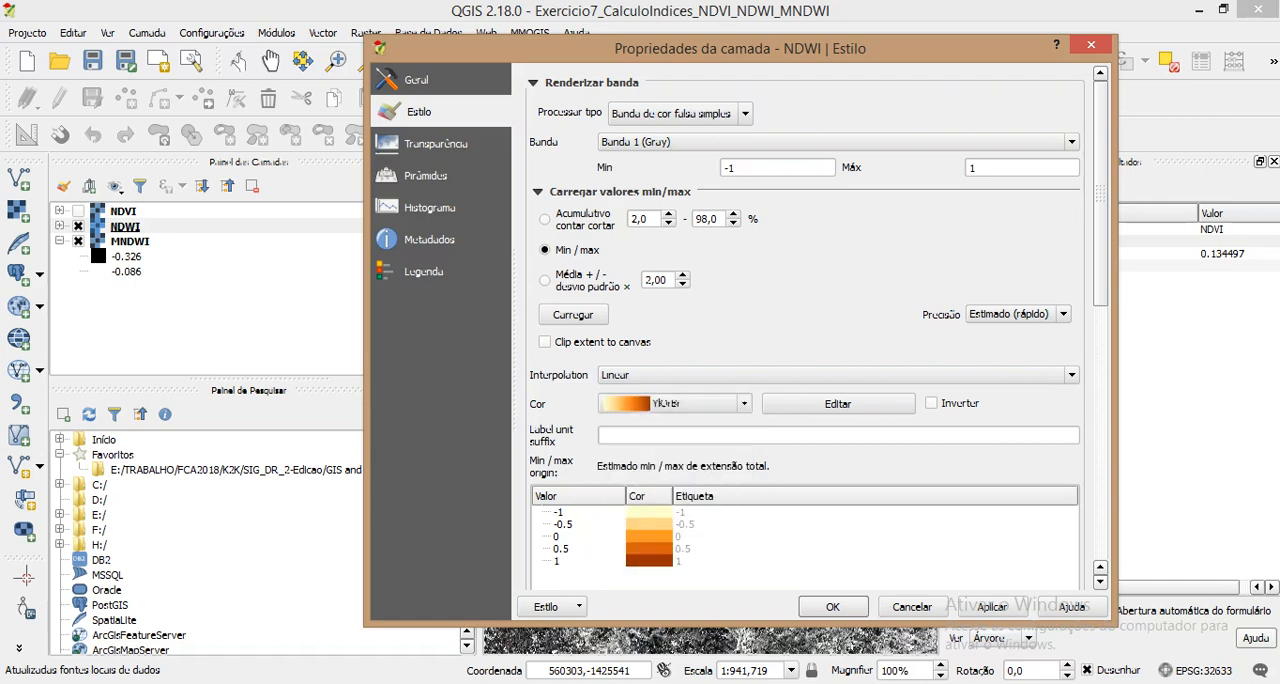
Step: Classify the NDWI colours in equal-interval mode (Intervalo igual) with 10 classes, and apply the style to the layer
scroll(817, 327, "down", 10)
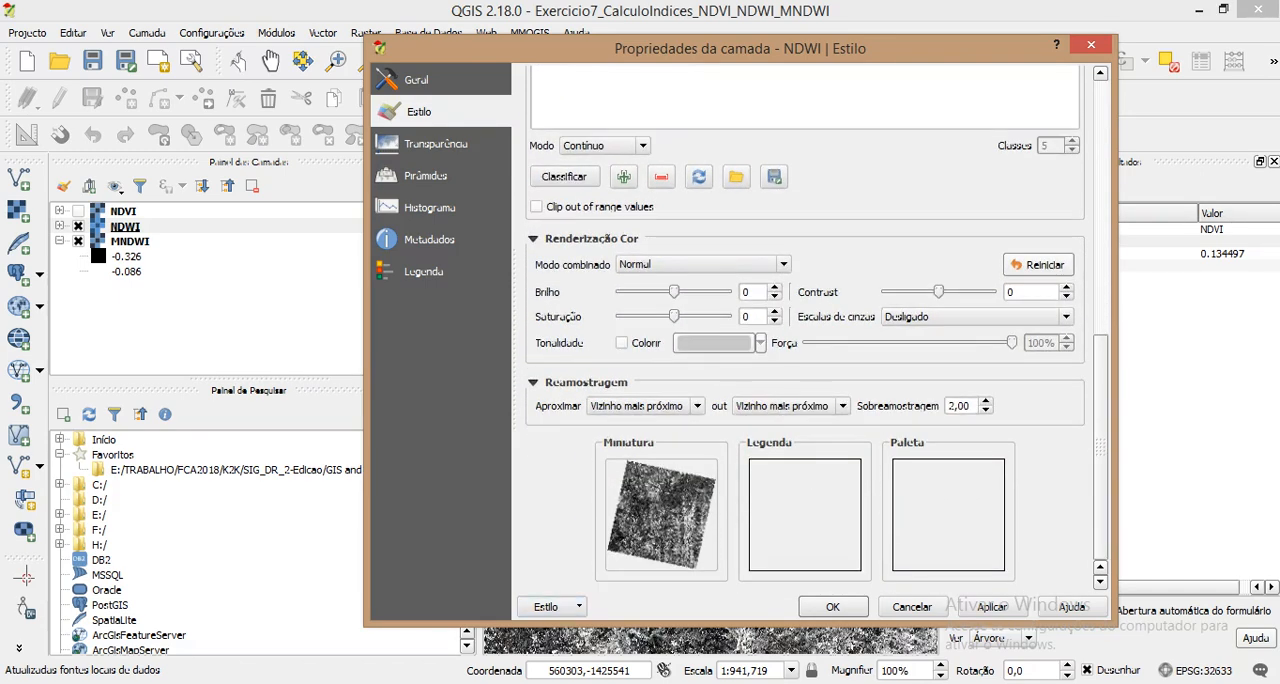
scroll(817, 327, "up", 5)
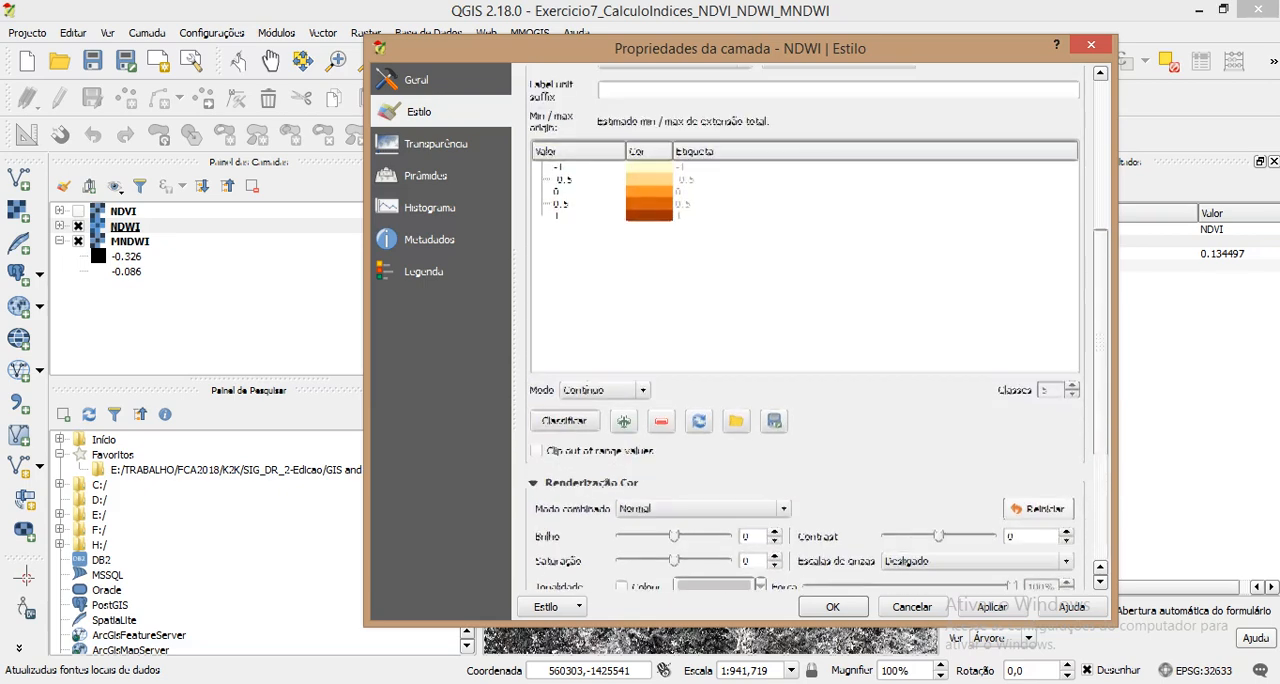
left_click(603, 390)
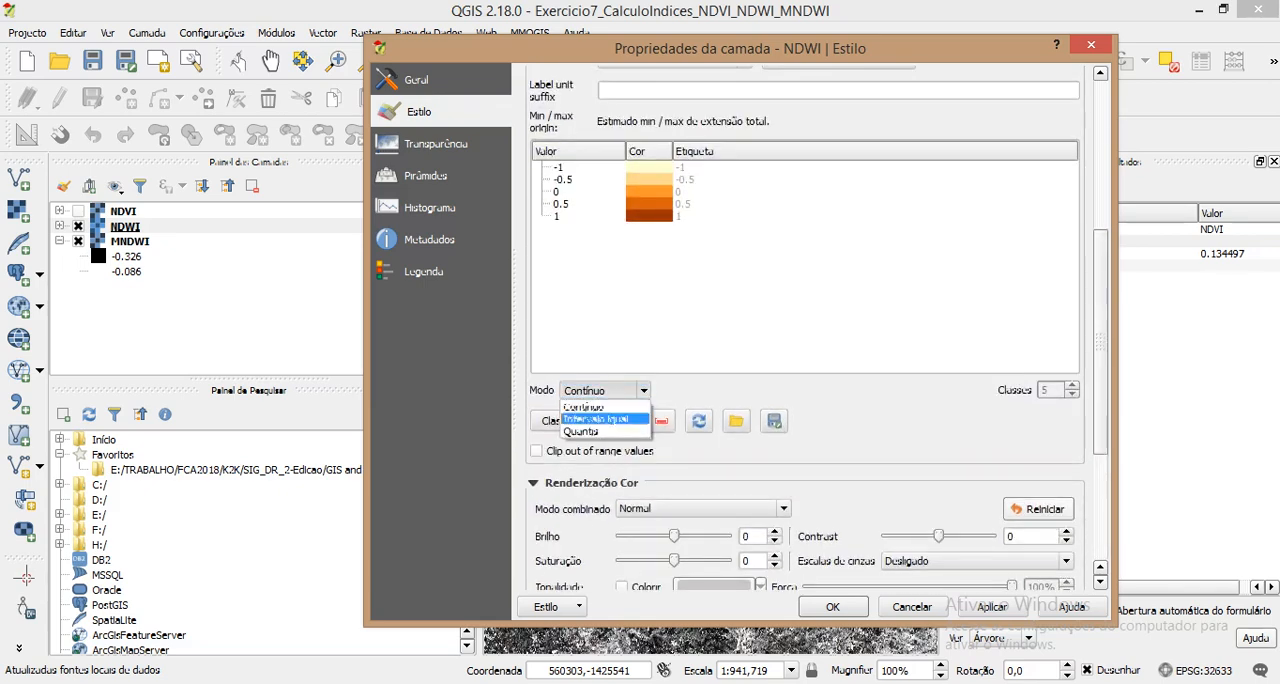
left_click(592, 417)
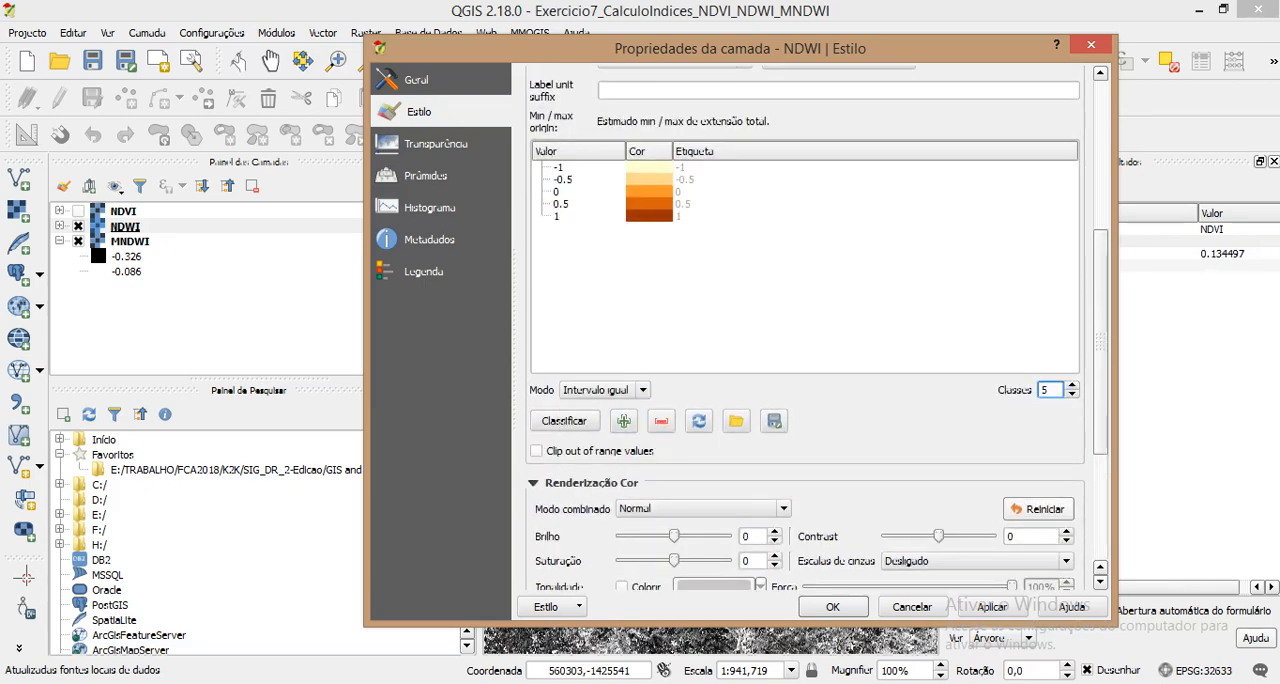
type("10")
key("Delete")
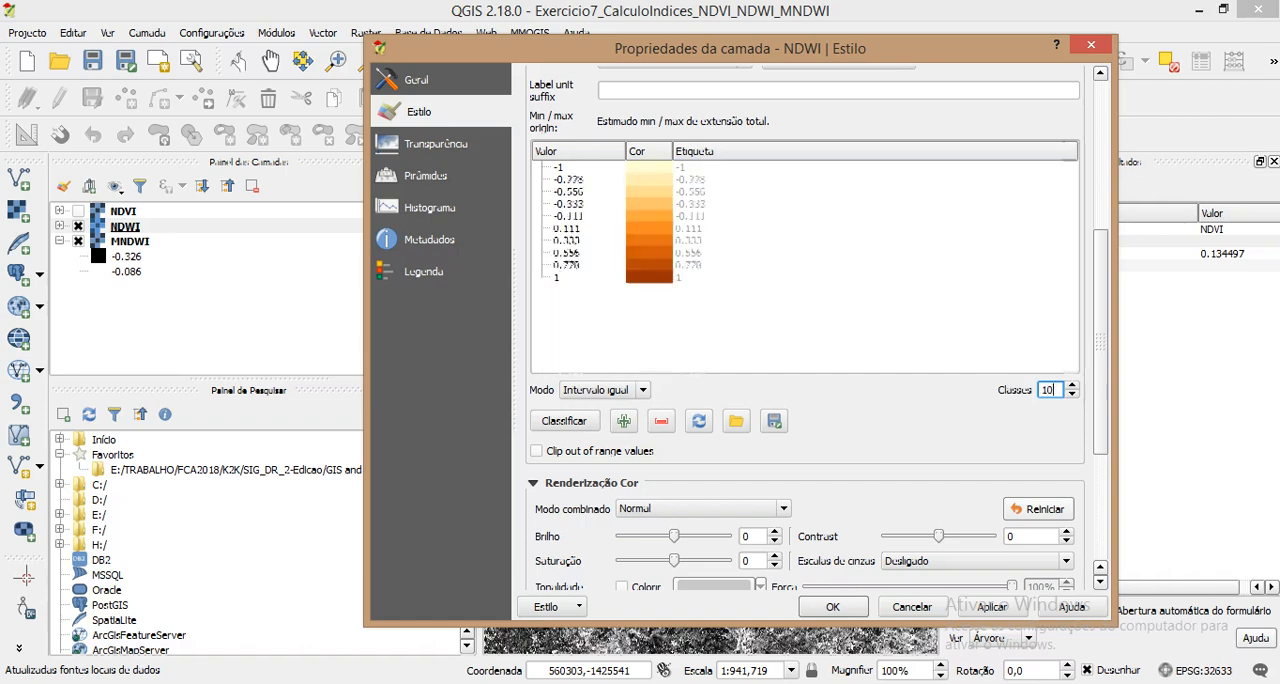
left_click(992, 607)
left_click(833, 607)
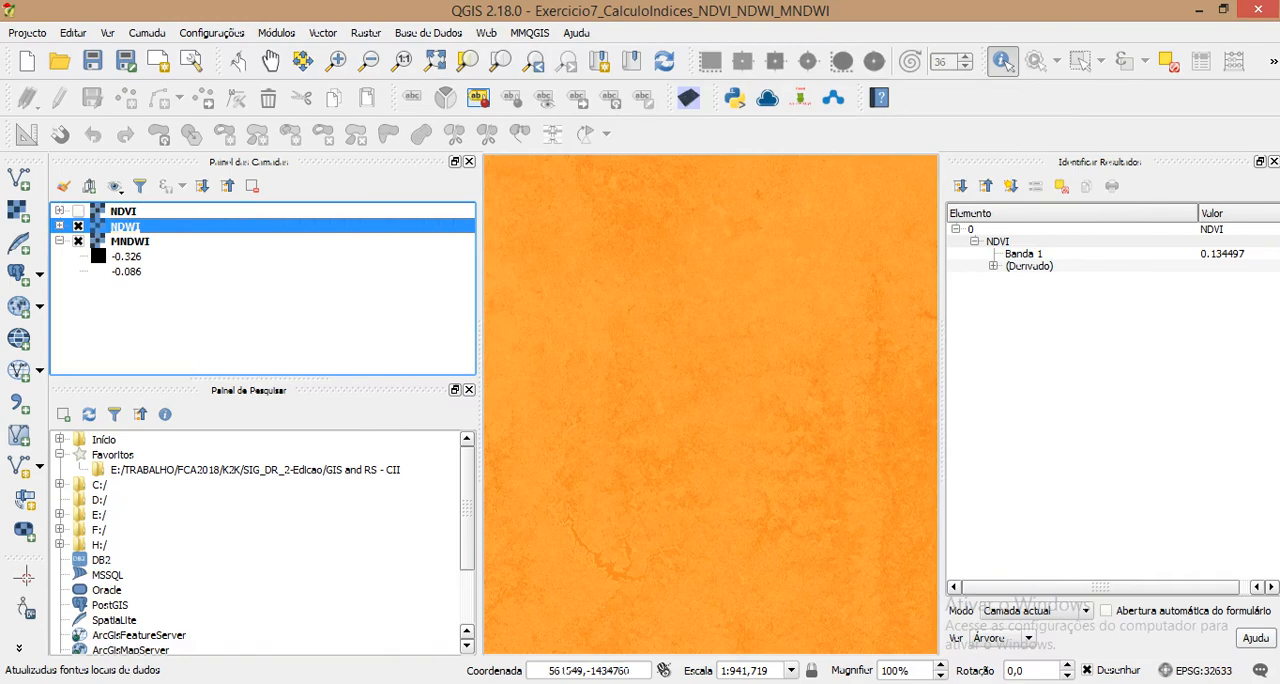
Step: Show the full extent of the NDWI layer and identify its pixel values at two points, comparing them with the layer's legend
right_click(215, 224)
left_click(250, 234)
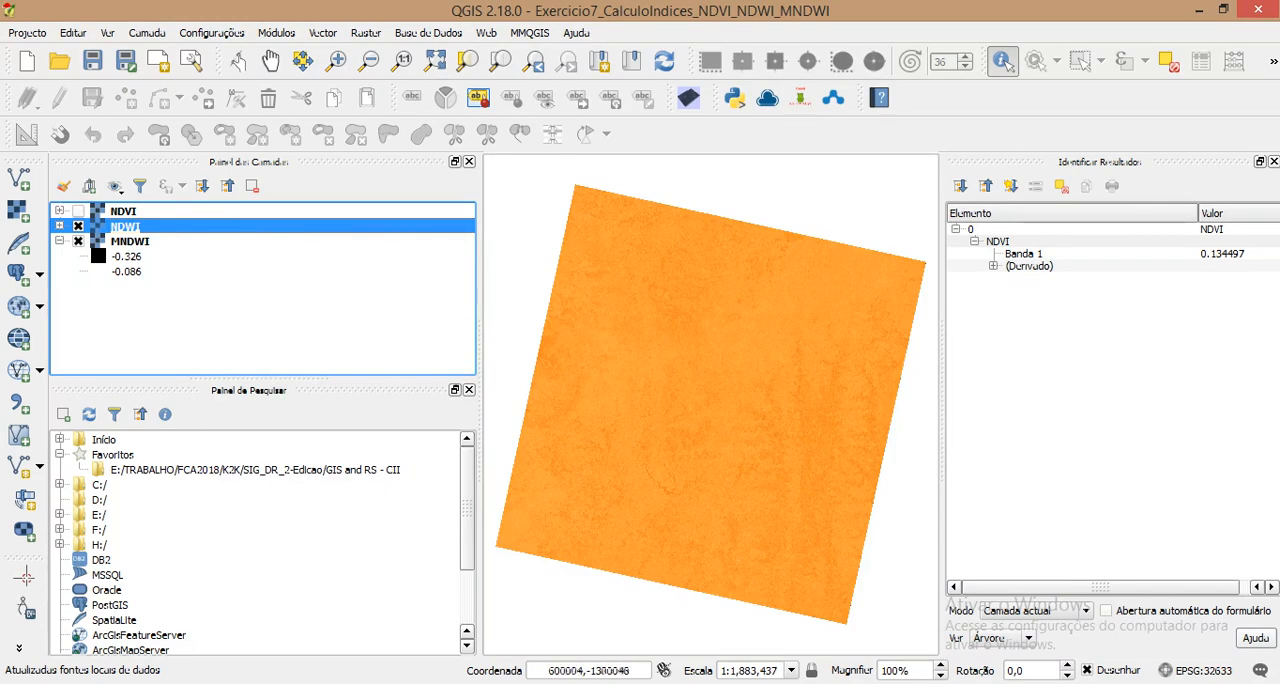
left_click(60, 226)
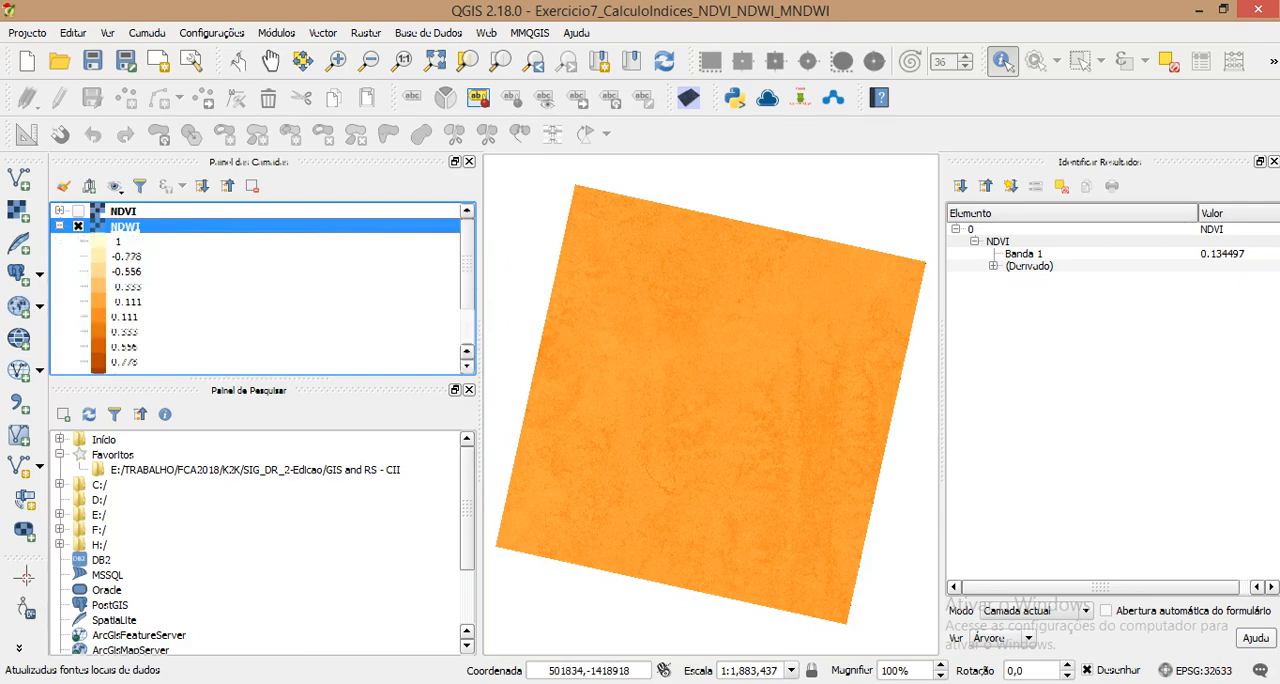
scroll(260, 290, "down", 1)
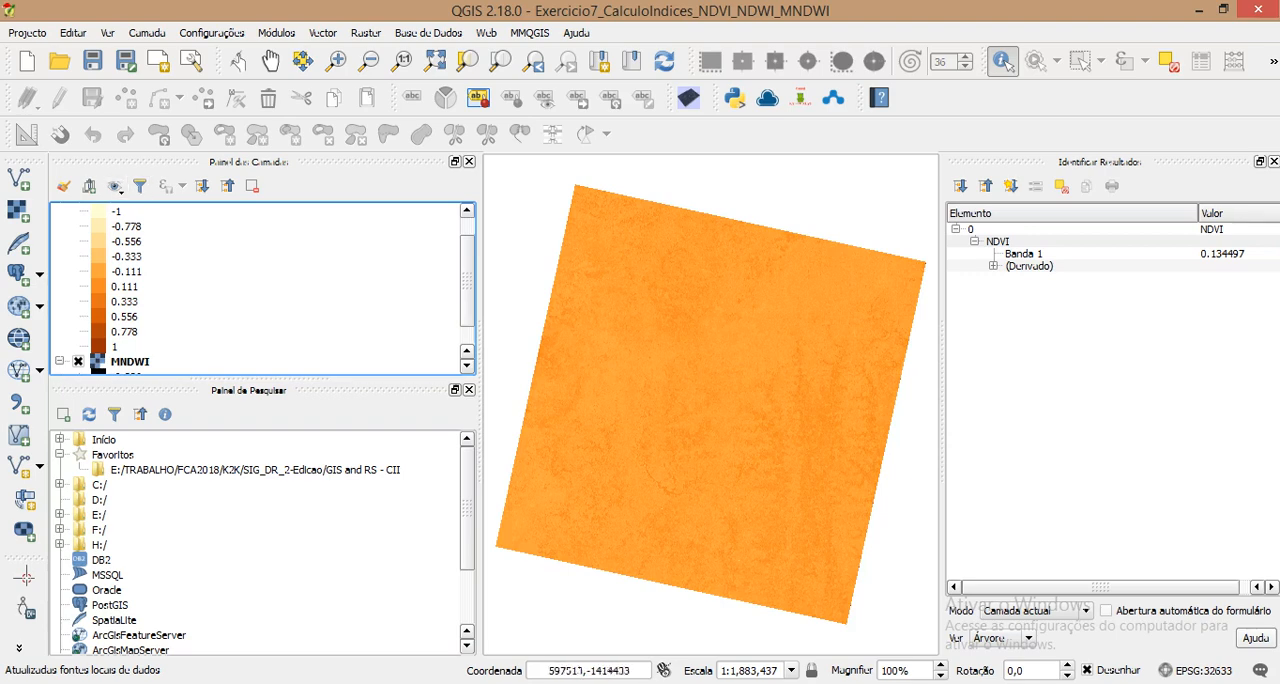
left_click(710, 332)
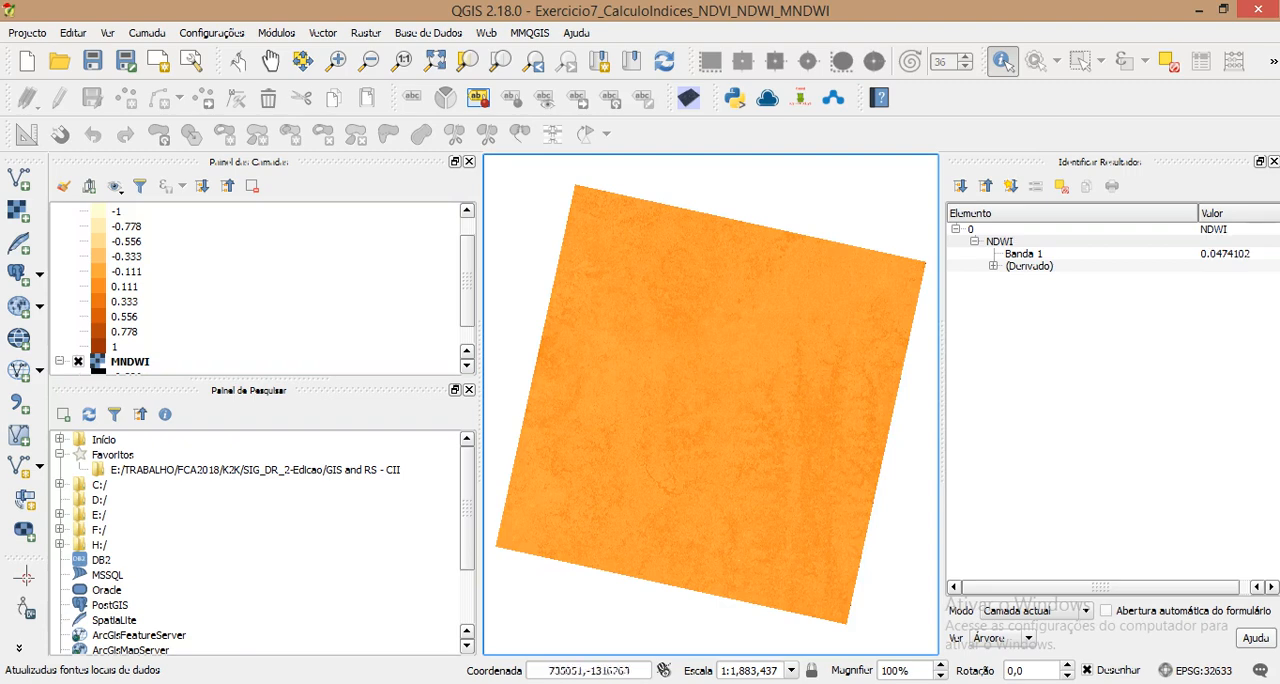
left_click(737, 368)
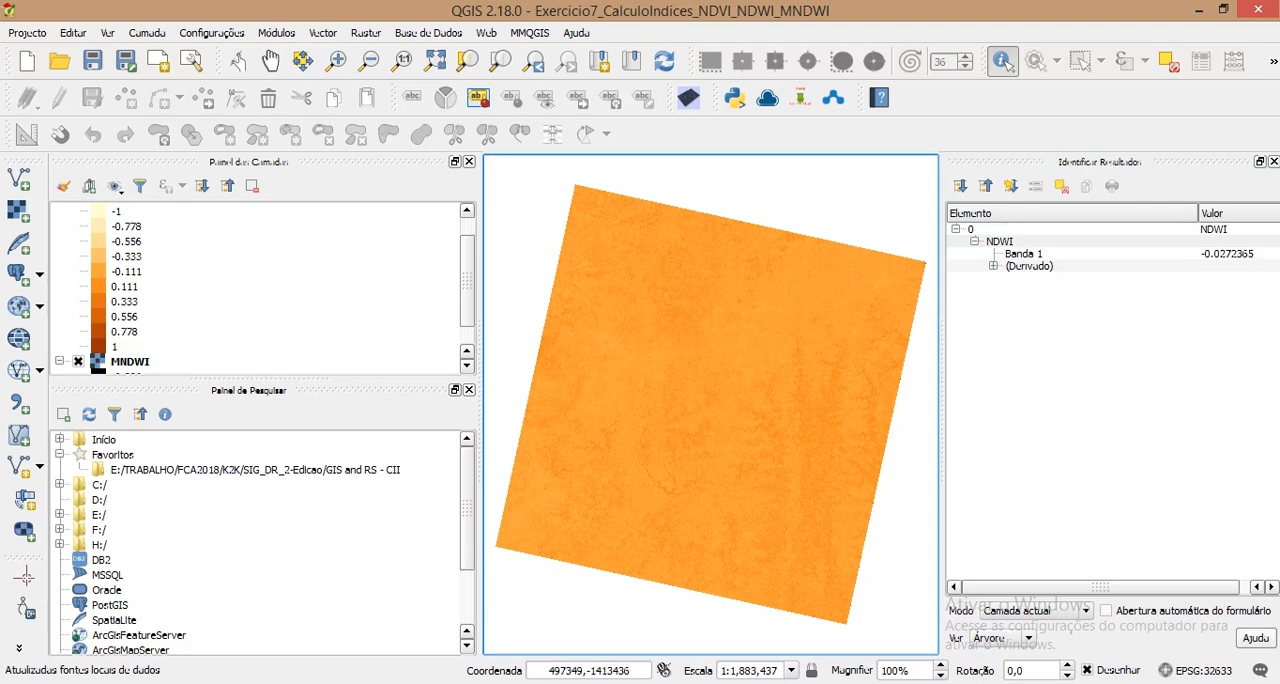
left_click(467, 351)
left_click(467, 351)
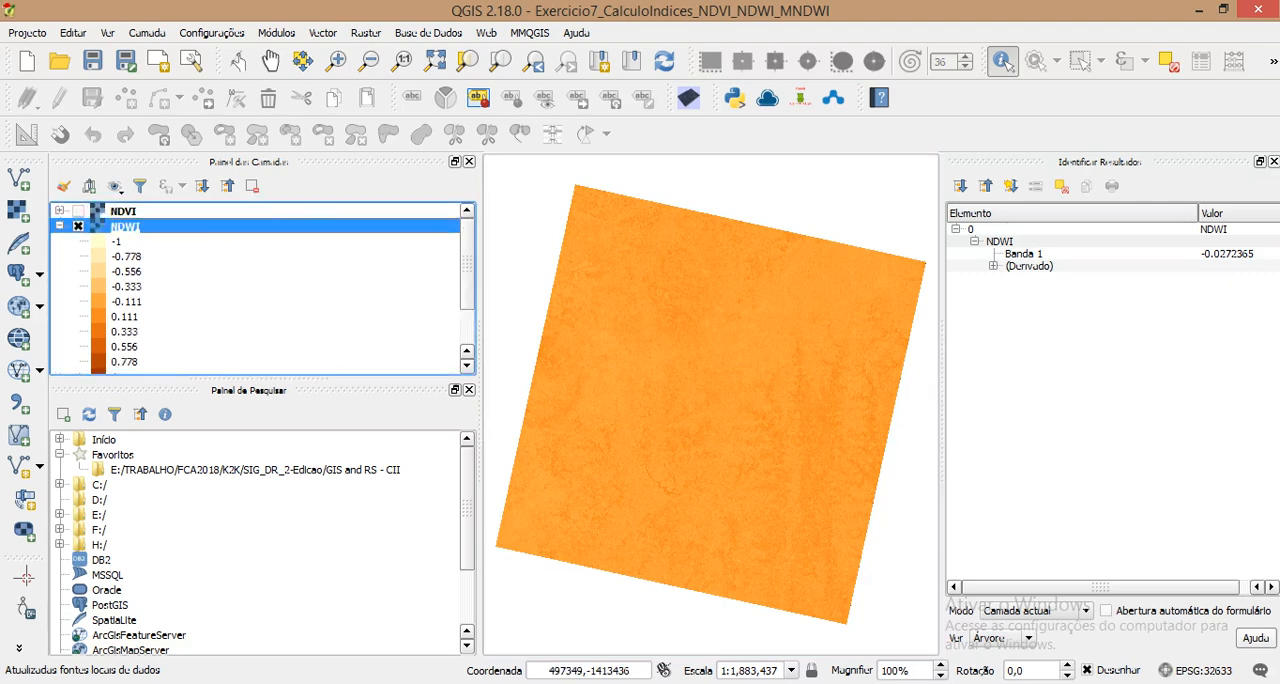
left_click(60, 226)
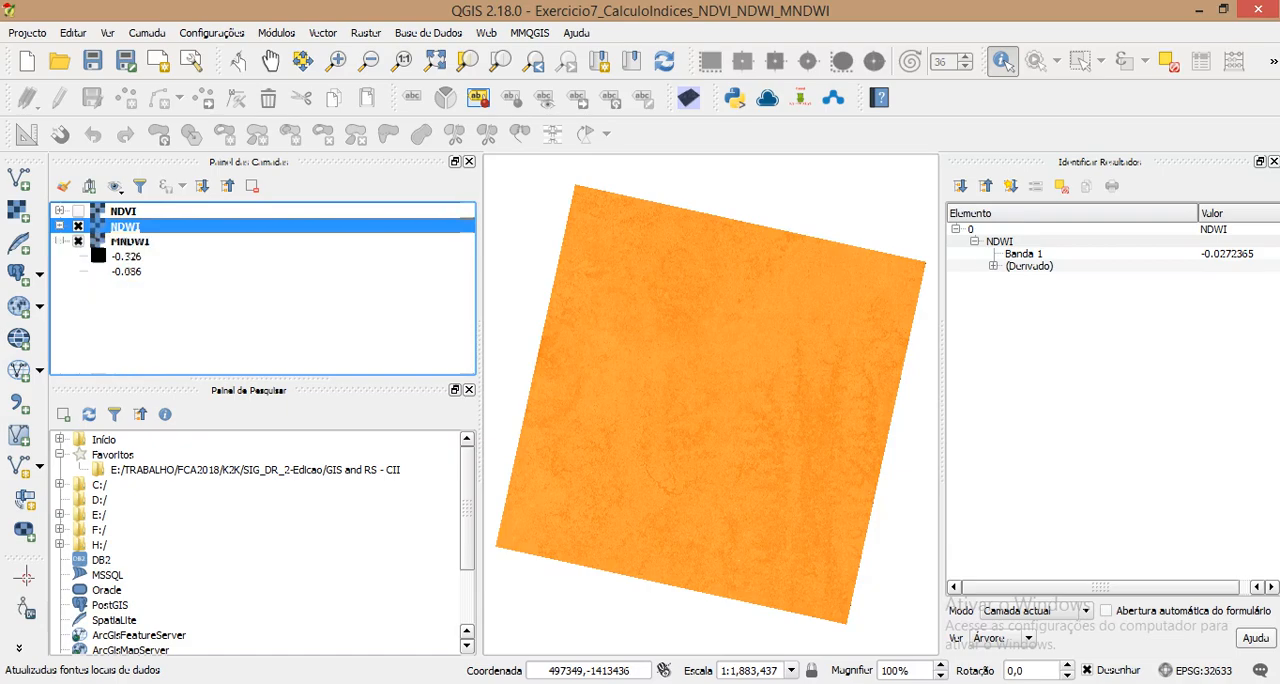